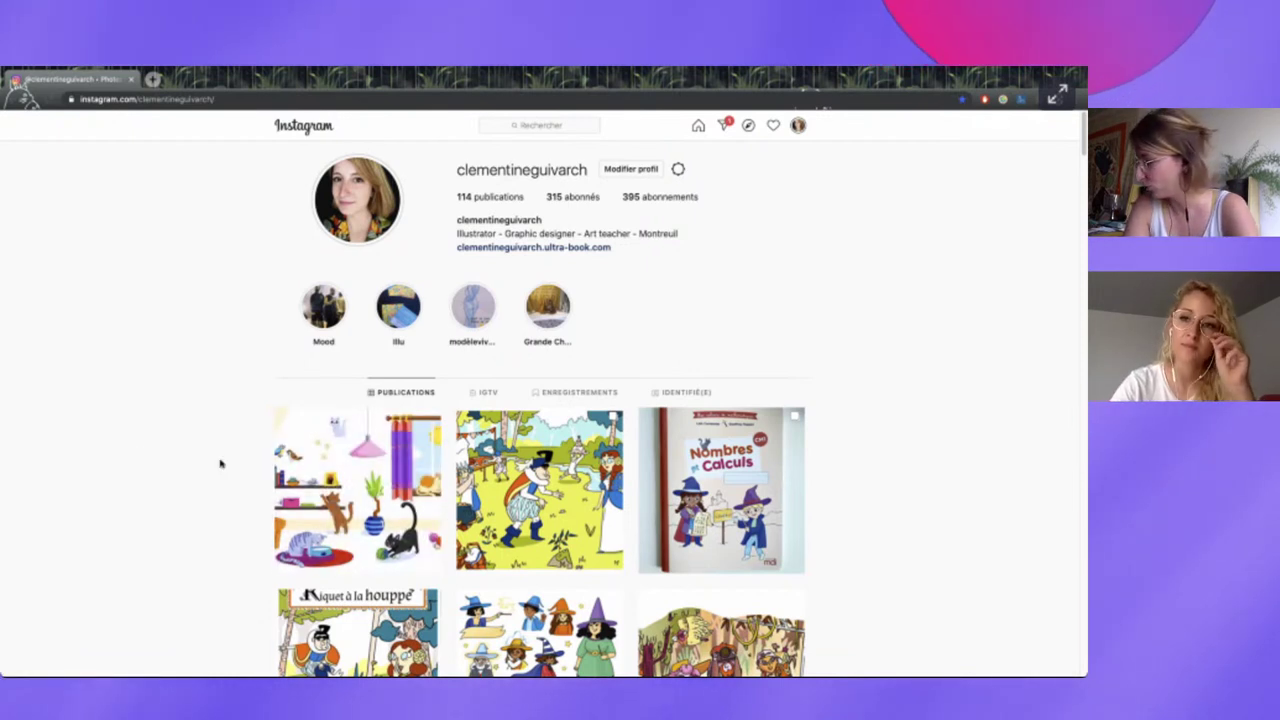
- Scroll past the bio and highlights to the first post rows of cats and witches
scroll(221, 463, "down", 1)
scroll(221, 463, "down", 1)
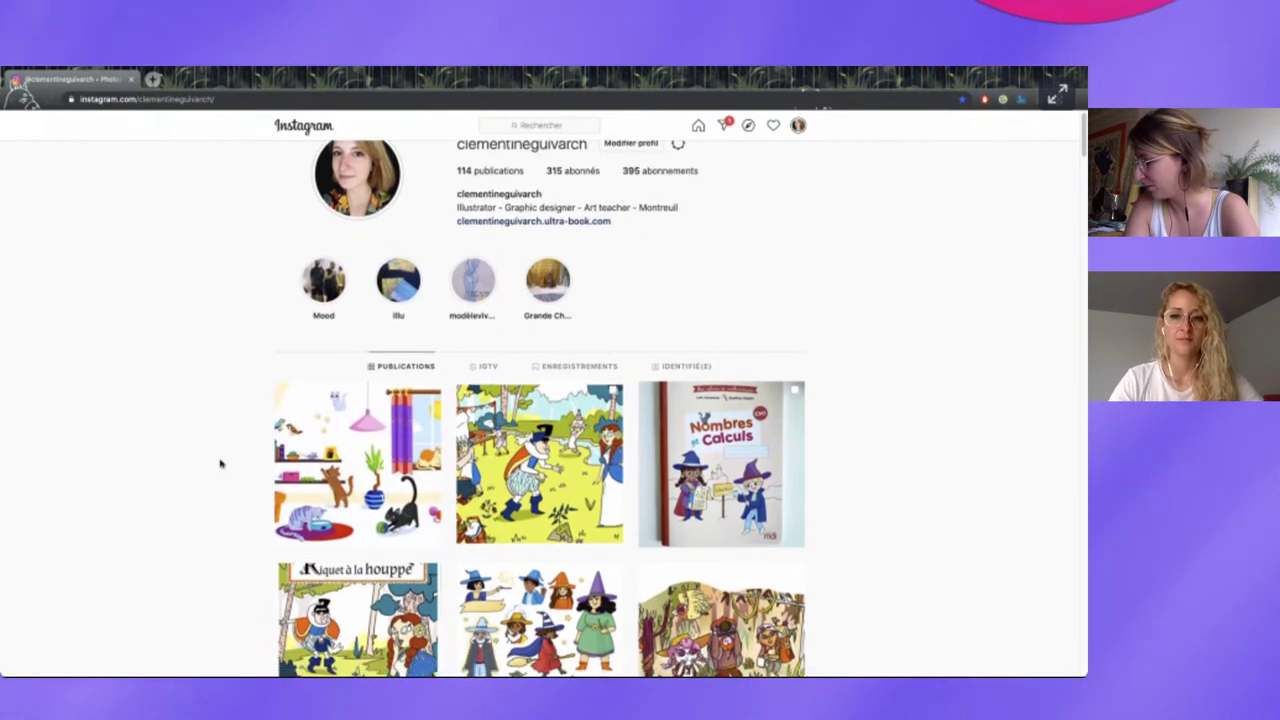
scroll(221, 463, "down", 2)
scroll(221, 463, "down", 2)
scroll(221, 463, "down", 2)
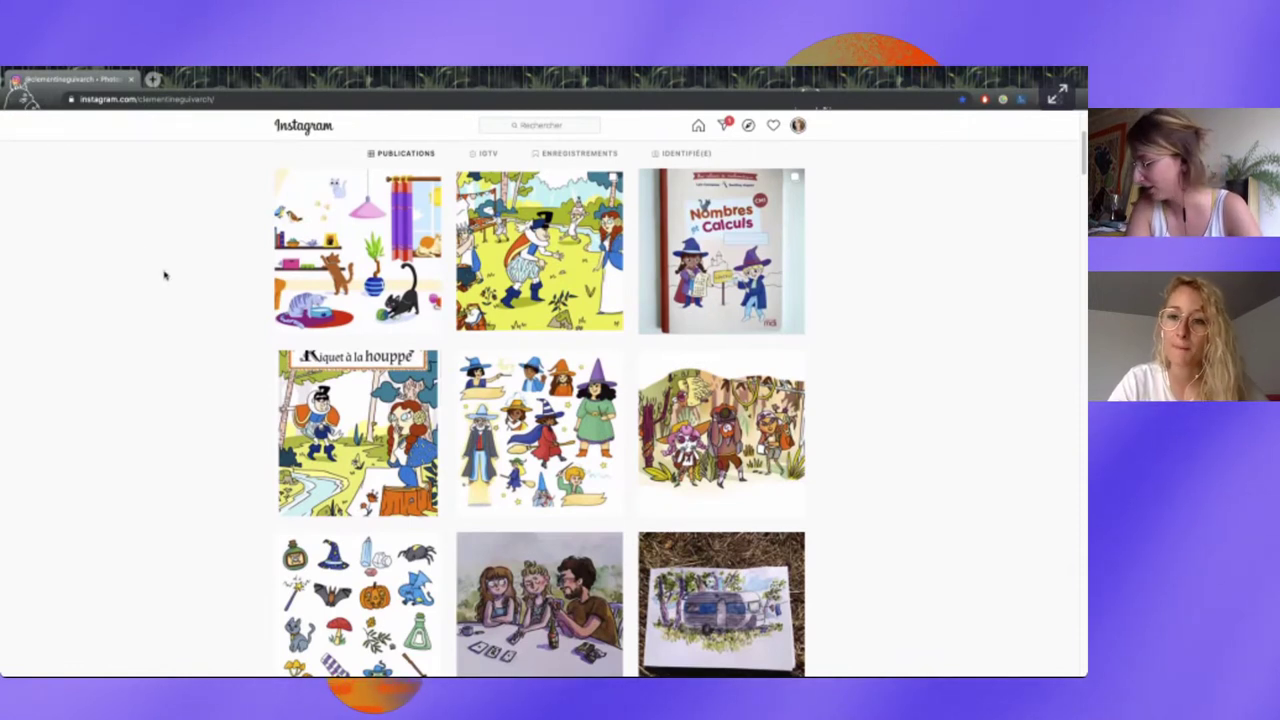
scroll(165, 275, "down", 1)
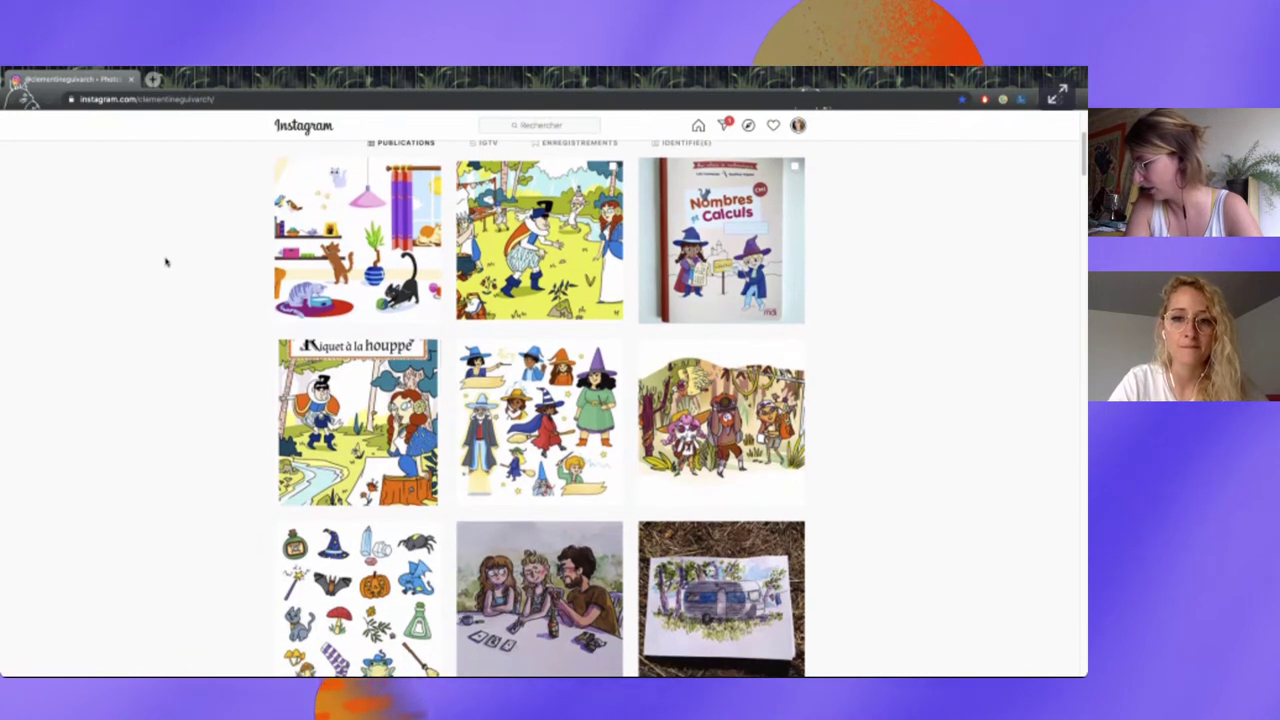
scroll(362, 283, "down", 1)
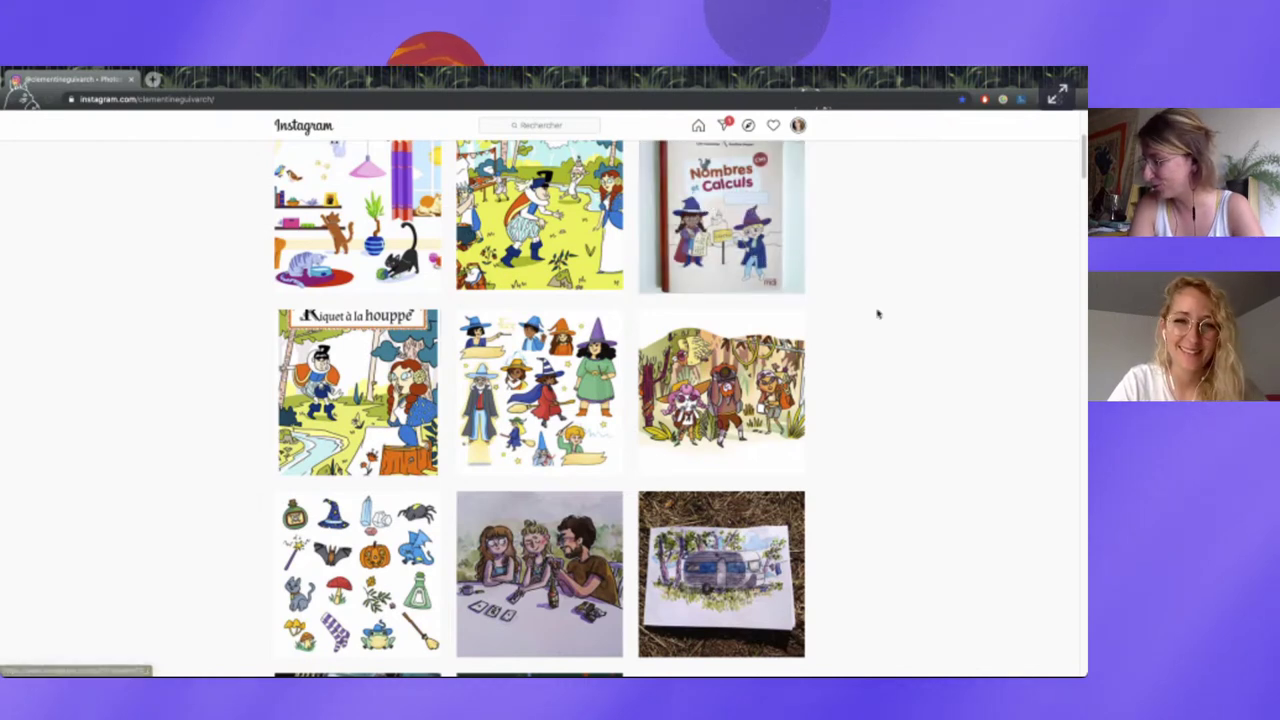
- Scroll down the grid to the comic page and activity-book spread beside the Nombres et Calculs cover
scroll(878, 312, "down", 2)
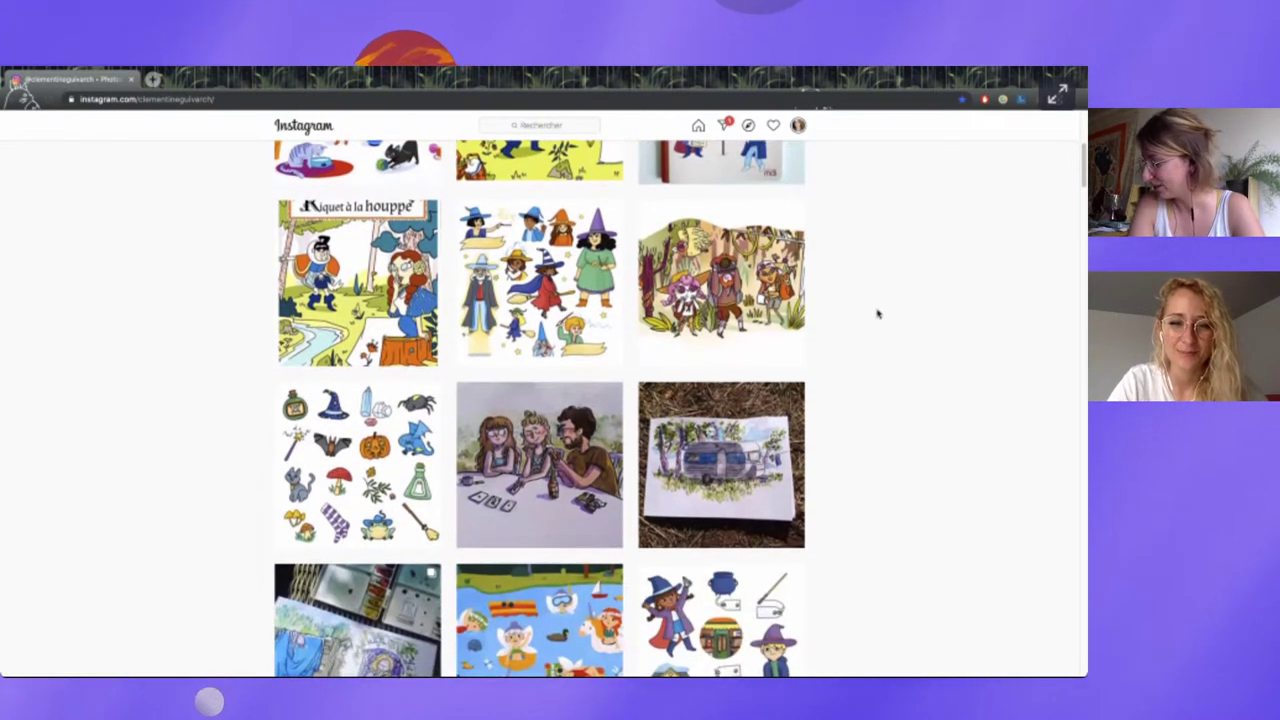
scroll(875, 321, "down", 3)
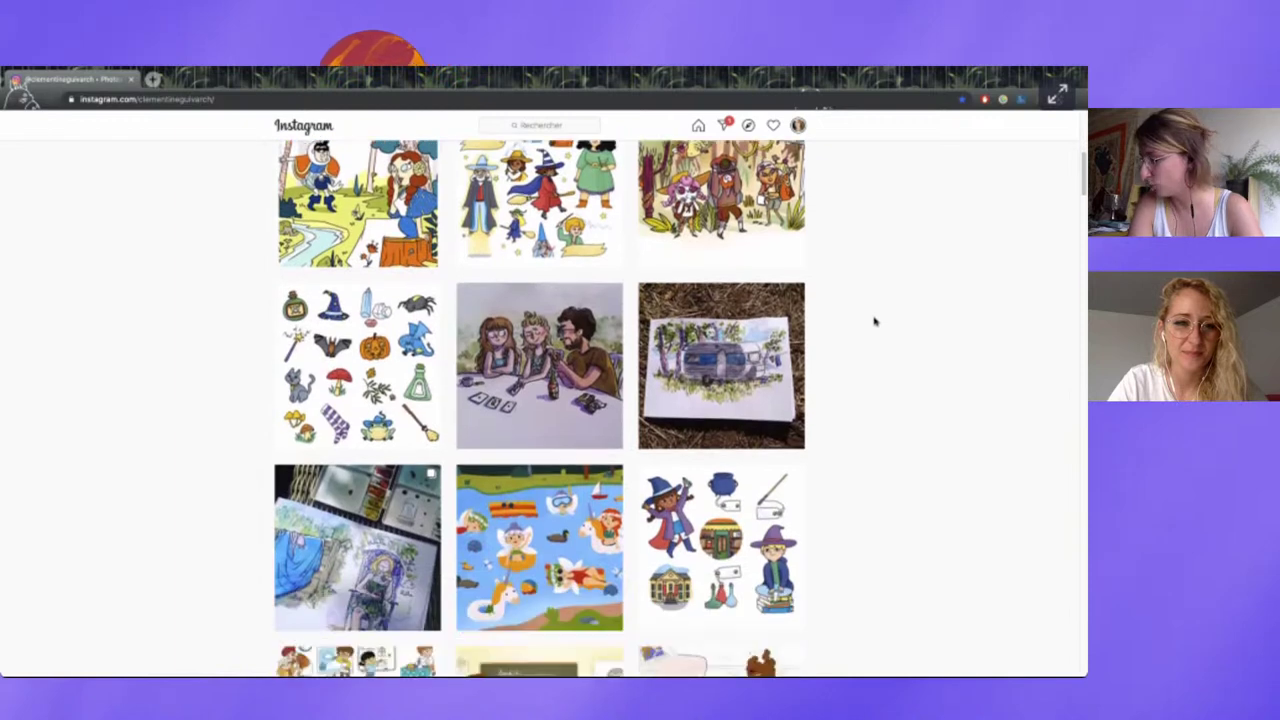
scroll(875, 321, "down", 2)
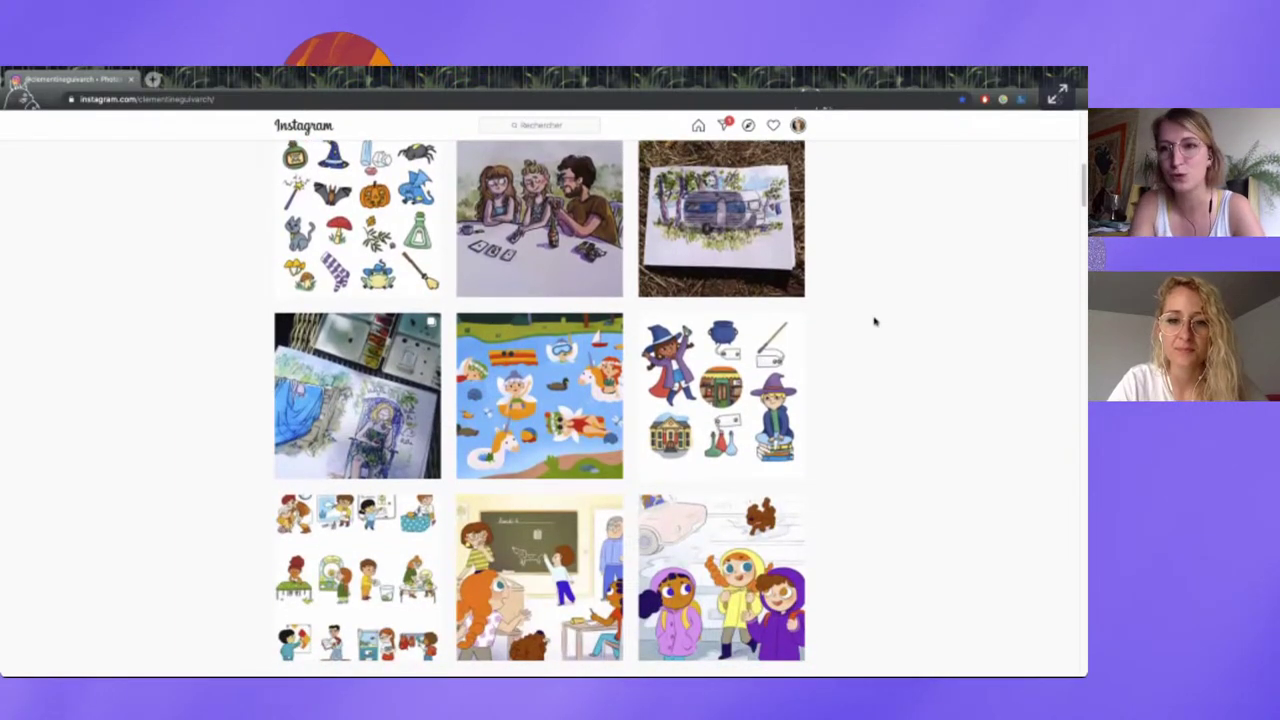
scroll(875, 321, "down", 2)
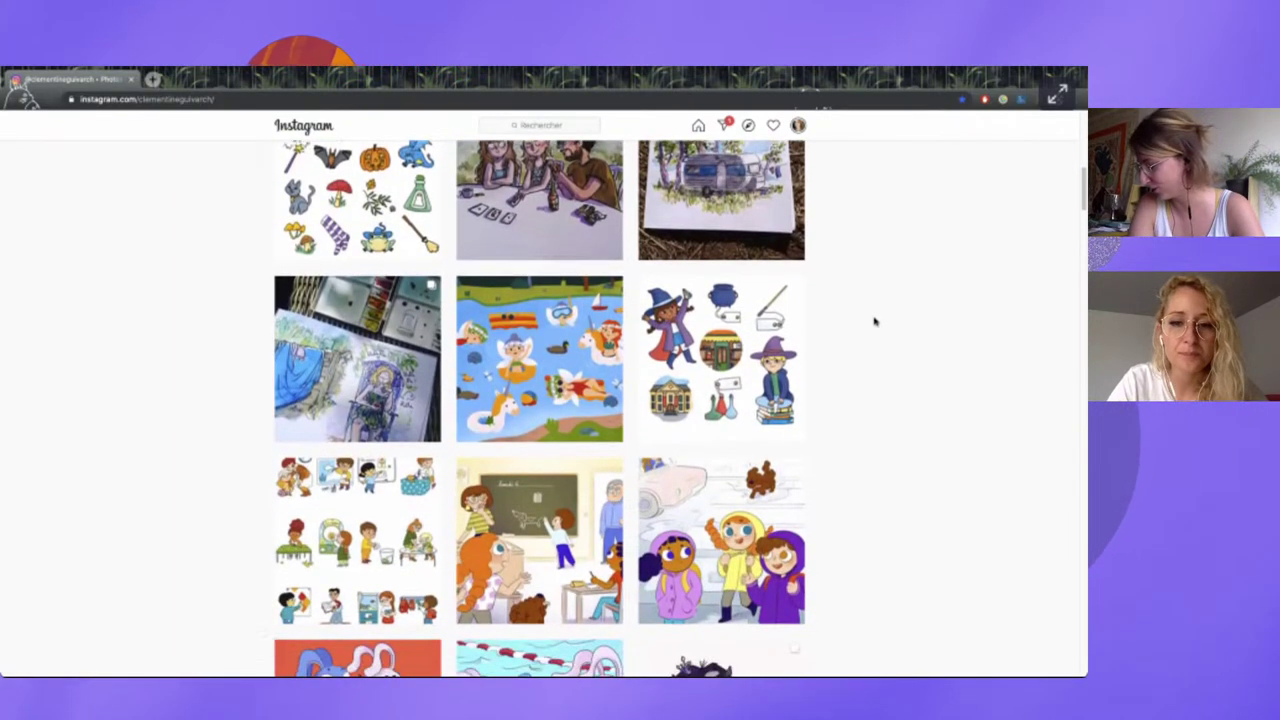
scroll(875, 321, "down", 2)
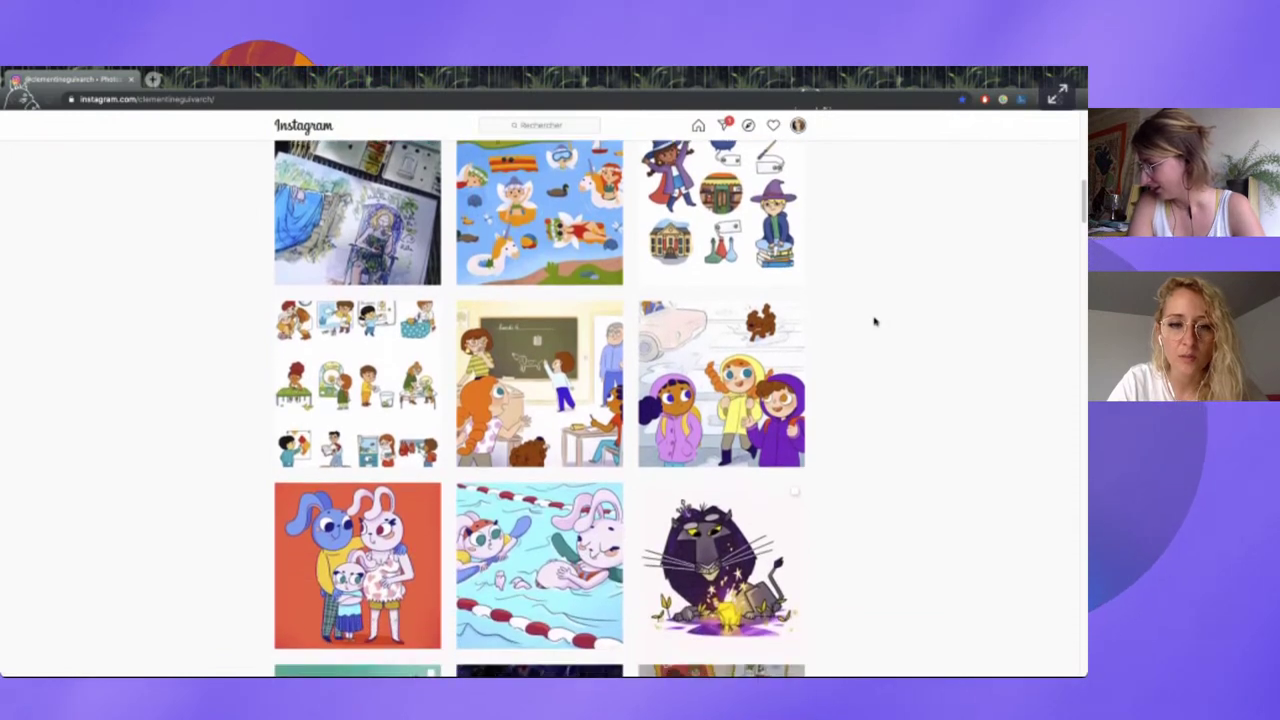
scroll(875, 321, "down", 1)
scroll(875, 321, "down", 1)
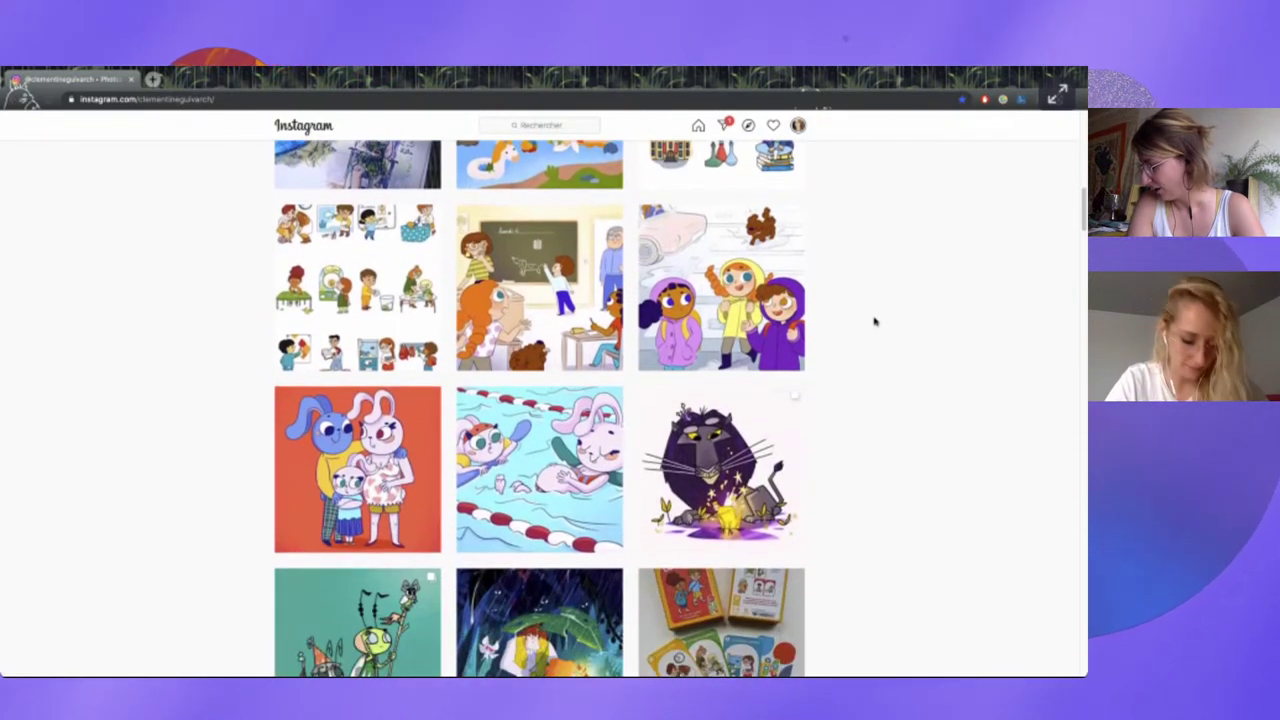
scroll(875, 321, "down", 1)
scroll(875, 321, "down", 1)
scroll(875, 321, "down", 1)
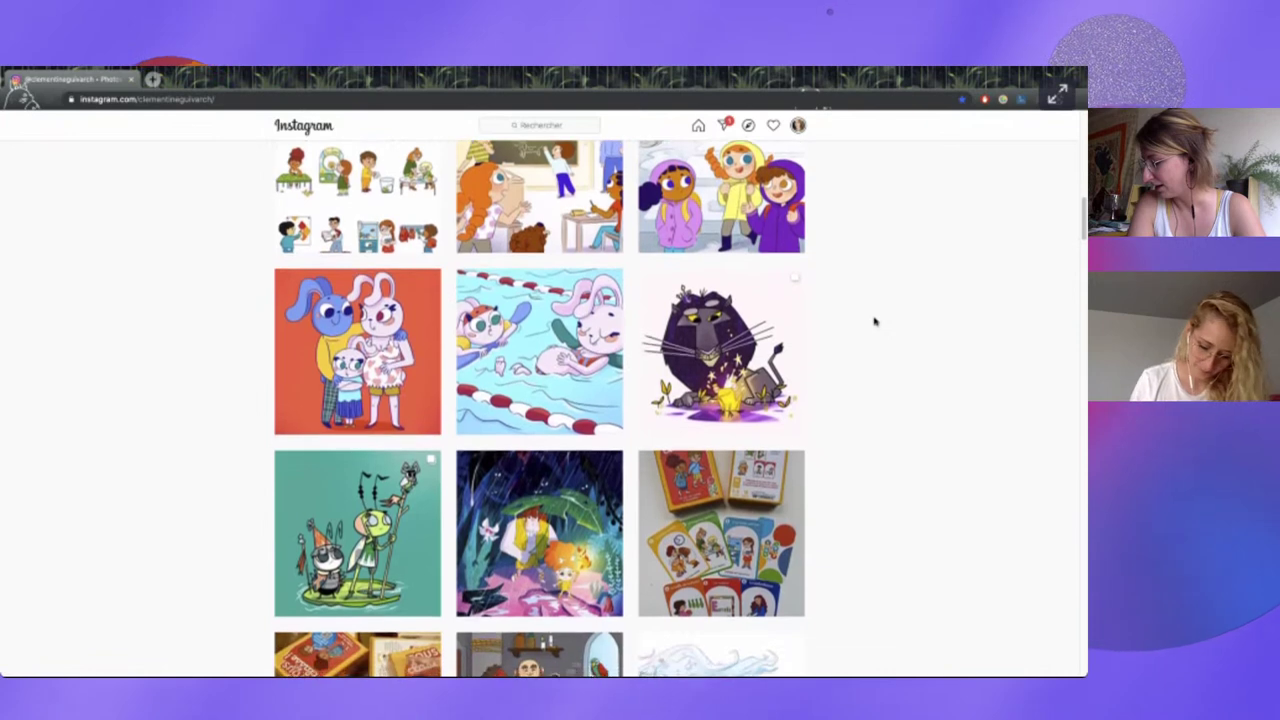
scroll(875, 321, "down", 1)
scroll(875, 321, "down", 1)
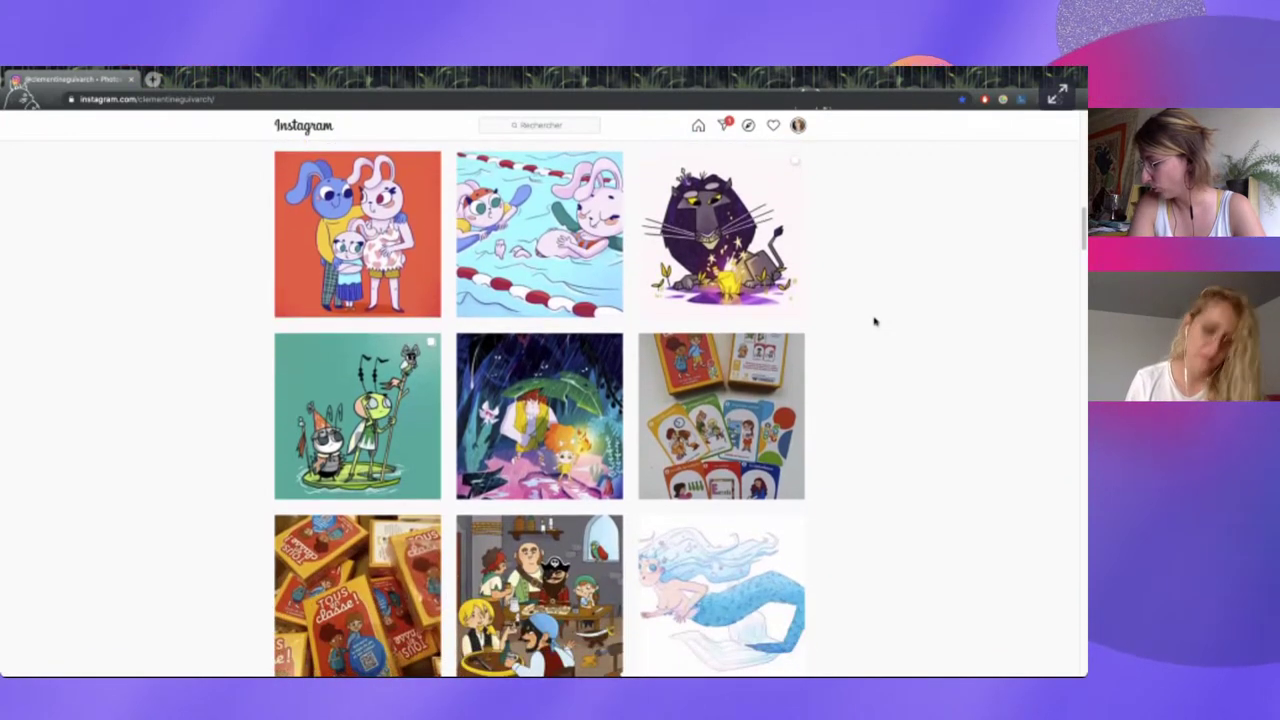
scroll(875, 321, "down", 1)
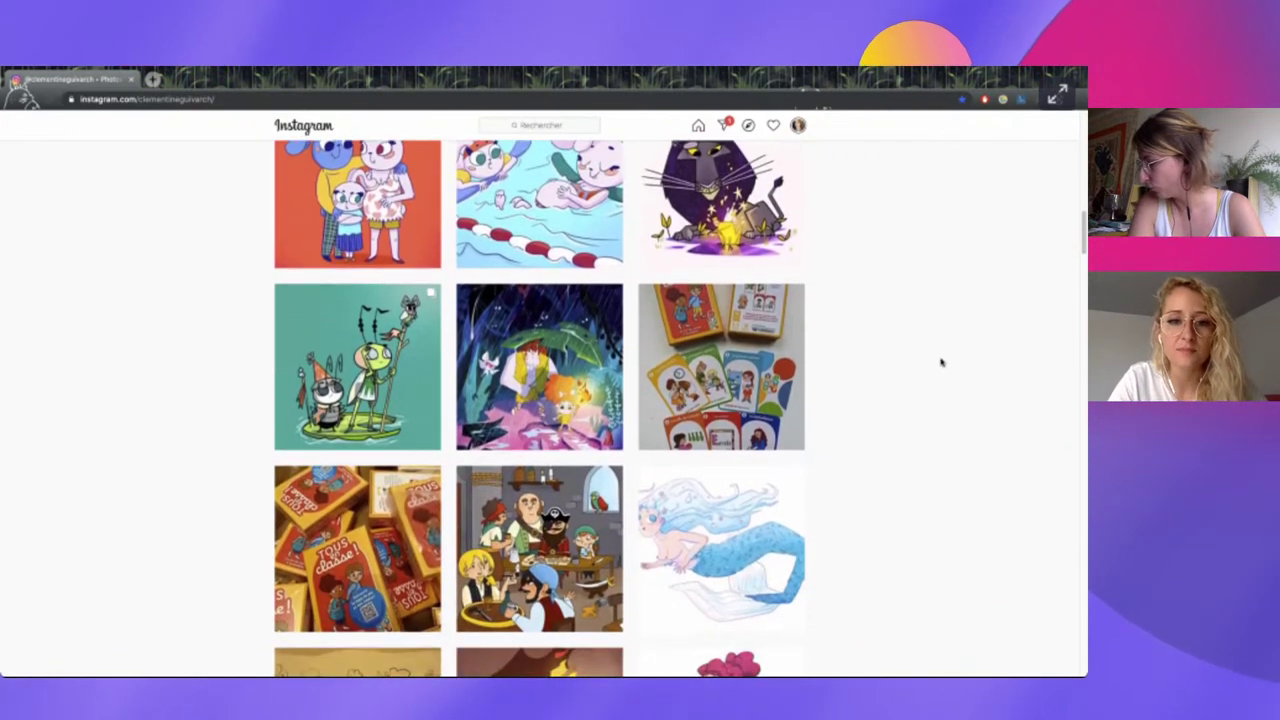
scroll(943, 363, "down", 1)
scroll(943, 363, "down", 1)
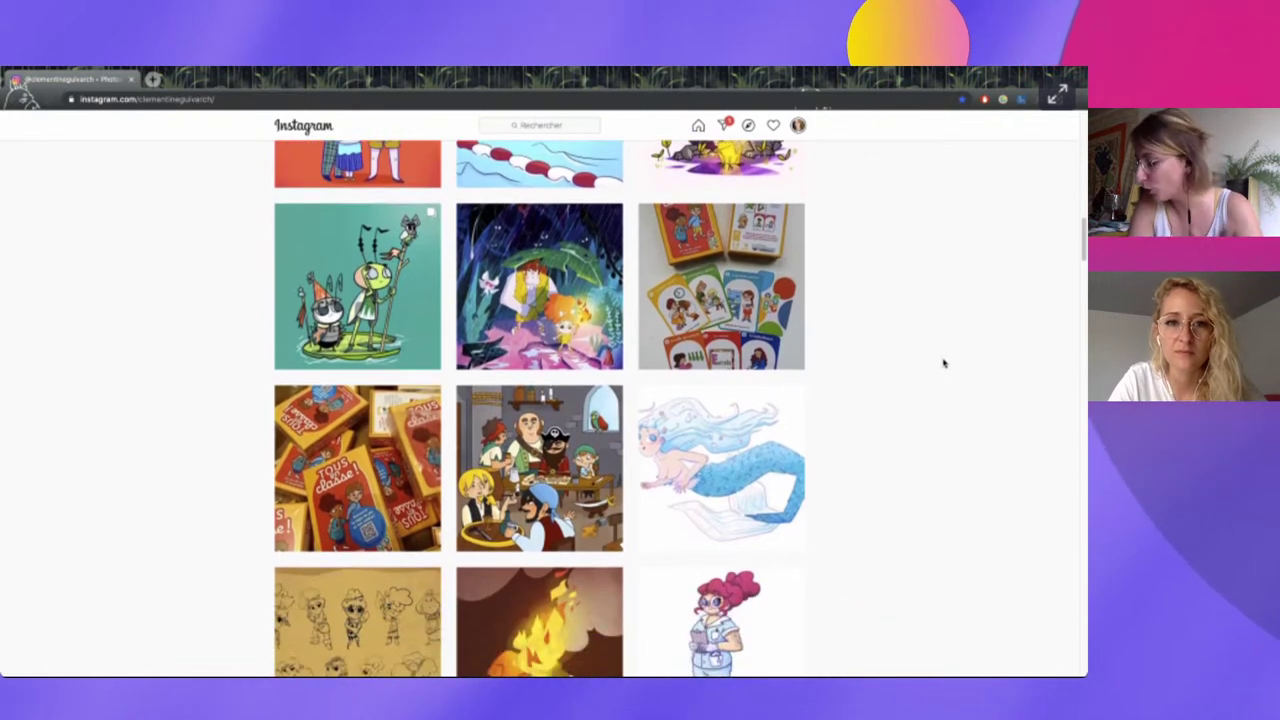
scroll(943, 363, "down", 1)
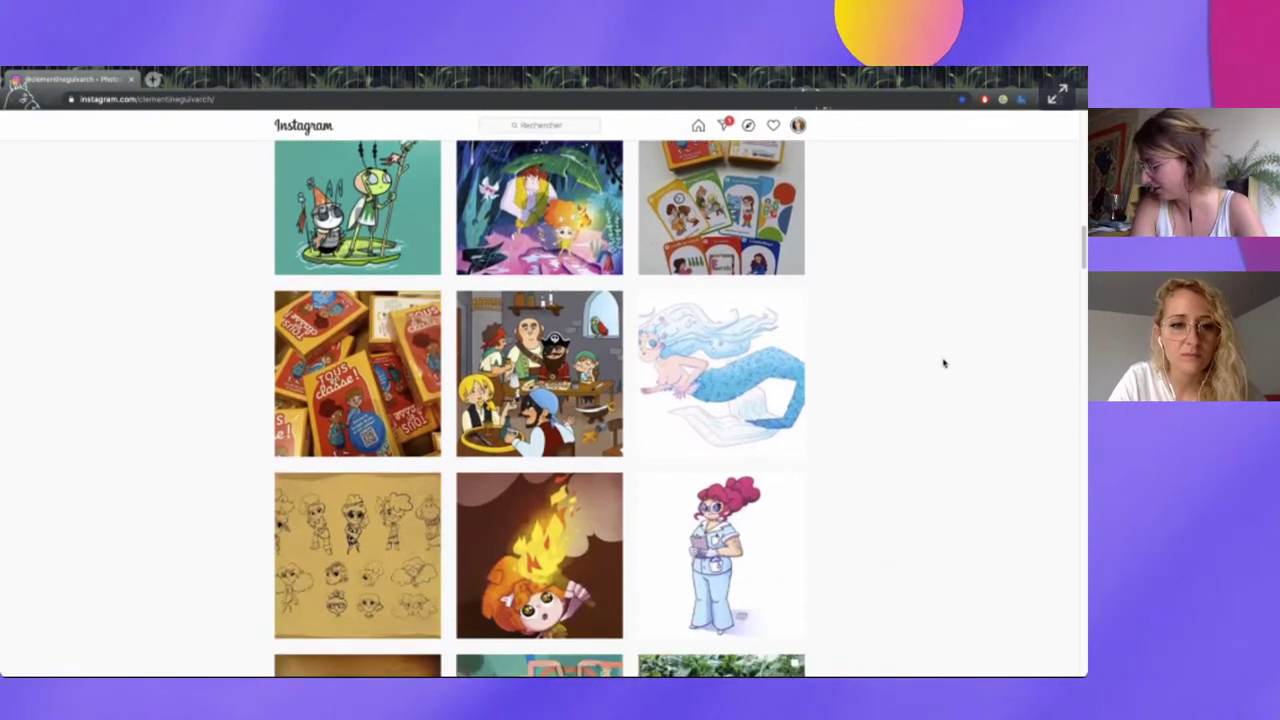
scroll(943, 363, "down", 3)
scroll(943, 363, "down", 1)
scroll(943, 363, "down", 2)
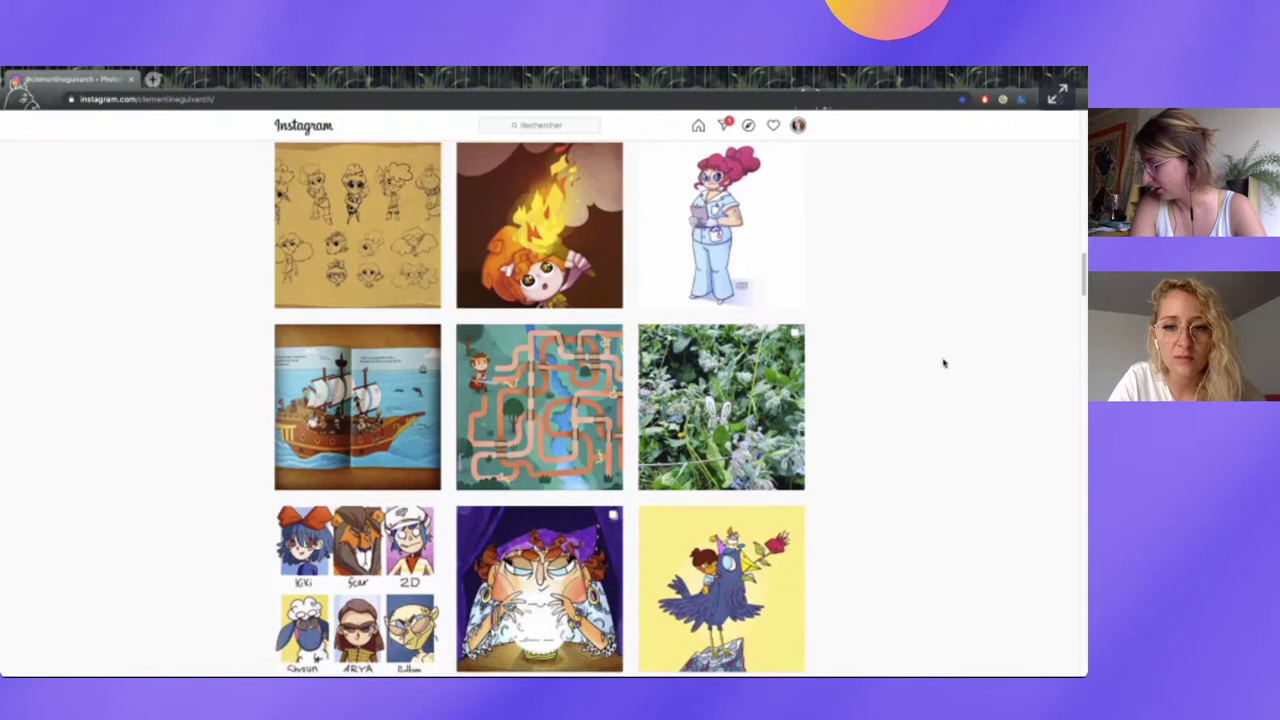
scroll(943, 363, "down", 1)
scroll(943, 363, "down", 1)
scroll(943, 363, "down", 1)
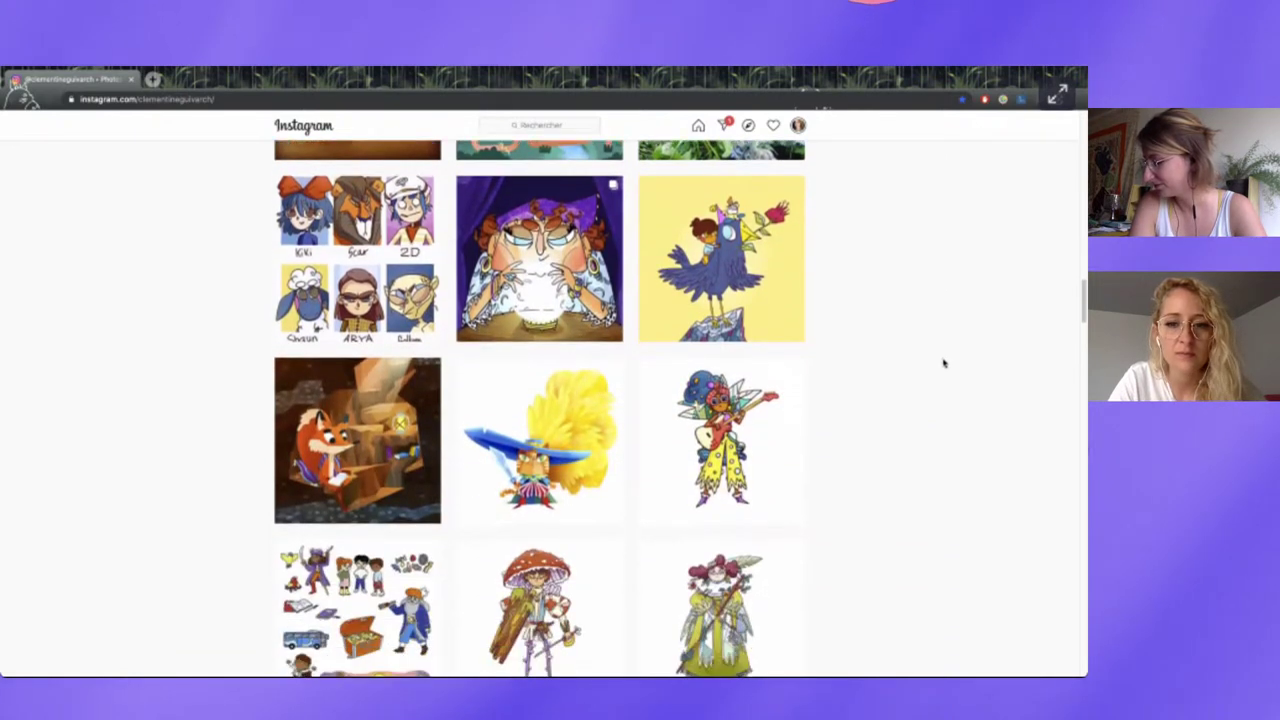
scroll(943, 363, "down", 1)
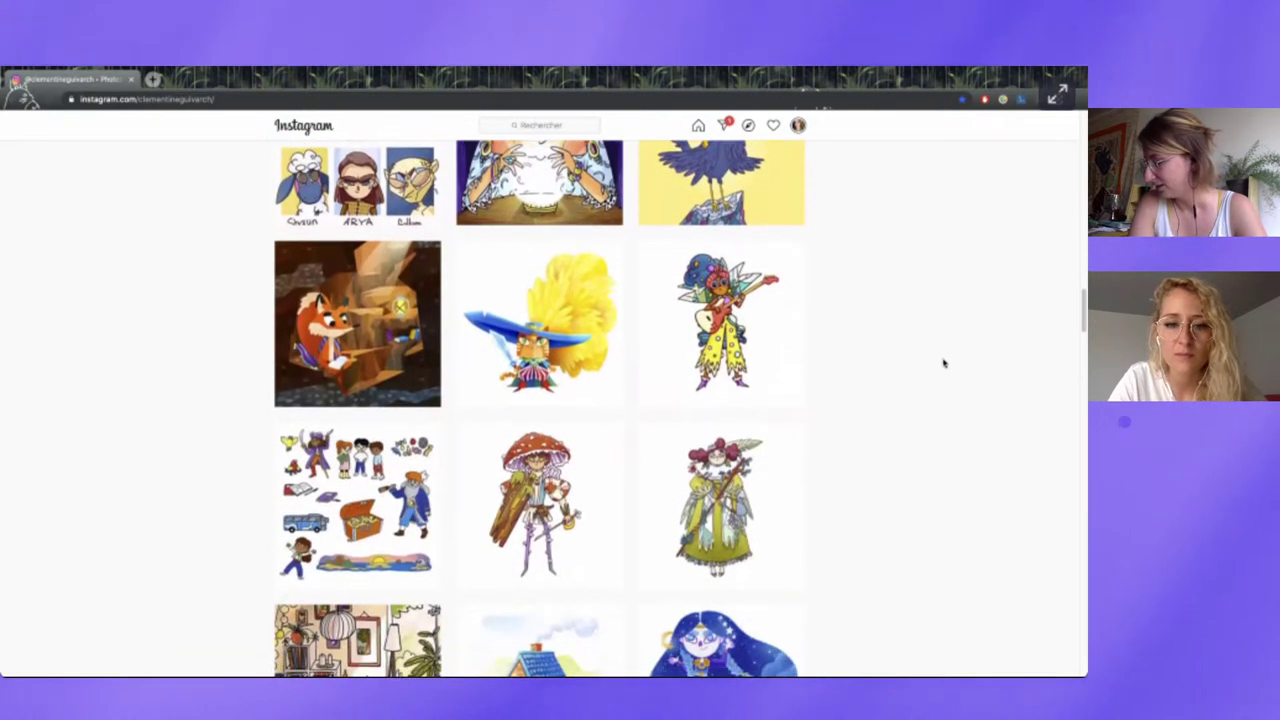
scroll(943, 363, "up", 2)
scroll(943, 363, "up", 1)
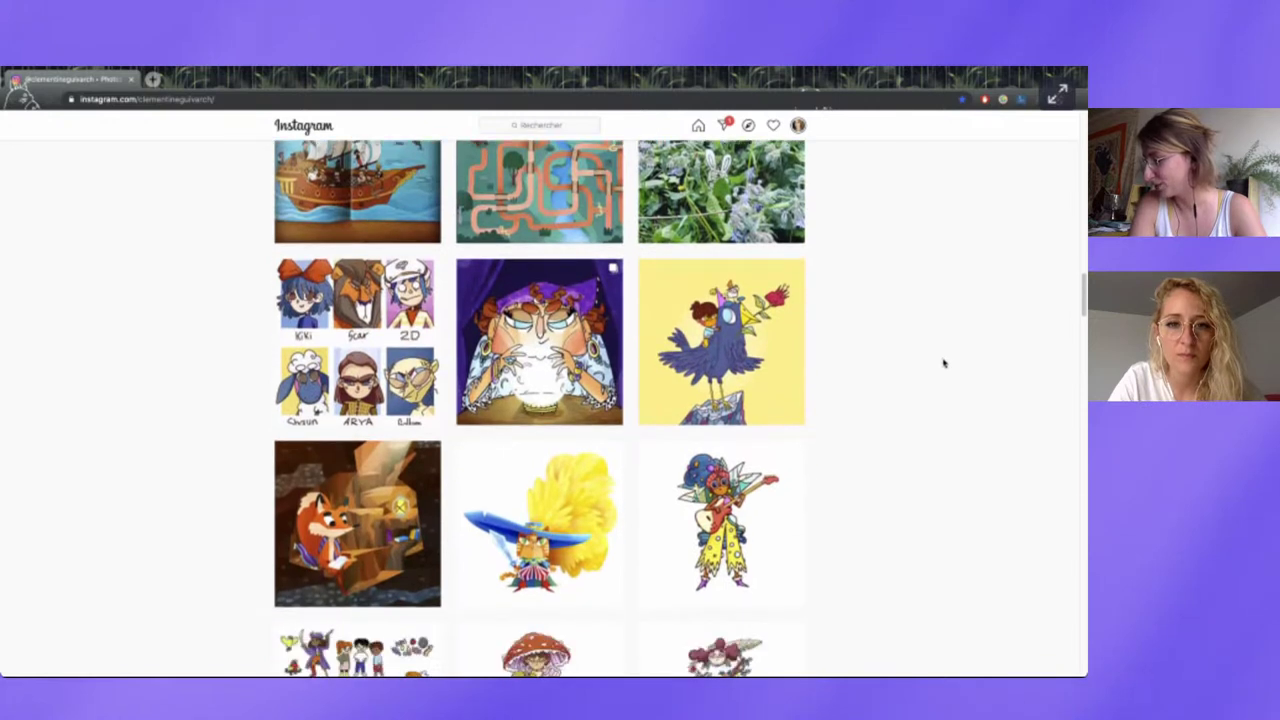
scroll(943, 363, "down", 1)
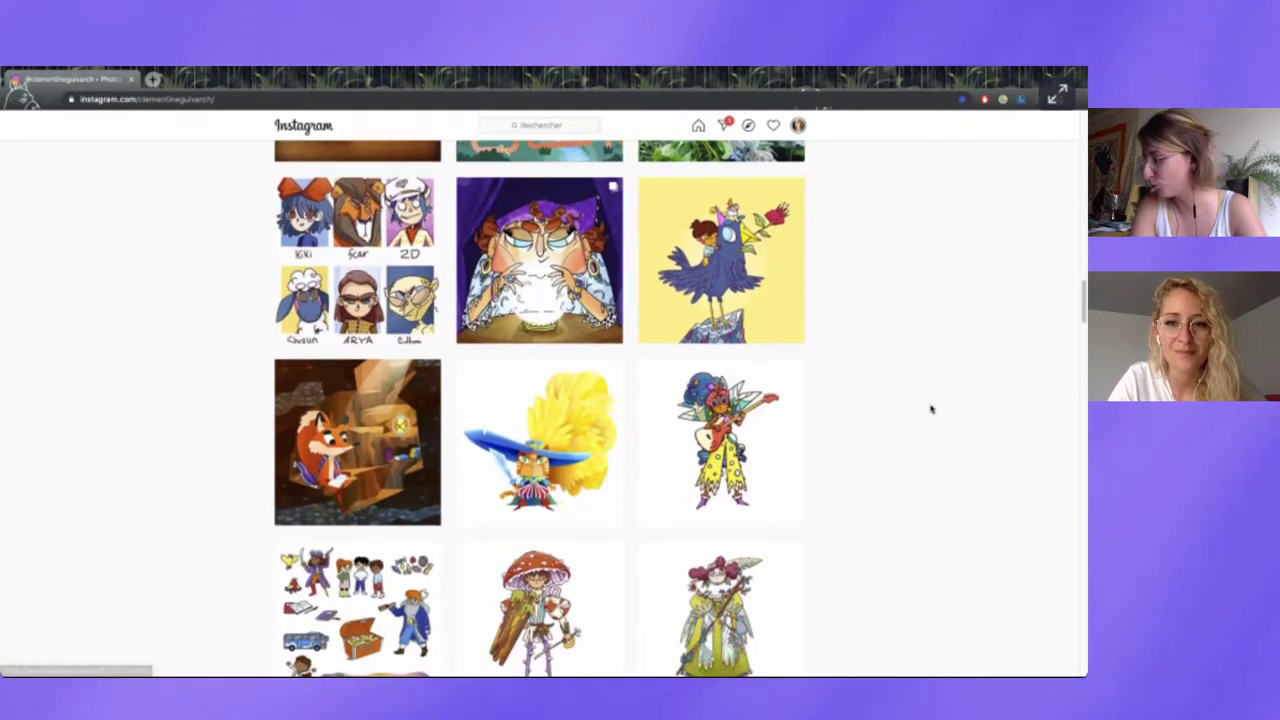
scroll(929, 409, "down", 1)
scroll(970, 463, "down", 1)
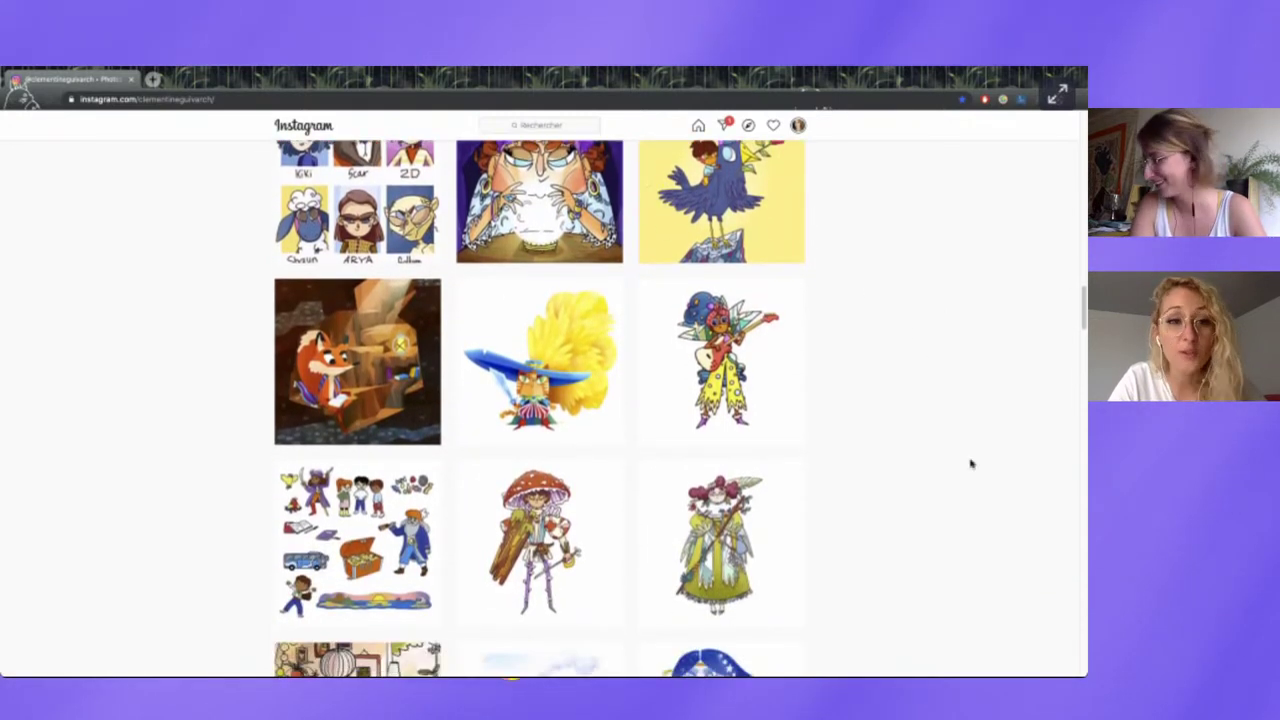
scroll(970, 463, "down", 1)
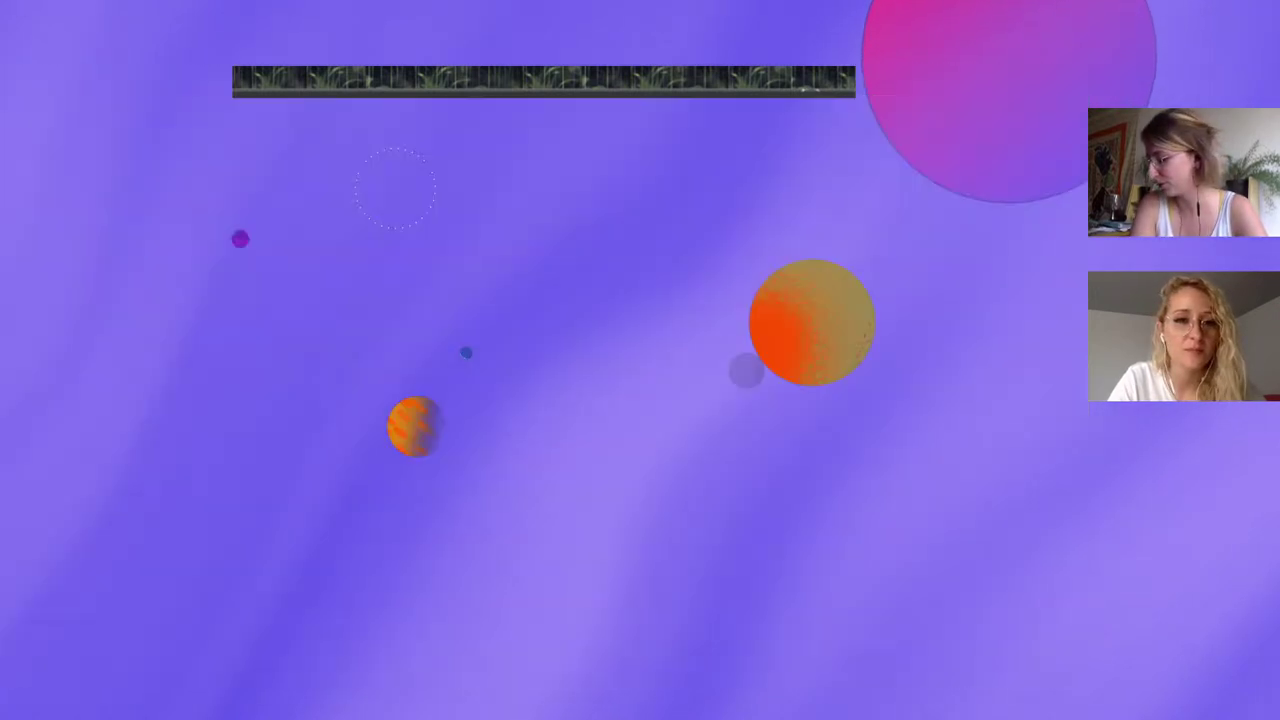
scroll(143, 326, "down", 2)
scroll(143, 326, "down", 1)
scroll(143, 326, "down", 2)
scroll(143, 326, "down", 1)
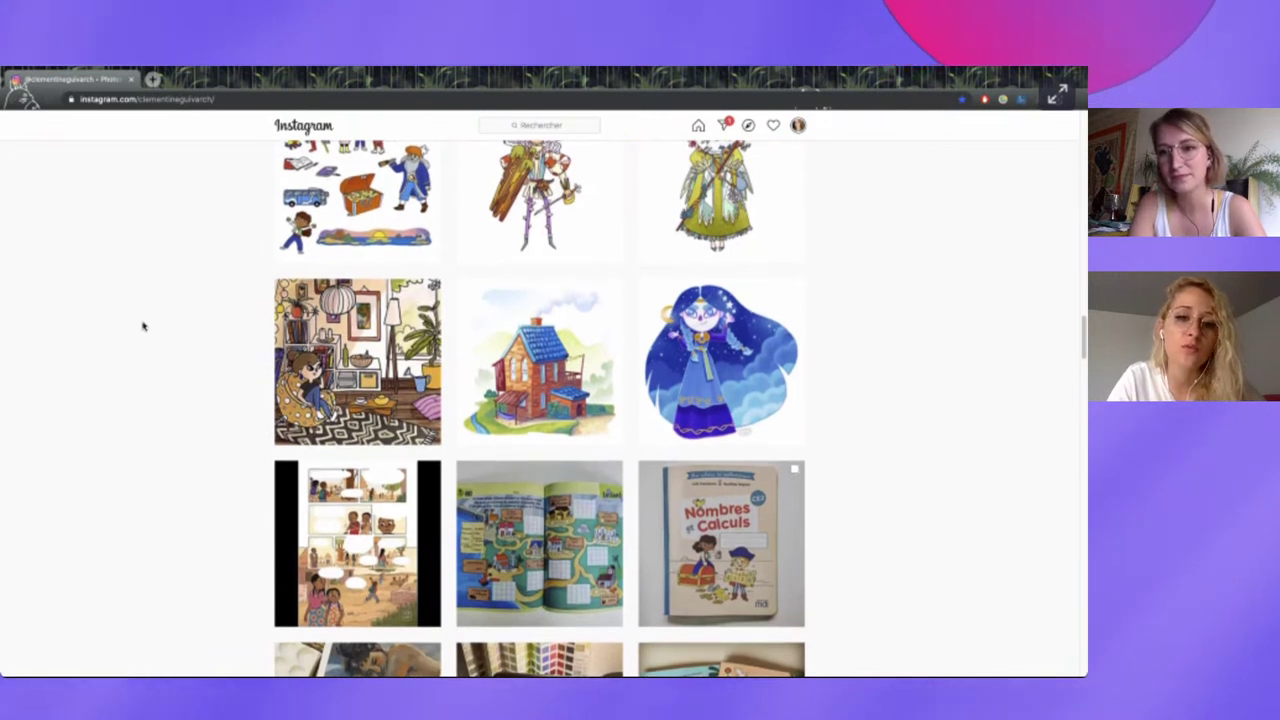
- Scroll further down to the painted portraits, pirate children's book, two children and workshop photos
scroll(143, 326, "down", 1)
scroll(143, 326, "down", 1)
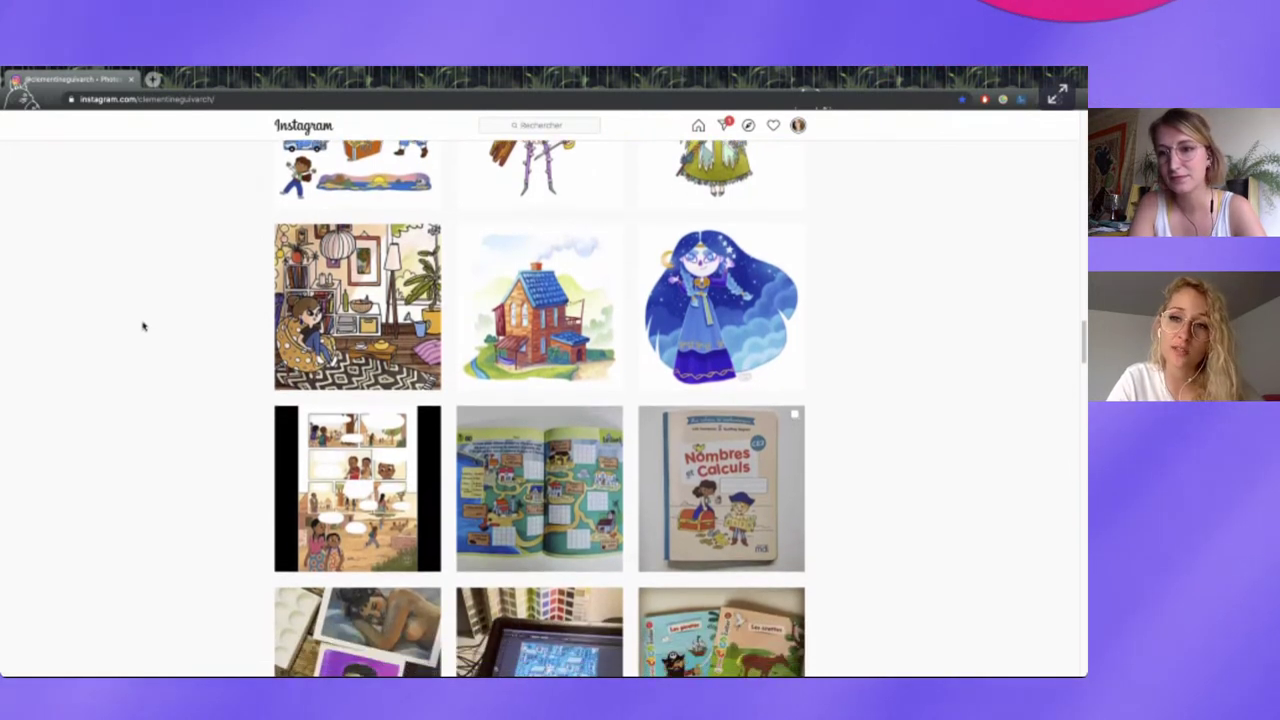
scroll(143, 326, "down", 1)
scroll(143, 326, "down", 1)
scroll(143, 326, "down", 1)
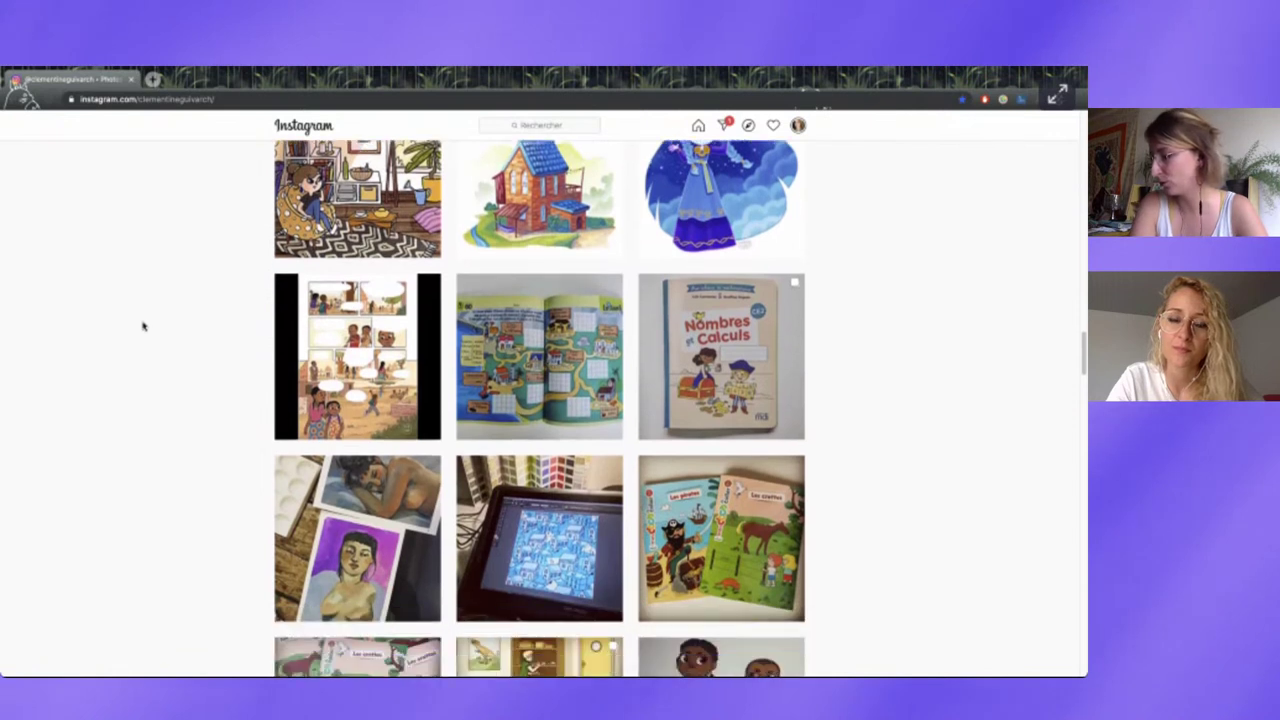
scroll(143, 326, "down", 1)
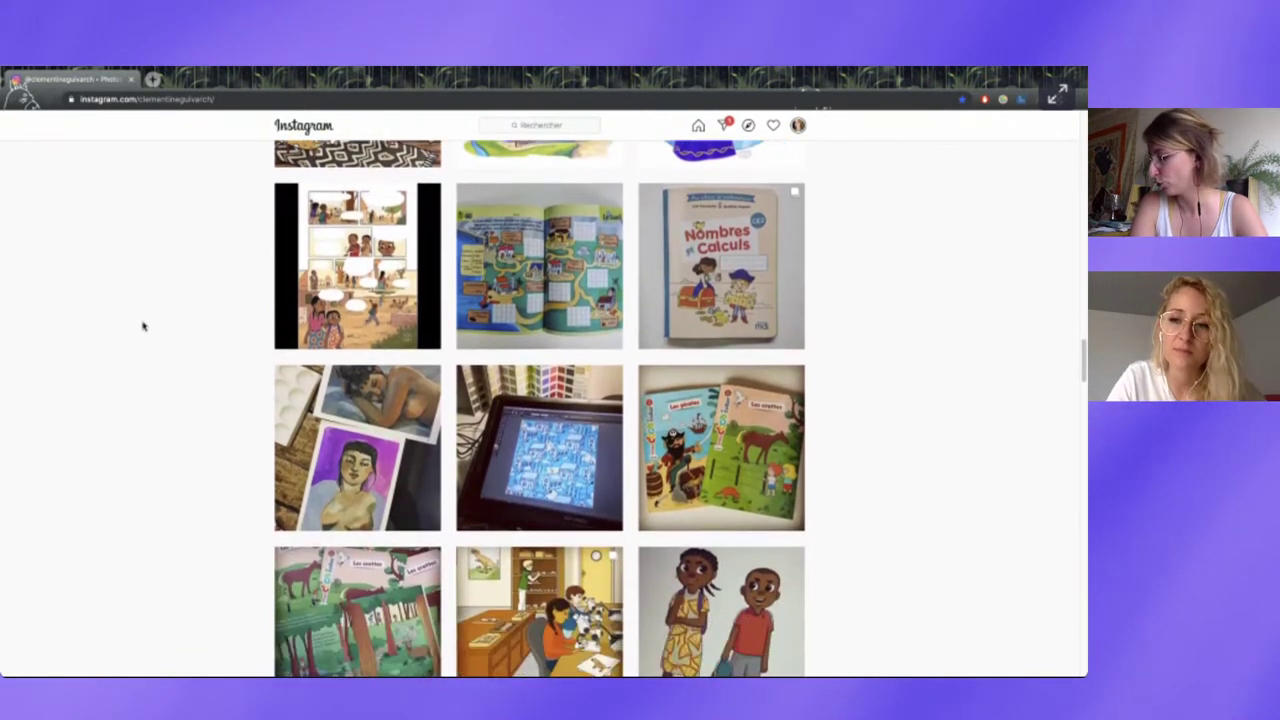
scroll(143, 326, "down", 1)
scroll(143, 326, "down", 1)
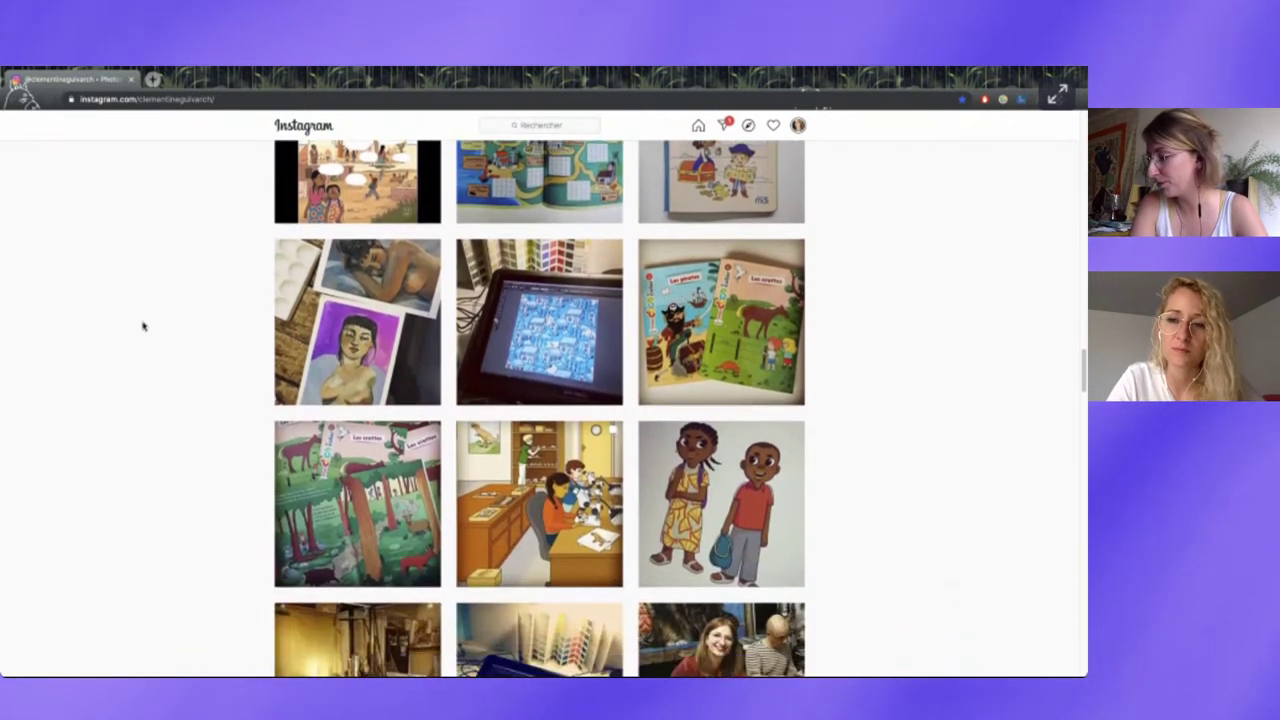
scroll(143, 326, "down", 1)
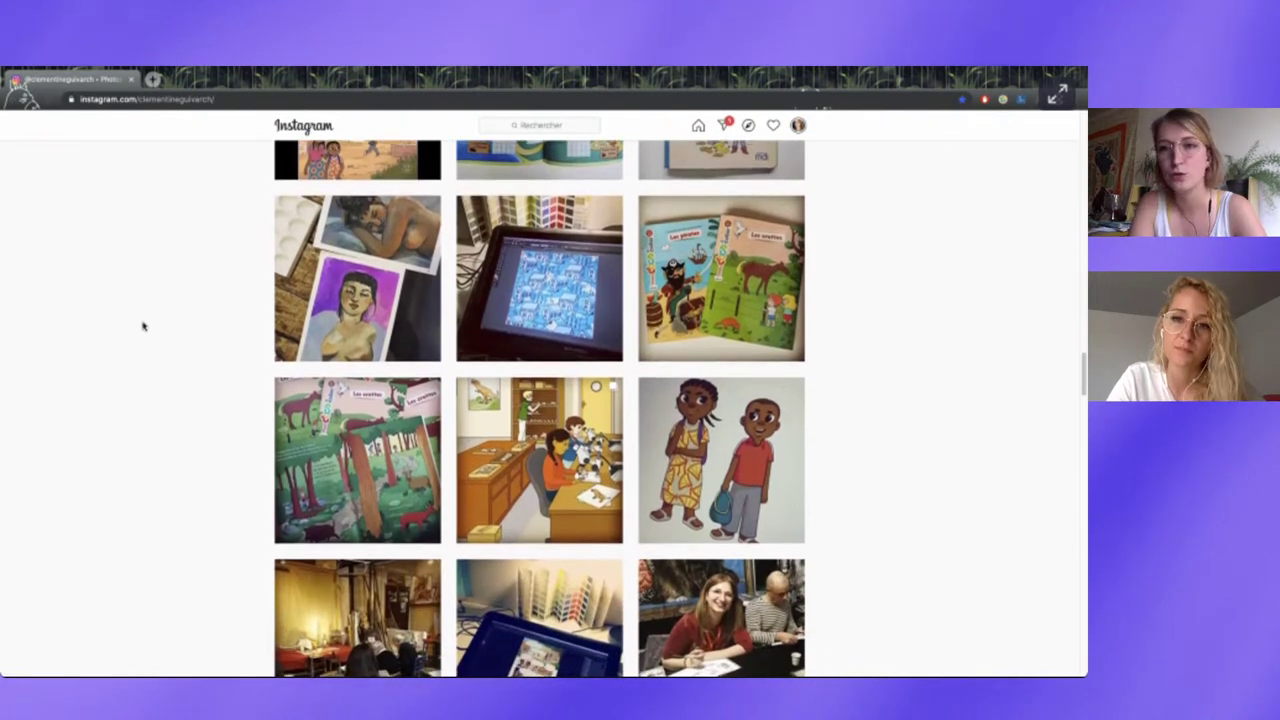
scroll(143, 326, "down", 1)
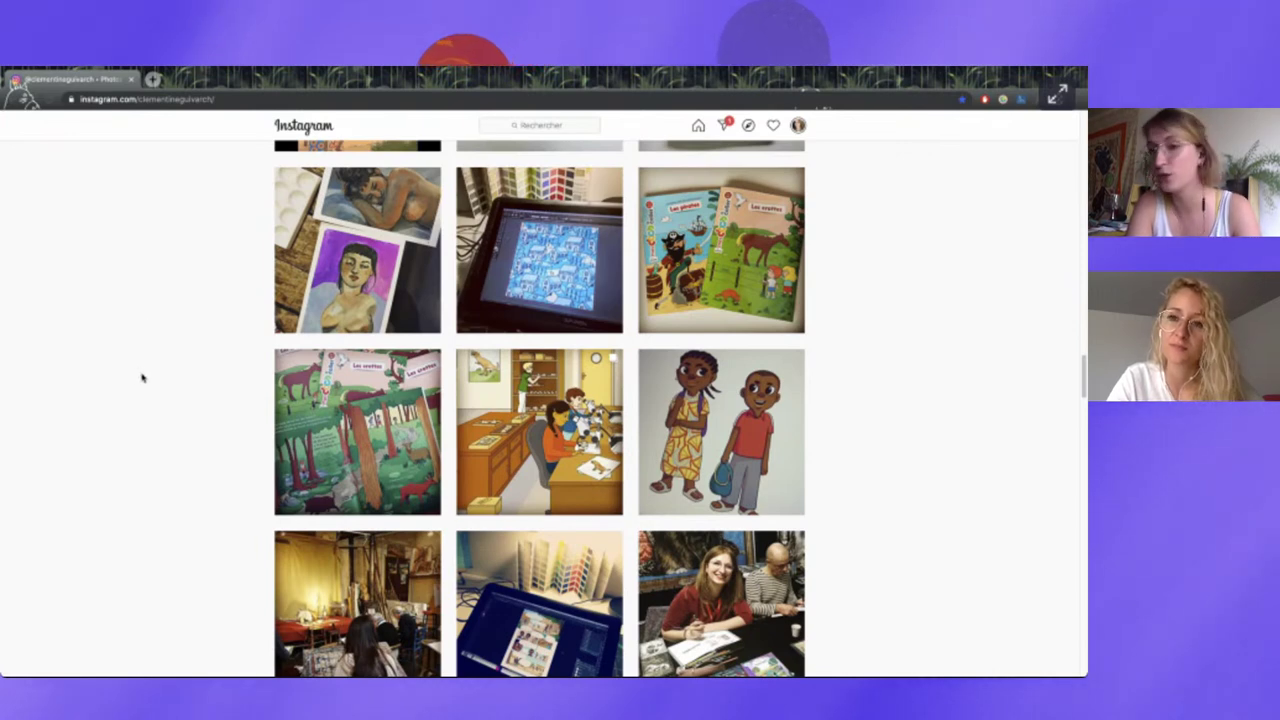
- Scroll to the loaded end of the grid with the Vrikshasana and Parighasana yoga poses and owl painting
scroll(142, 377, "down", 2)
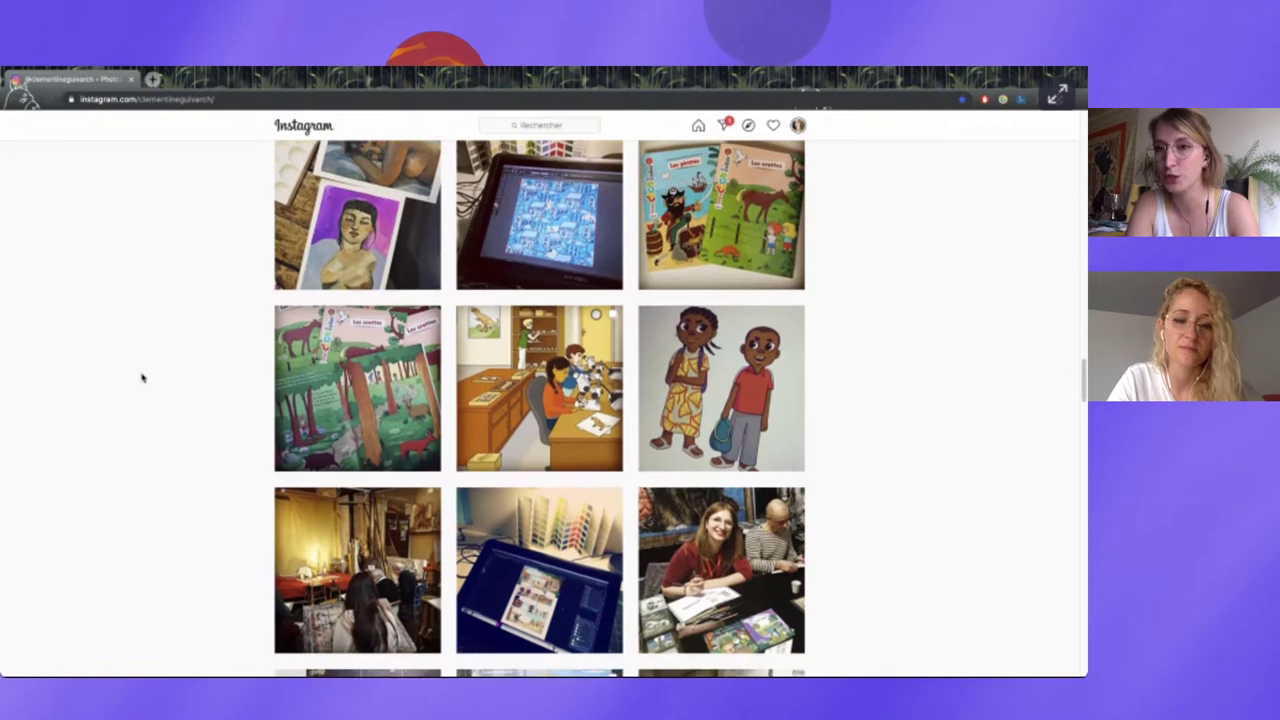
scroll(142, 377, "down", 2)
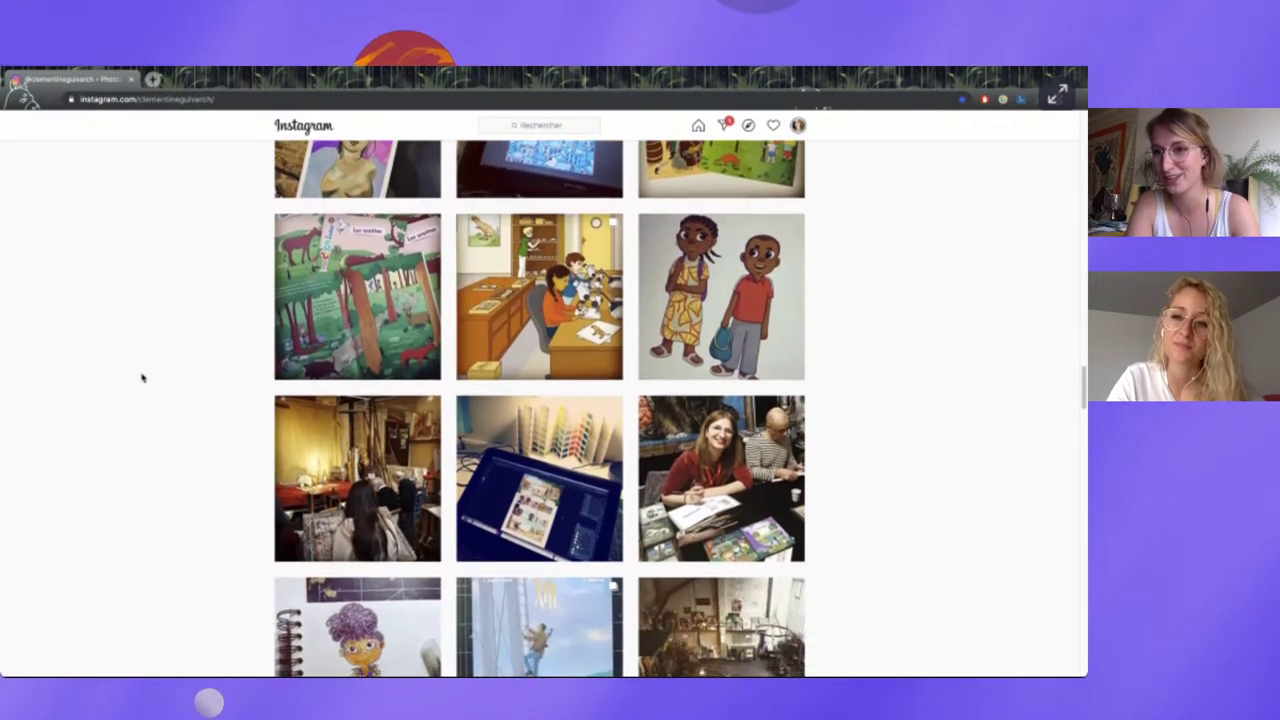
scroll(142, 377, "down", 1)
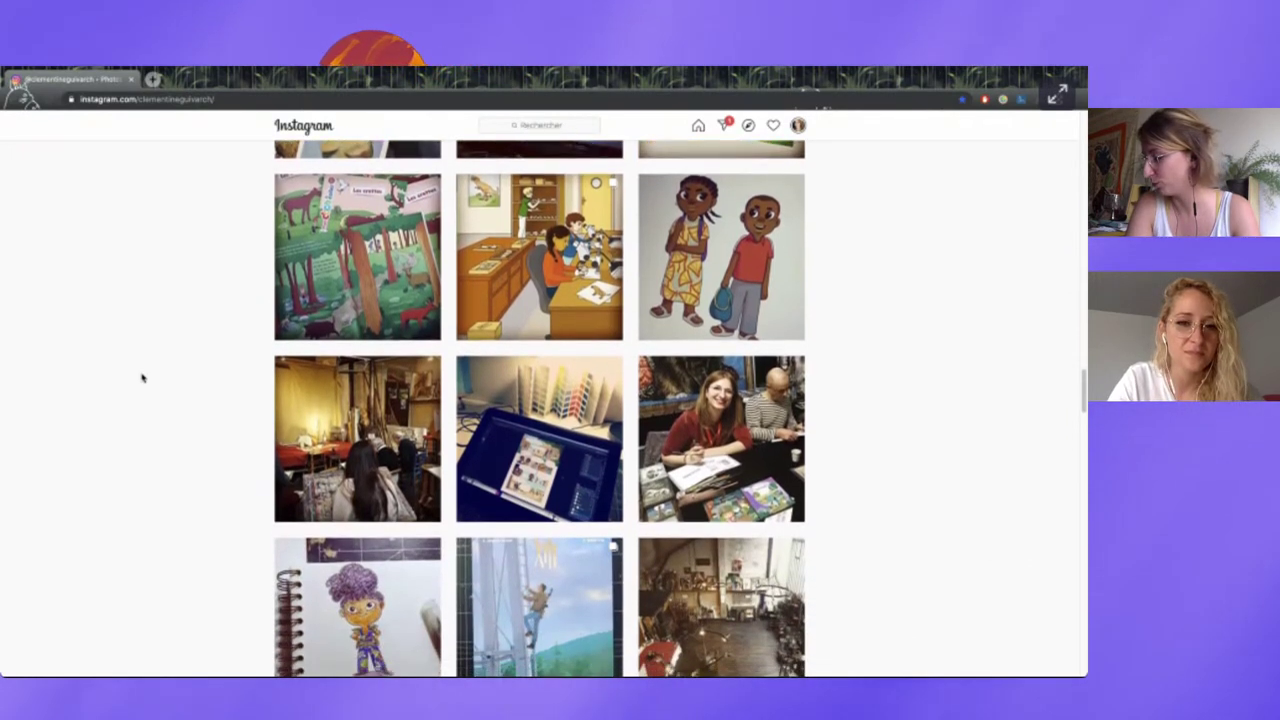
scroll(142, 377, "down", 3)
scroll(142, 377, "down", 1)
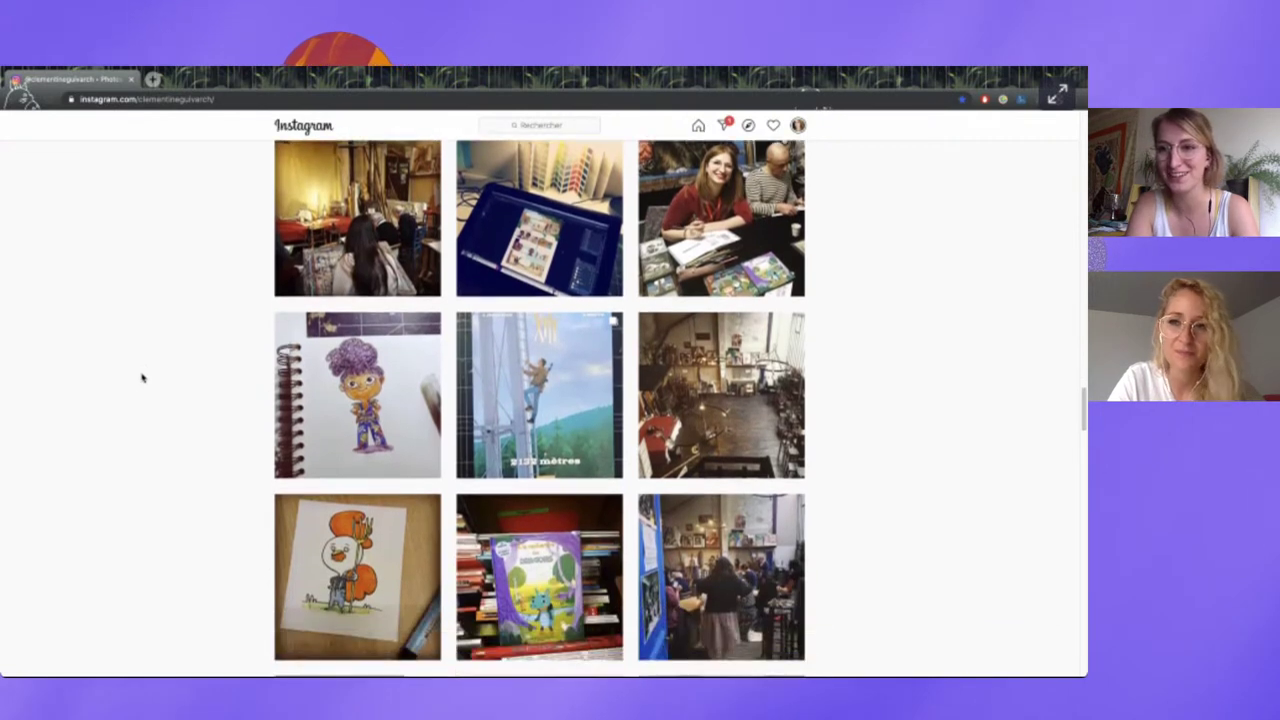
scroll(142, 377, "down", 2)
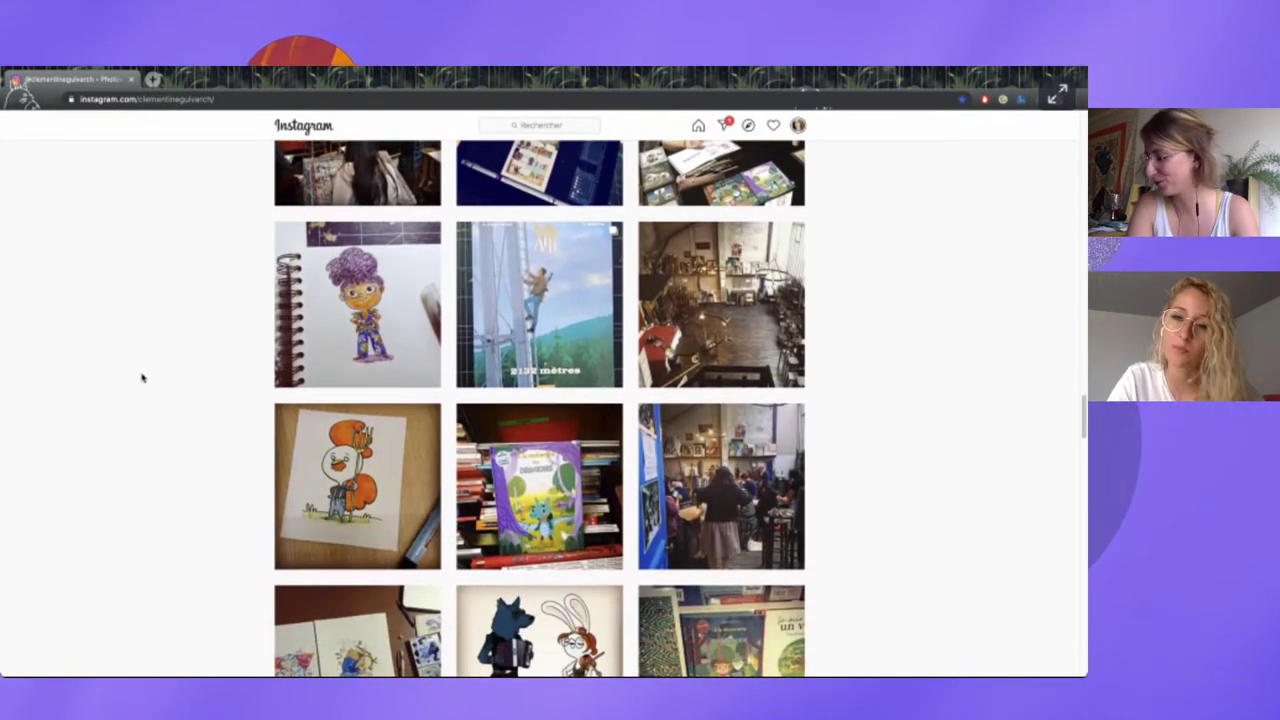
scroll(142, 377, "down", 2)
scroll(142, 377, "down", 2)
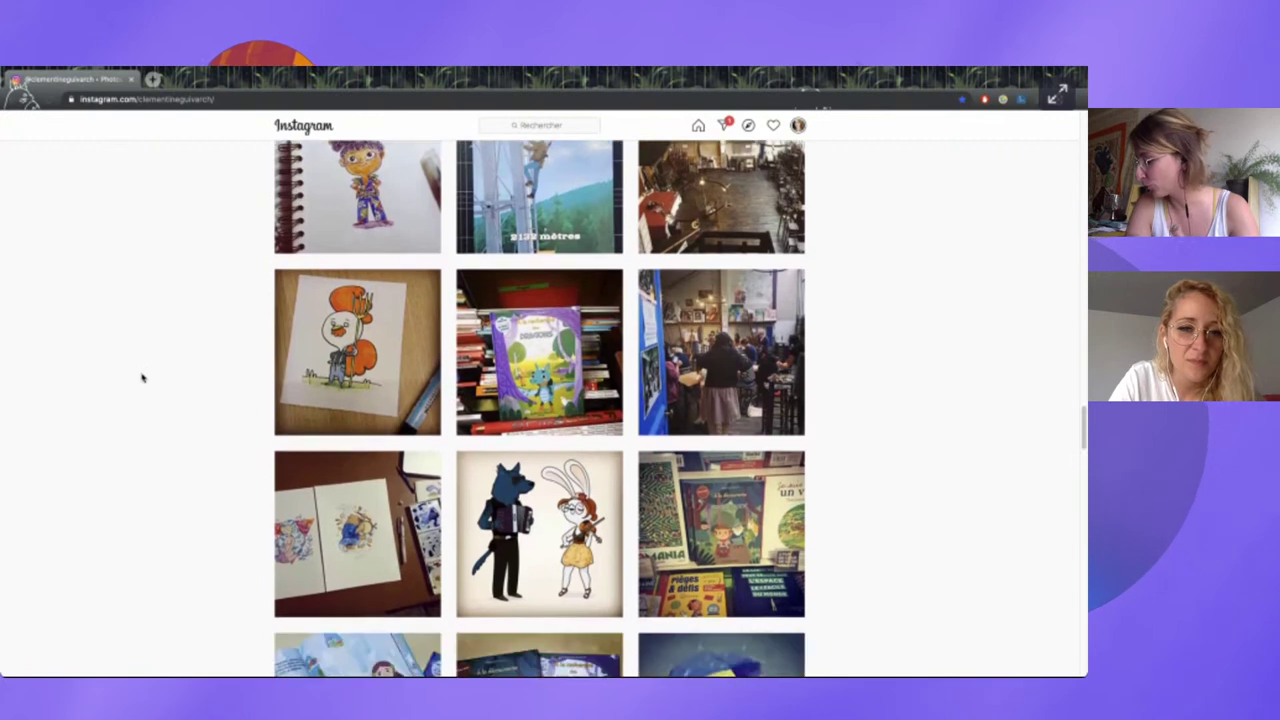
scroll(142, 377, "down", 1)
scroll(142, 377, "down", 1)
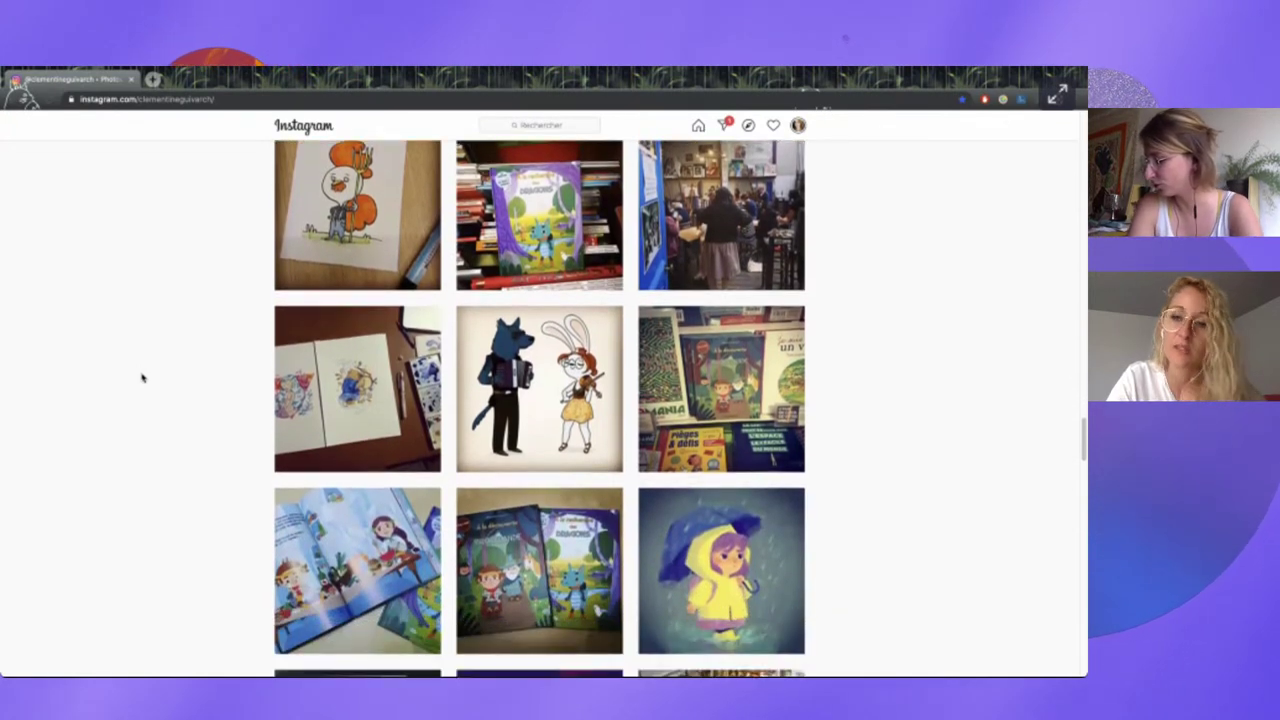
scroll(142, 377, "down", 1)
scroll(142, 377, "down", 1)
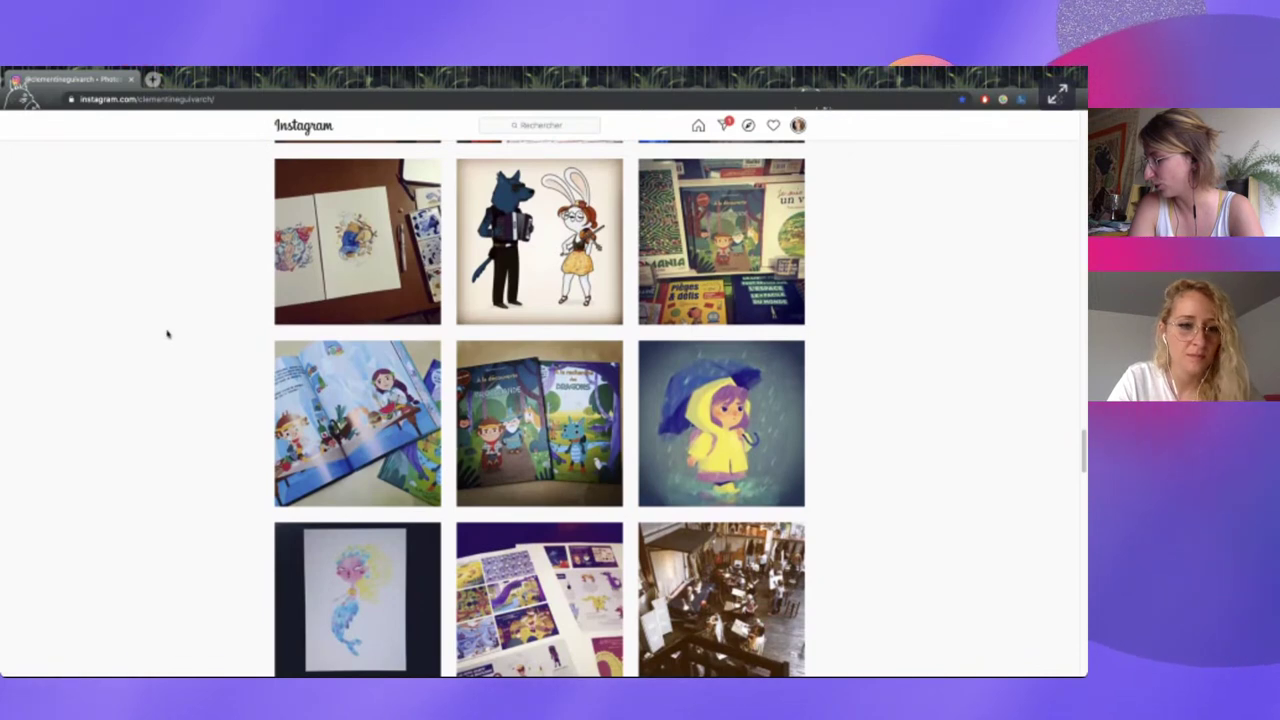
scroll(180, 347, "down", 1)
scroll(180, 347, "down", 2)
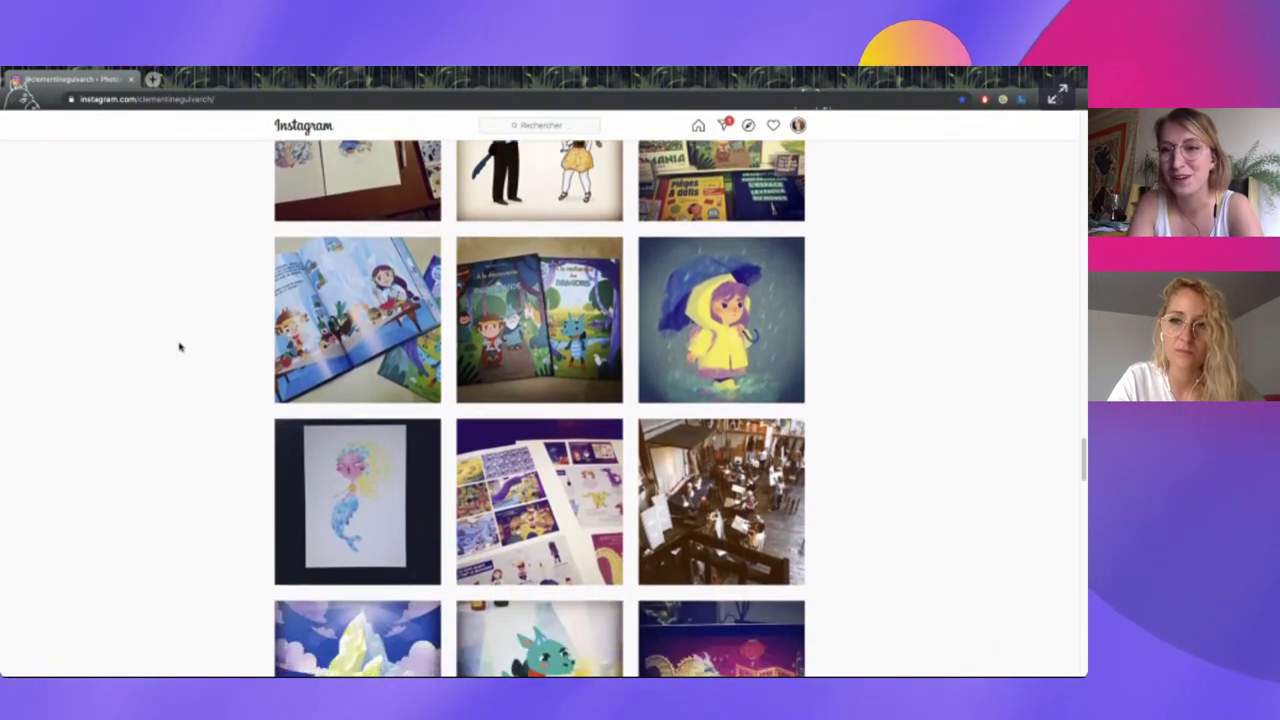
scroll(180, 347, "down", 1)
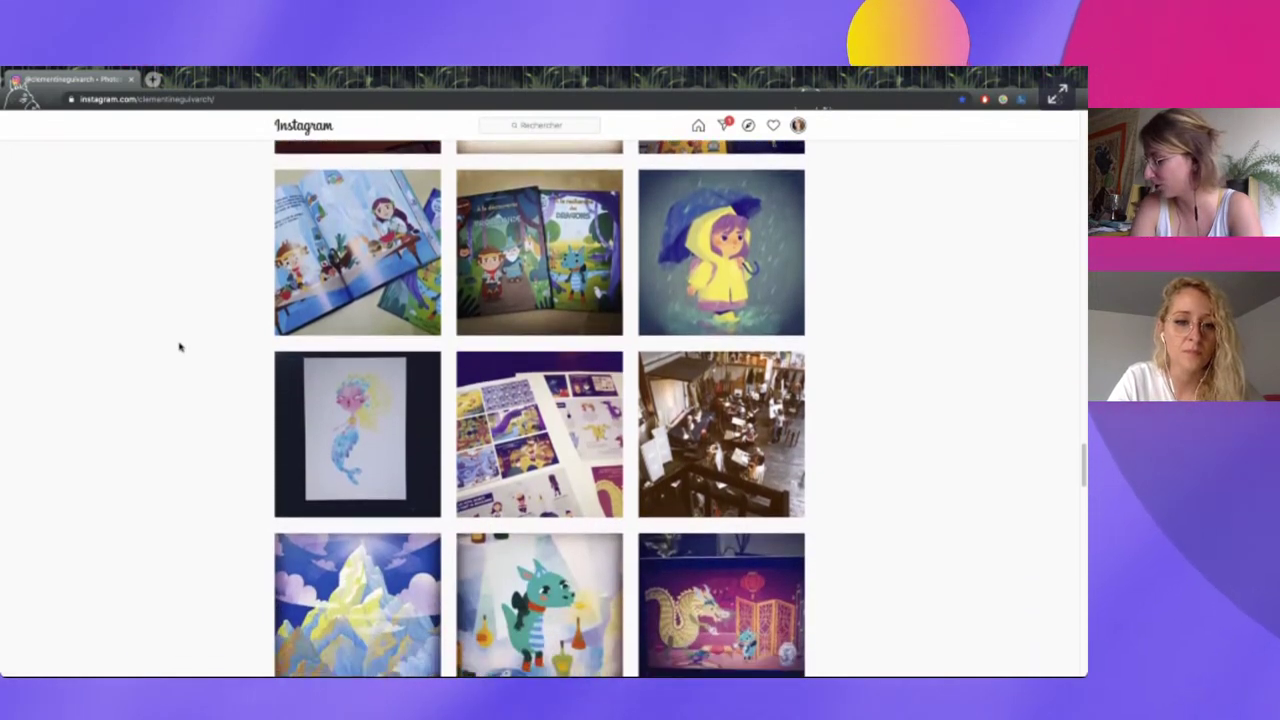
scroll(180, 347, "down", 3)
scroll(180, 347, "down", 2)
scroll(180, 347, "down", 1)
scroll(180, 347, "down", 1)
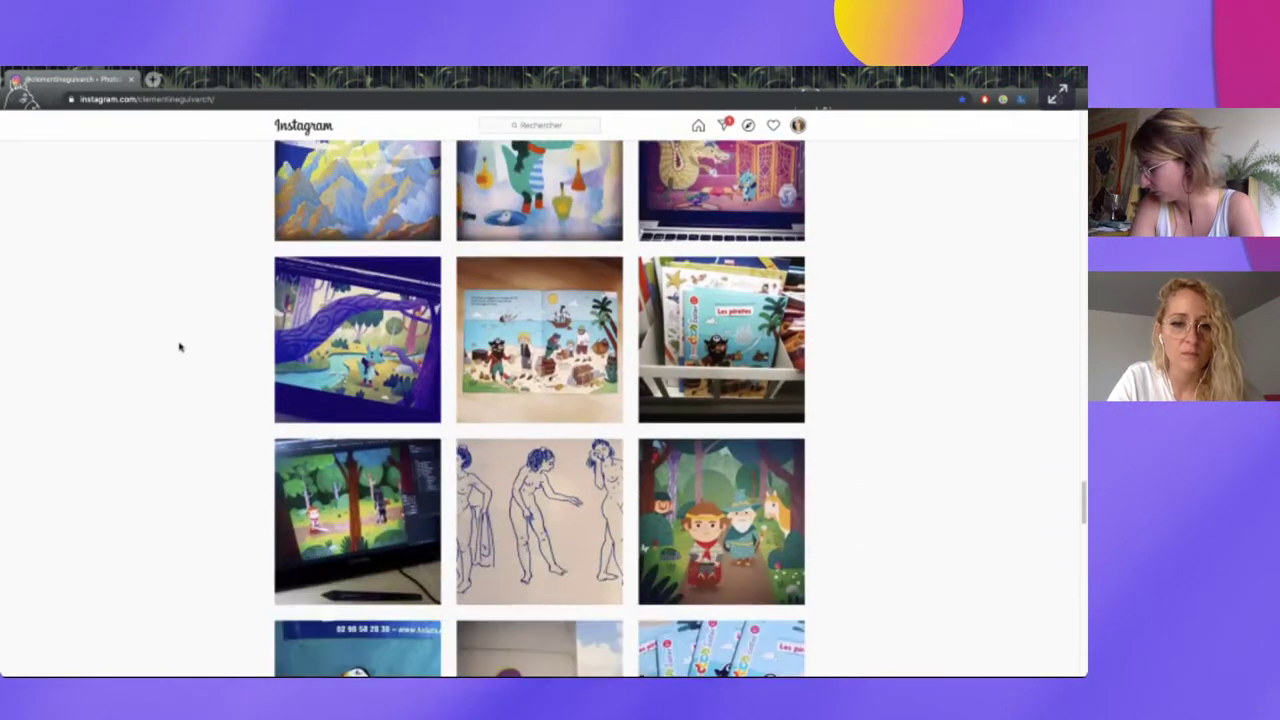
scroll(180, 347, "down", 1)
scroll(180, 347, "down", 1)
scroll(180, 347, "down", 1)
scroll(180, 347, "down", 1)
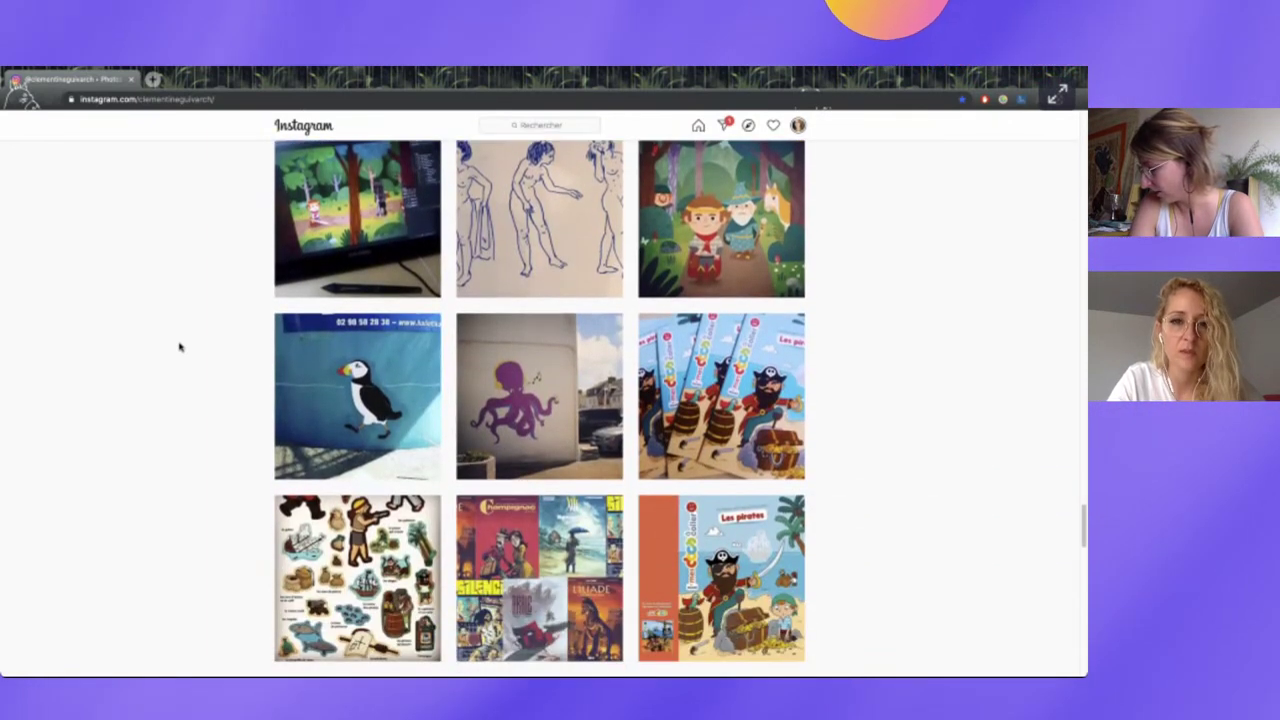
scroll(180, 347, "down", 1)
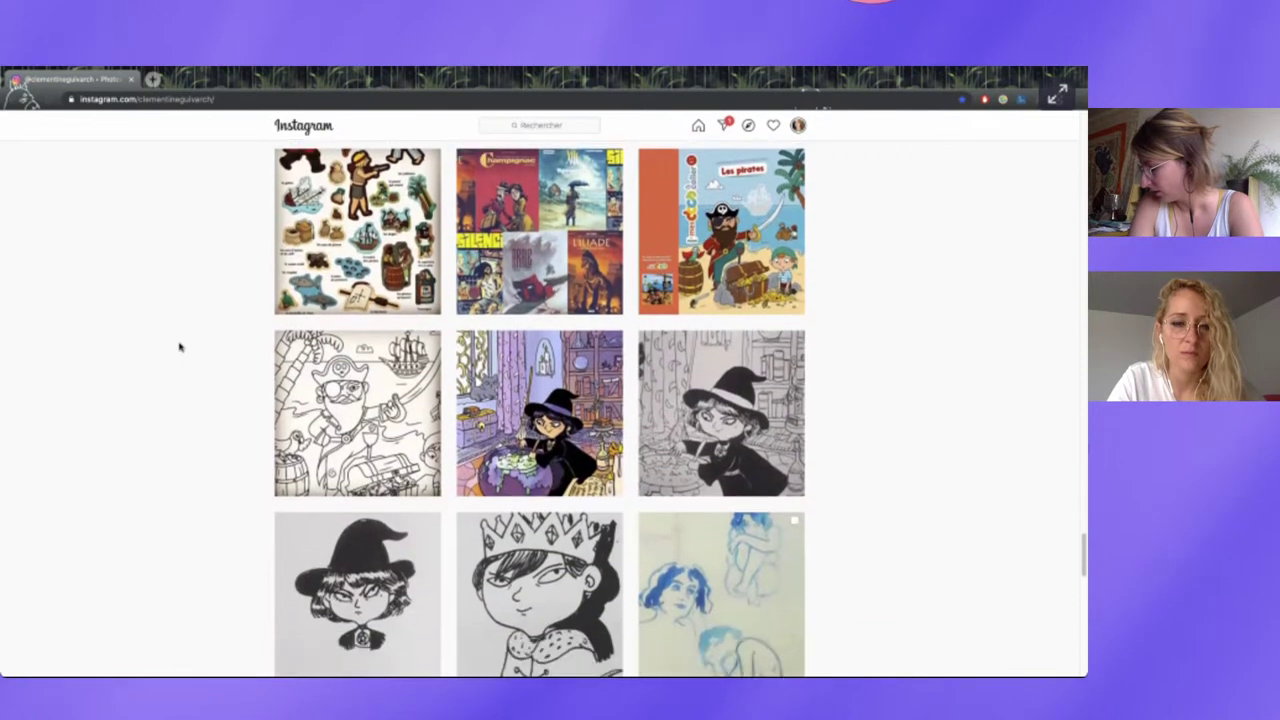
scroll(180, 347, "down", 1)
scroll(180, 347, "down", 1)
scroll(180, 347, "down", 1)
scroll(180, 347, "down", 1)
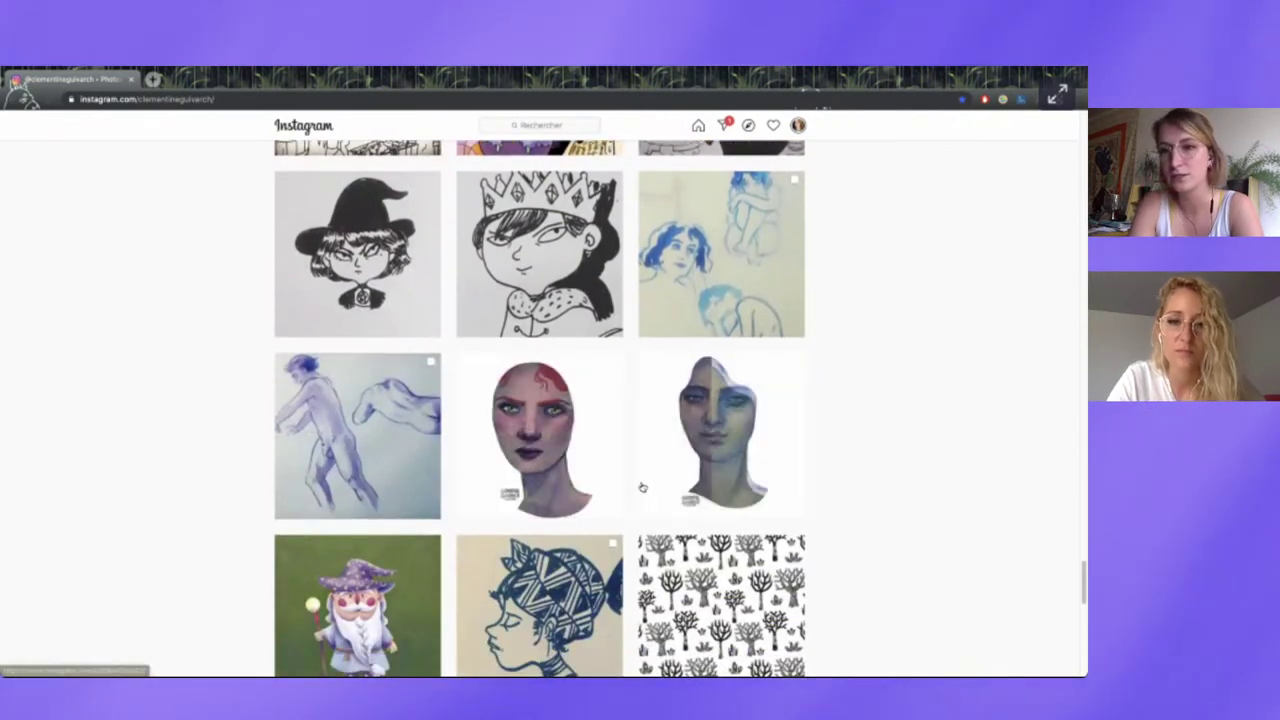
scroll(290, 466, "down", 1)
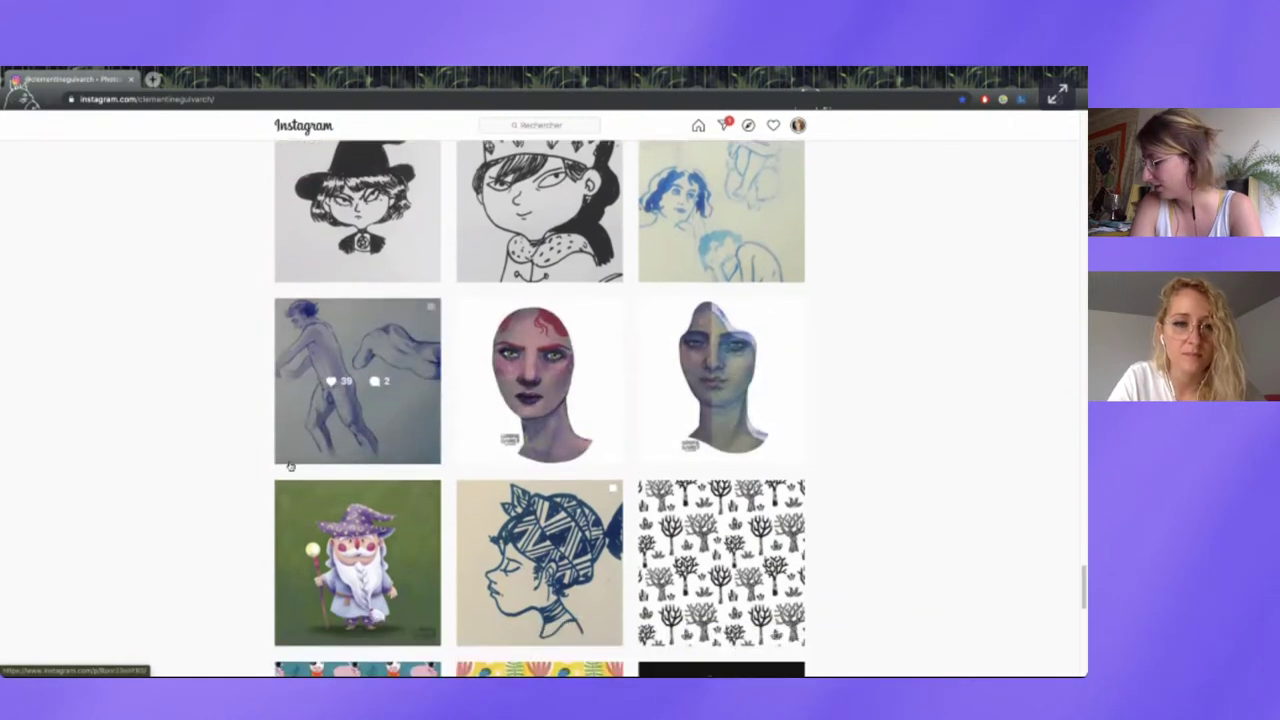
scroll(285, 400, "down", 2)
scroll(283, 373, "down", 2)
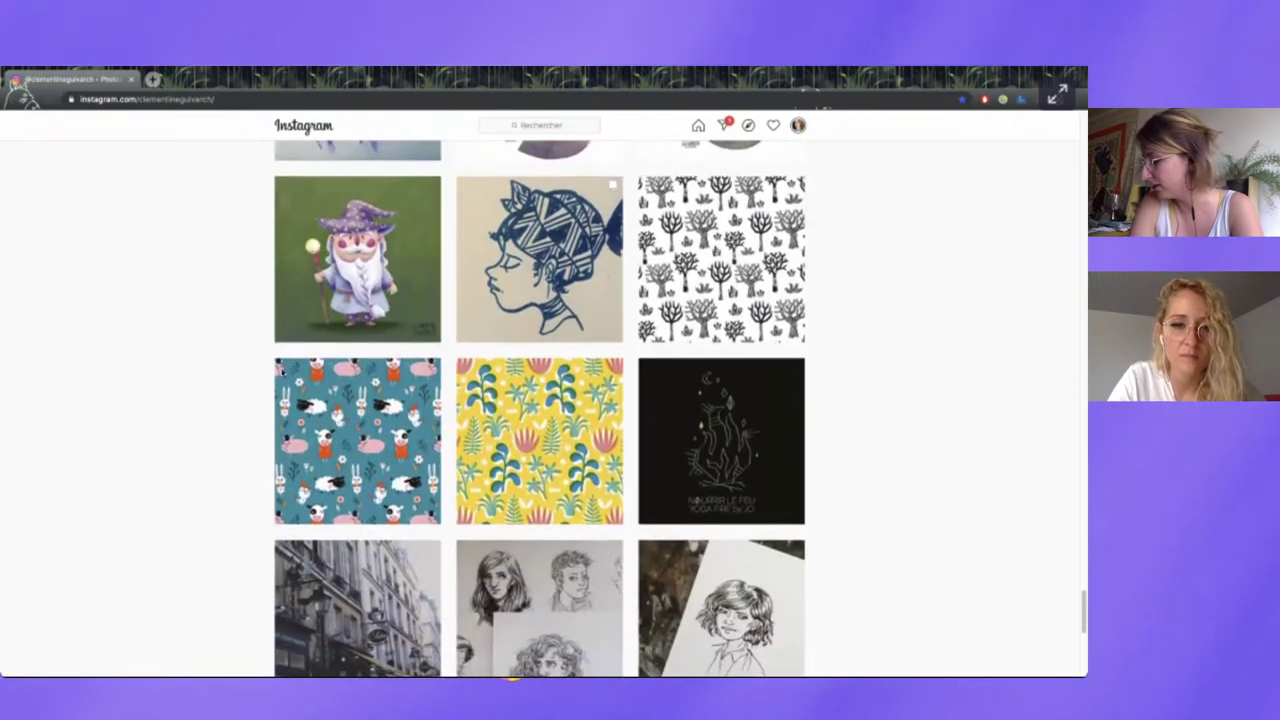
scroll(237, 418, "down", 1)
scroll(237, 418, "down", 1)
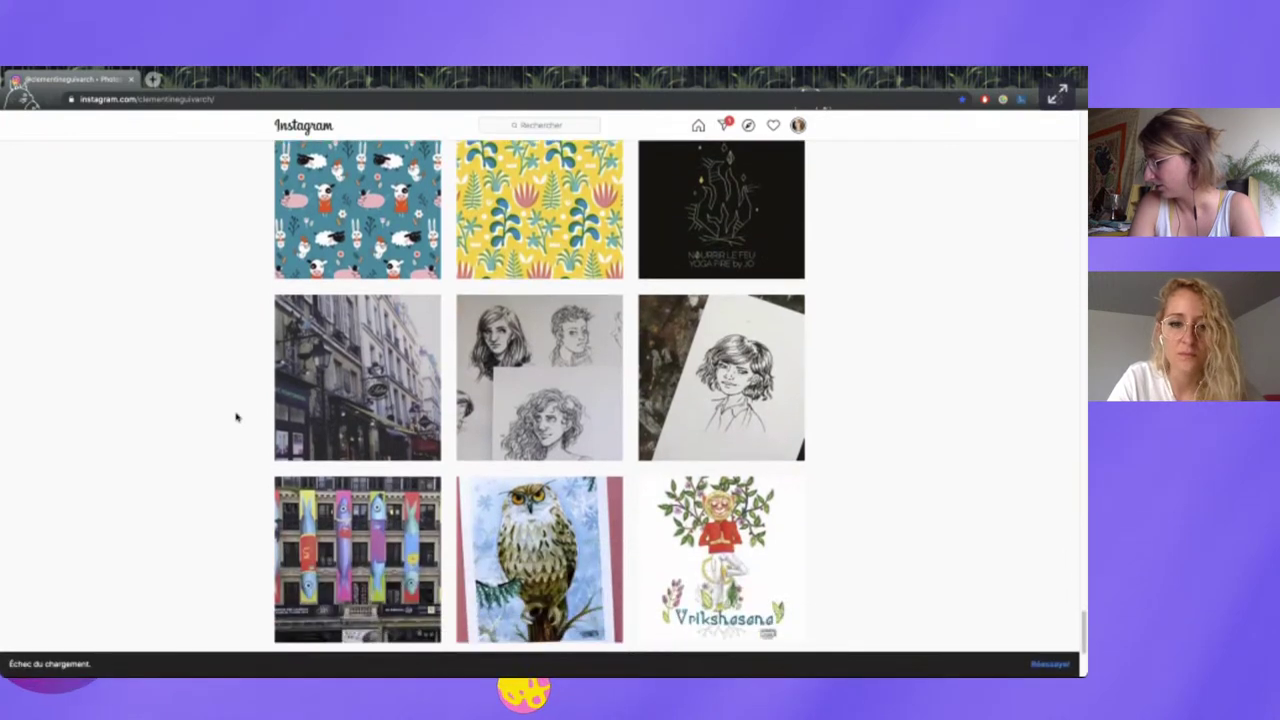
scroll(237, 418, "down", 1)
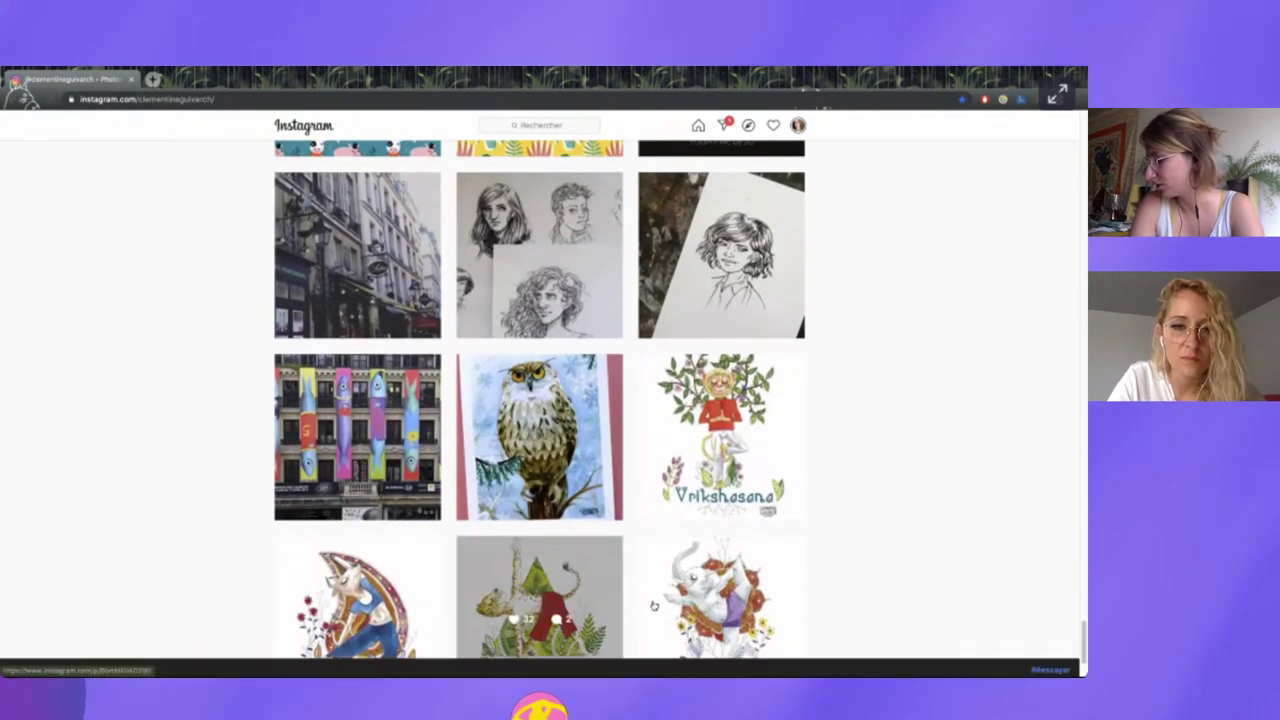
scroll(250, 470, "down", 1)
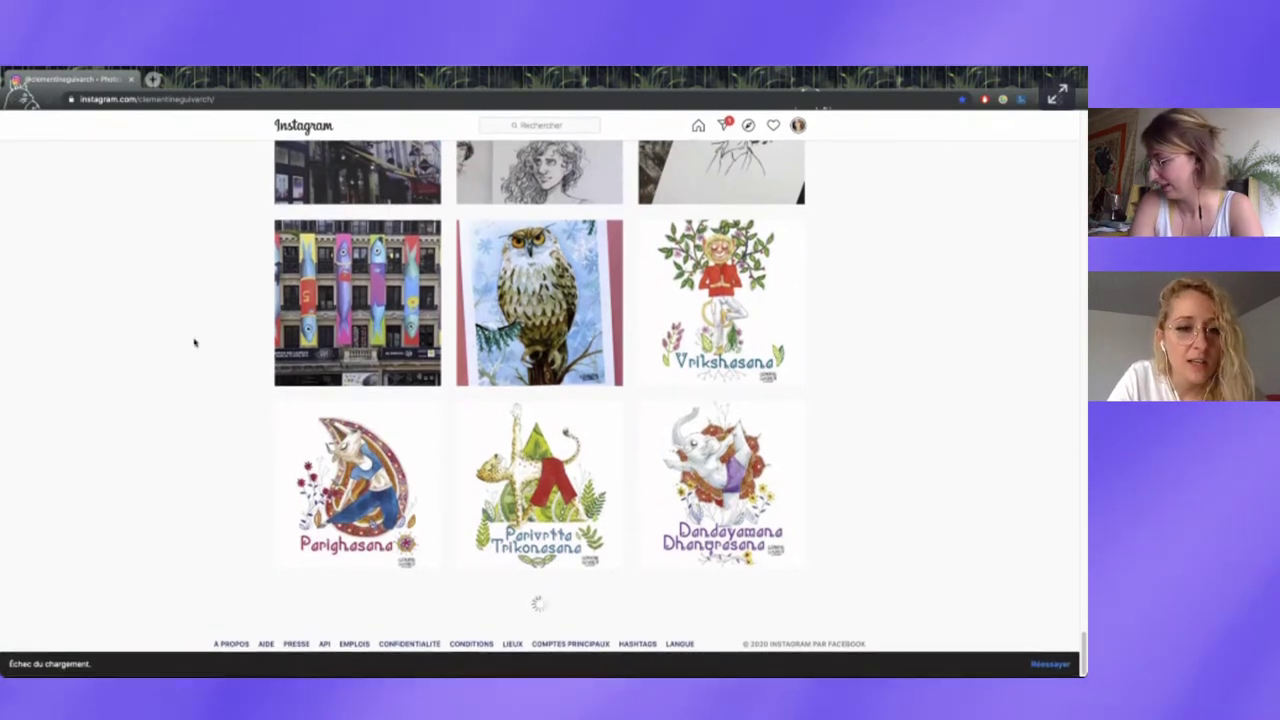
scroll(180, 337, "up", 1)
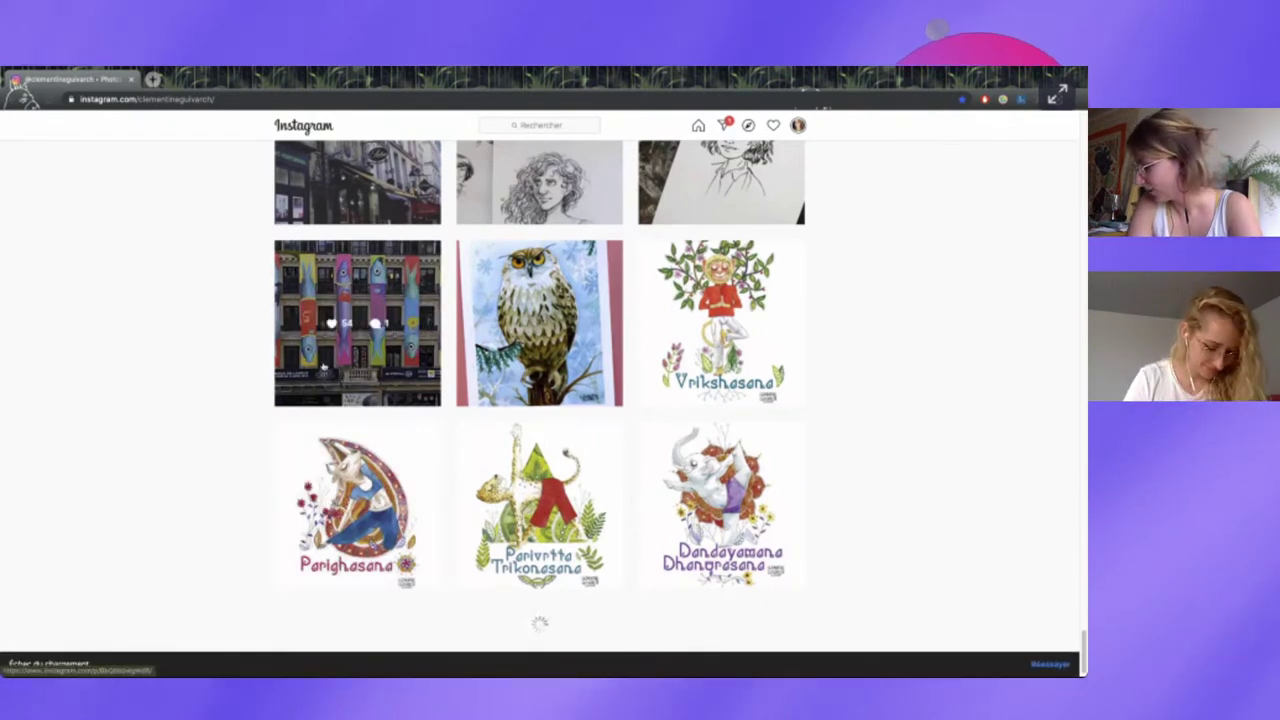
scroll(235, 385, "up", 1)
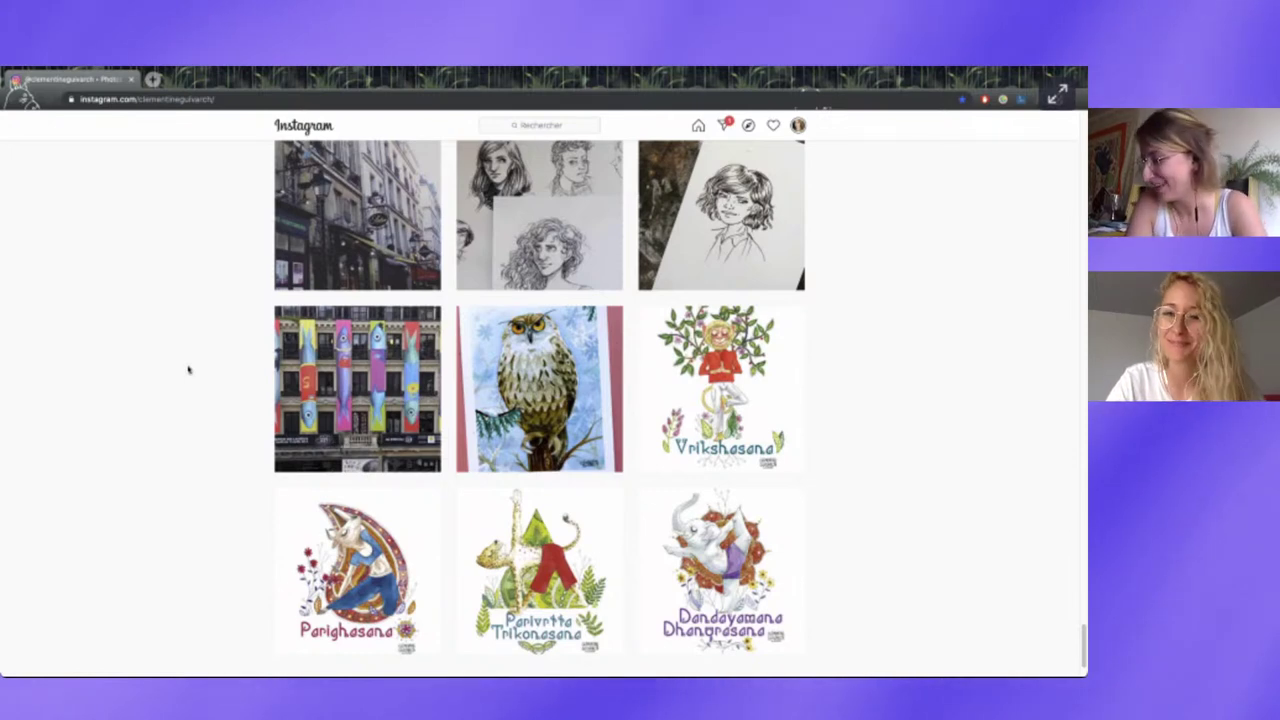
scroll(188, 370, "up", 1)
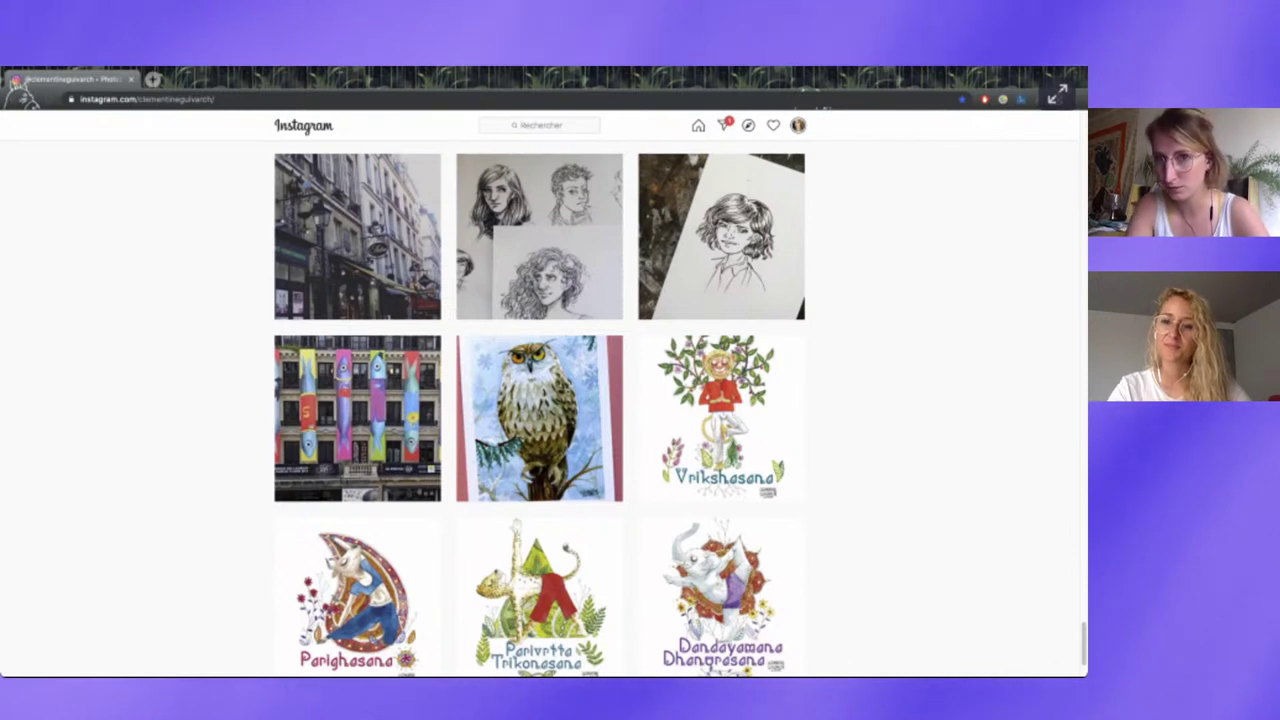
left_click(338, 366)
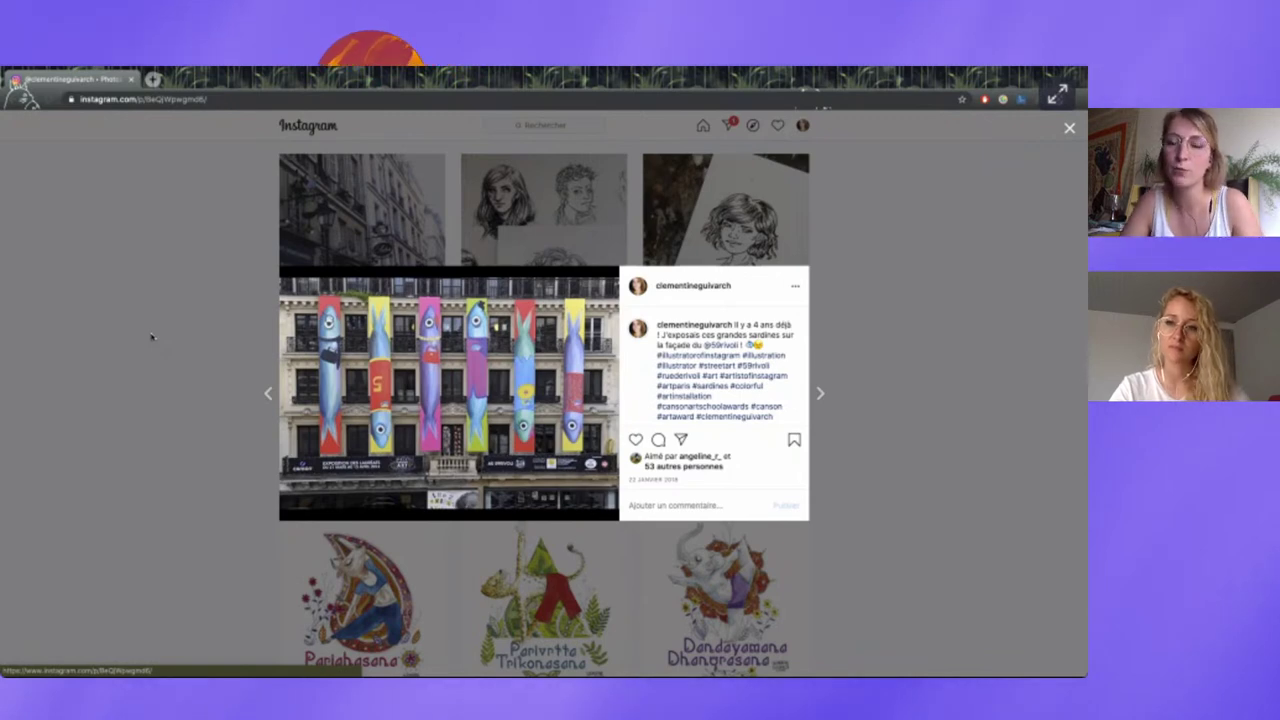
left_click(140, 334)
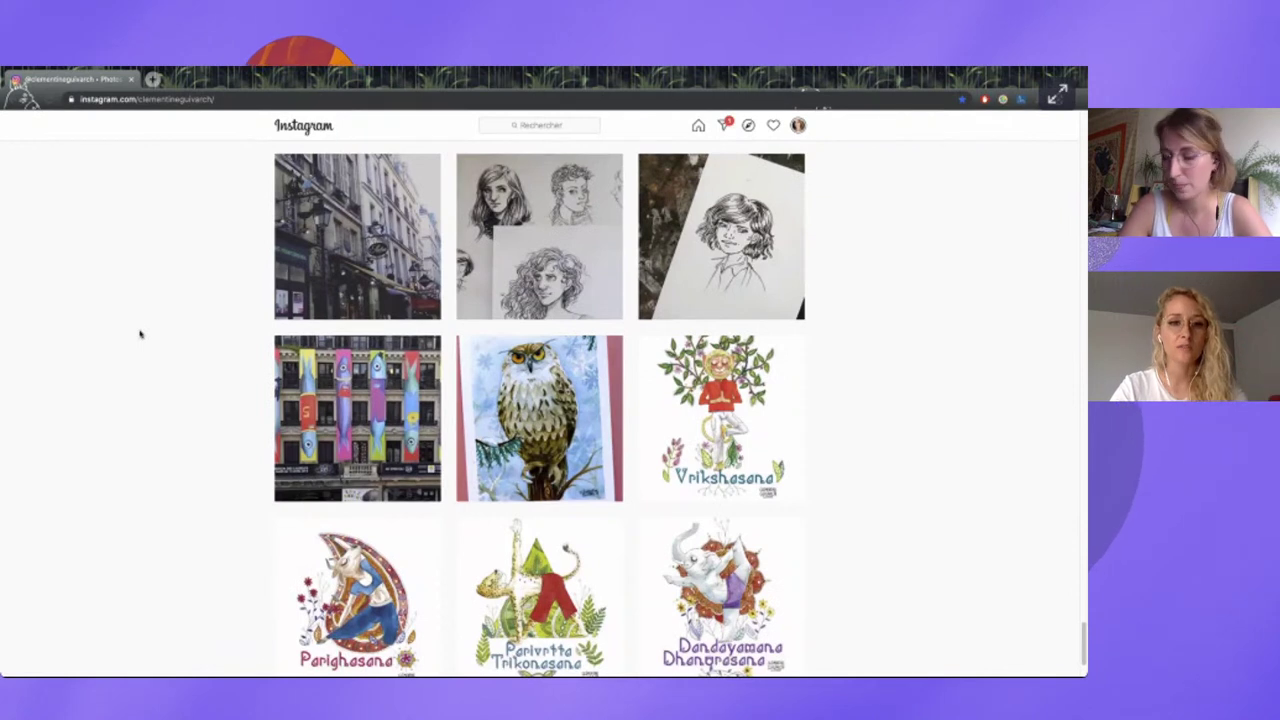
- Scroll up one notch to show the sheep-and-rabbit and yellow leaf patterns and the fire poster
scroll(141, 335, "up", 2)
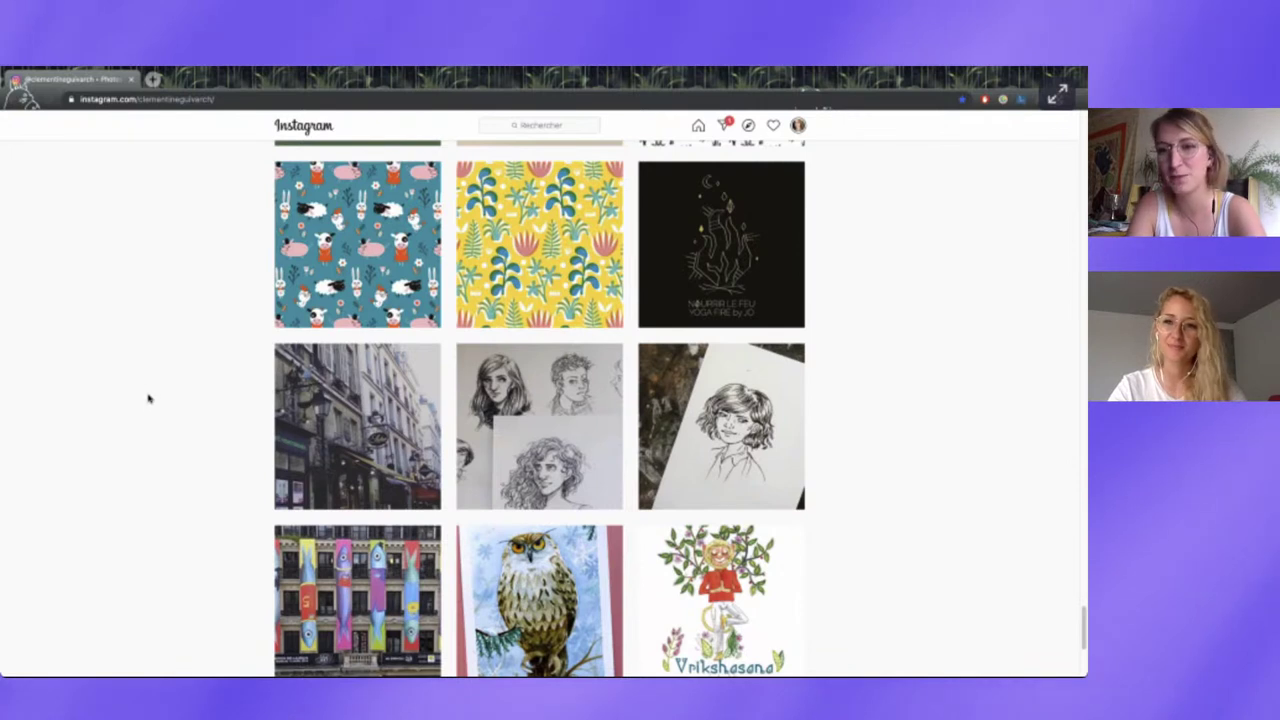
- Scroll up to the wizard painting and blue headscarf profile above the tree pattern and Nourrir le feu poster
scroll(148, 399, "up", 1)
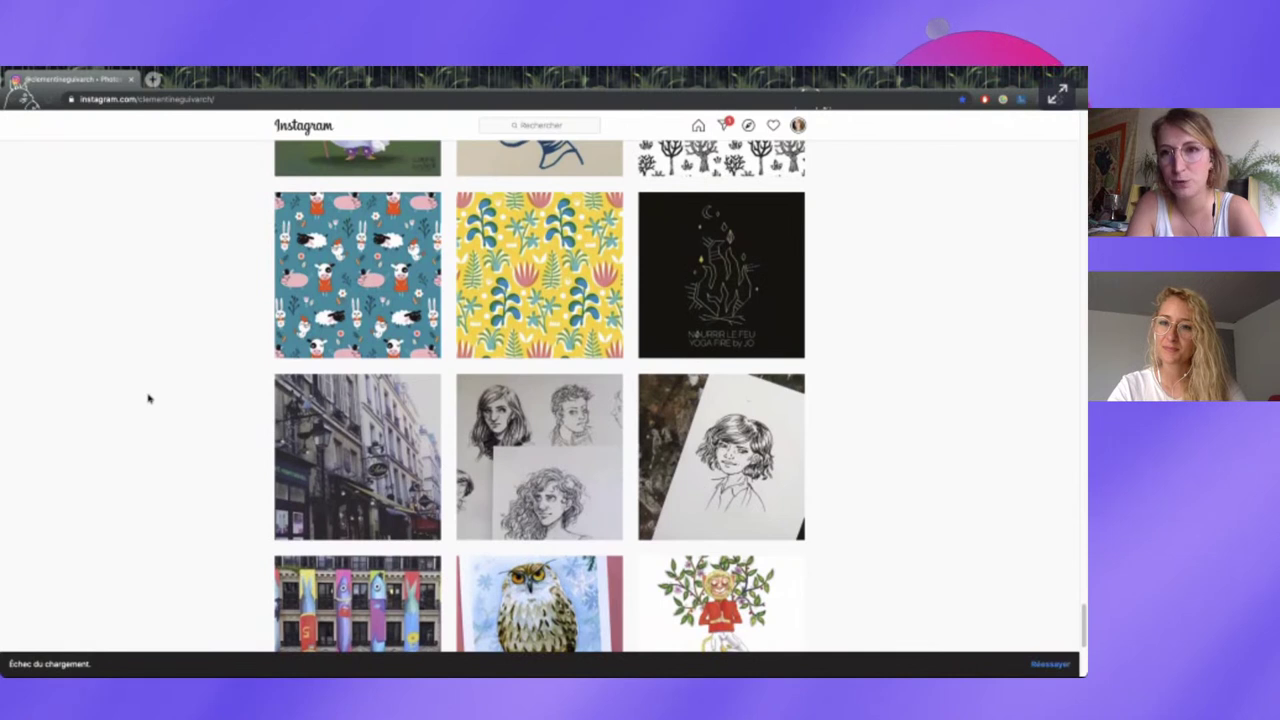
scroll(148, 399, "up", 1)
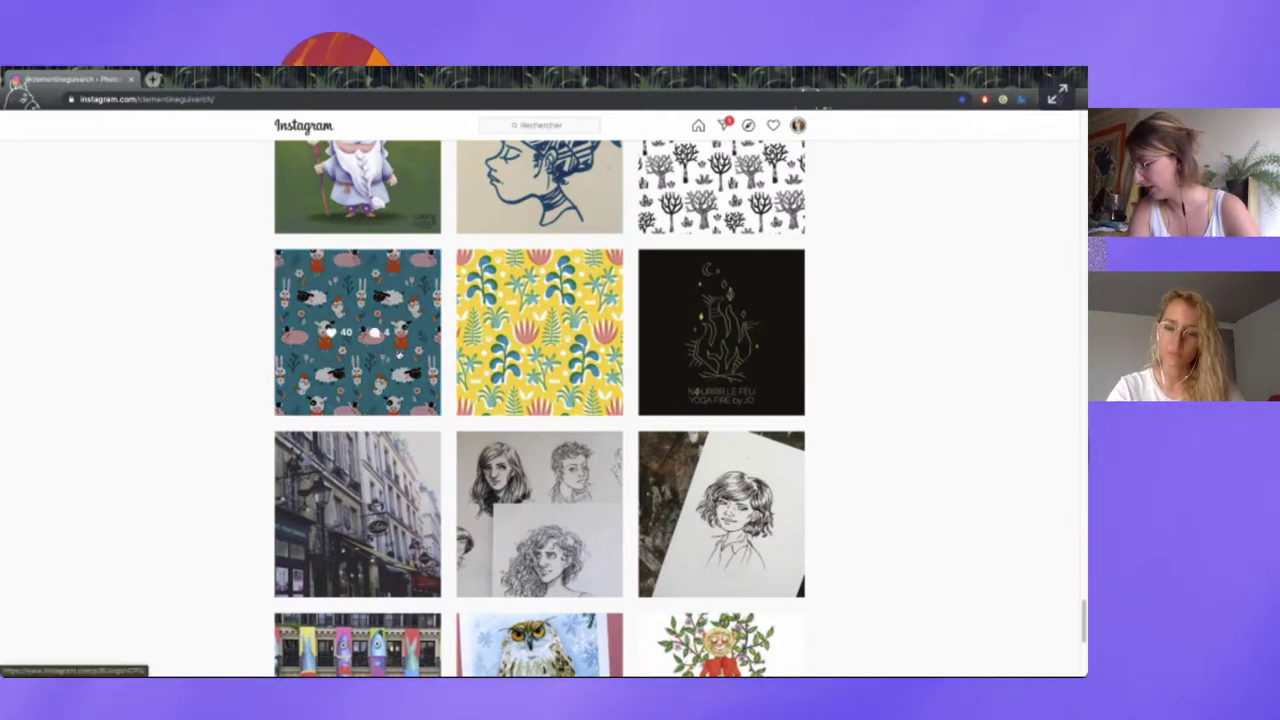
scroll(453, 308, "up", 1)
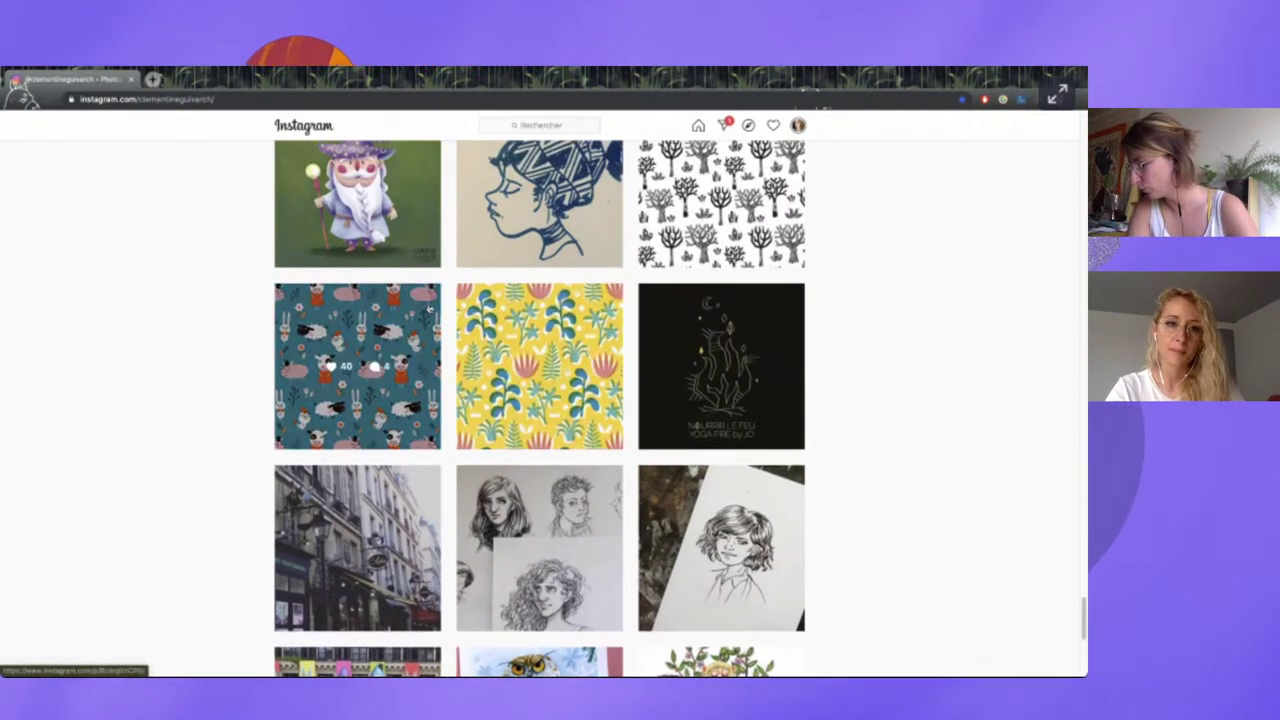
scroll(451, 310, "up", 1)
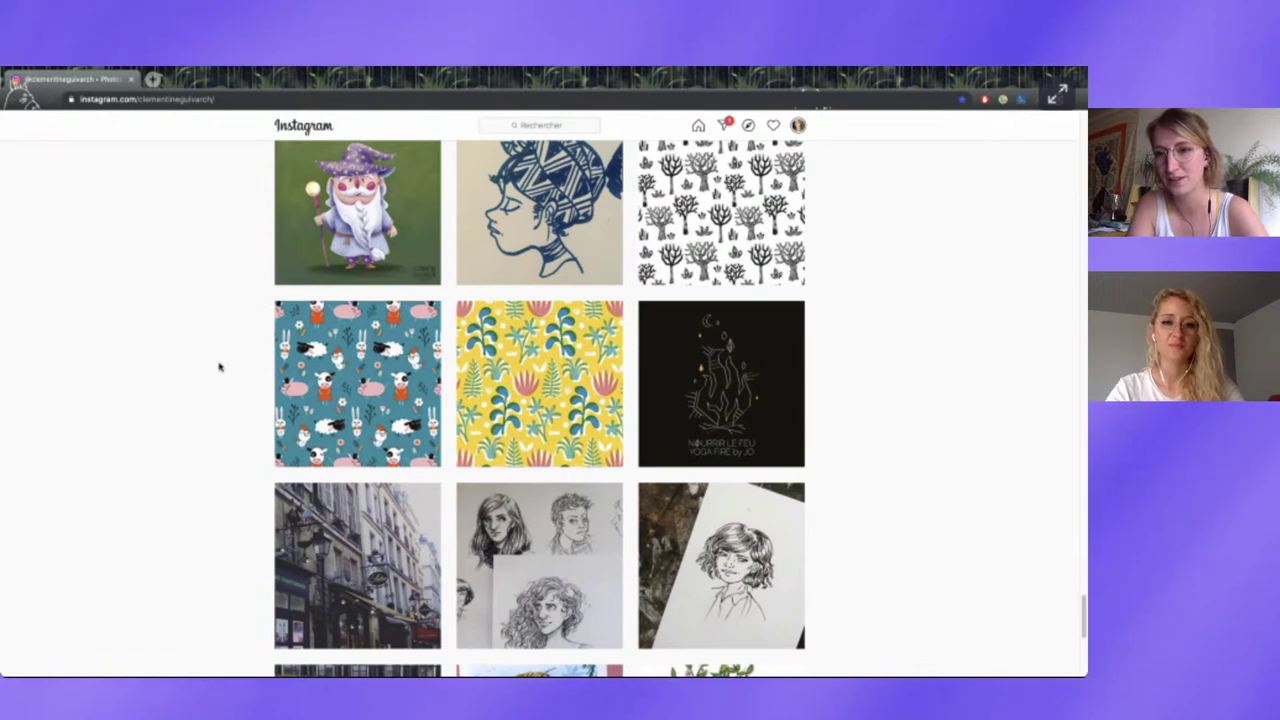
- Scroll up to the octopus murals, pirate activity books, L'Iliade cover and witch-and-cauldron posts
scroll(222, 391, "up", 5)
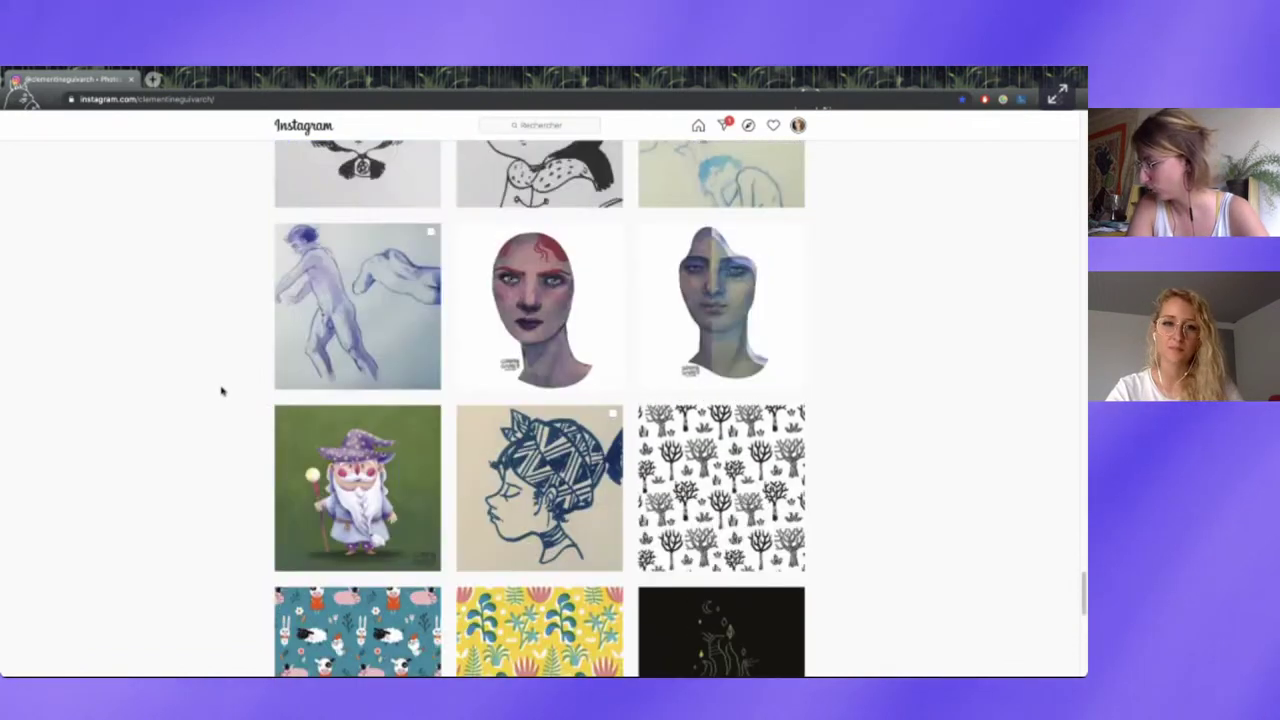
scroll(222, 391, "up", 2)
scroll(222, 391, "up", 1)
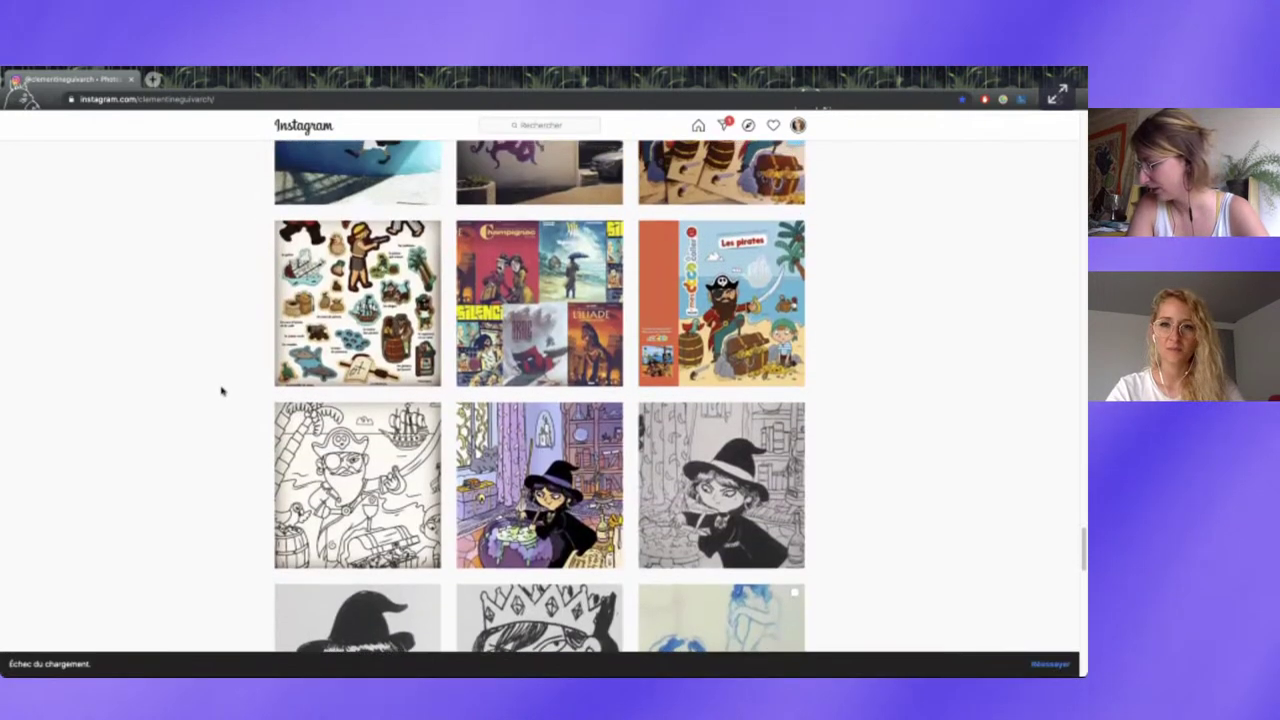
scroll(222, 391, "up", 1)
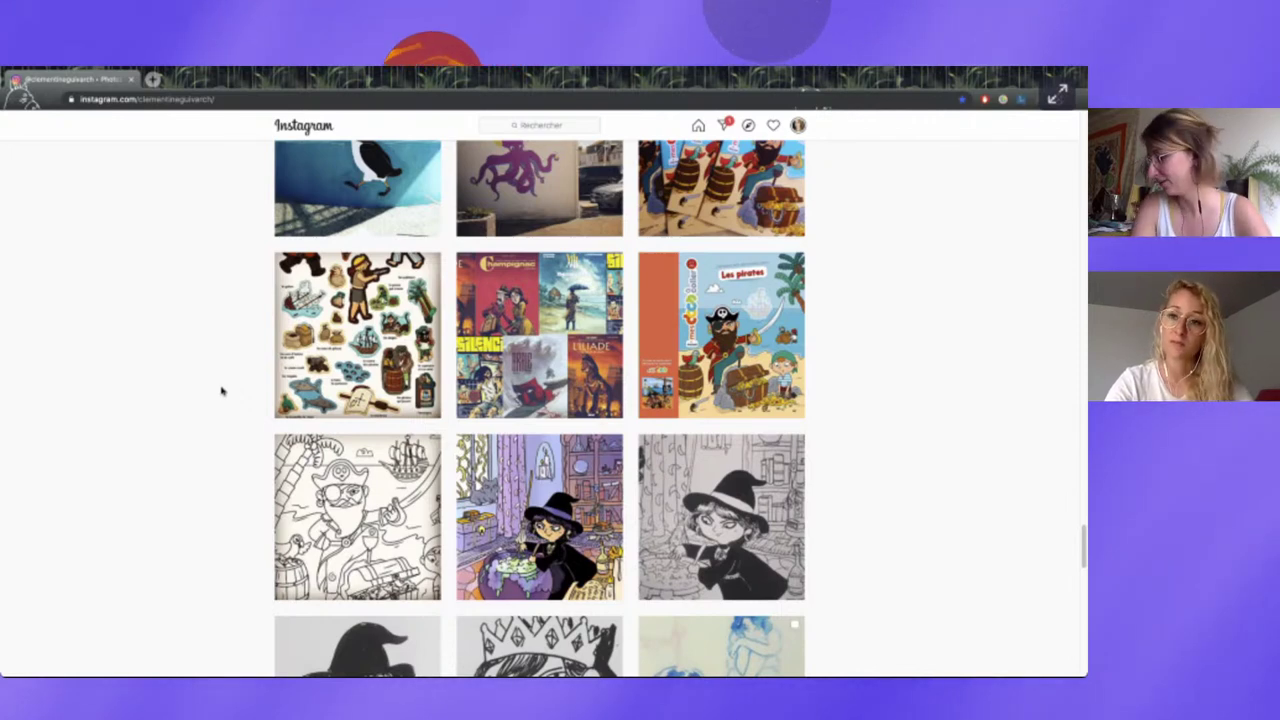
- Scroll higher to the dragon, mountain landscape, jungle scene and open pirate-book spread
scroll(222, 391, "up", 2)
scroll(222, 391, "up", 1)
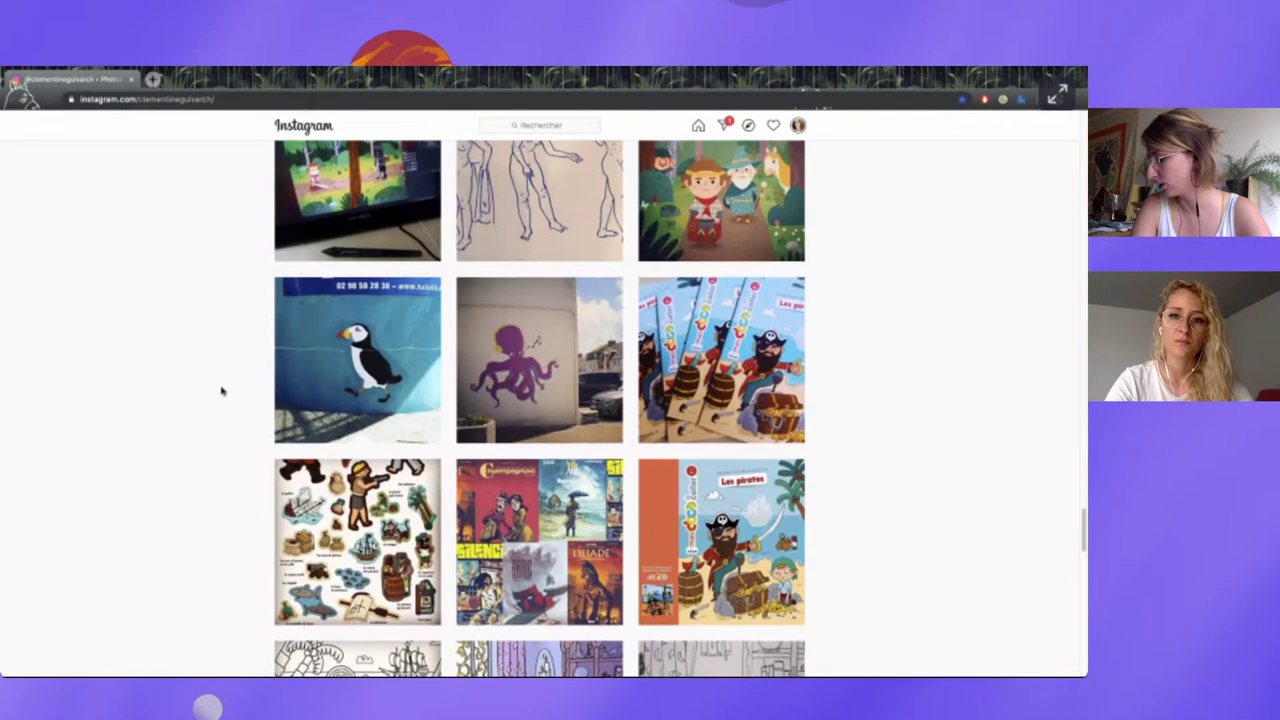
scroll(222, 391, "up", 1)
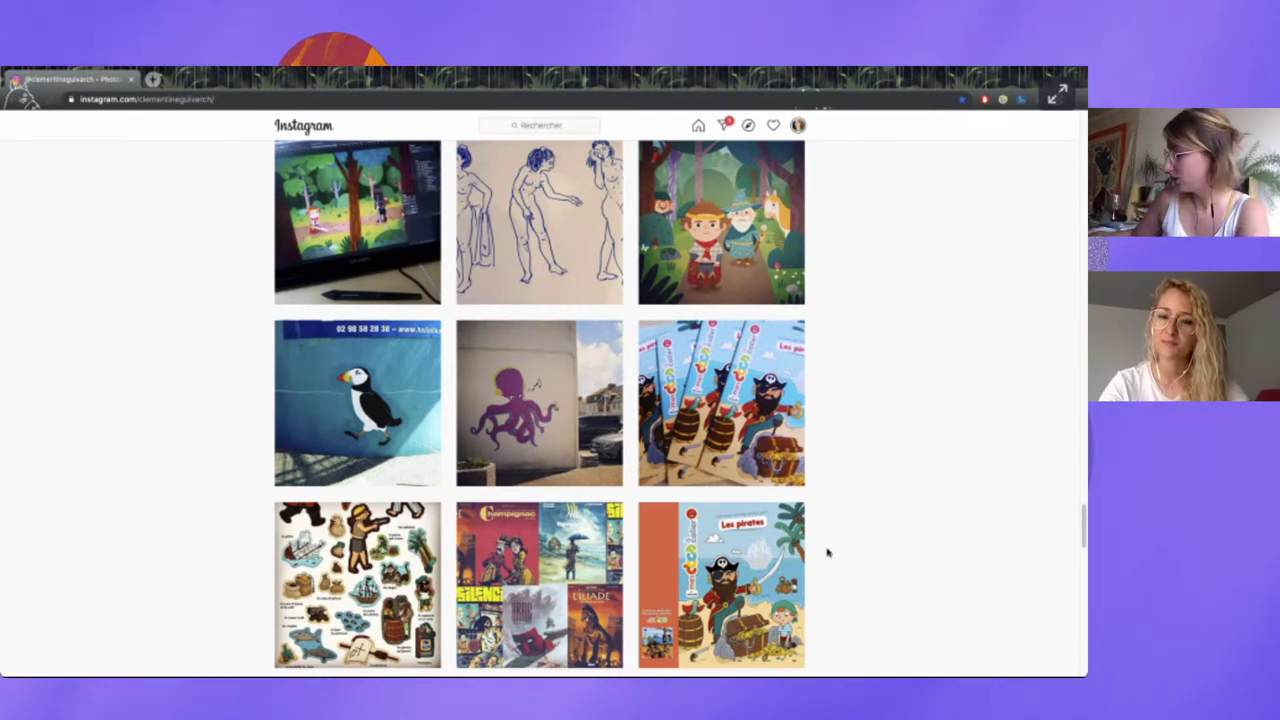
scroll(831, 550, "up", 3)
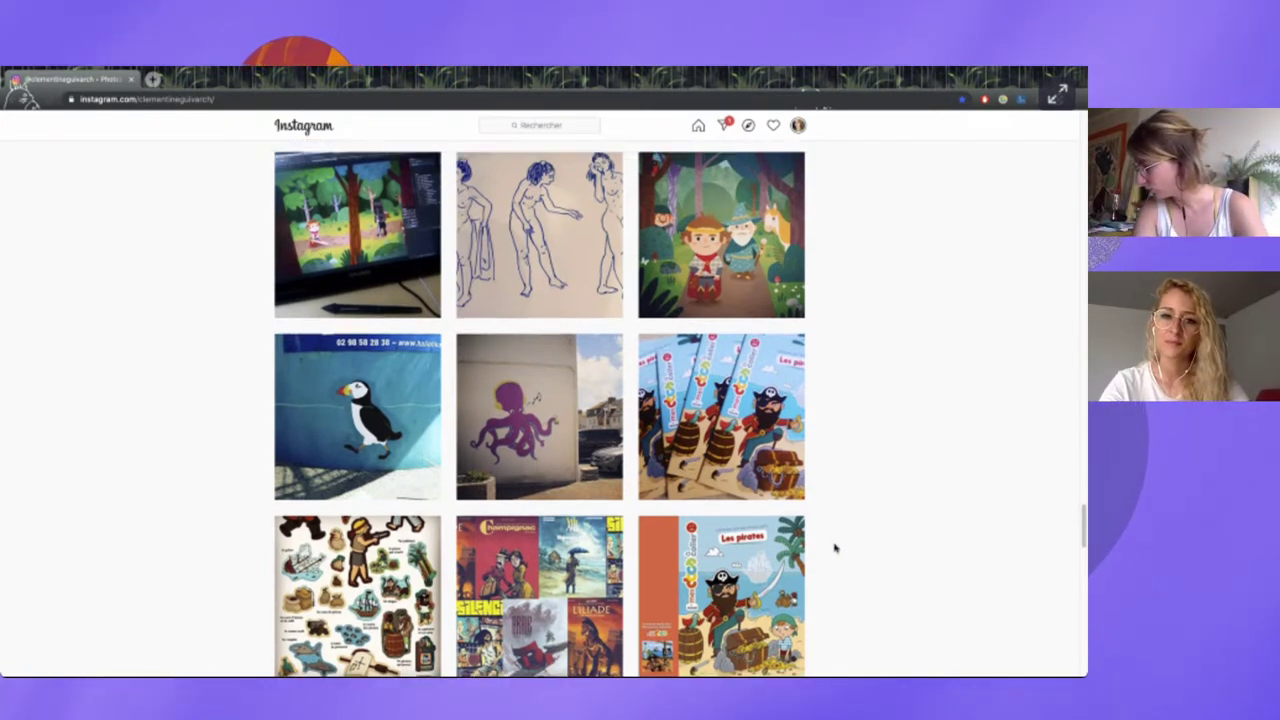
scroll(816, 525, "up", 1)
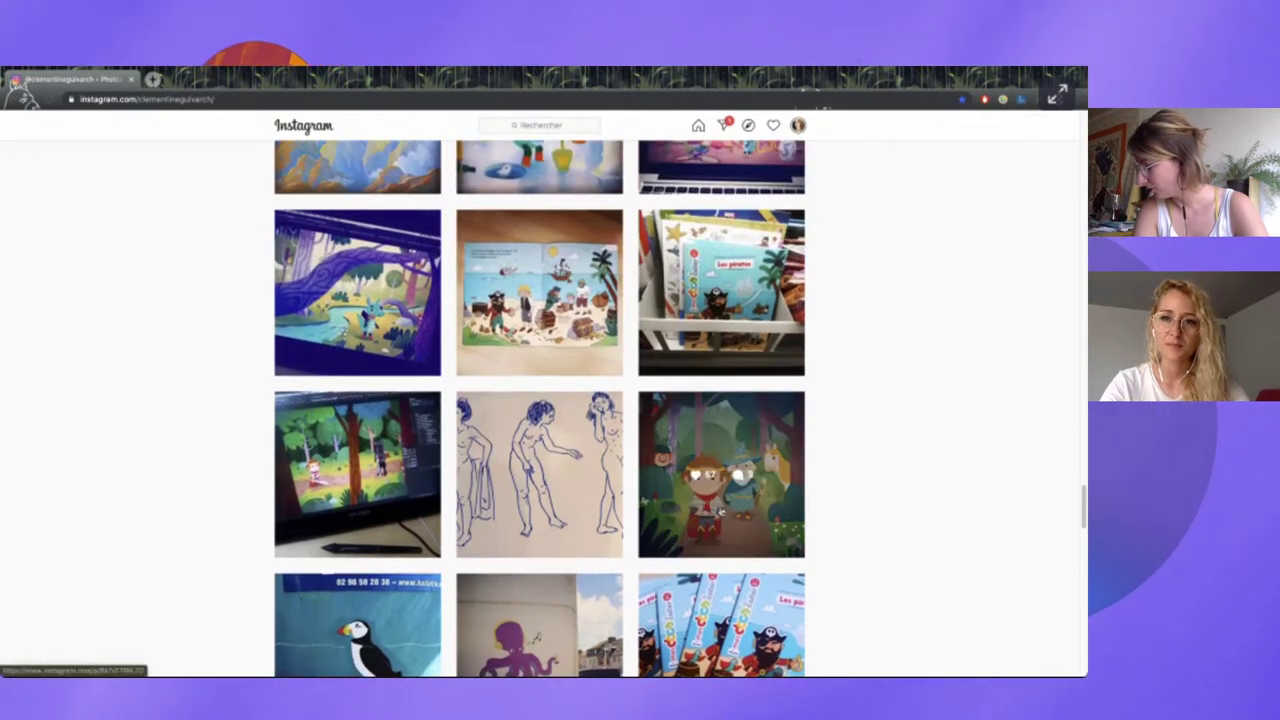
scroll(757, 517, "up", 1)
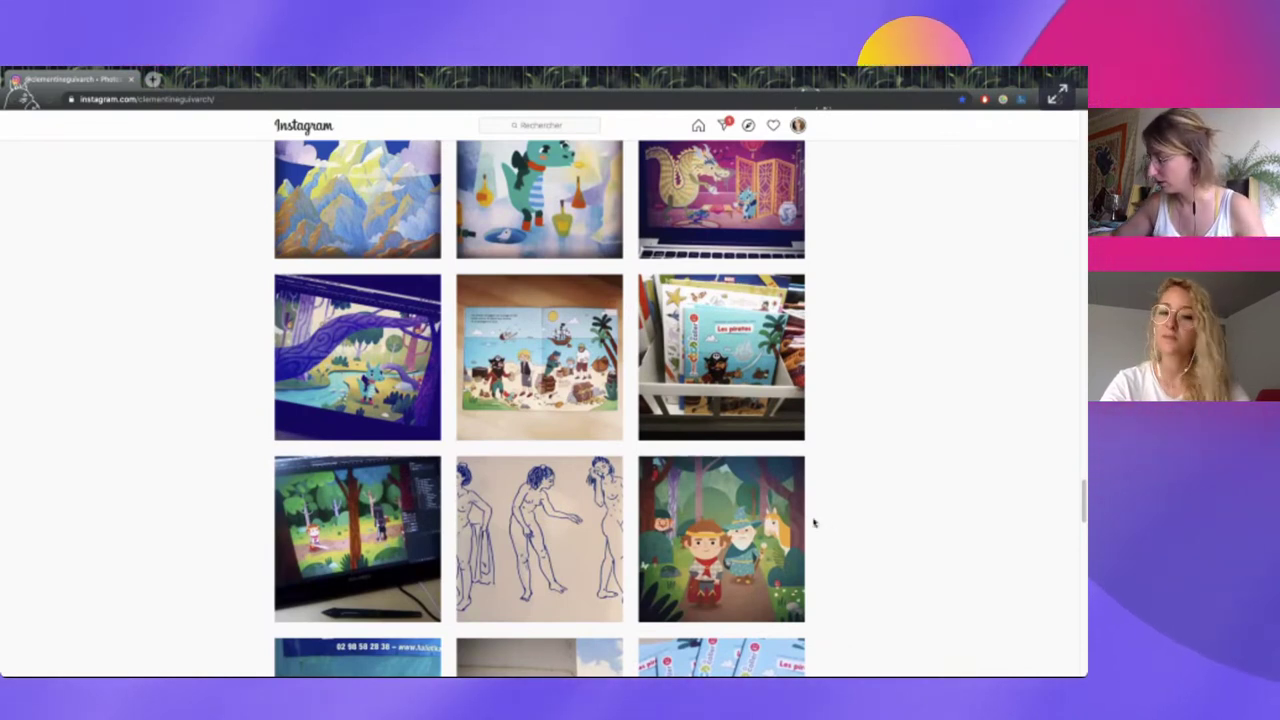
- View the wizard forest post, then the purple dragon forest post, closing each back to the grid
left_click(716, 587)
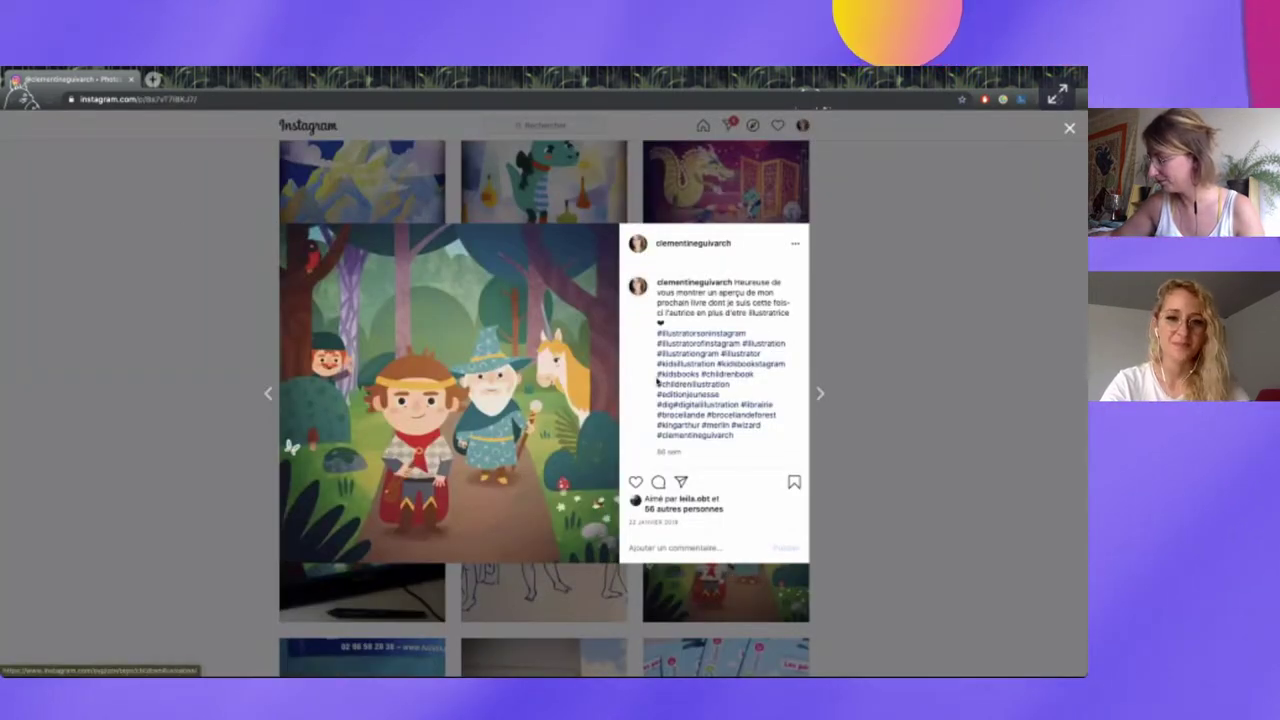
left_click(886, 342)
scroll(886, 342, "up", 1)
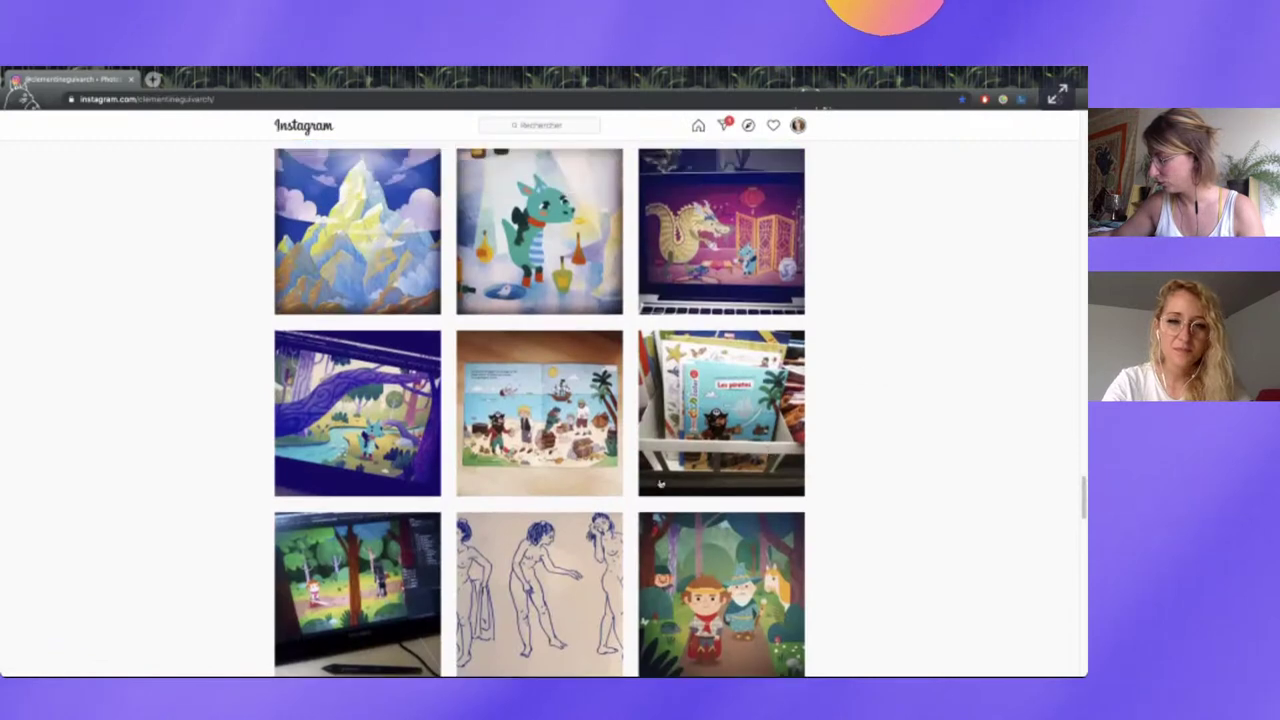
left_click(413, 469)
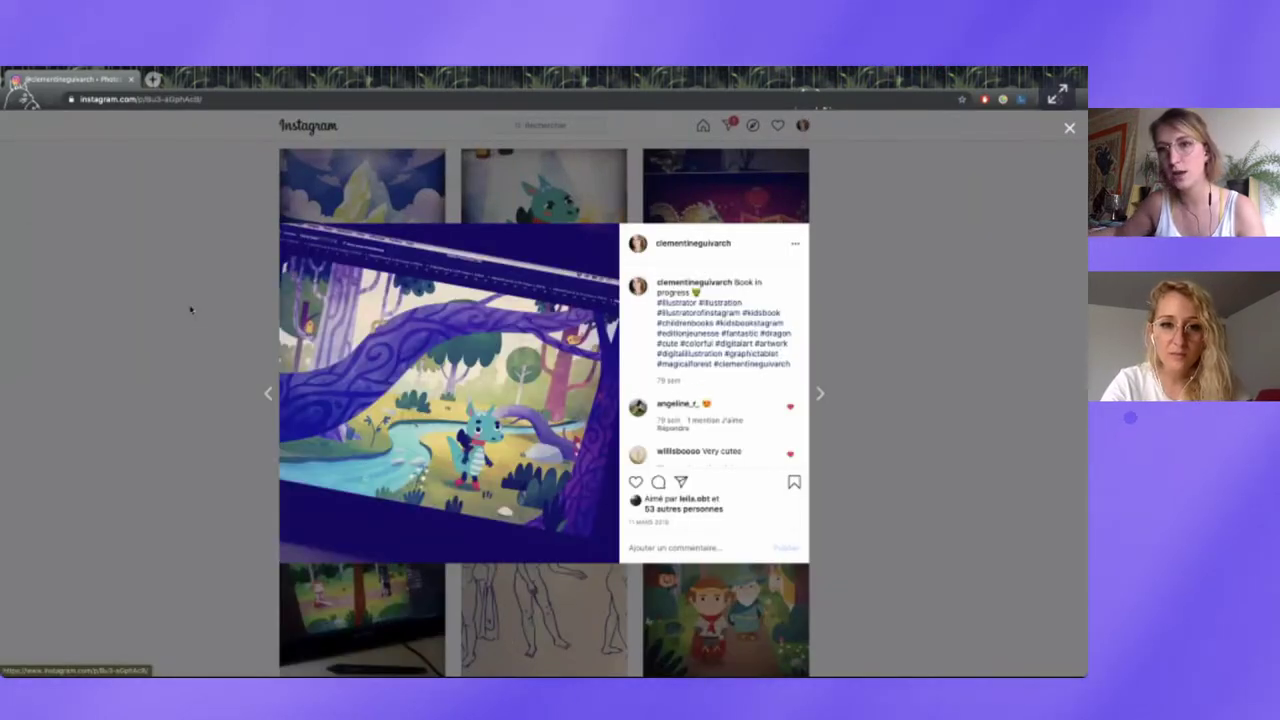
left_click(190, 310)
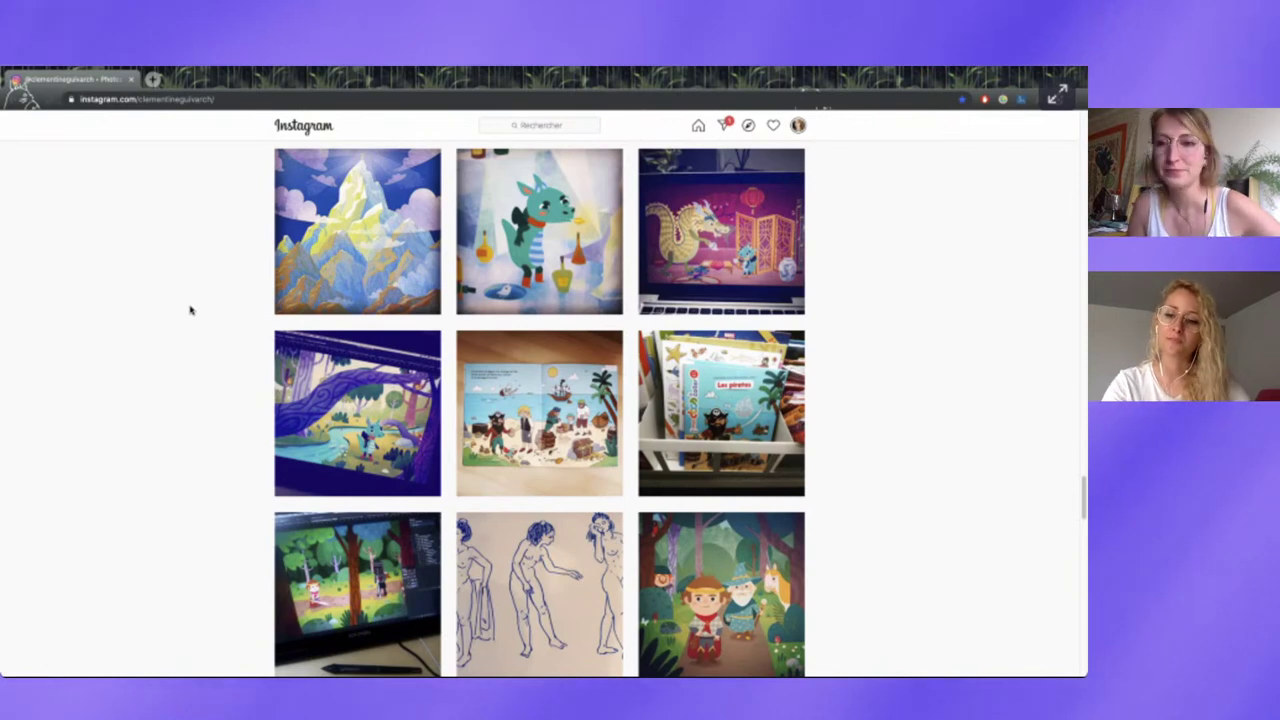
- Scroll up to the picture-book spreads, yellow-raincoat girl, mermaid and comic layouts
scroll(190, 313, "up", 2)
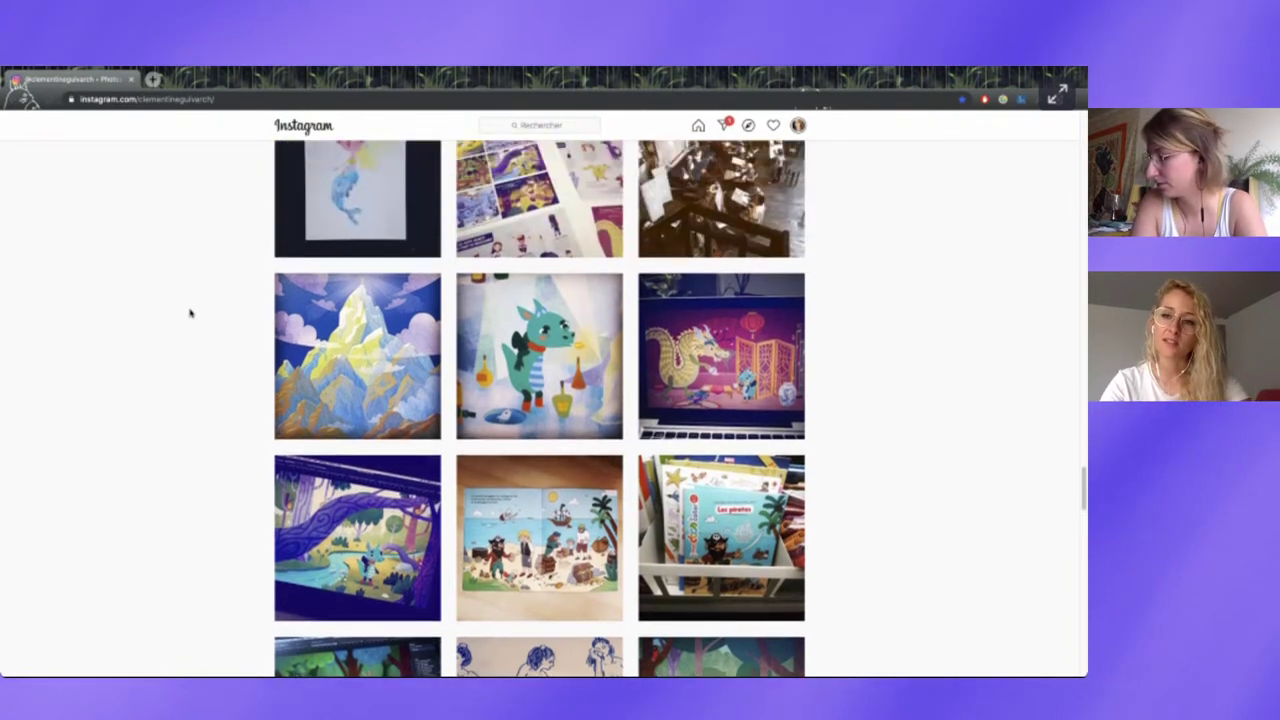
scroll(190, 313, "up", 2)
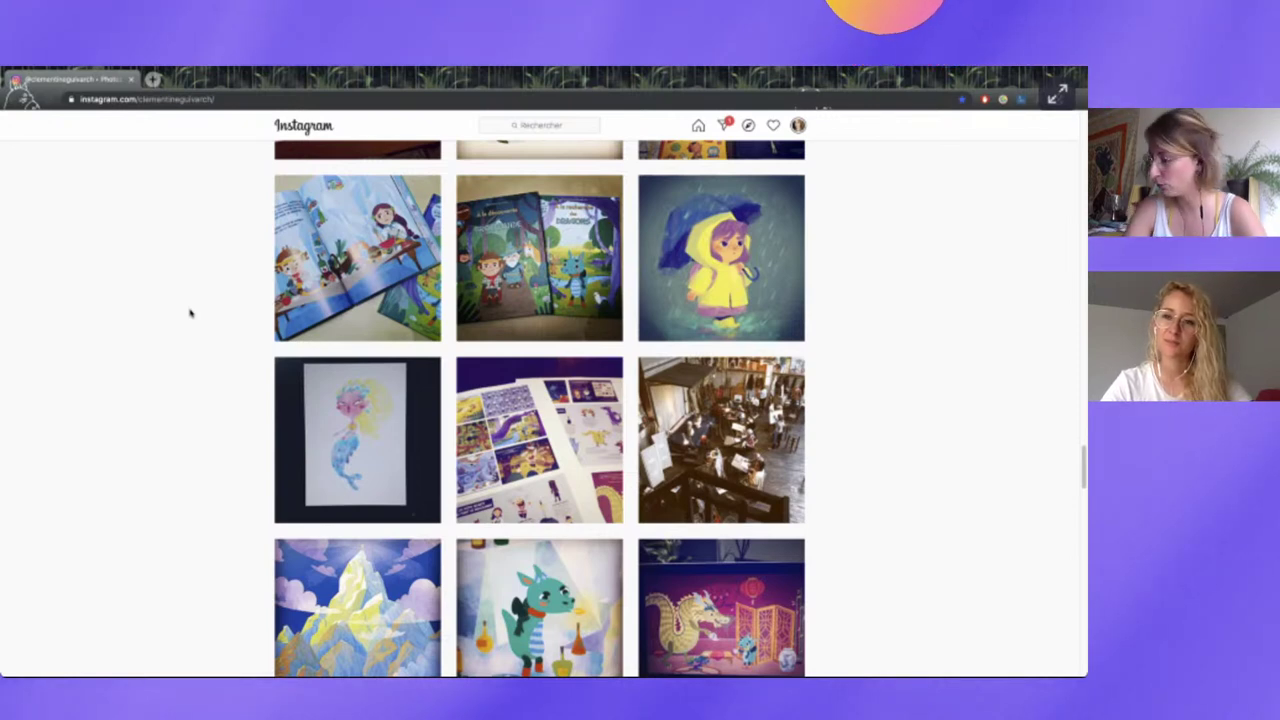
- Scroll the profile grid back to its top rows: the cats room scene, 'Riquet à la houppe' spread and witch lineups
scroll(190, 313, "up", 1)
scroll(190, 313, "up", 2)
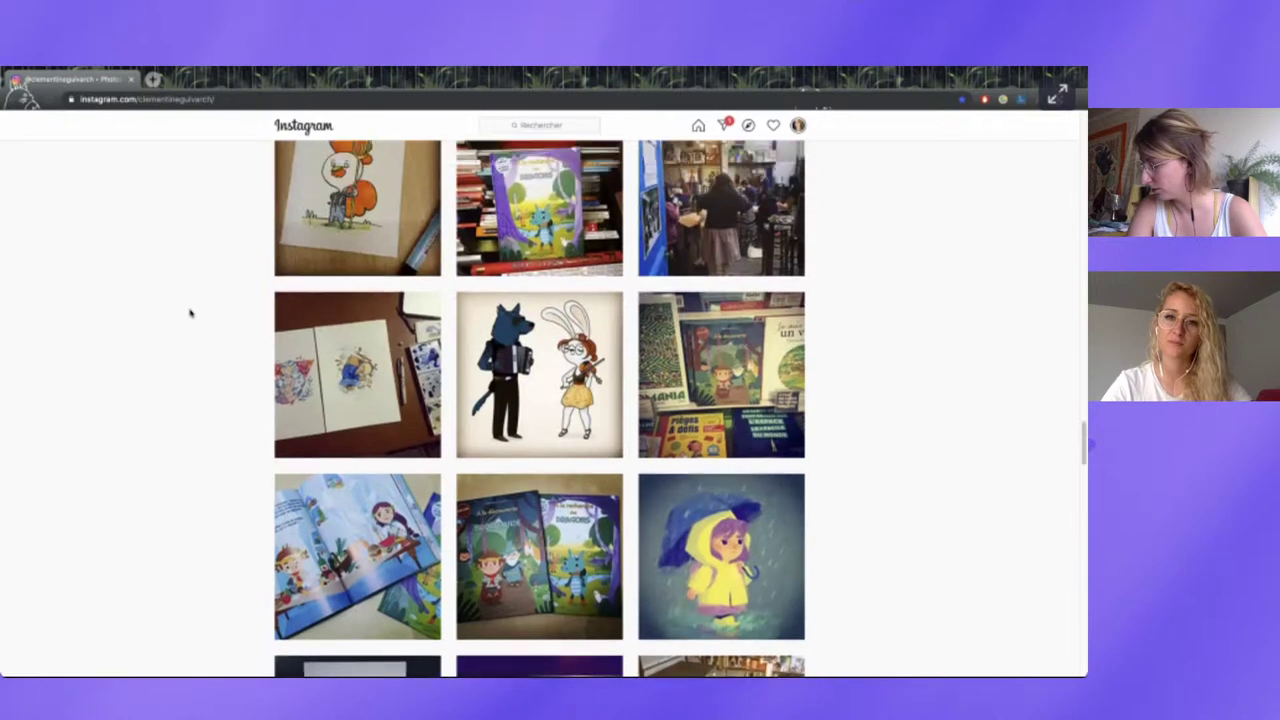
scroll(190, 313, "up", 3)
scroll(190, 313, "up", 4)
scroll(190, 313, "up", 2)
scroll(190, 313, "up", 5)
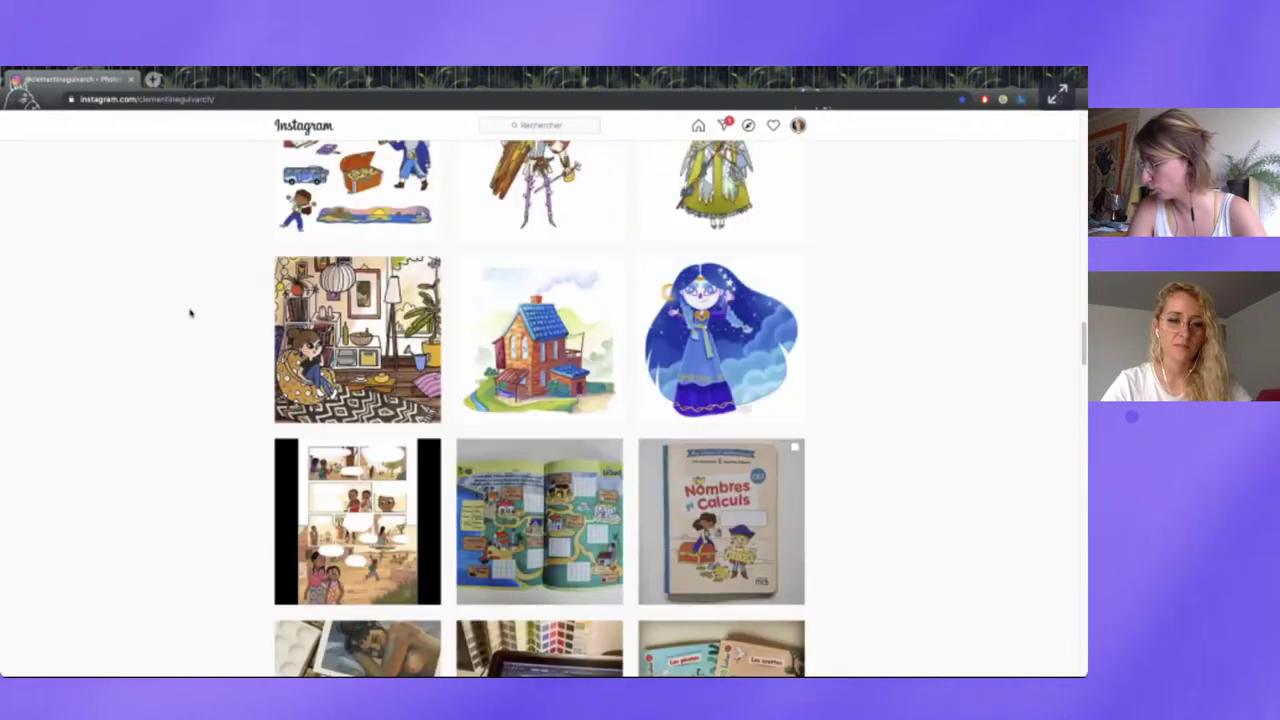
scroll(190, 313, "up", 5)
scroll(190, 313, "up", 5)
scroll(190, 313, "up", 5)
scroll(190, 313, "up", 5)
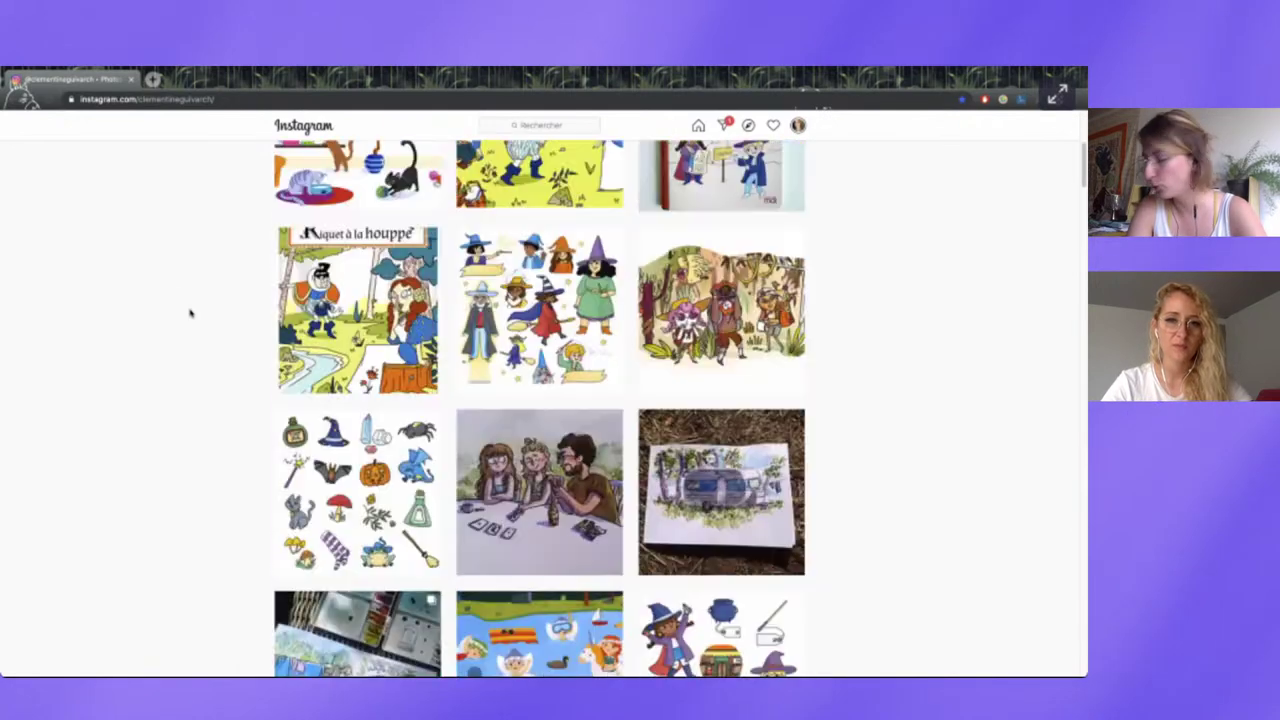
scroll(190, 313, "up", 5)
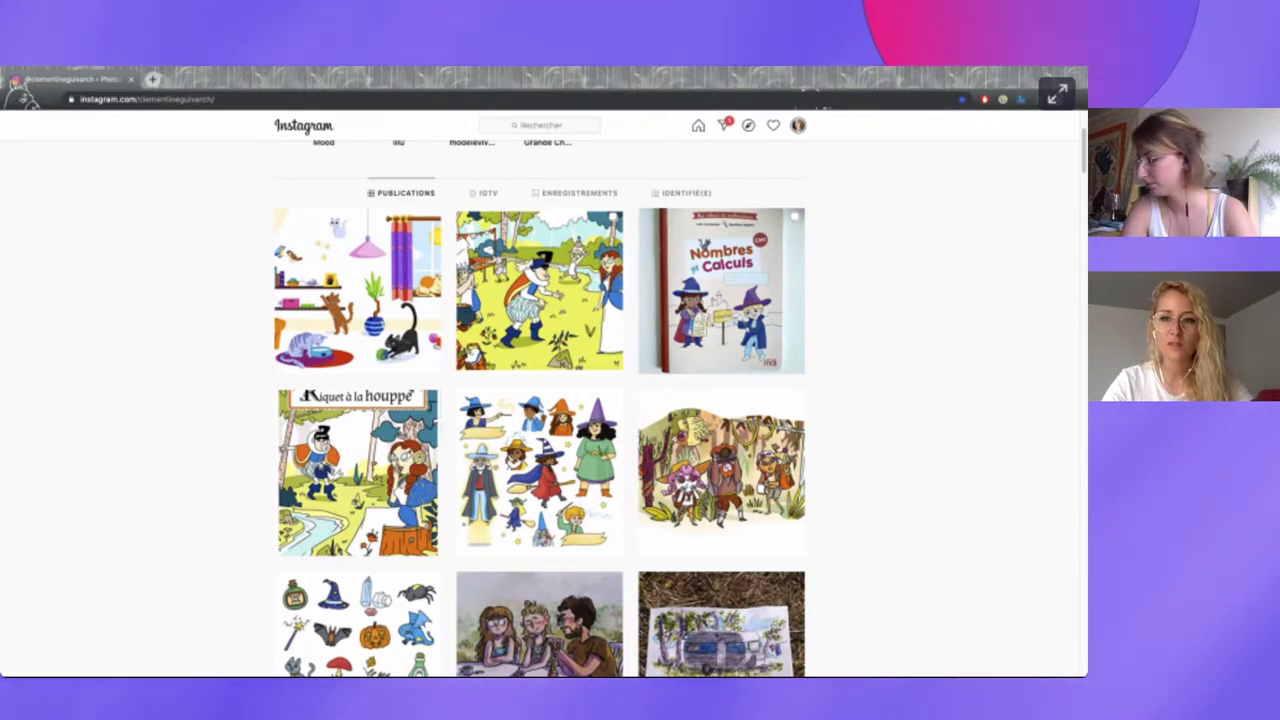
- Launch Adobe Illustrator from the Dock and continue past the colour-profile warning
mouse_move(746, 668)
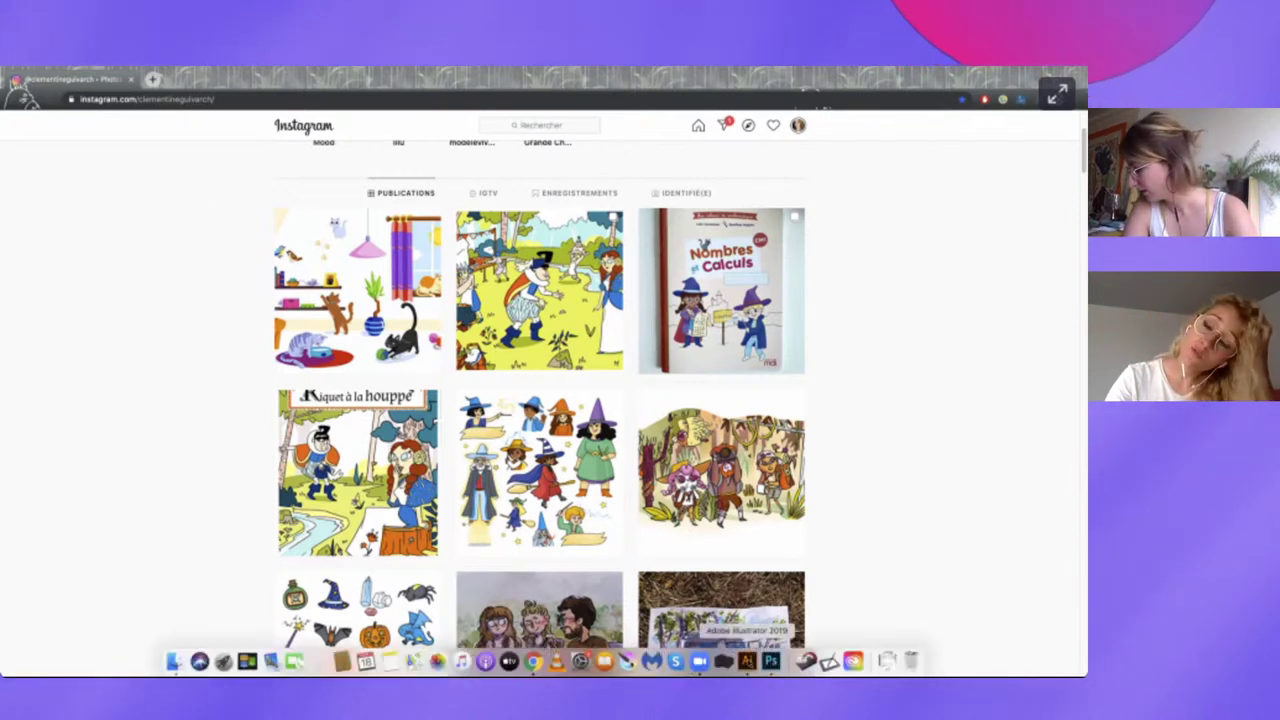
left_click(746, 661)
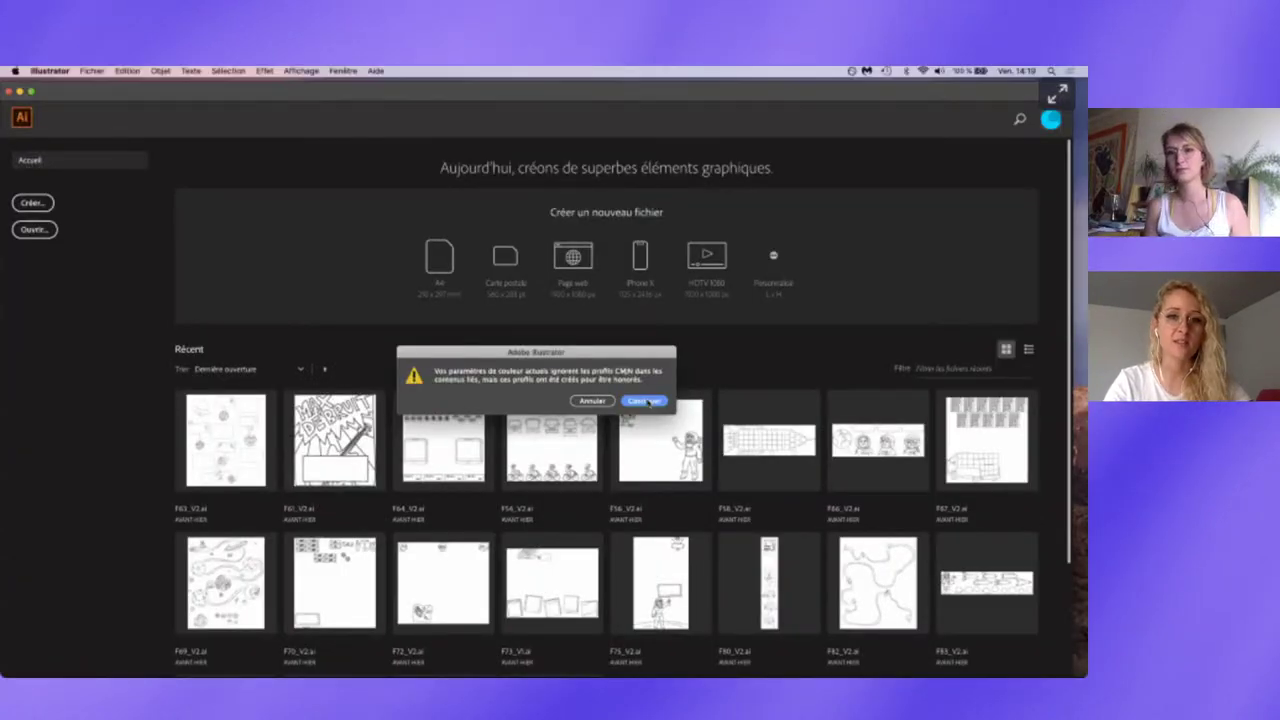
left_click(648, 401)
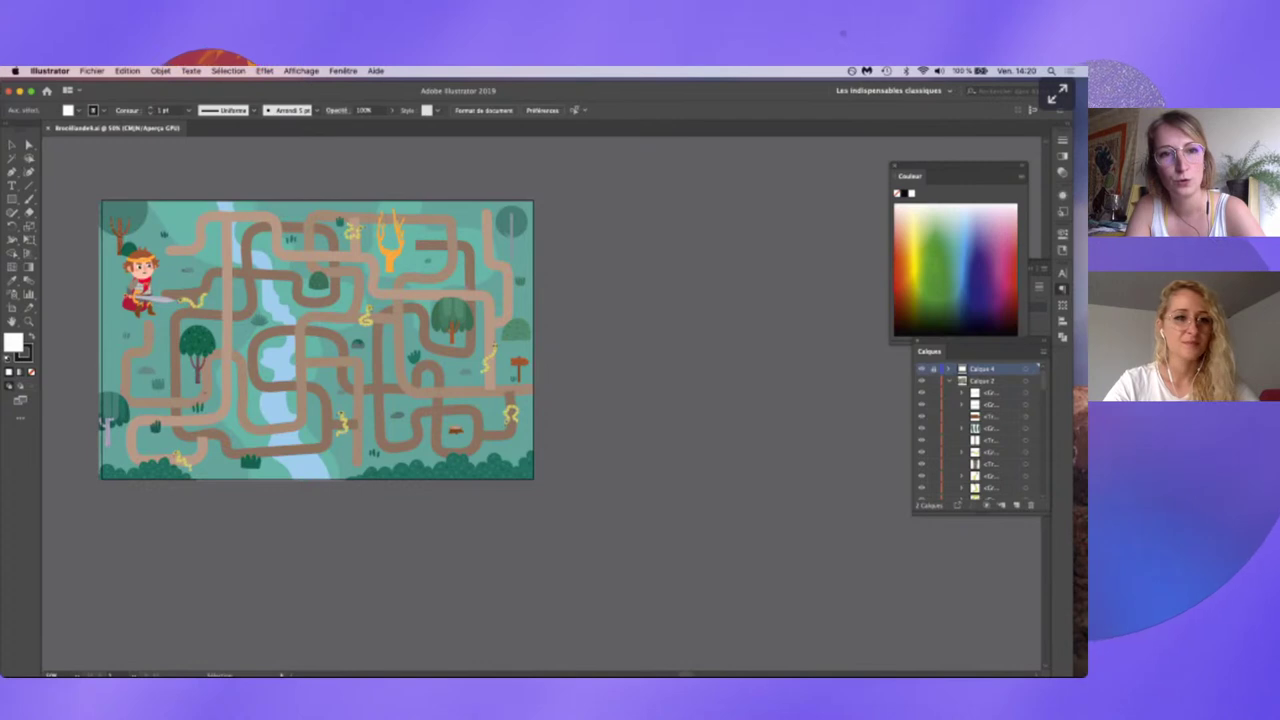
- Hide Illustrator's floating panels so the maze artwork shows on its own
key("shift+Tab")
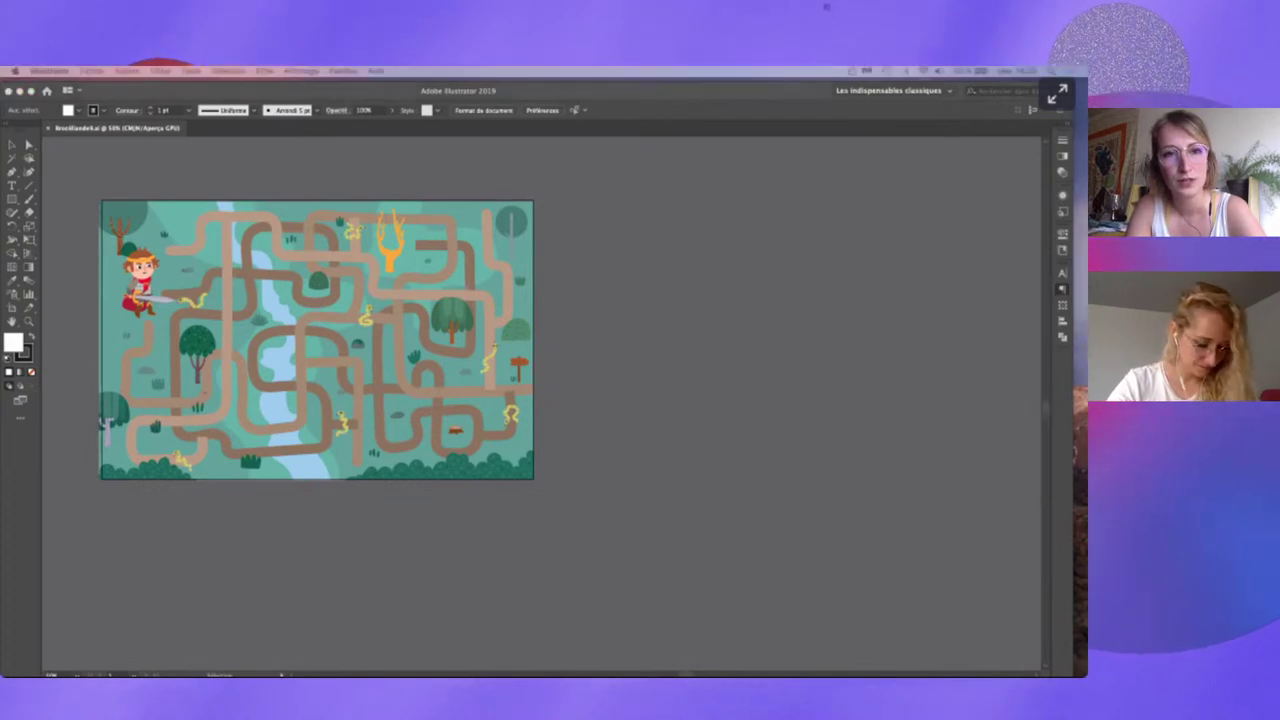
left_click(325, 188)
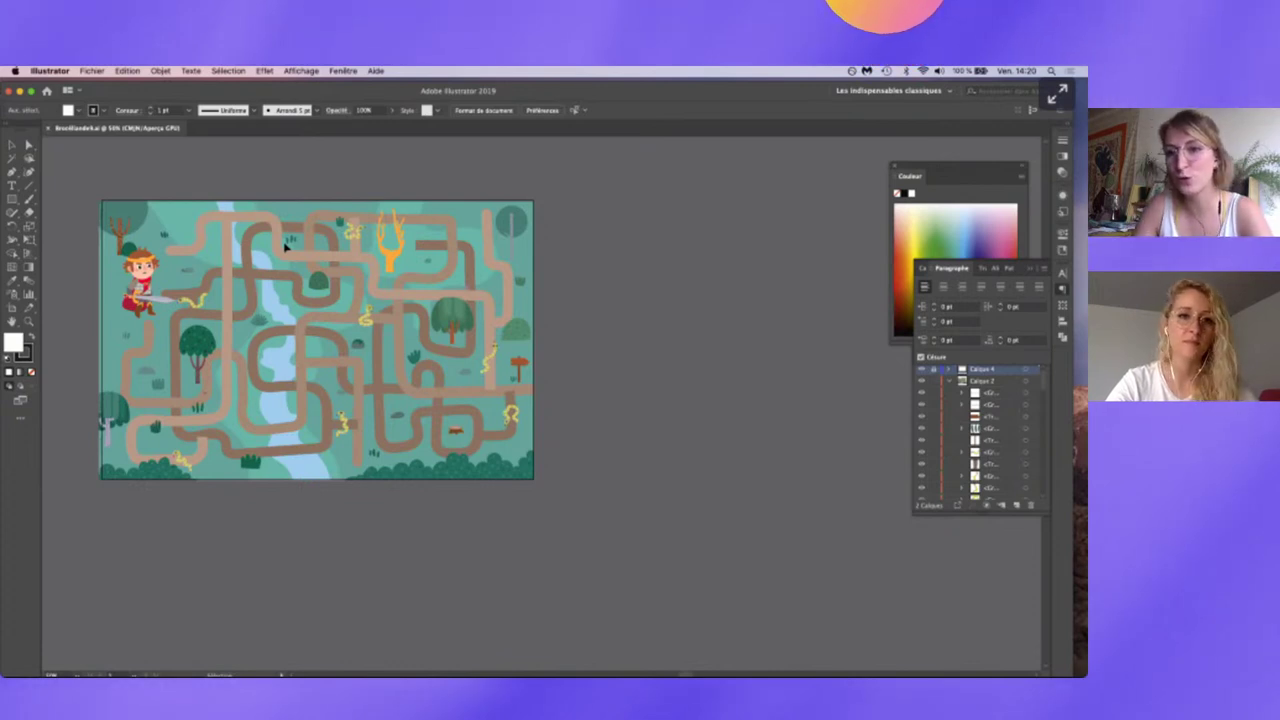
key("shift+Tab")
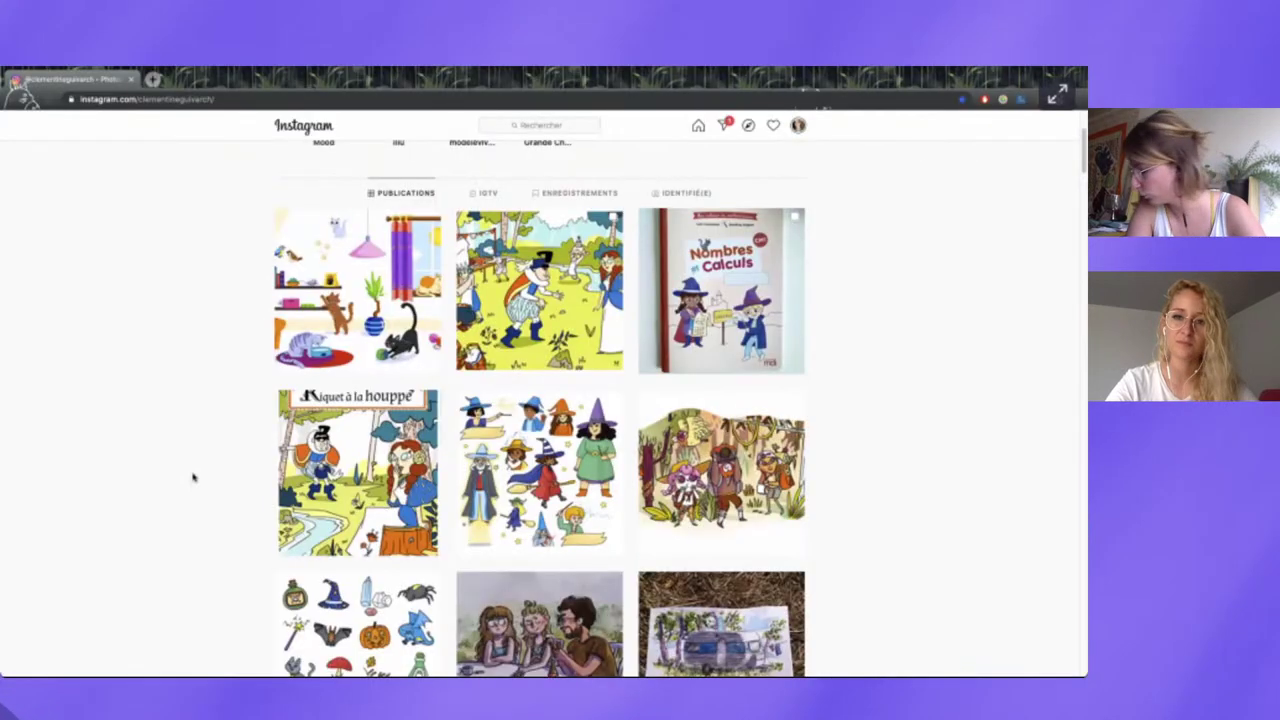
- Scroll the Instagram grid down to the pirate tavern, mermaid and flame character posts
scroll(191, 474, "down", 1)
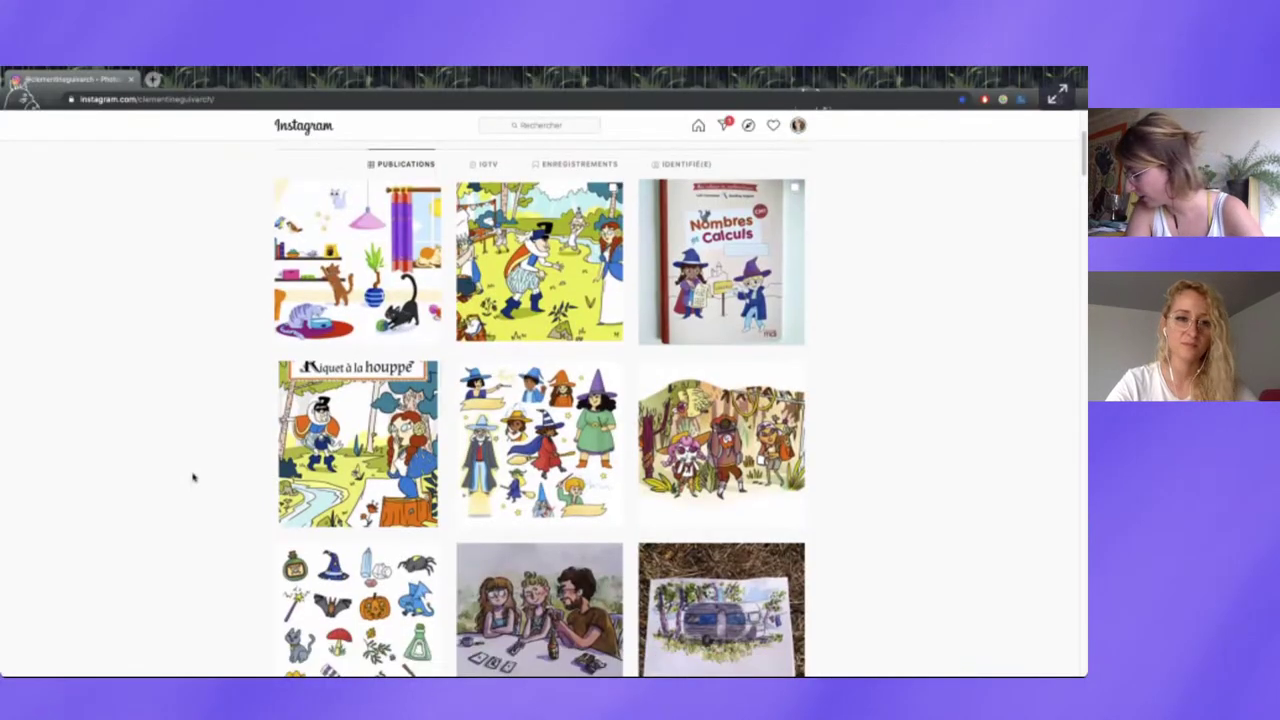
scroll(194, 477, "down", 5)
scroll(194, 477, "down", 2)
scroll(194, 477, "down", 3)
scroll(194, 477, "down", 5)
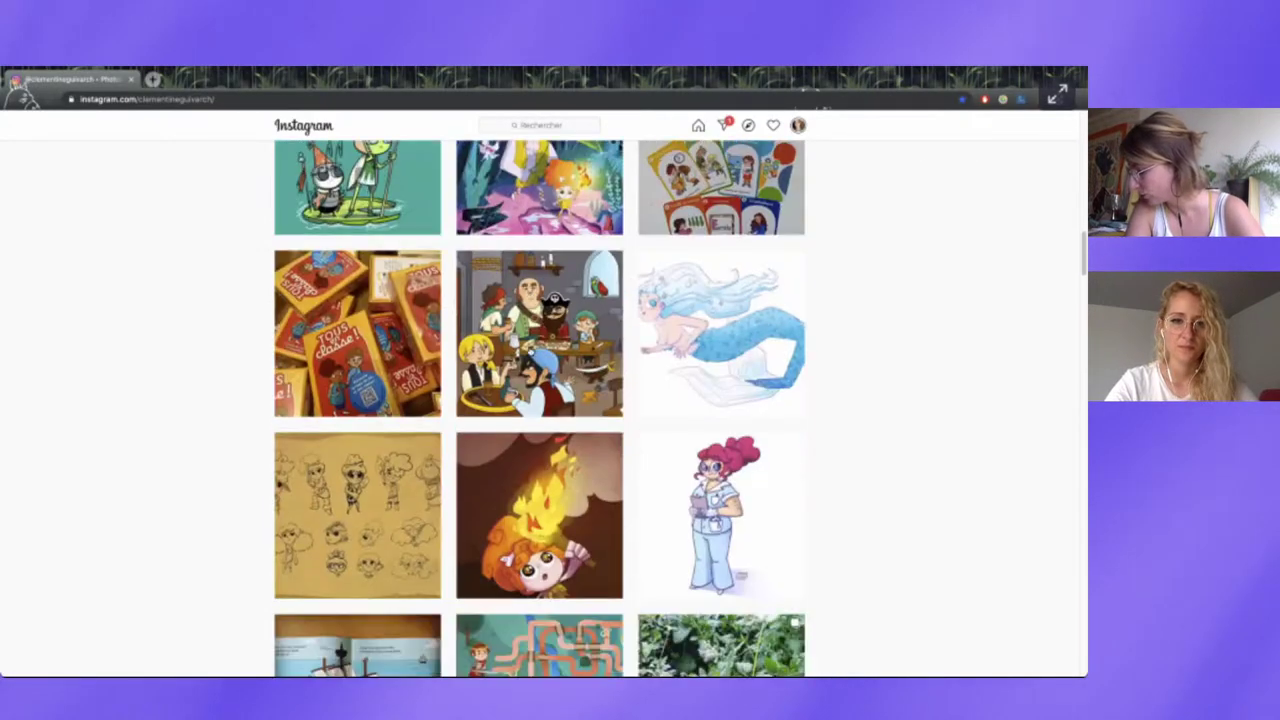
scroll(194, 477, "down", 5)
left_click(570, 415)
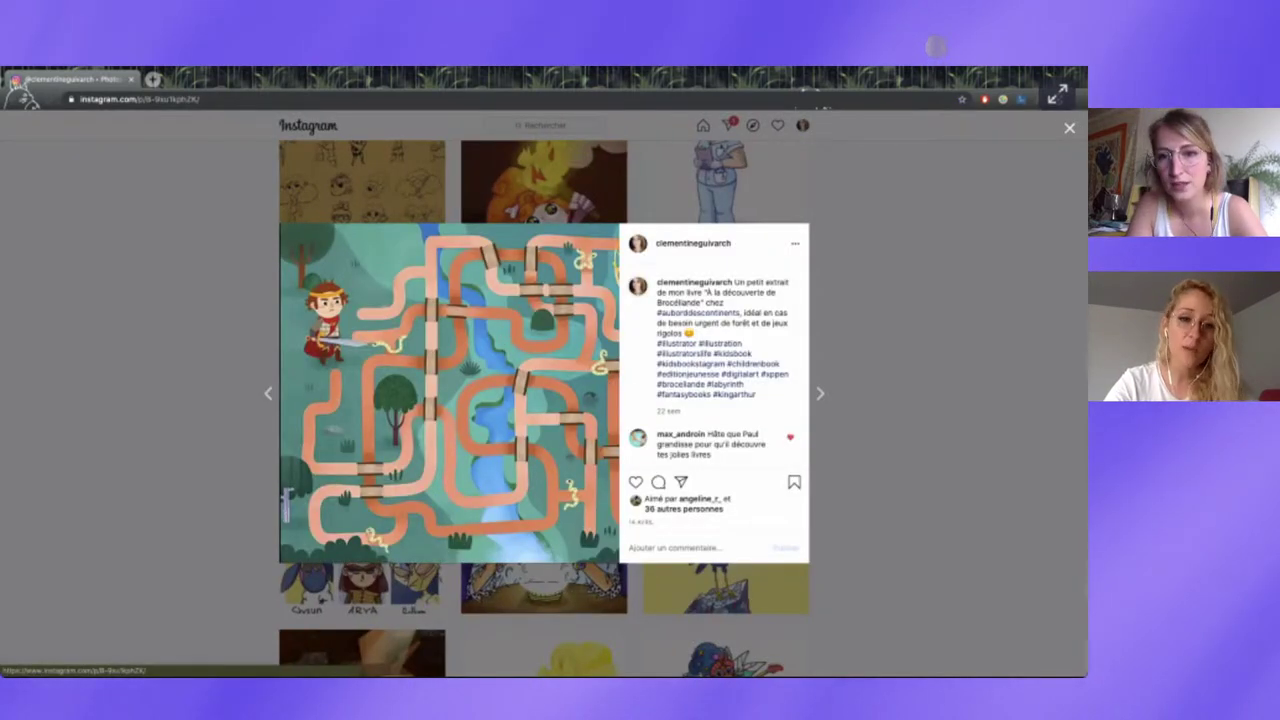
left_click(894, 289)
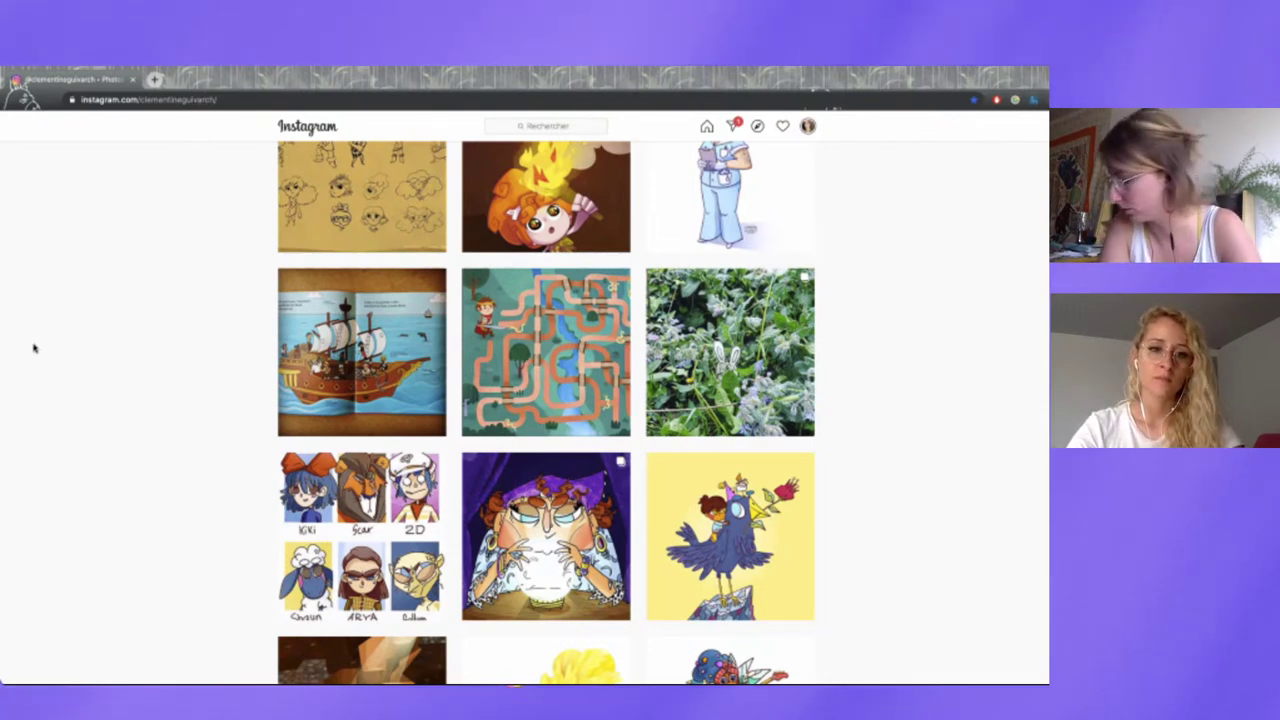
scroll(137, 383, "up", 3)
scroll(139, 386, "up", 2)
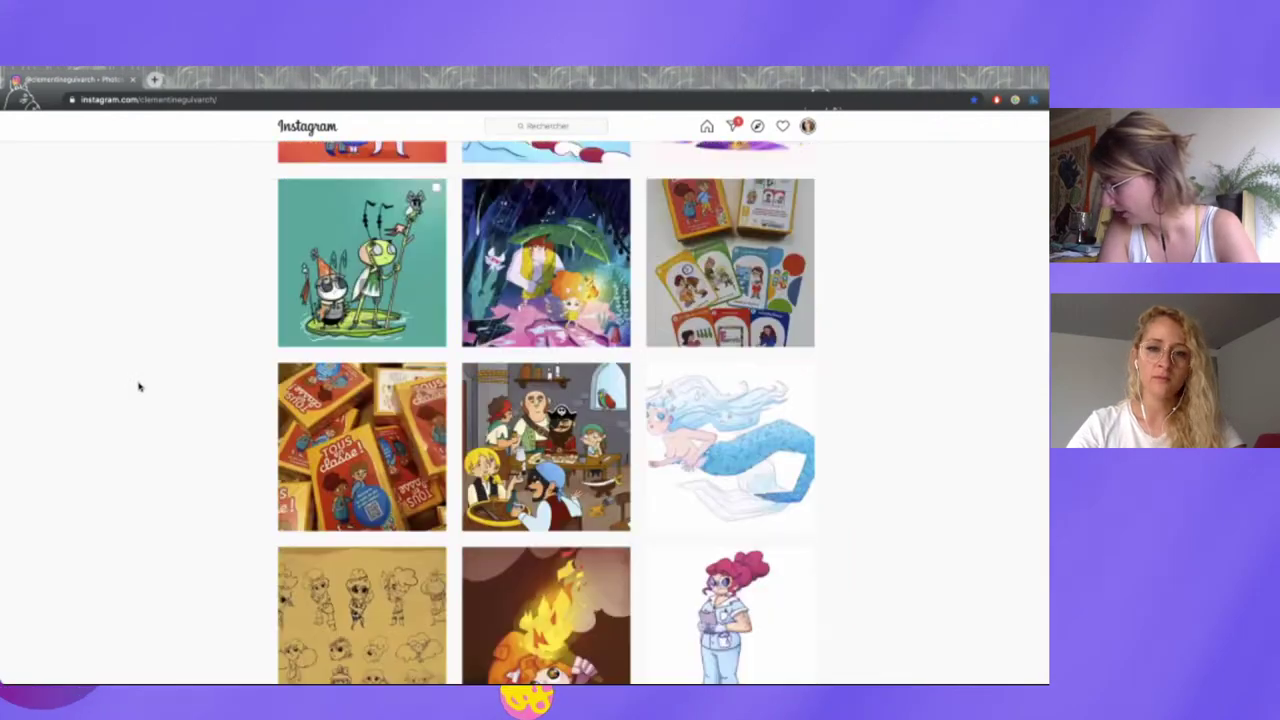
scroll(139, 386, "up", 3)
scroll(139, 386, "up", 3)
scroll(139, 386, "up", 2)
scroll(139, 386, "down", 3)
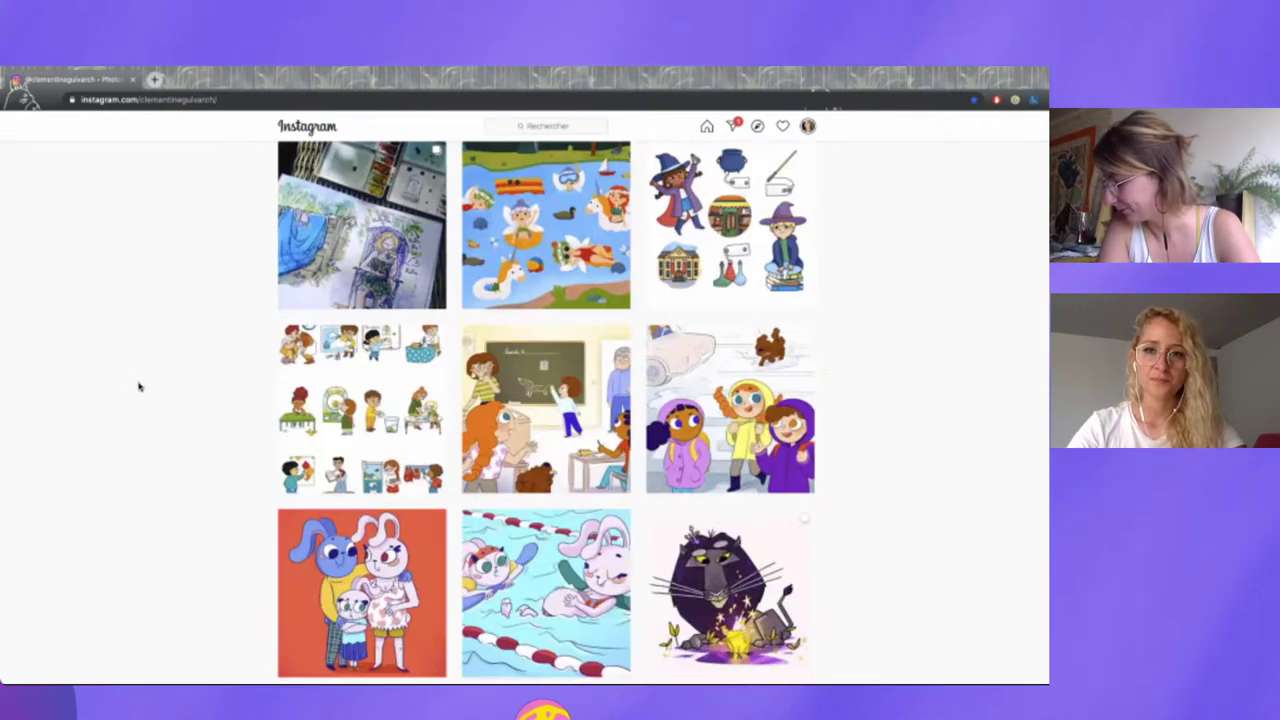
scroll(139, 386, "down", 3)
scroll(139, 386, "down", 3)
scroll(139, 386, "down", 3)
scroll(139, 386, "down", 3)
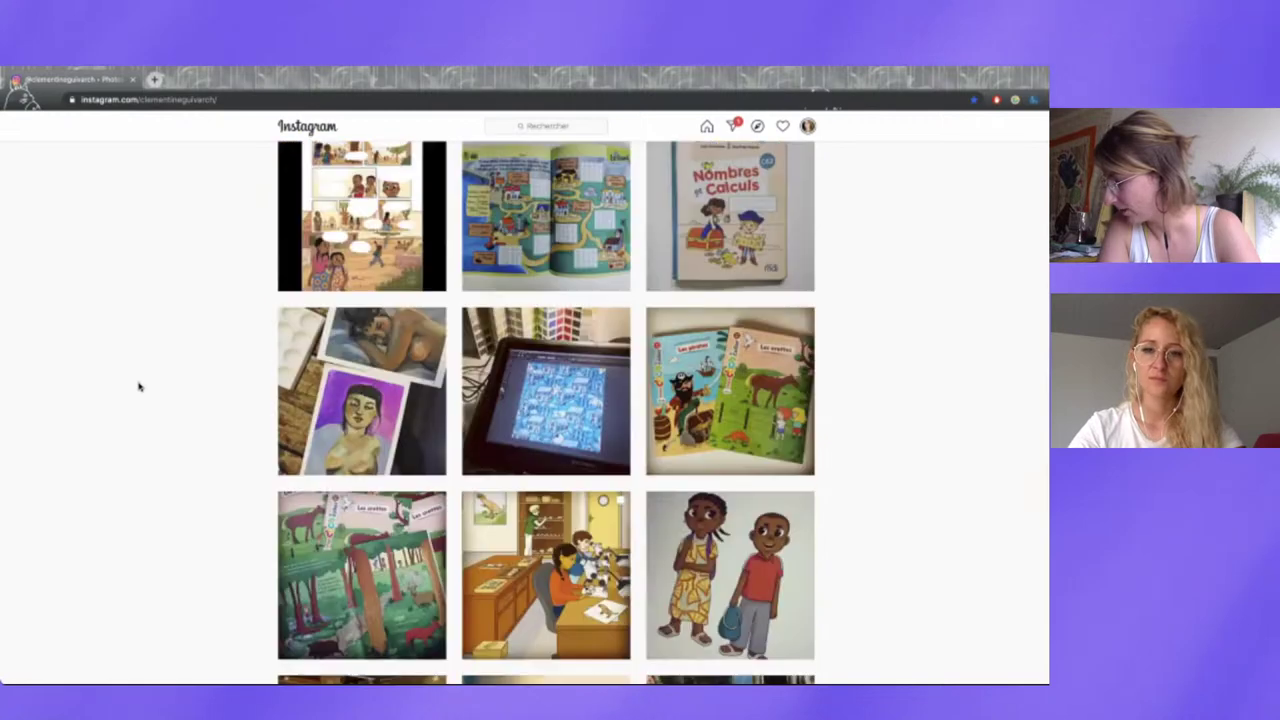
scroll(139, 386, "up", 1)
scroll(139, 386, "up", 1)
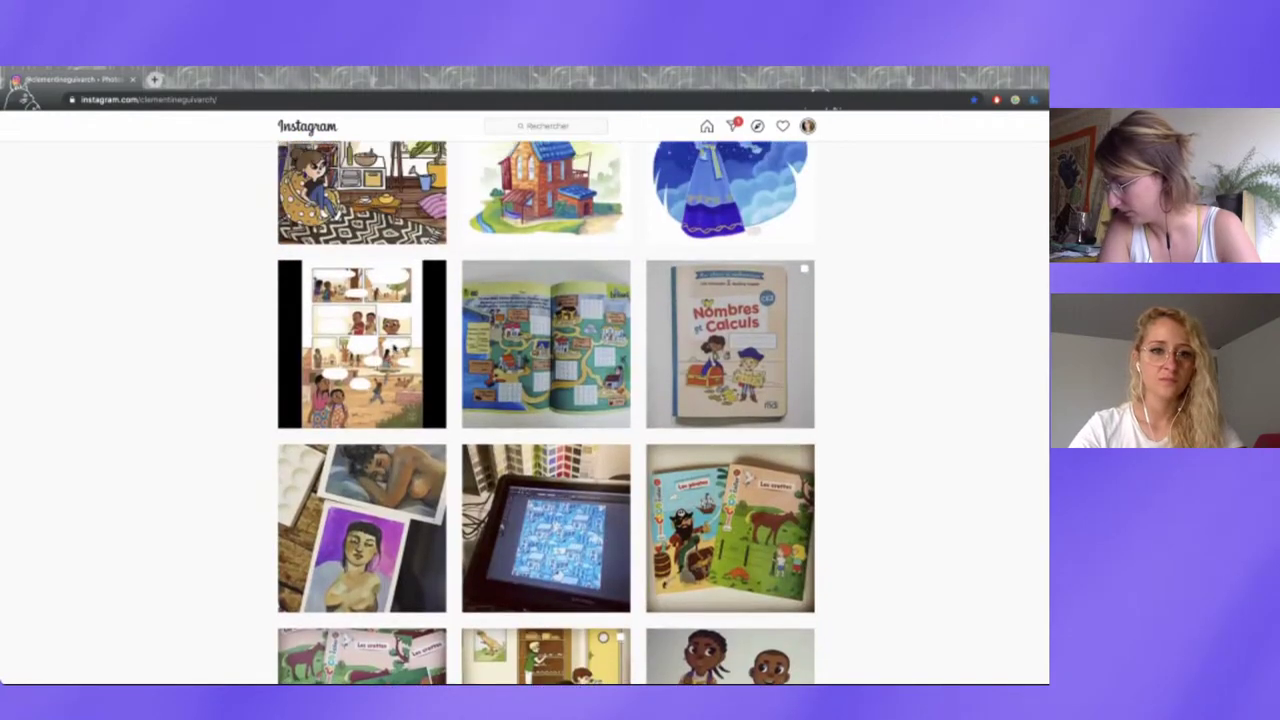
left_click(409, 364)
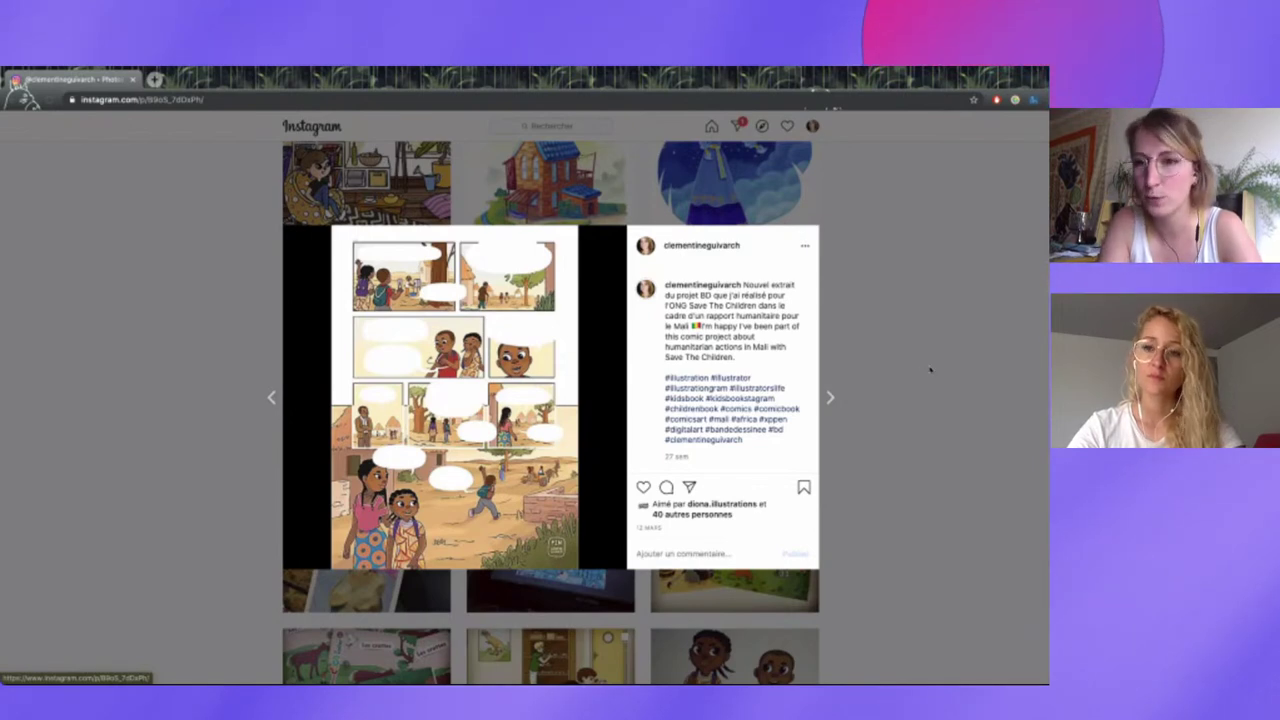
left_click(952, 358)
scroll(951, 357, "down", 1)
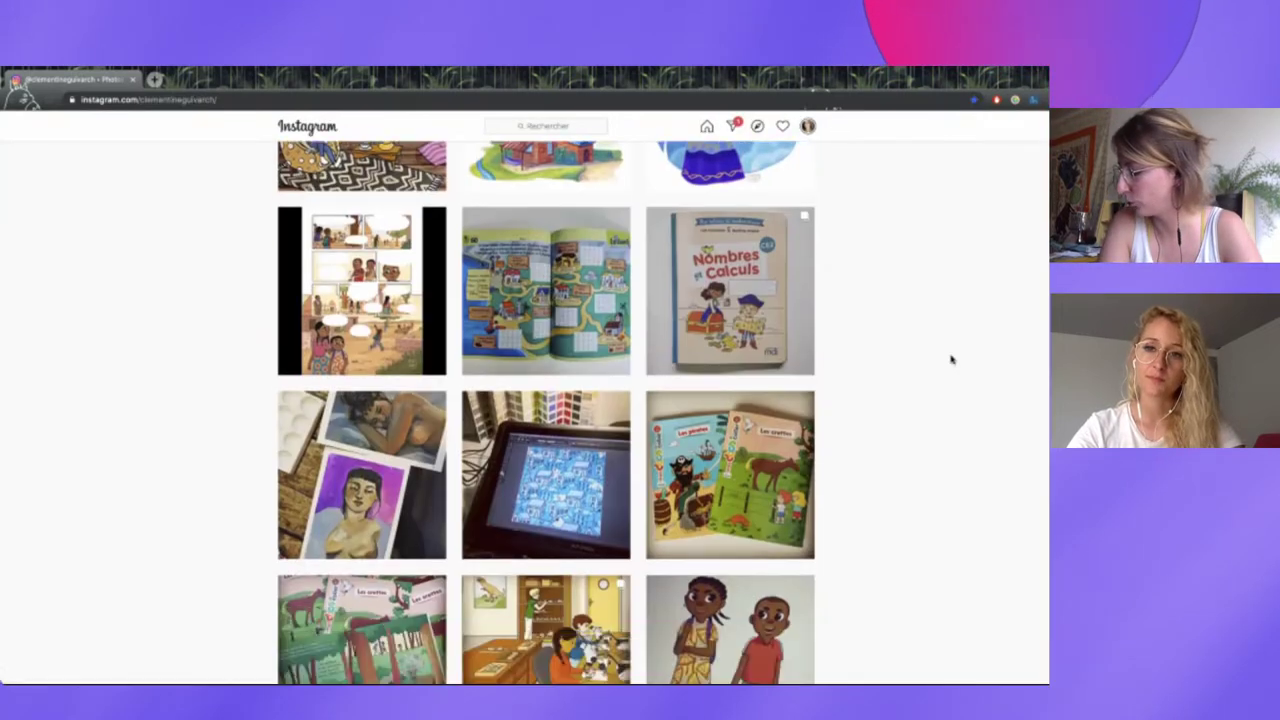
scroll(951, 357, "down", 2)
scroll(786, 450, "down", 1)
left_click(786, 450)
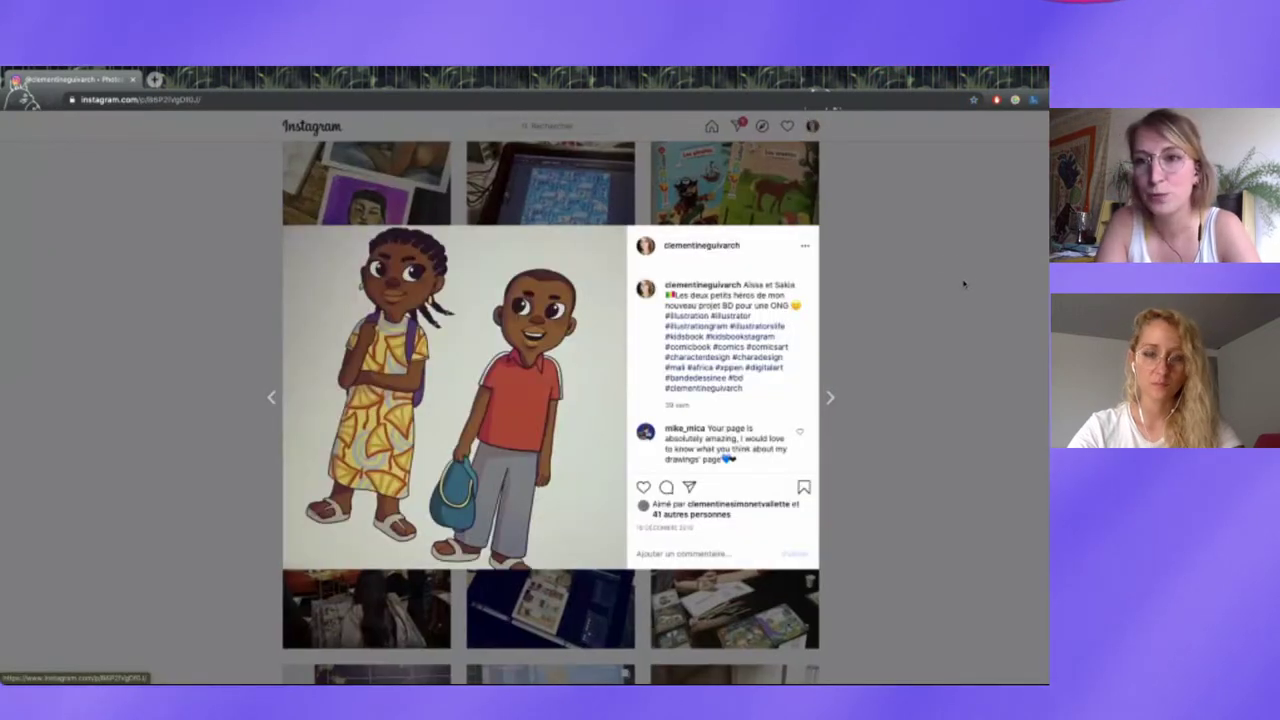
left_click(963, 285)
scroll(963, 285, "up", 2)
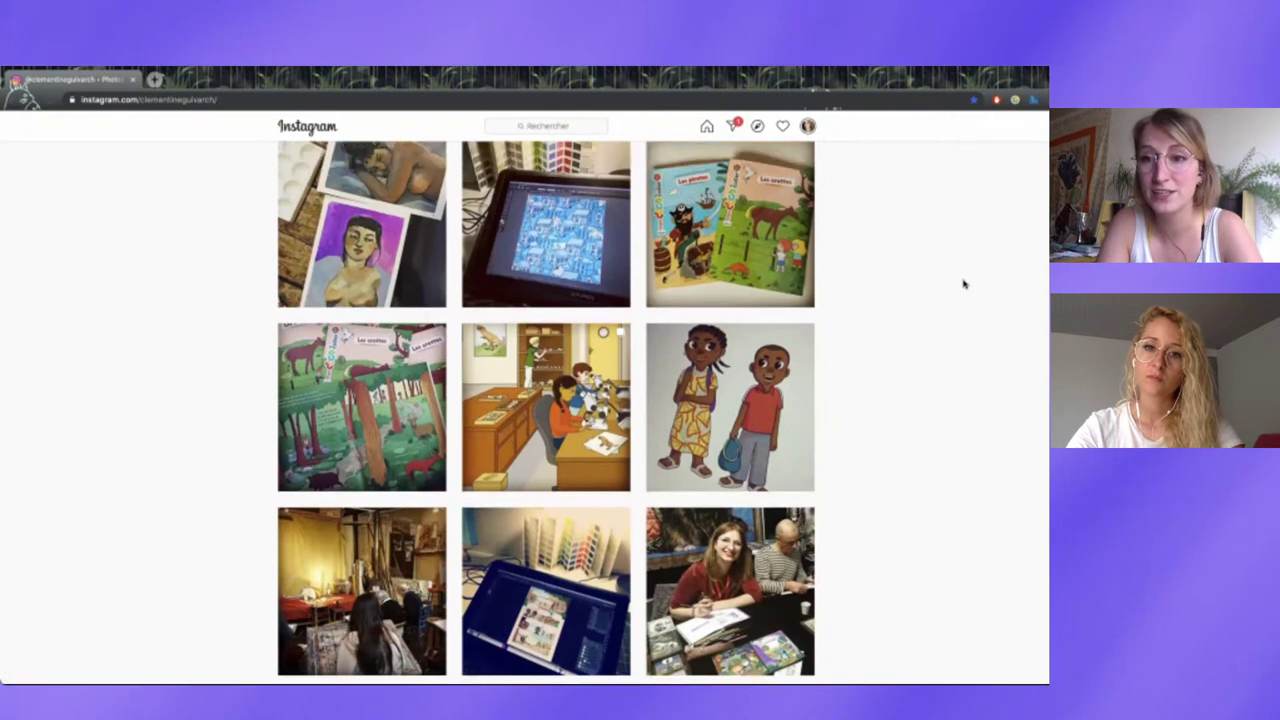
scroll(963, 285, "up", 1)
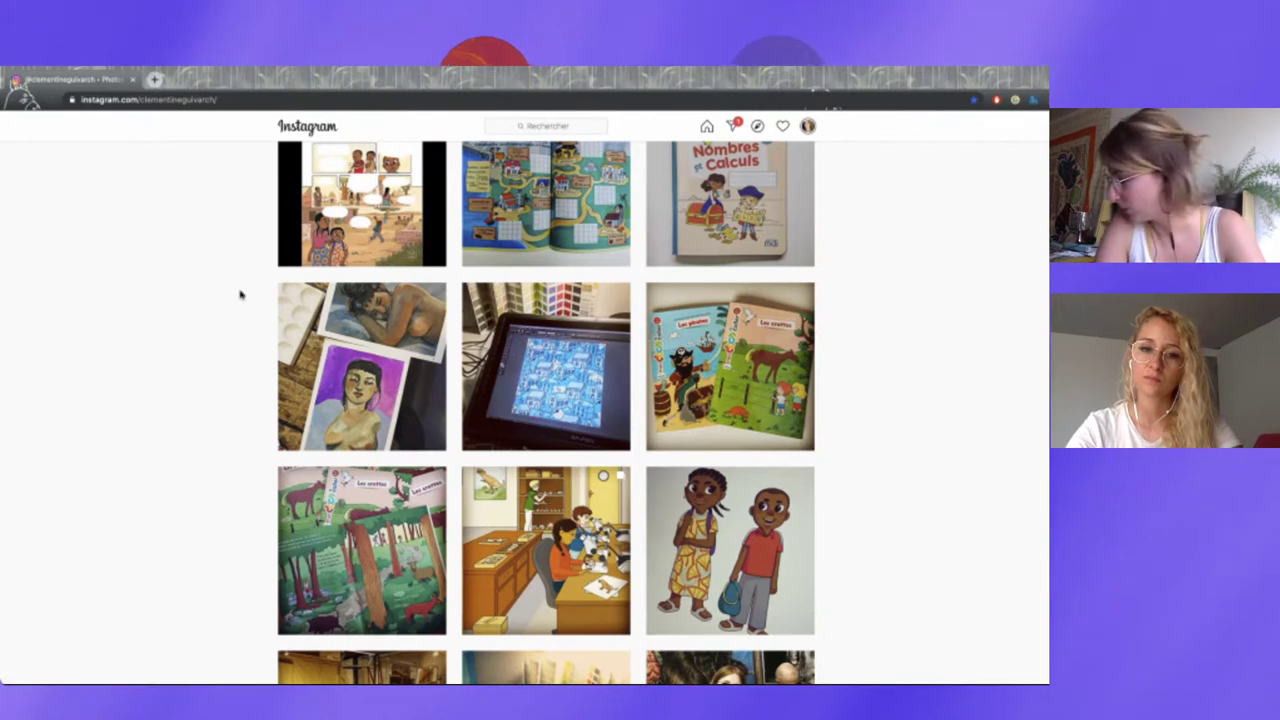
scroll(240, 292, "up", 3)
scroll(240, 292, "up", 4)
scroll(240, 292, "up", 2)
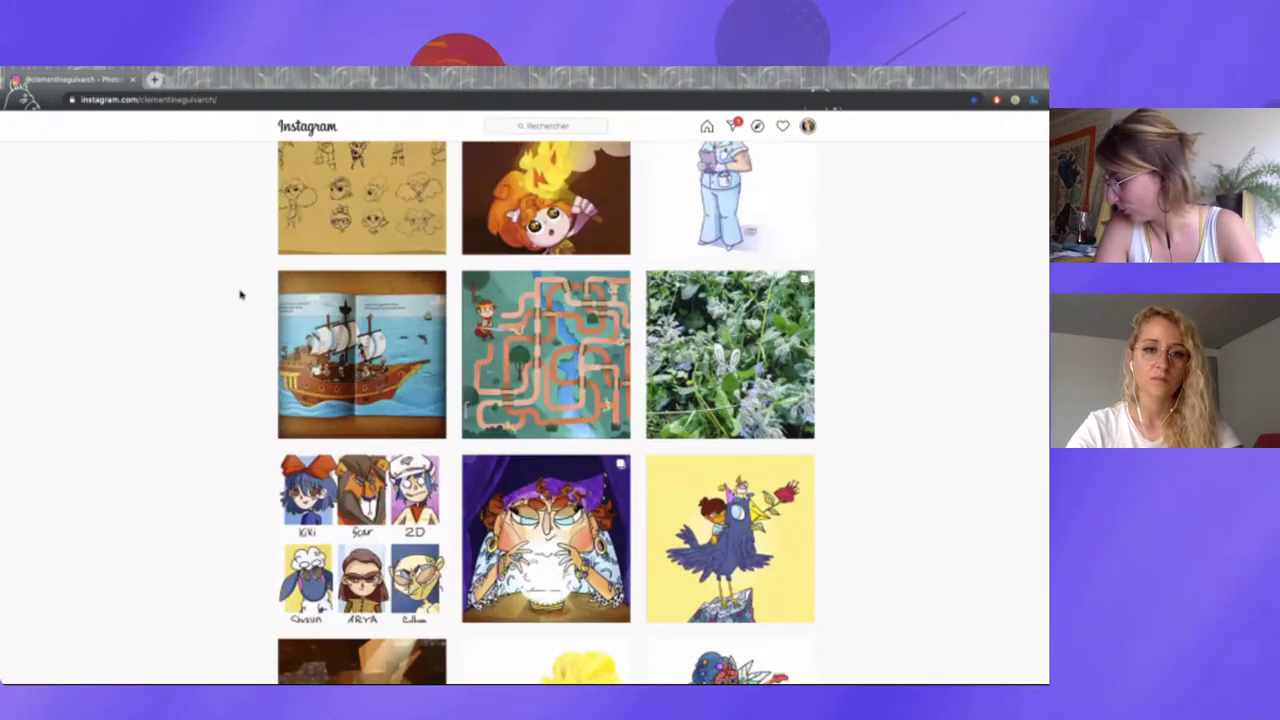
scroll(240, 292, "up", 2)
scroll(240, 292, "up", 2)
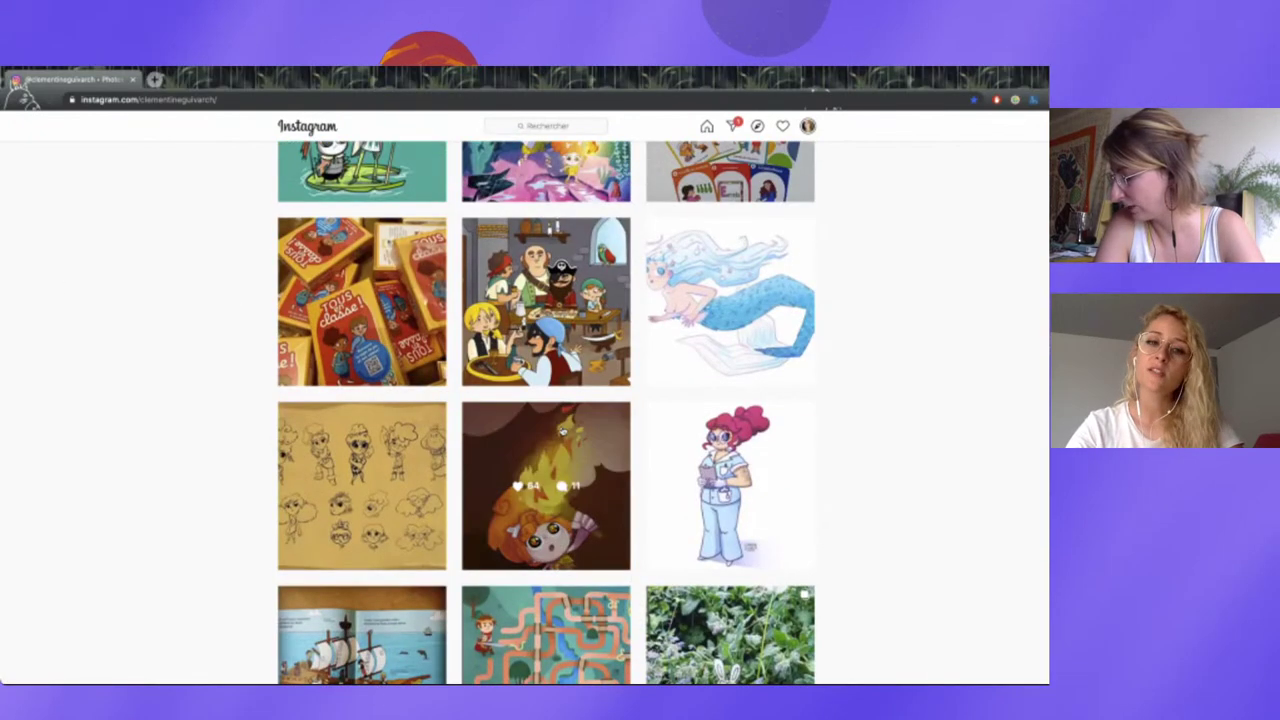
left_click(528, 412)
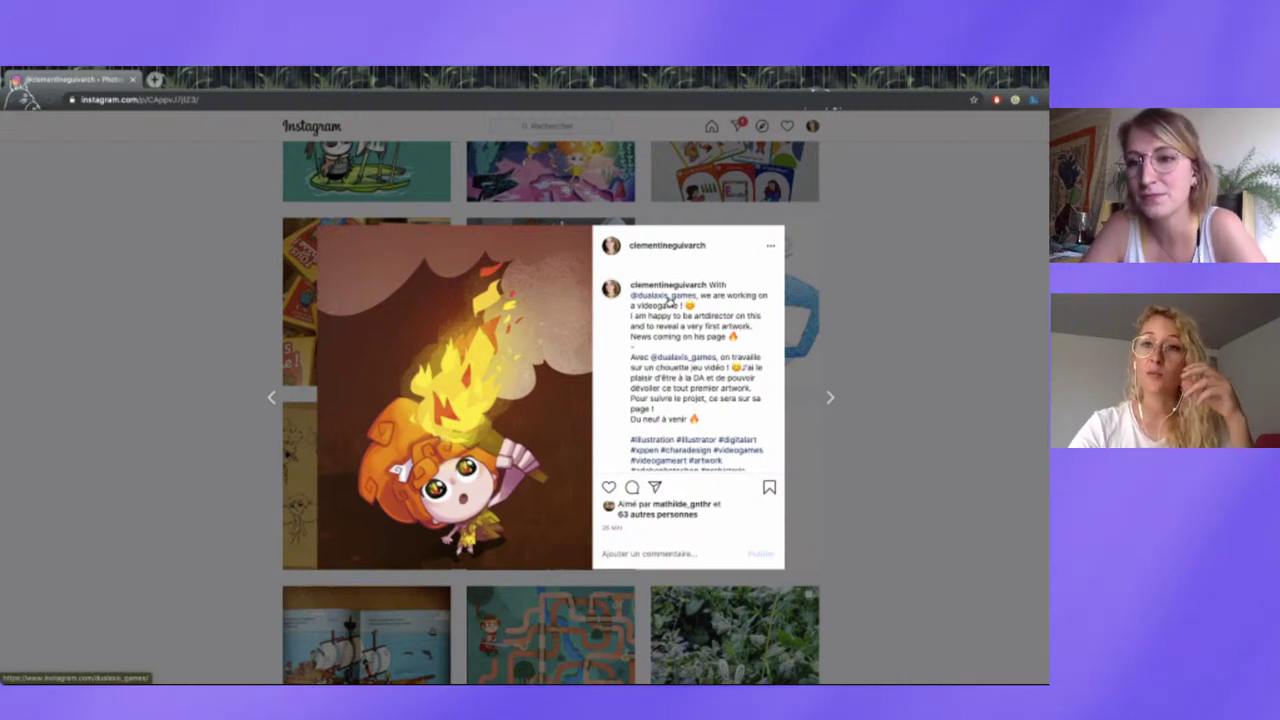
left_click(908, 252)
- Scroll up to the row with the 'Nombres et Calculs' cover, witch lineup and caravan sketch
scroll(908, 252, "up", 2)
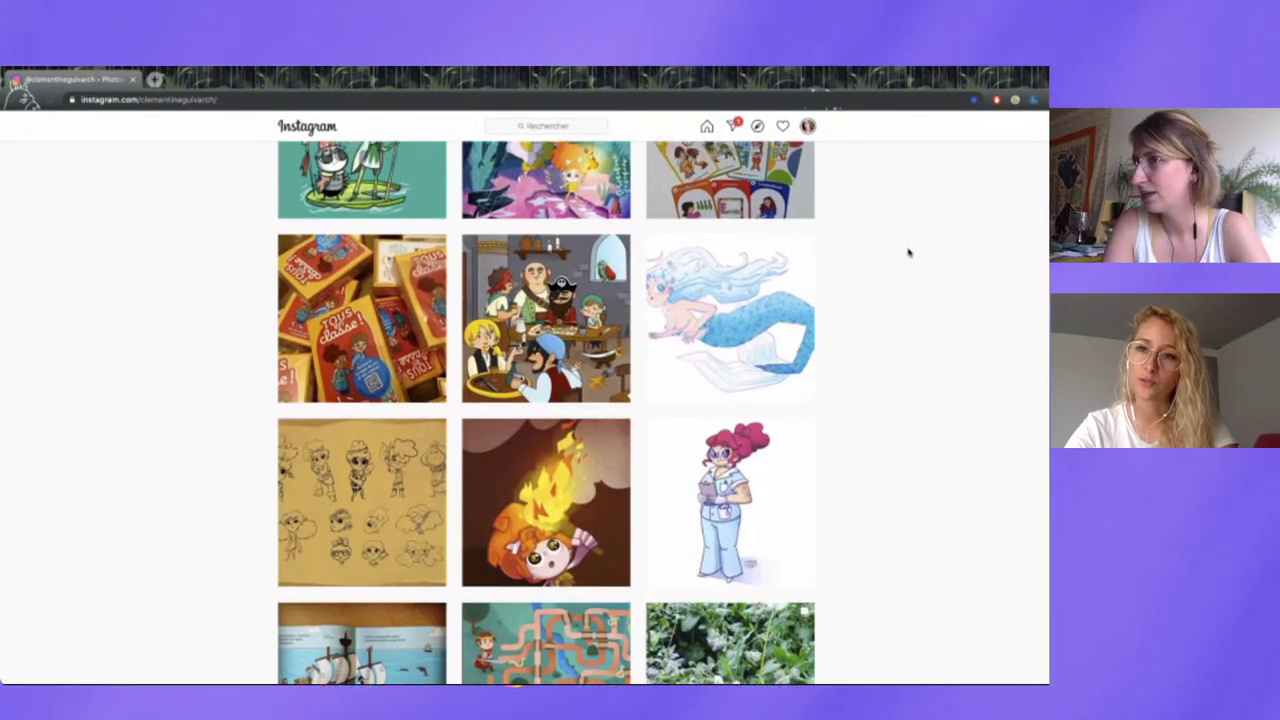
scroll(908, 252, "up", 1)
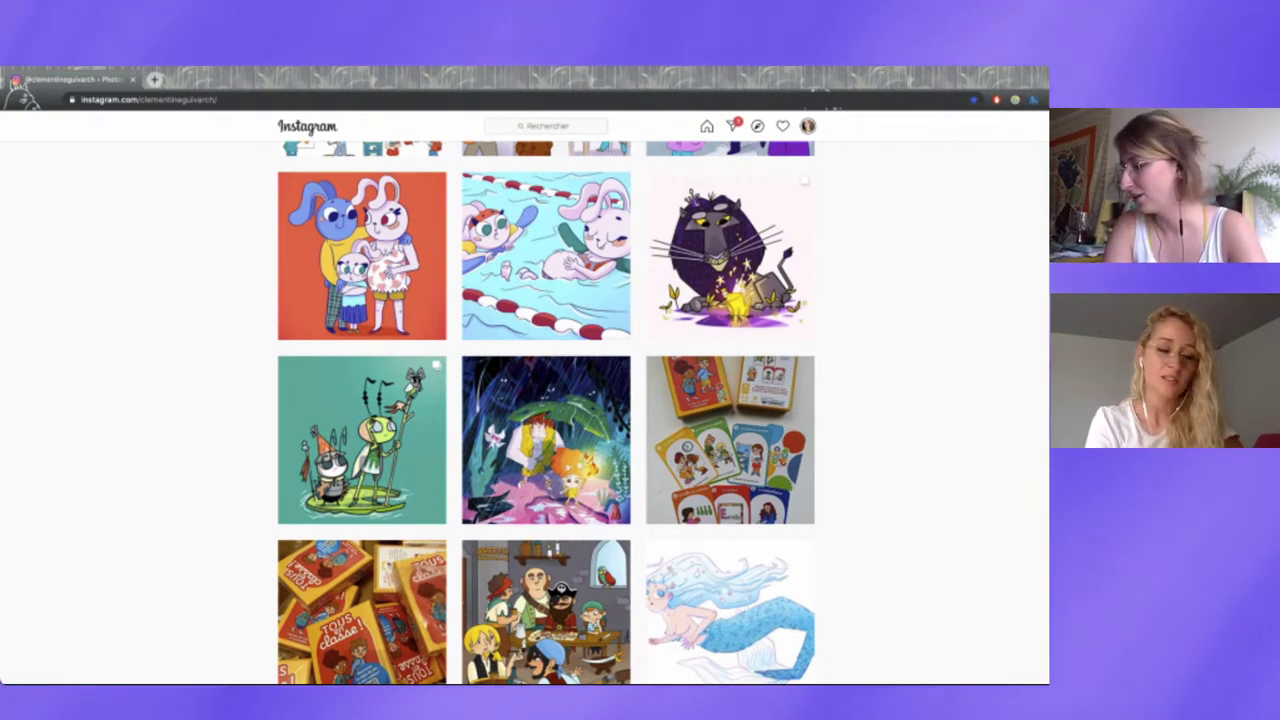
scroll(98, 397, "up", 10)
scroll(98, 397, "up", 2)
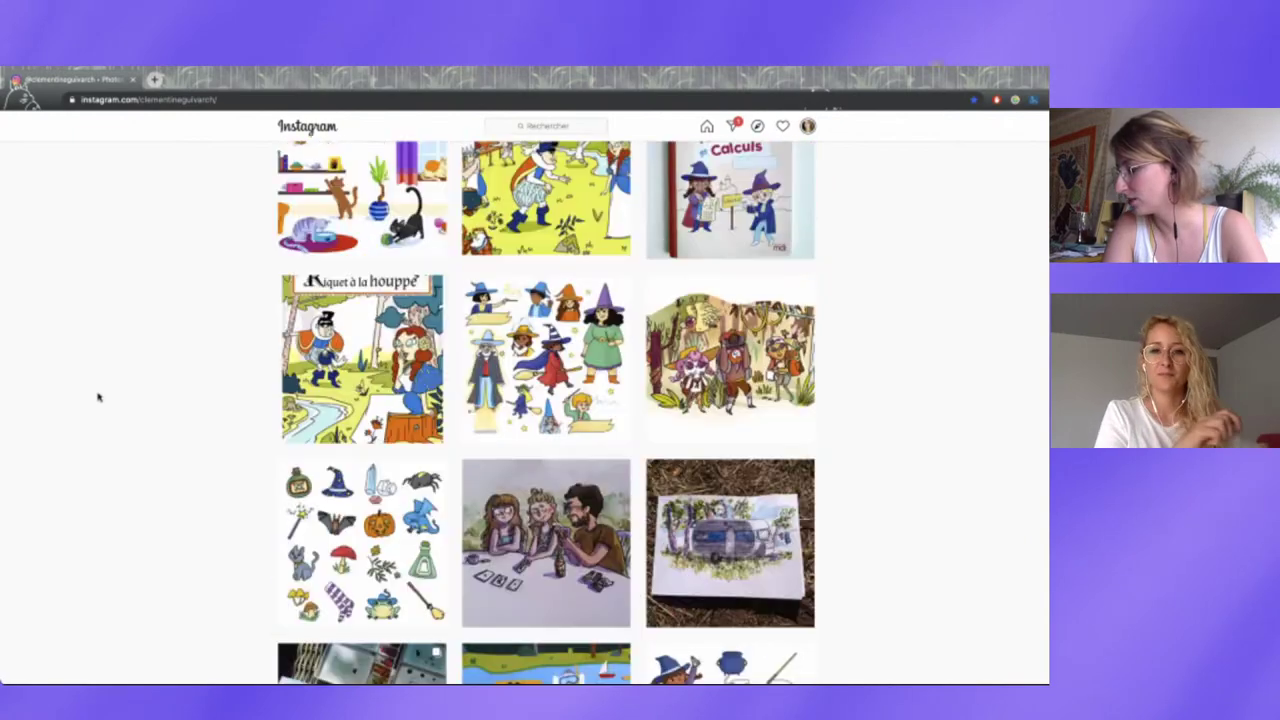
scroll(98, 397, "up", 3)
scroll(98, 397, "down", 3)
scroll(98, 397, "up", 1)
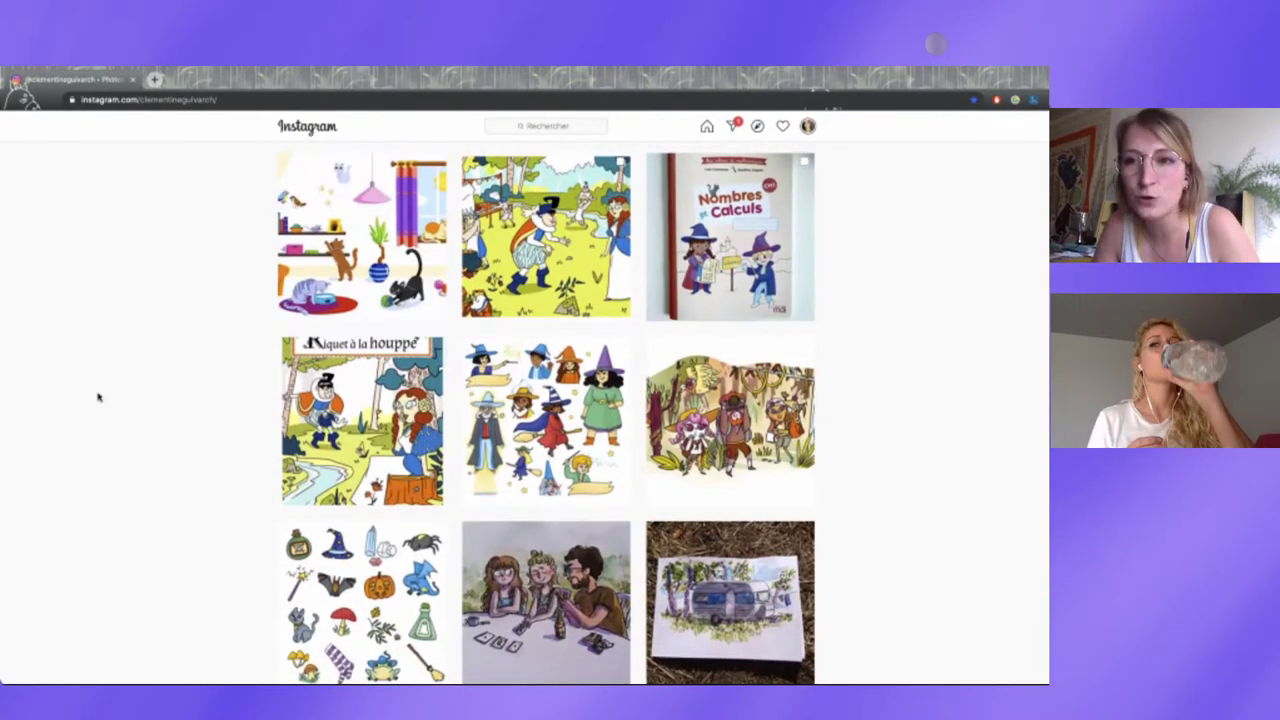
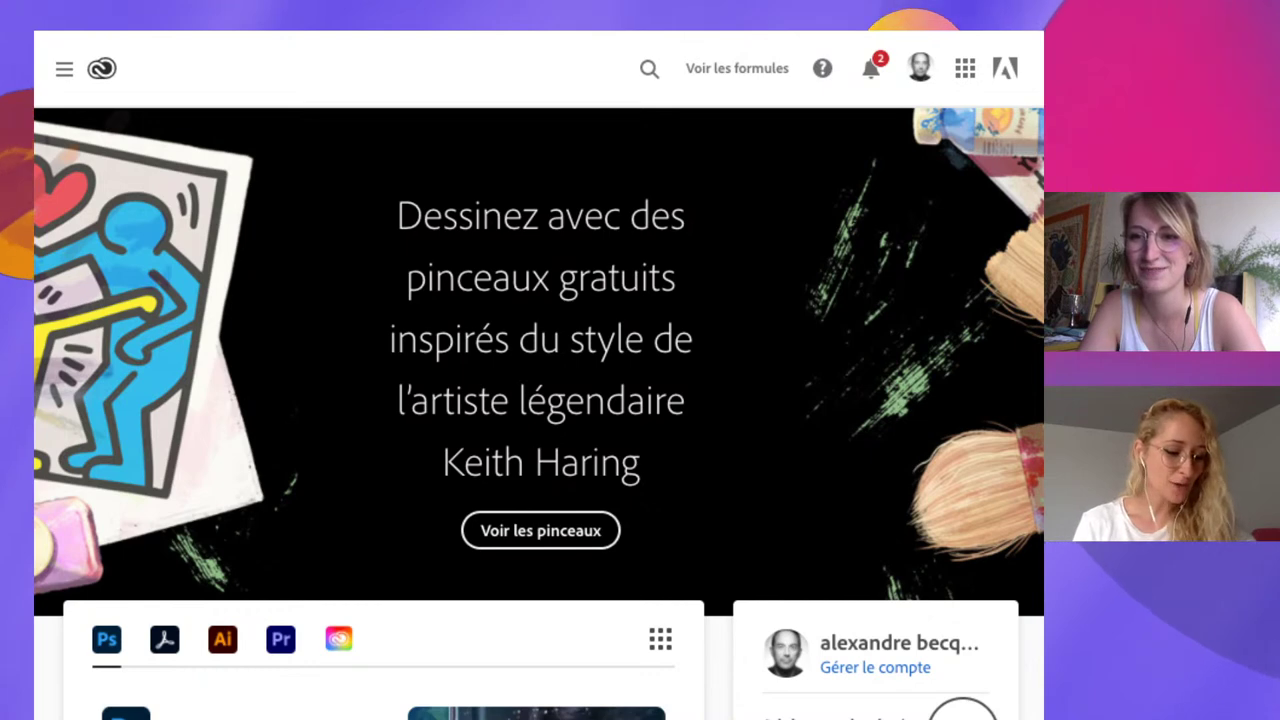
- Open the free Keith Haring-style brushes page from the Creative Cloud home banner ('Voir les pinceaux')
scroll(540, 410, "down", 3)
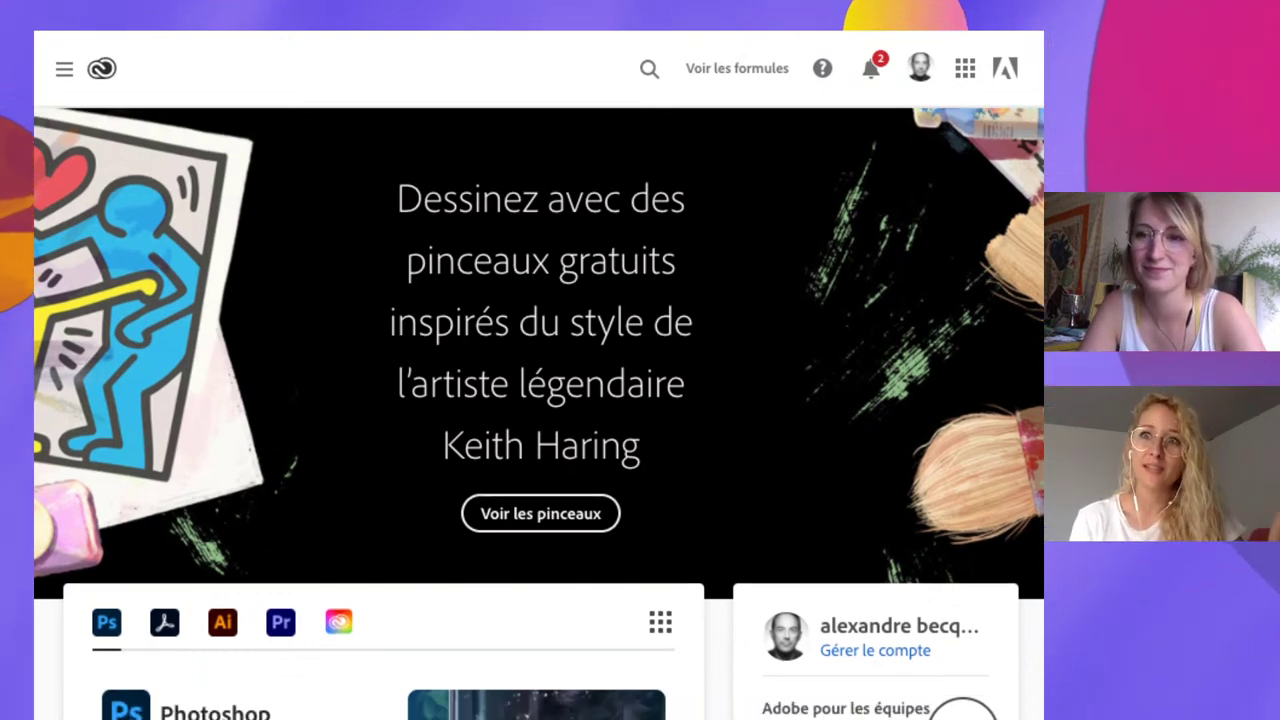
scroll(540, 410, "up", 2)
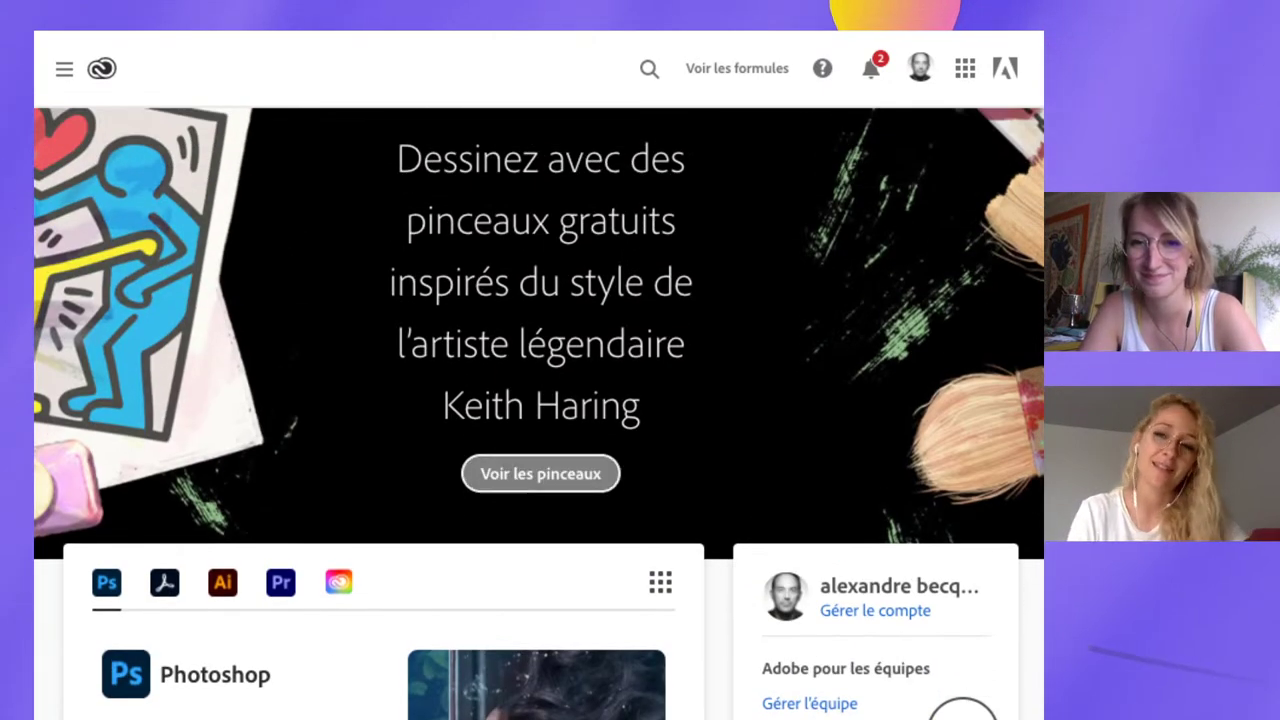
left_click(540, 473)
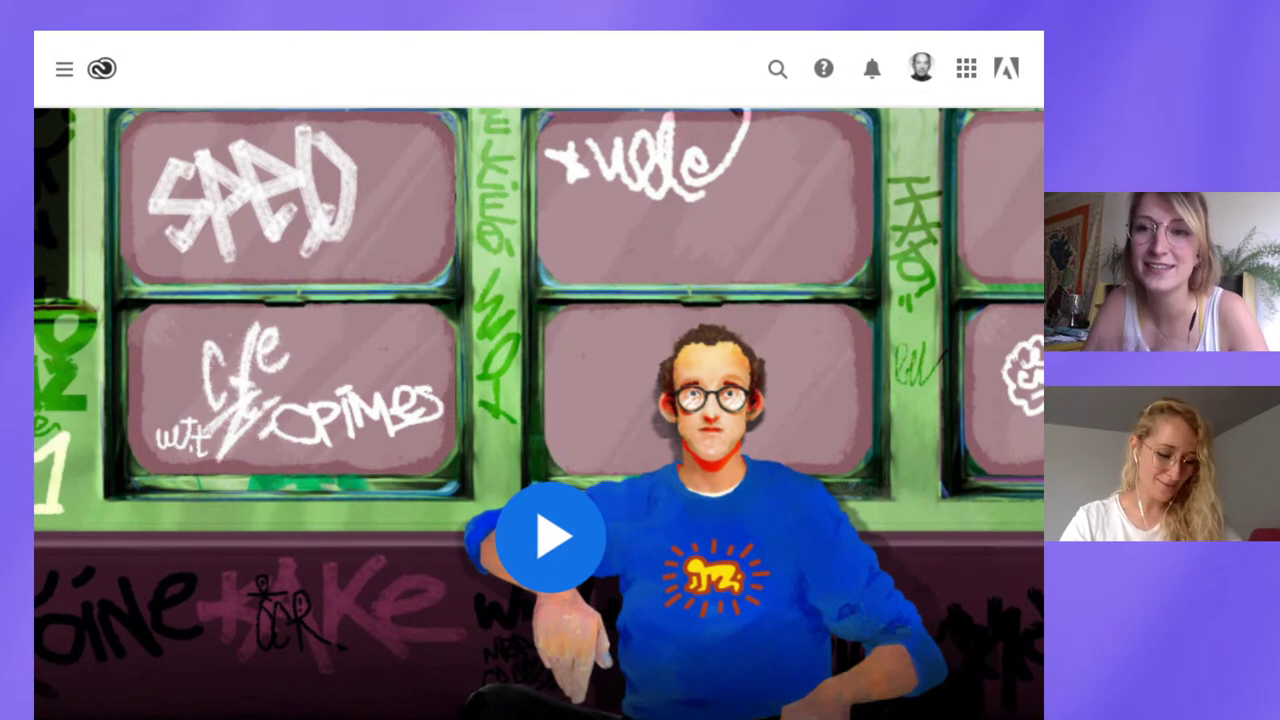
- Scroll down the Keith Haring brushes page past the video to its description
scroll(540, 400, "down", 6)
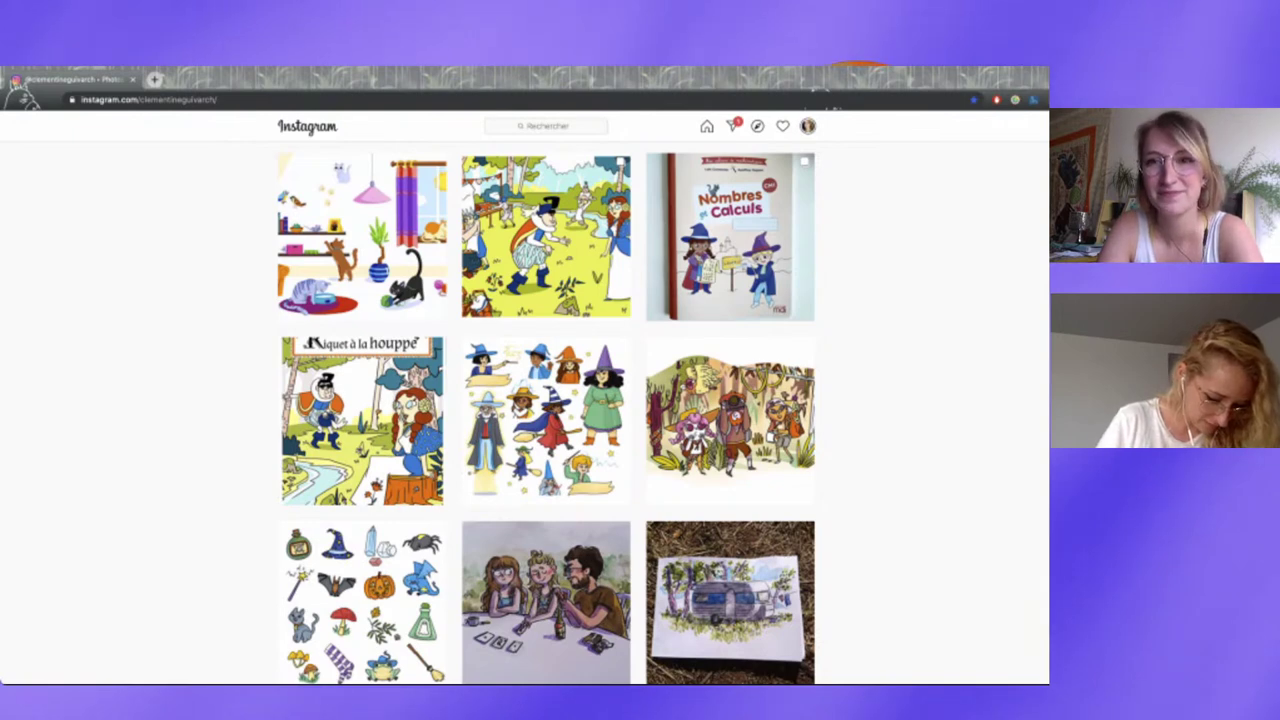
scroll(160, 295, "up", 2)
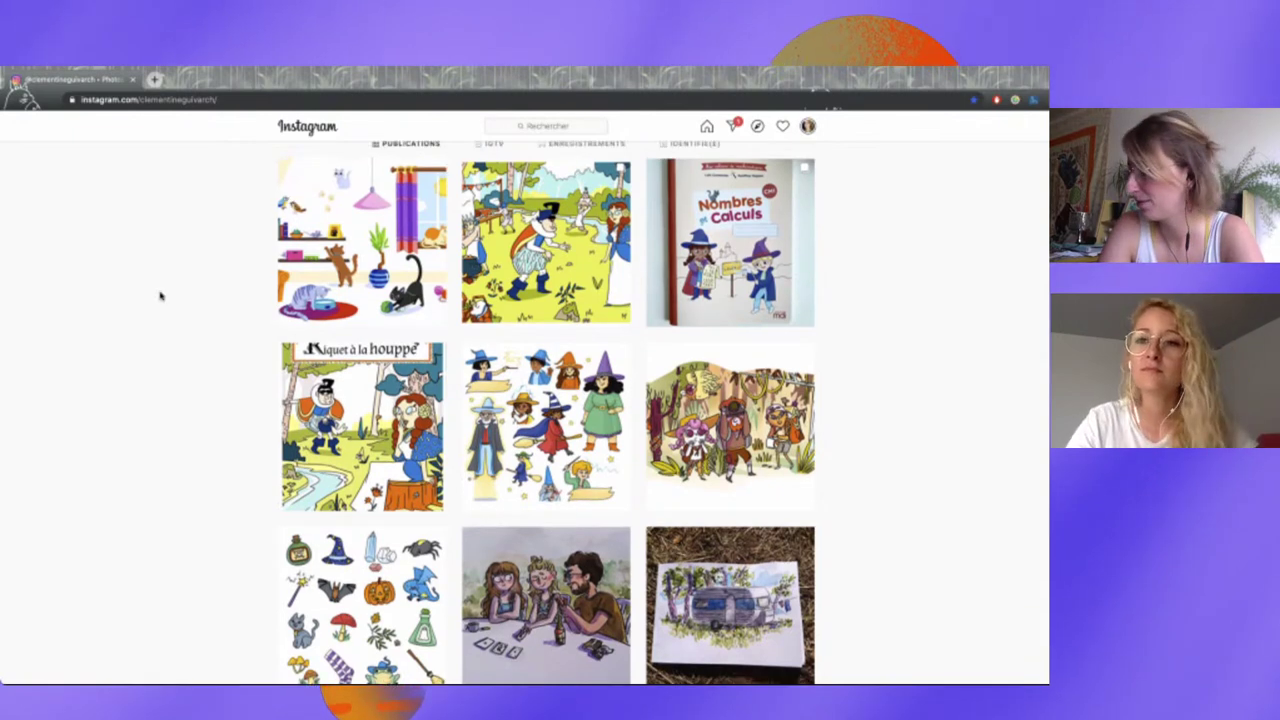
scroll(160, 295, "down", 1)
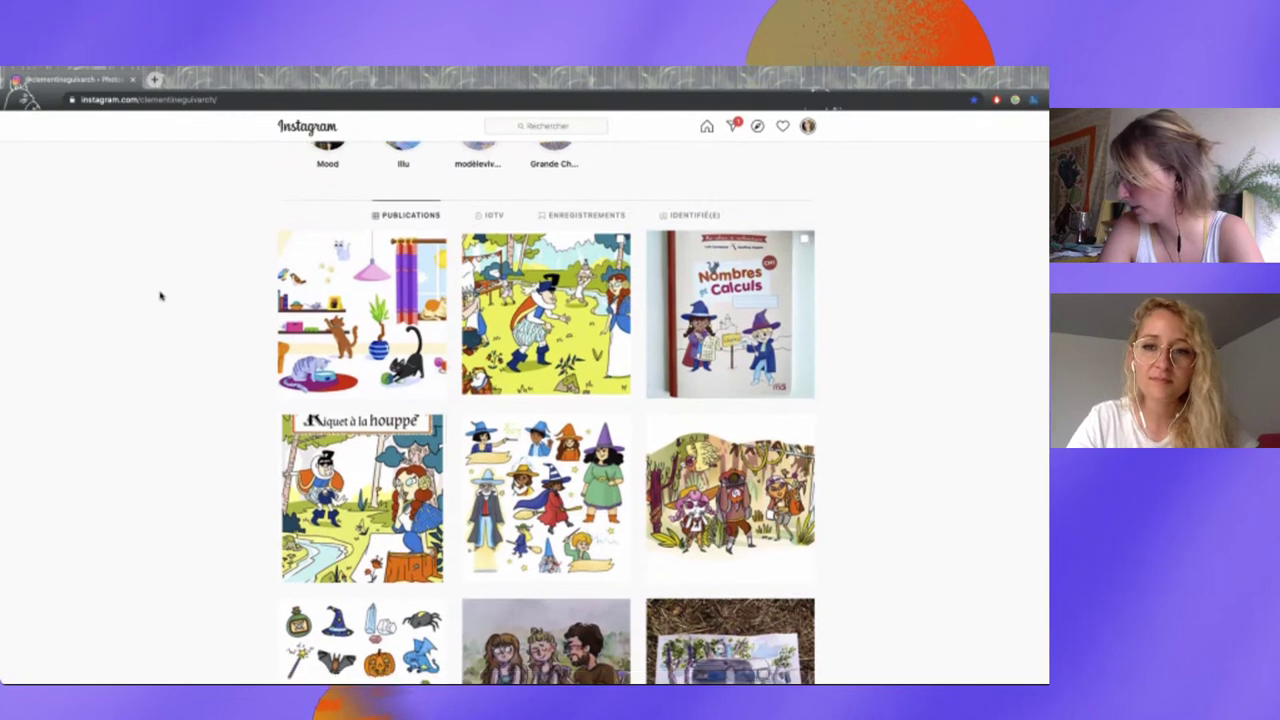
scroll(160, 295, "down", 1)
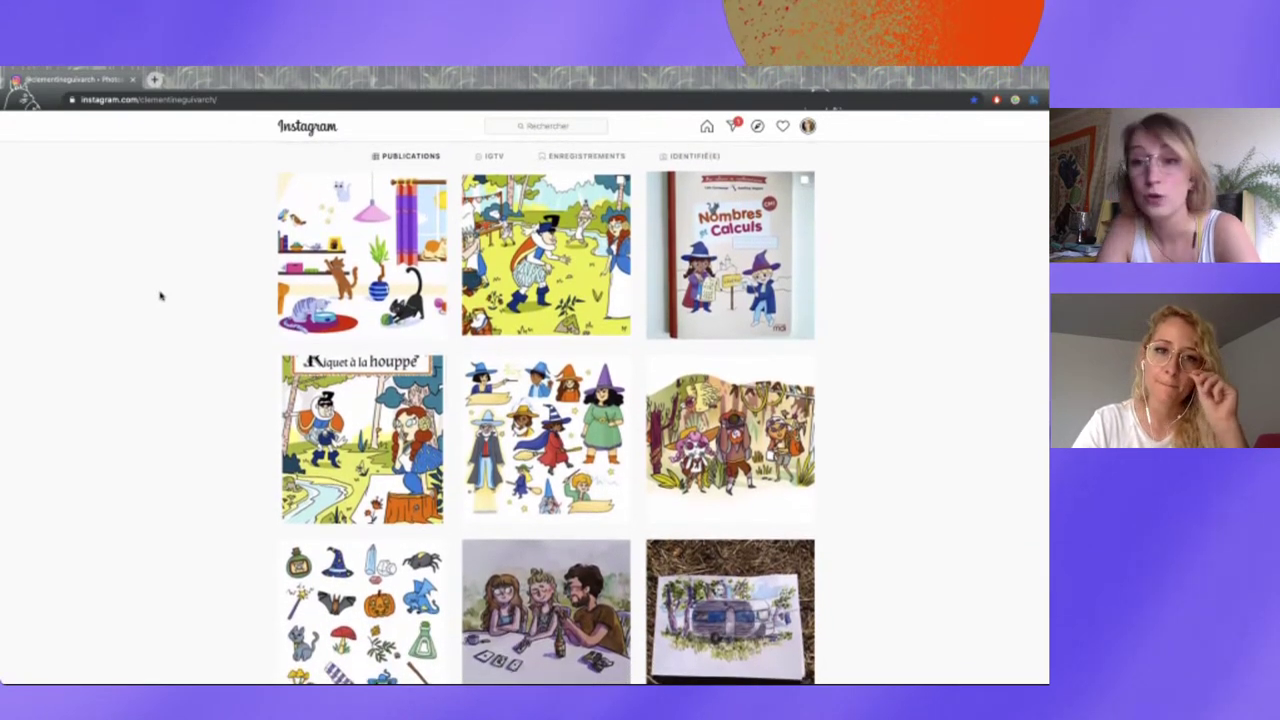
scroll(160, 295, "down", 2)
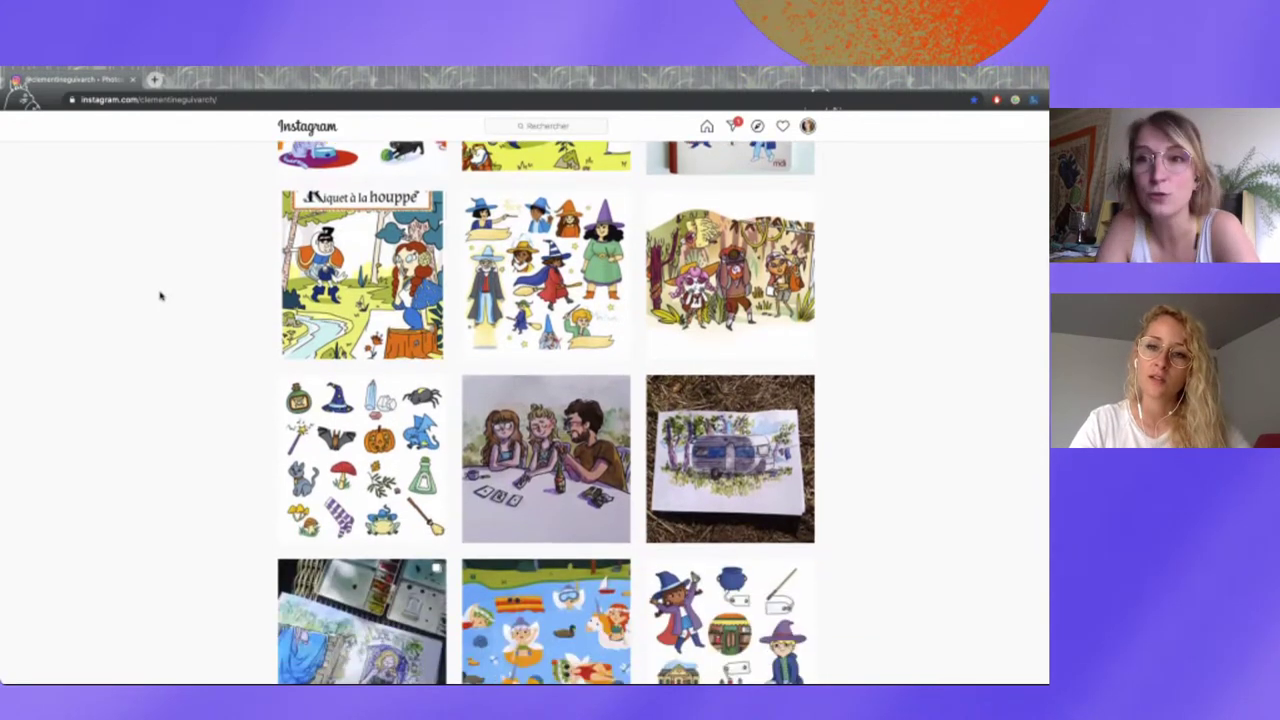
scroll(160, 295, "down", 1)
scroll(160, 295, "up", 1)
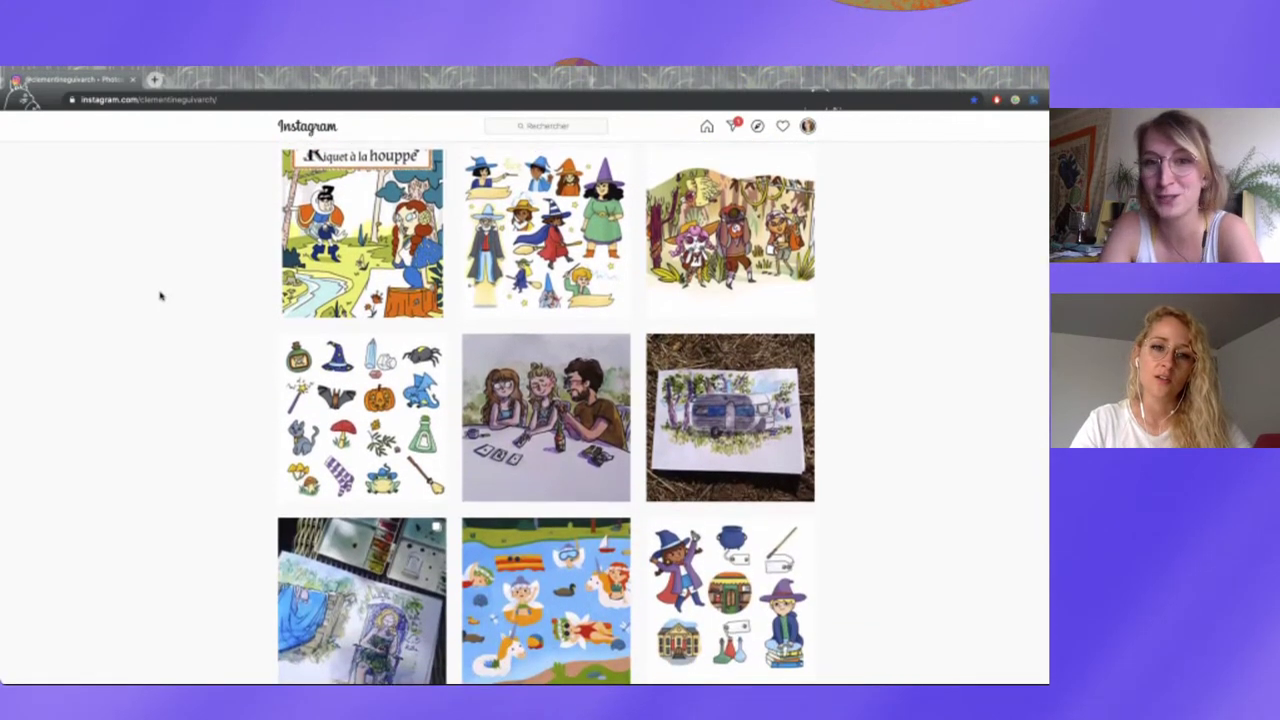
scroll(160, 295, "up", 2)
scroll(160, 295, "up", 1)
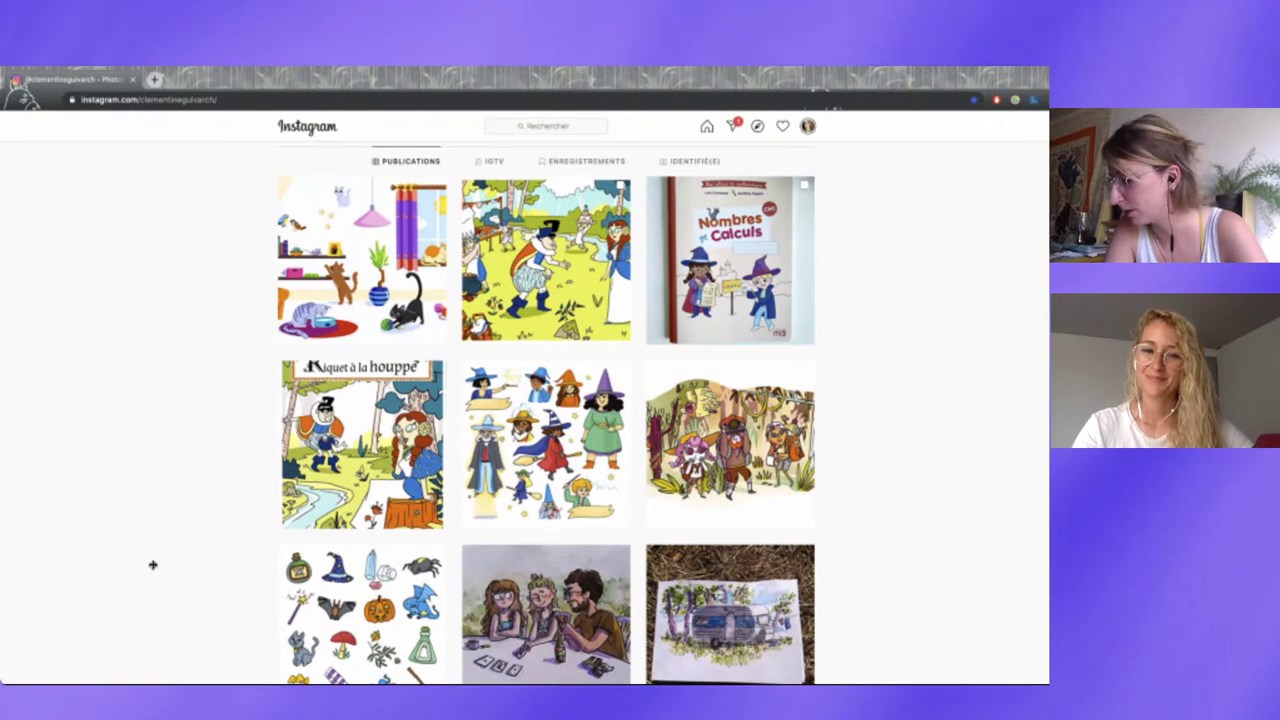
scroll(153, 565, "down", 5)
scroll(153, 565, "down", 1)
scroll(153, 565, "down", 2)
scroll(153, 565, "down", 3)
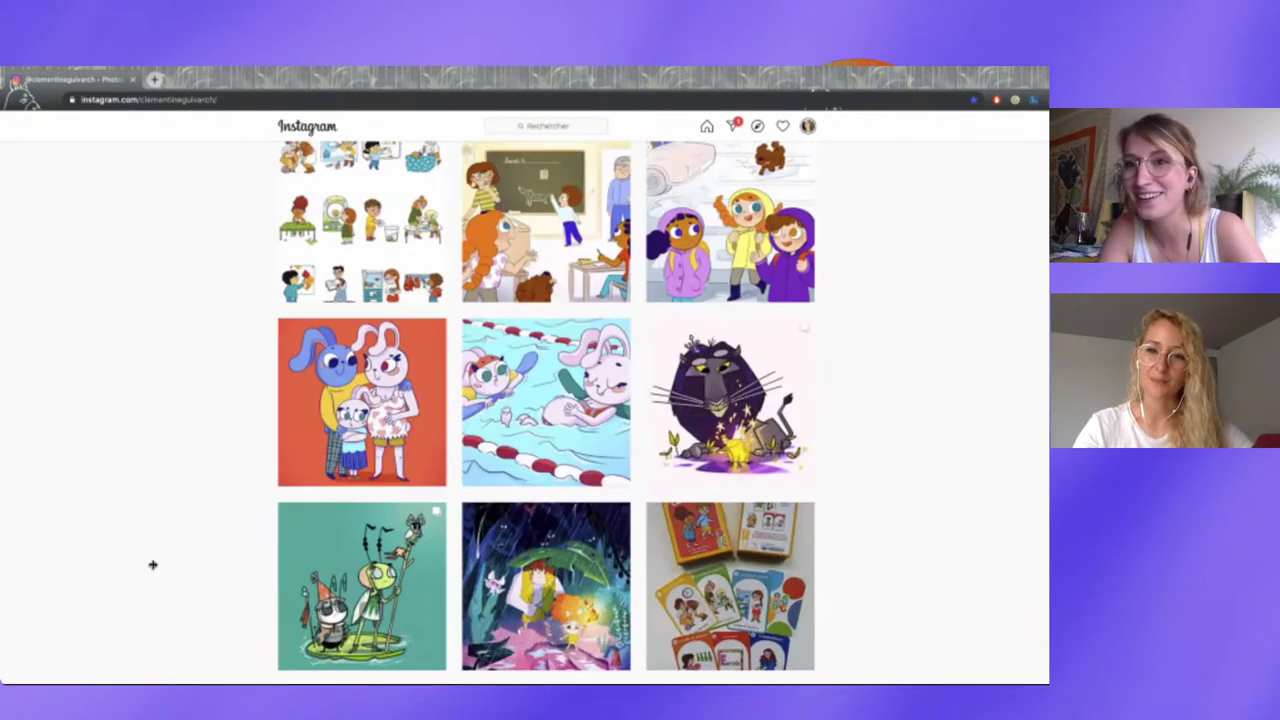
scroll(153, 565, "down", 3)
scroll(153, 565, "down", 3)
scroll(153, 565, "up", 15)
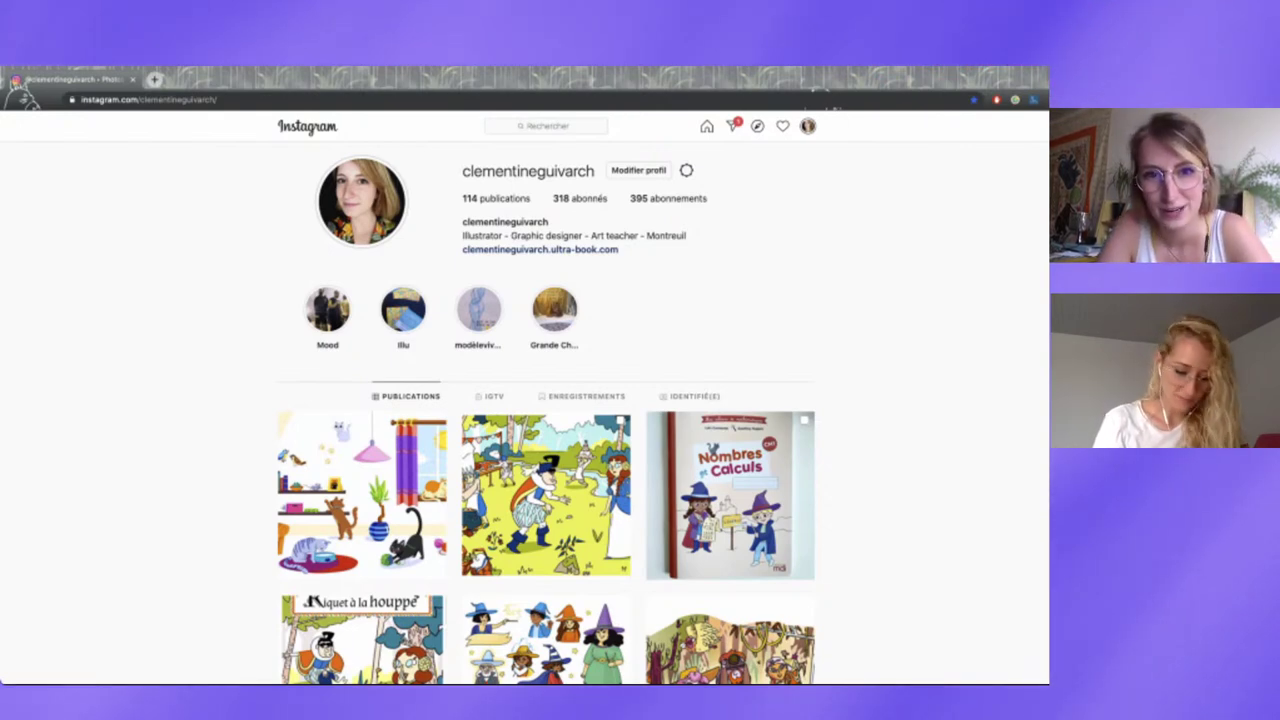
- Switch to Illustrator and open refs.ai, accepting the colour-profile warning with Continuer
key("ctrl+Left")
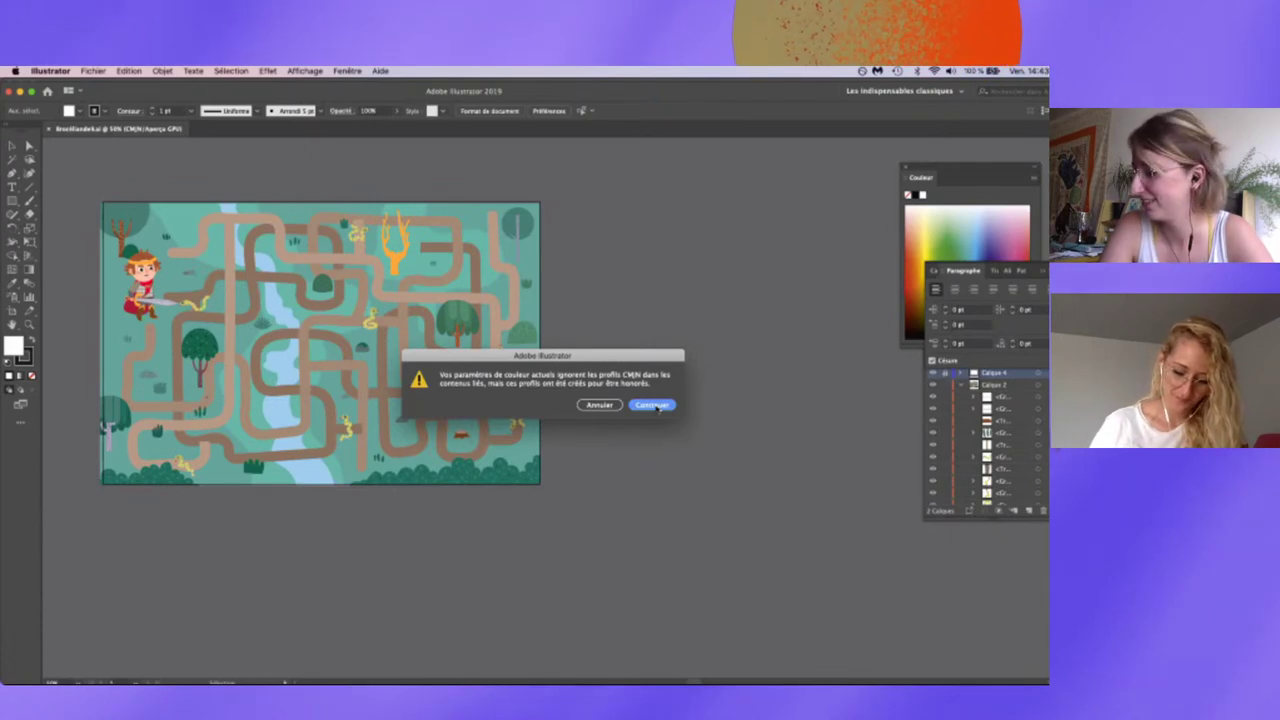
left_click(655, 405)
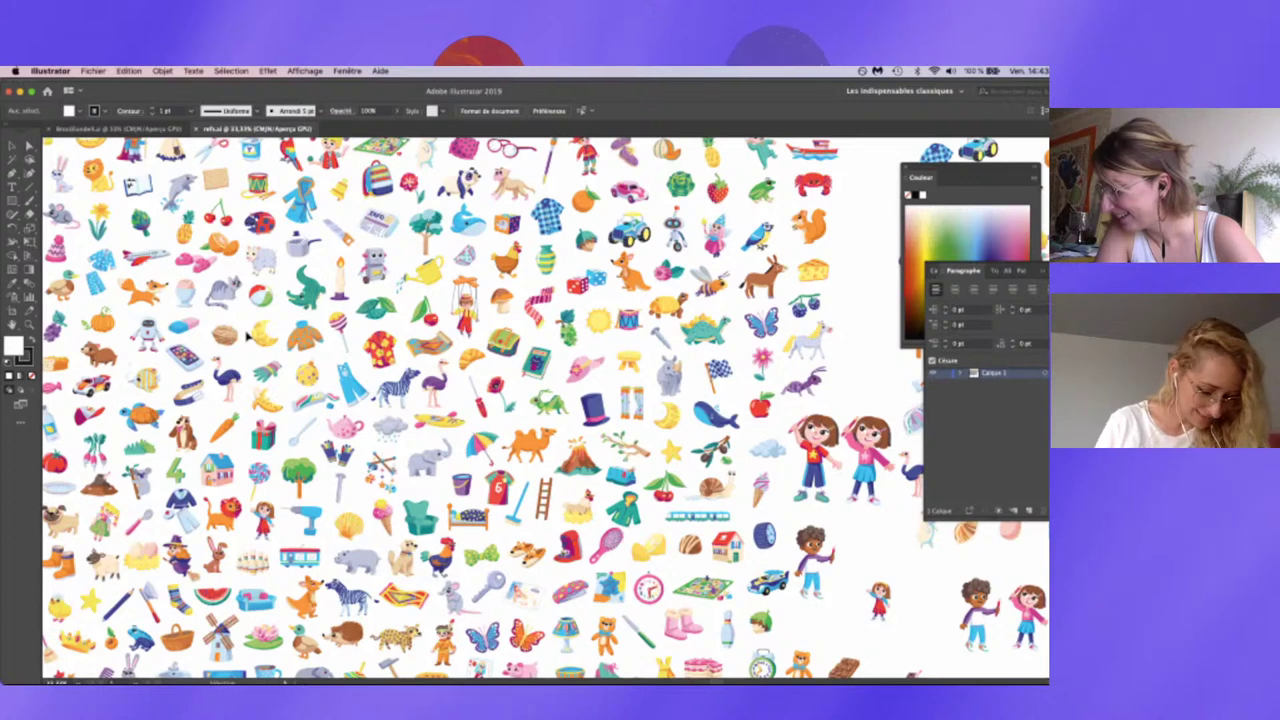
- Open the 'grilles 30 et 31' file, keeping the working CMYK profile in Profil manquant
scroll(248, 338, "left", 5)
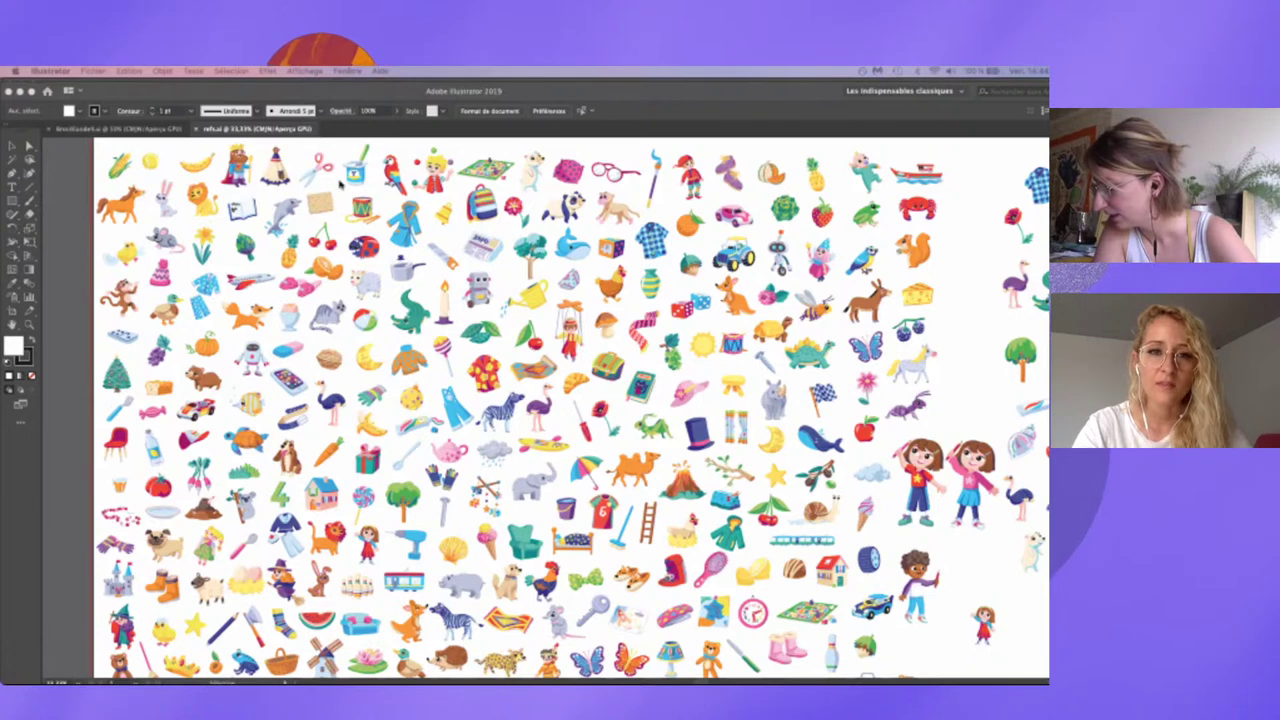
left_click(353, 138)
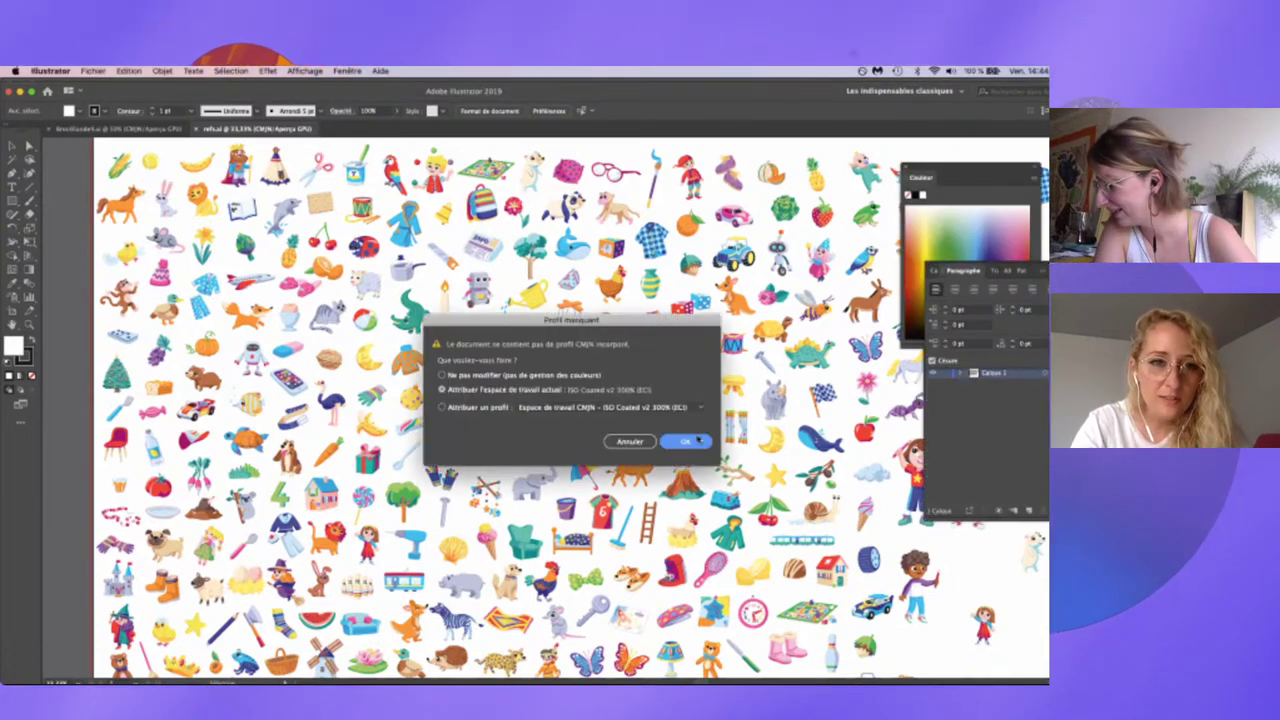
left_click(697, 441)
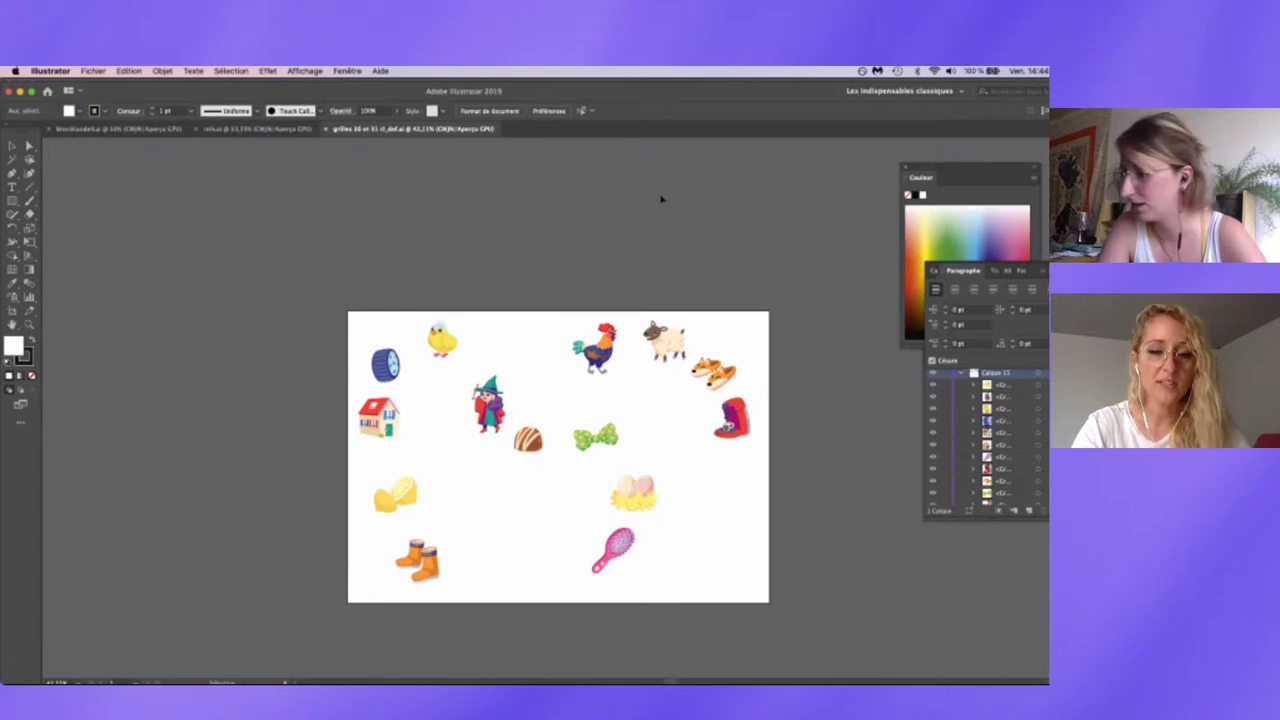
- Return to the refs.ai document and pan across its sheet of illustrations
left_click(231, 131)
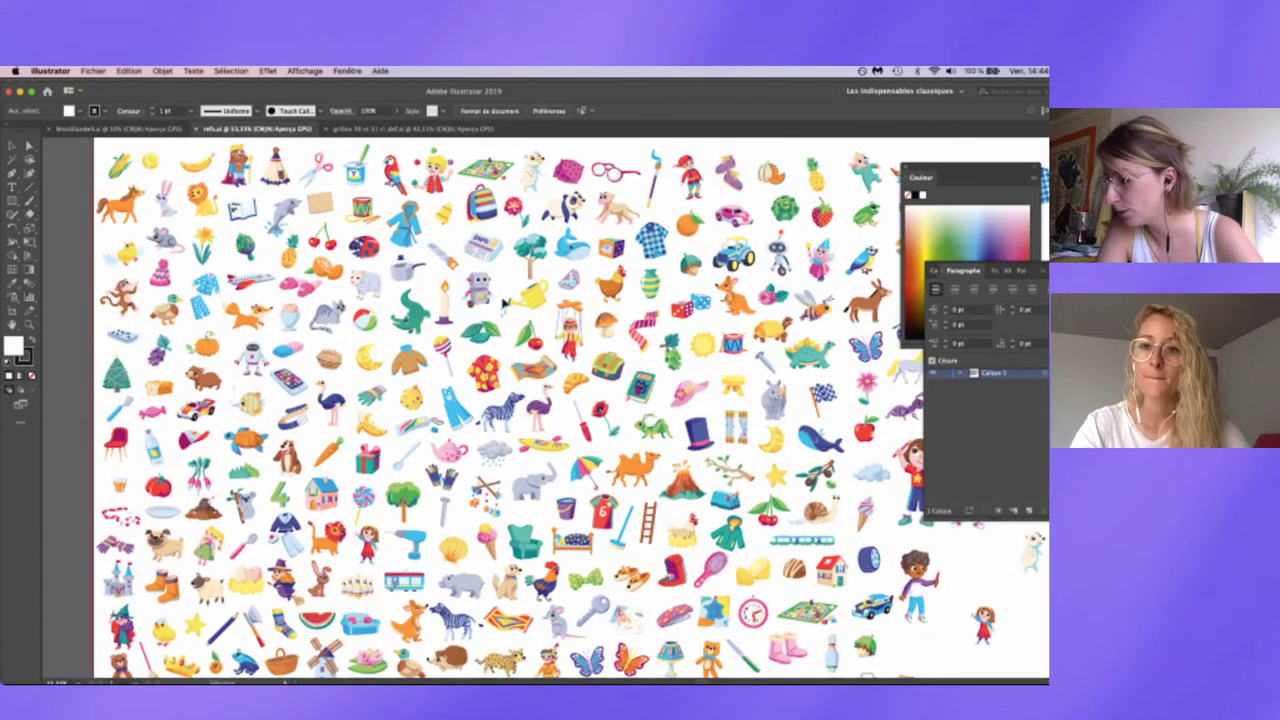
scroll(505, 302, "right", 1)
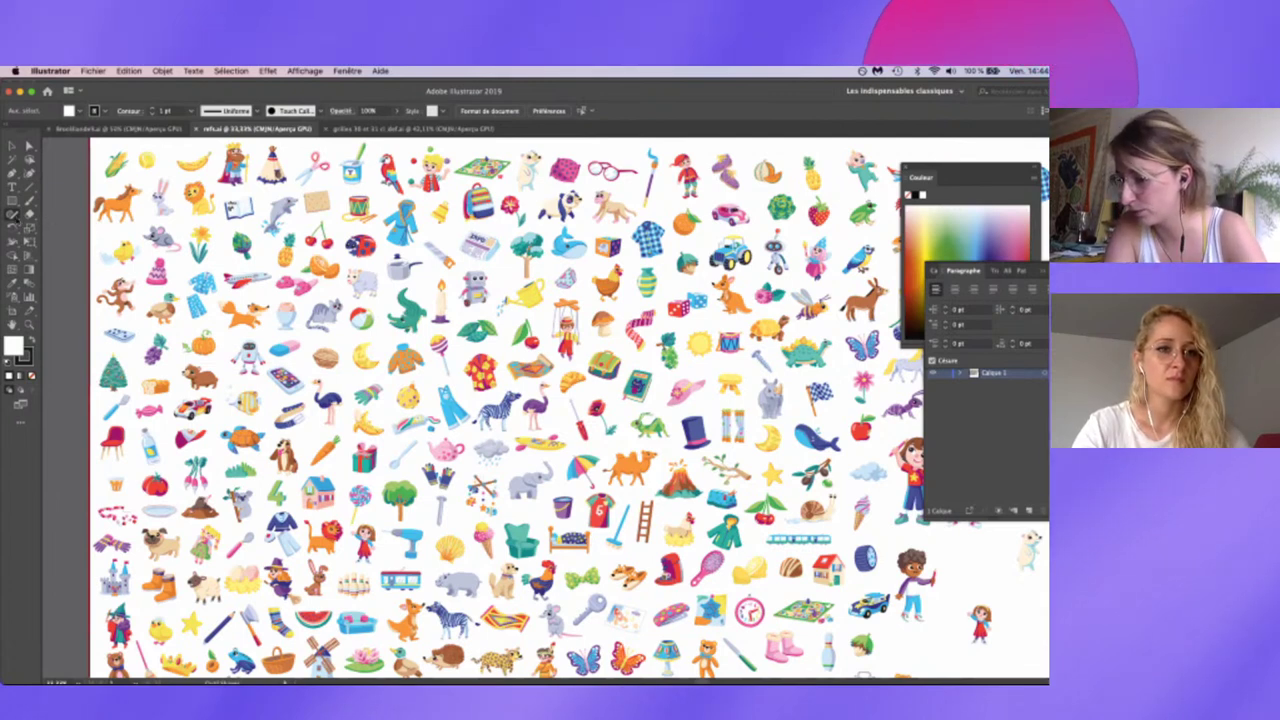
- With the Selection tool, select the ostrich and then the zebra drawings on refs.ai
left_click_drag(12, 214, 48, 228)
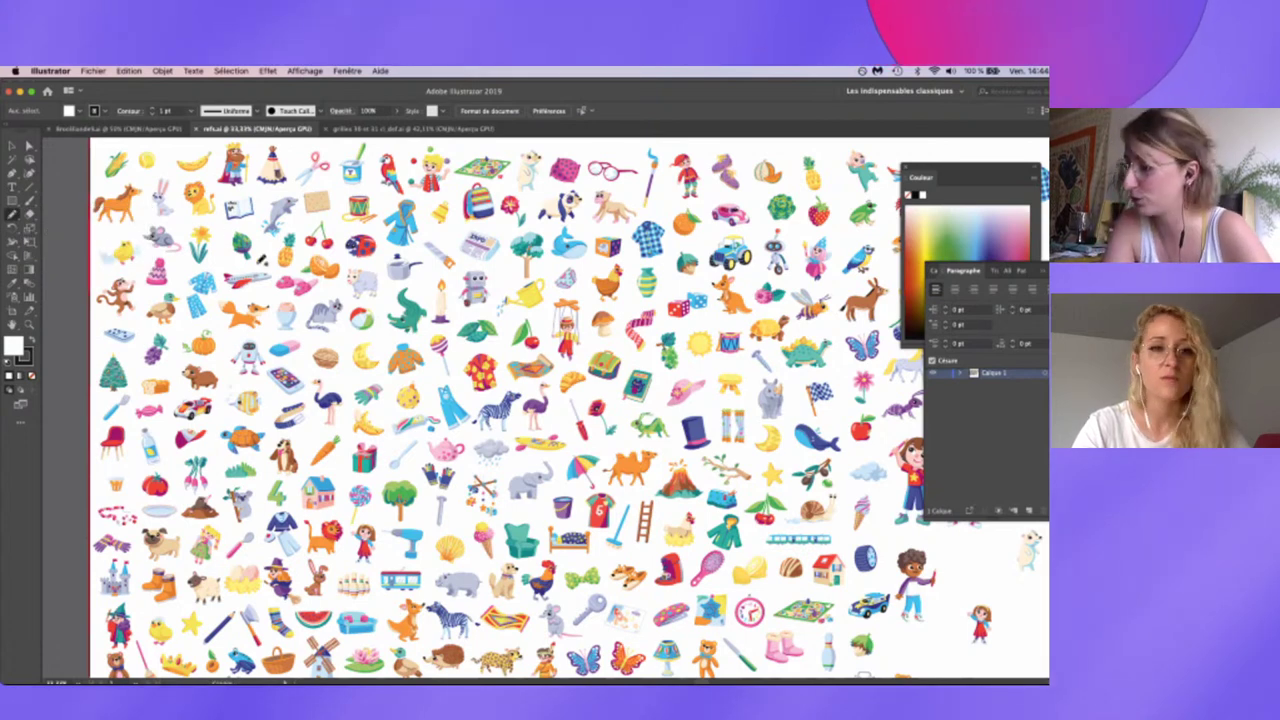
scroll(500, 400, "right", 2)
scroll(500, 400, "down", 2)
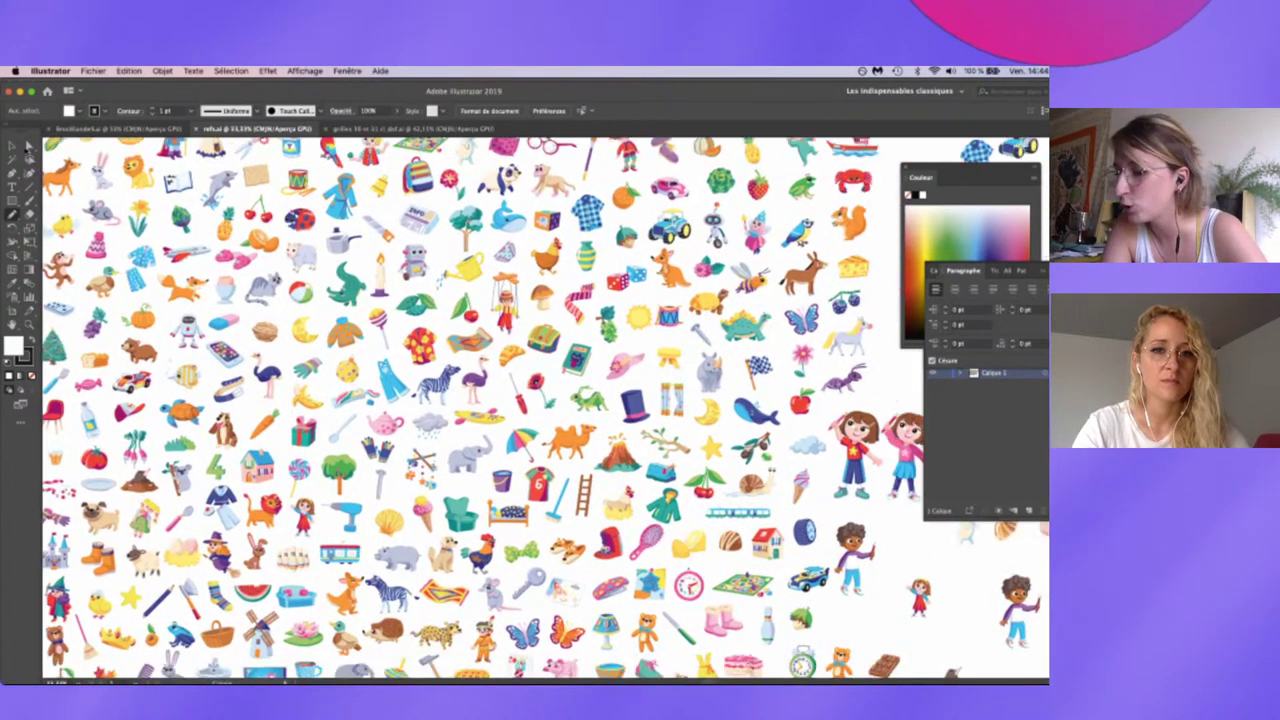
left_click(13, 146)
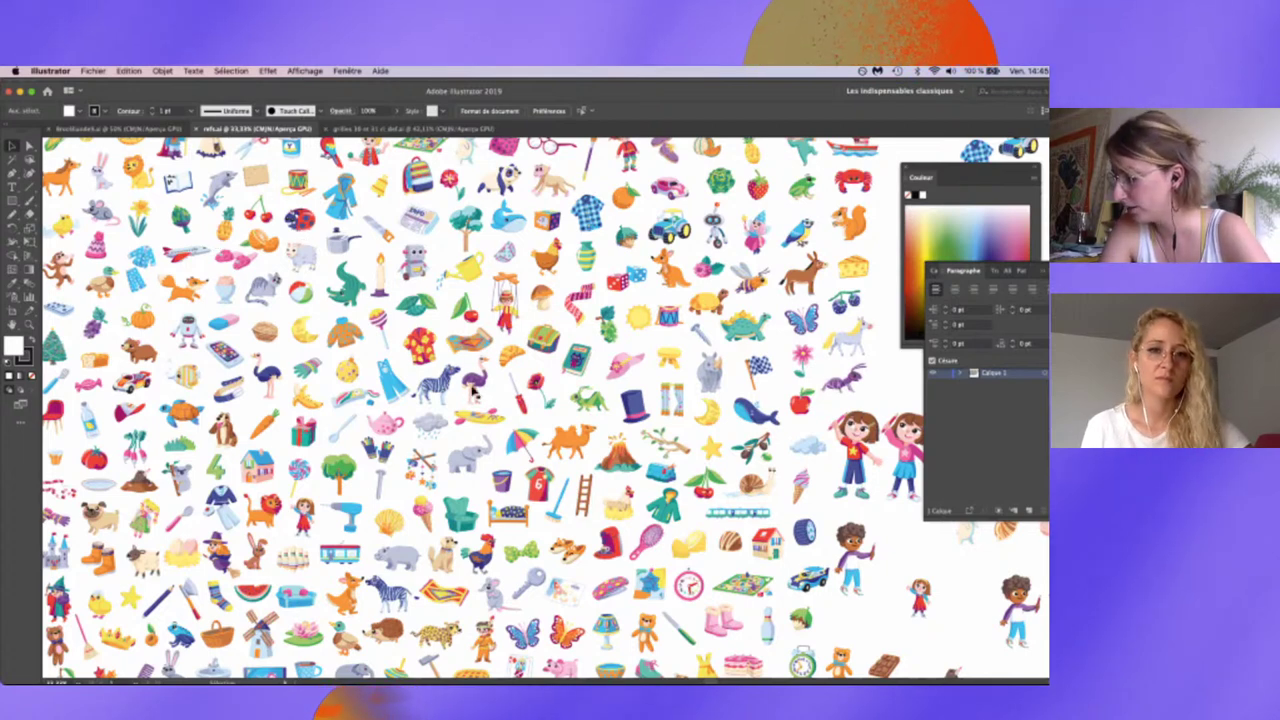
left_click(475, 387)
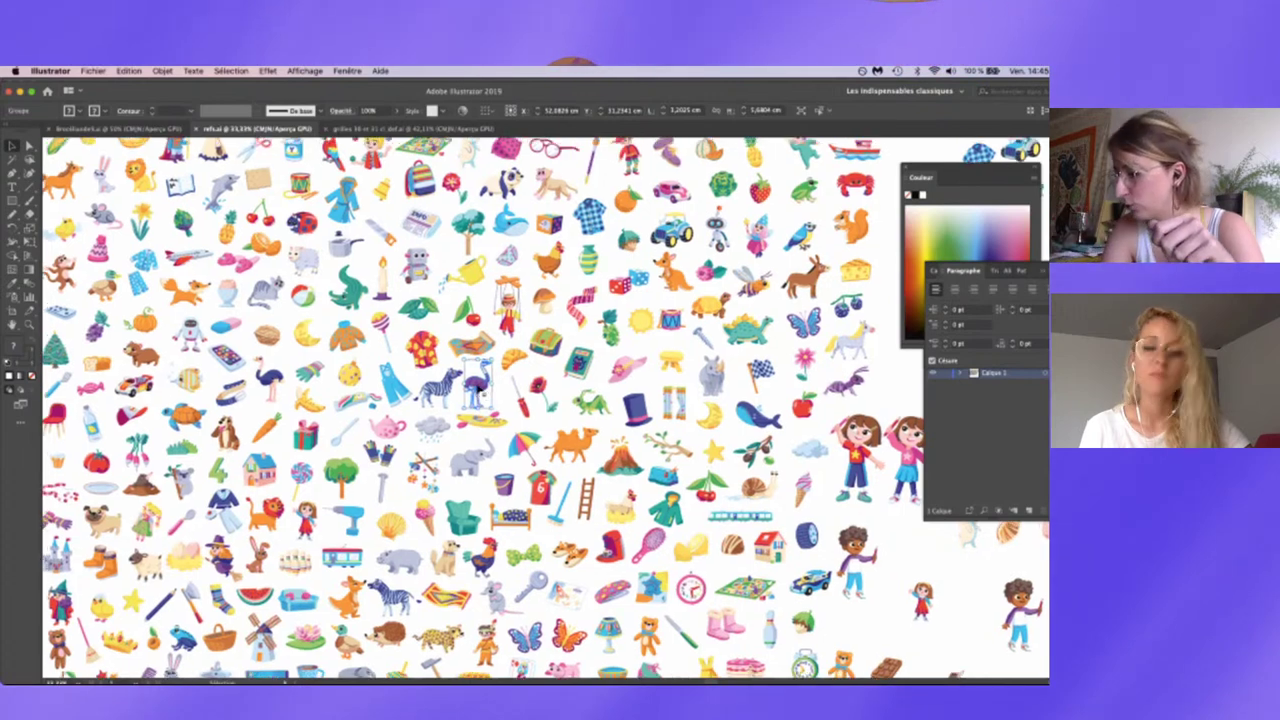
scroll(478, 392, "left", 5)
scroll(478, 392, "up", 3)
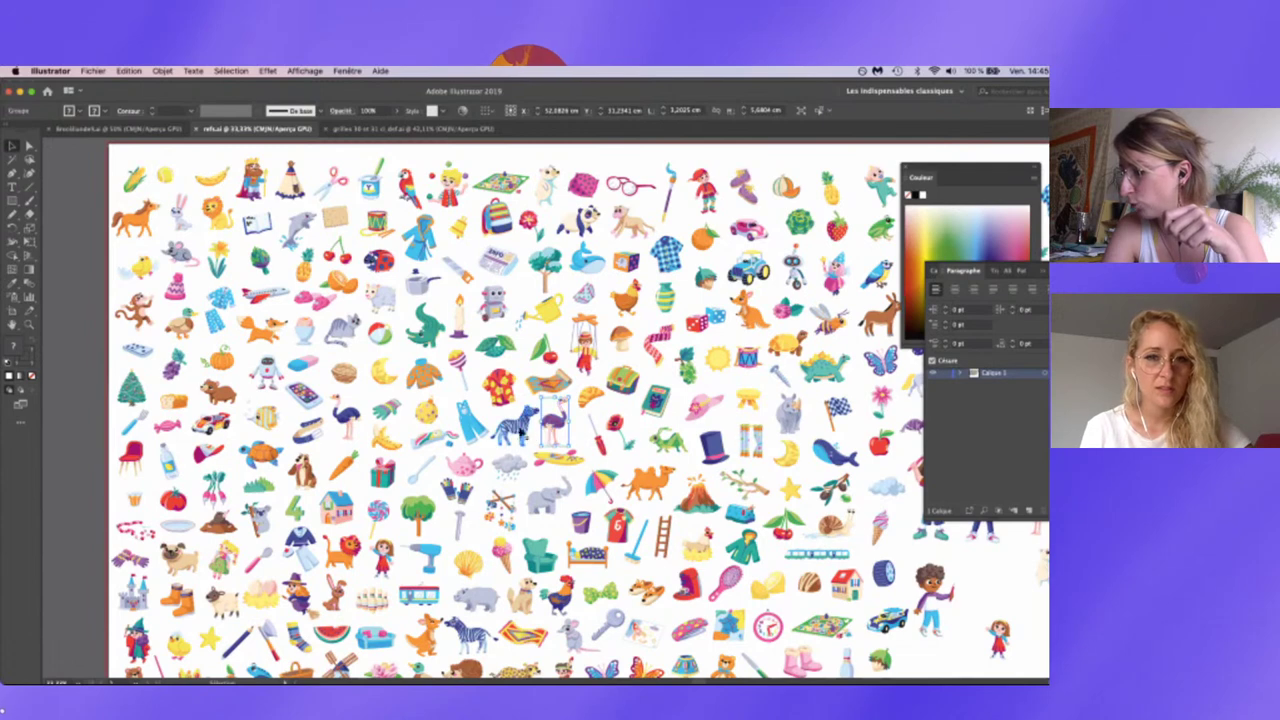
left_click(515, 430)
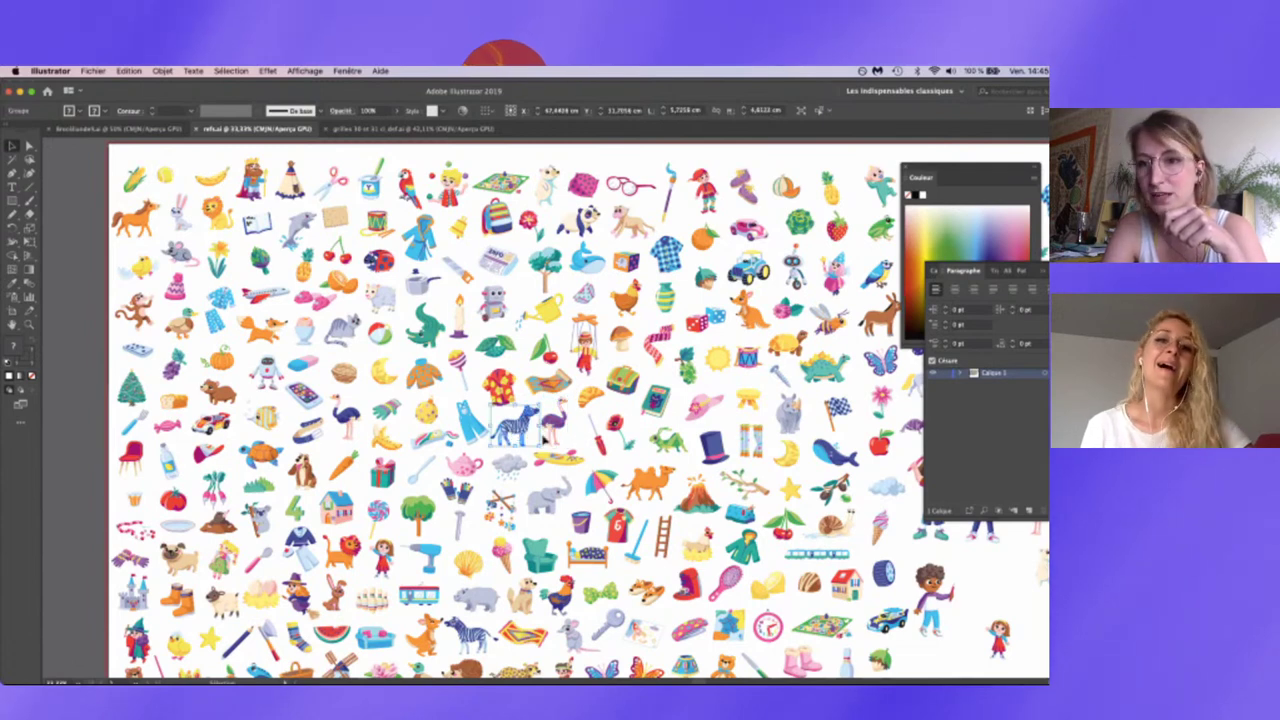
- Pan across the sheet and select the clownfish near the bottom
scroll(540, 436, "right", 5)
scroll(540, 436, "down", 4)
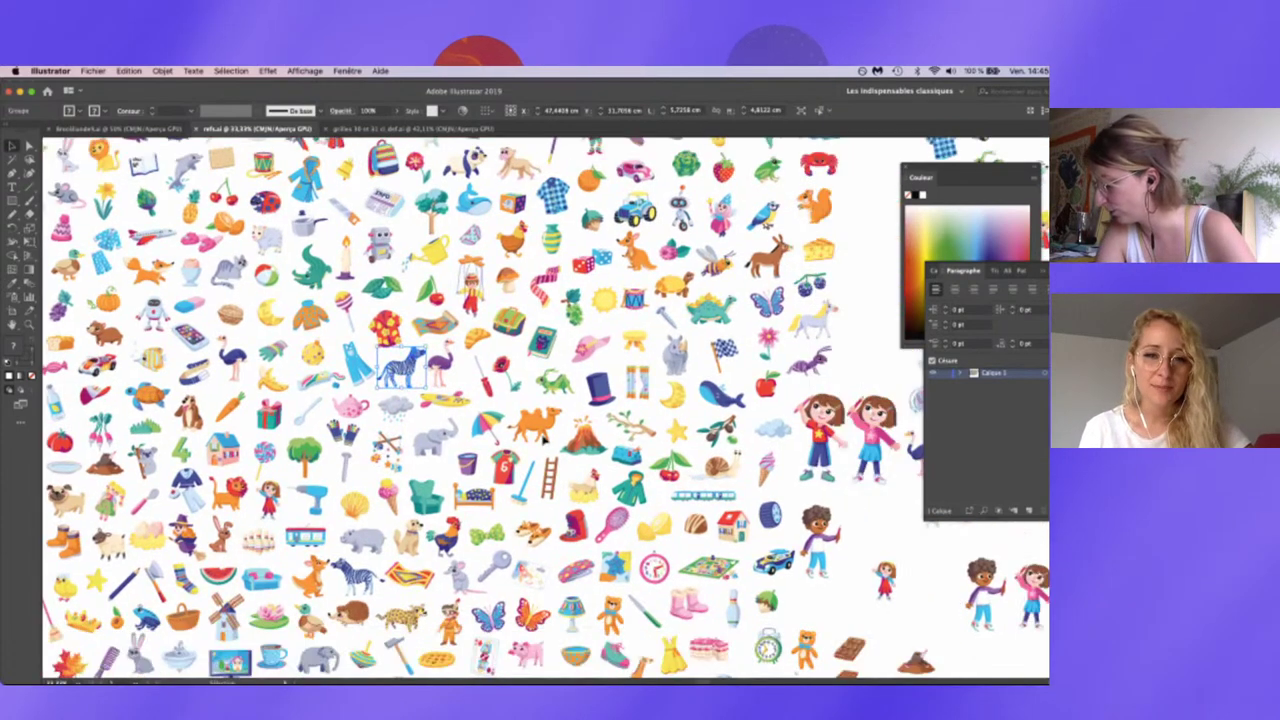
scroll(541, 439, "right", 5)
scroll(541, 439, "up", 3)
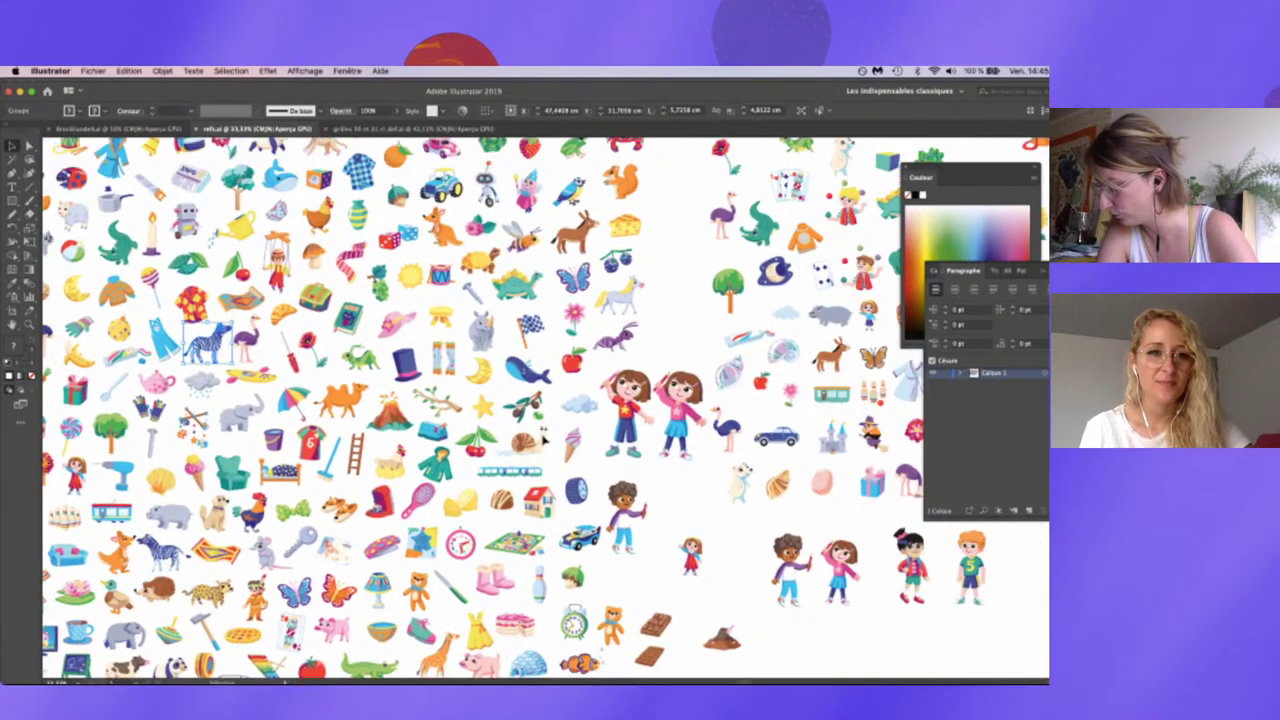
scroll(541, 439, "left", 3)
scroll(541, 439, "down", 2)
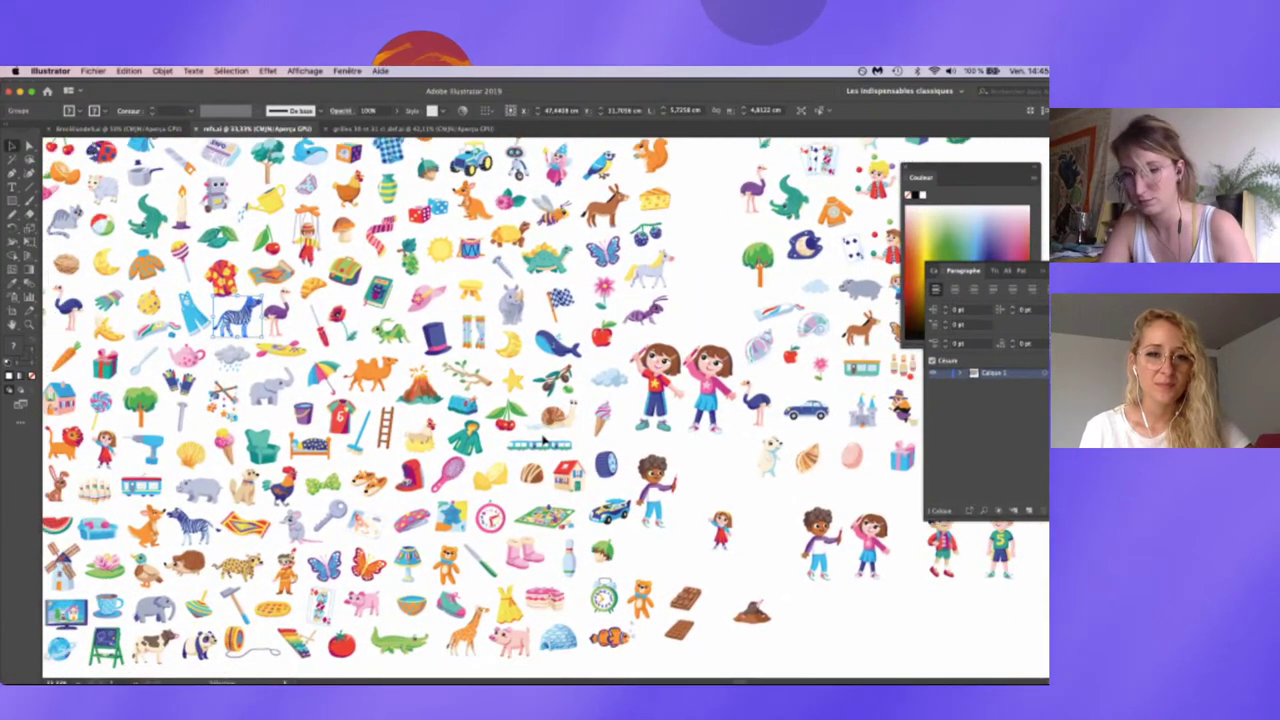
left_click(612, 636)
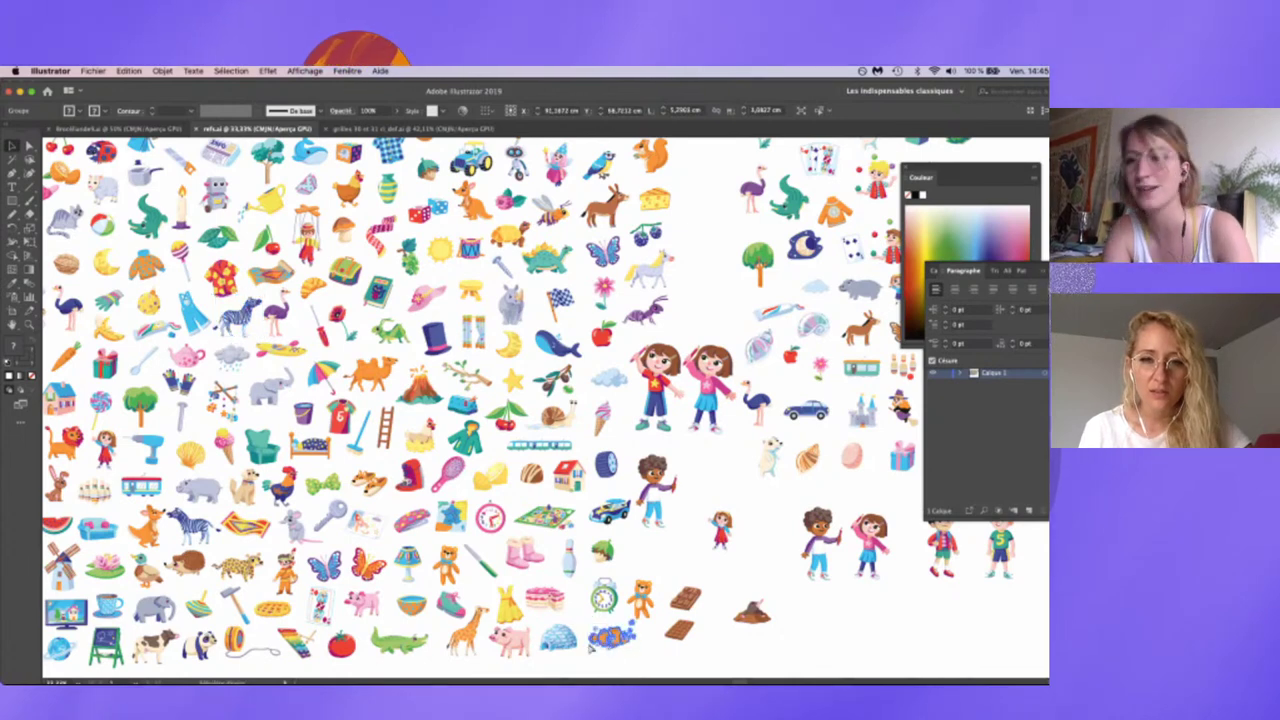
- Zoom in on the clownfish and nudge it with its bubbles slightly up-left
key("super+1")
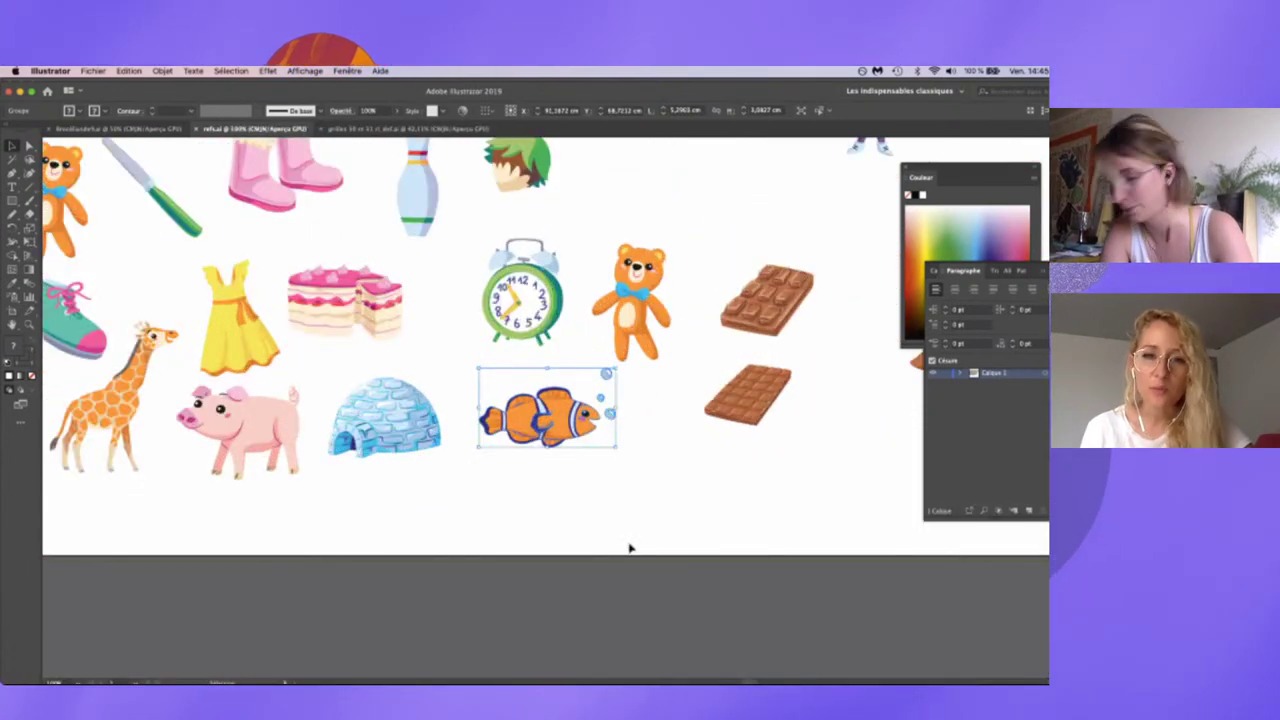
key("super+plus")
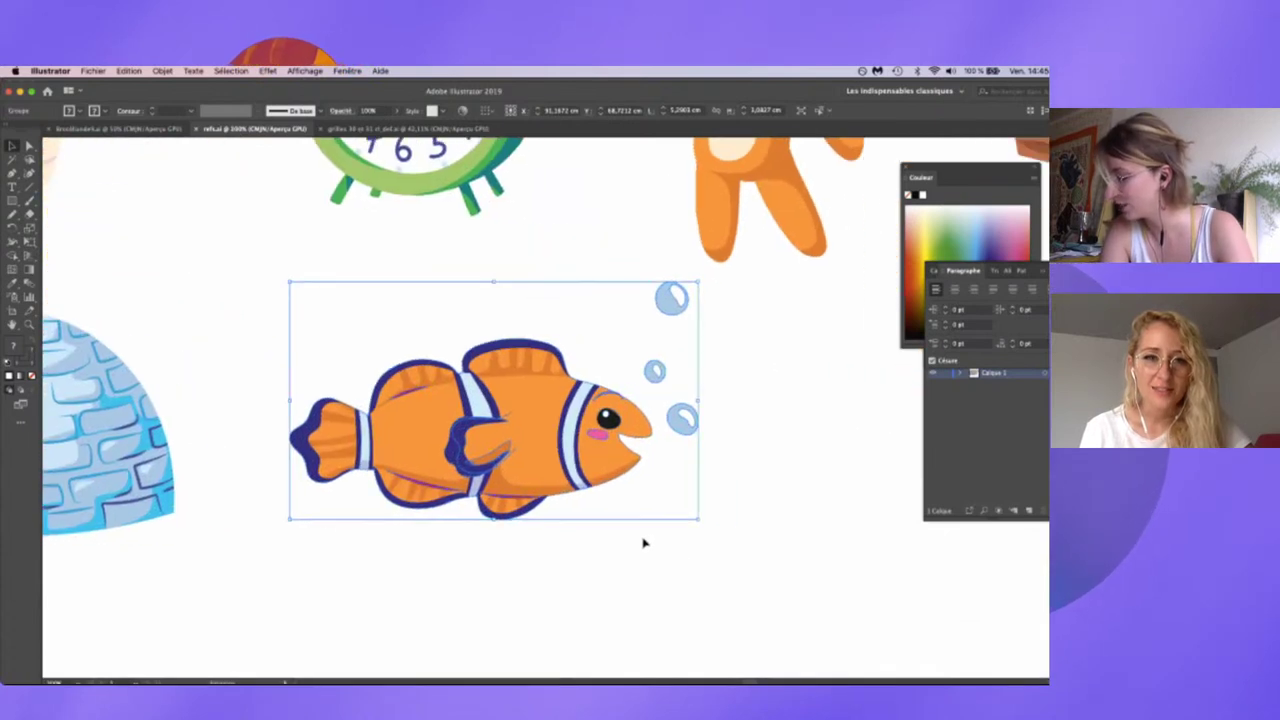
left_click(731, 500)
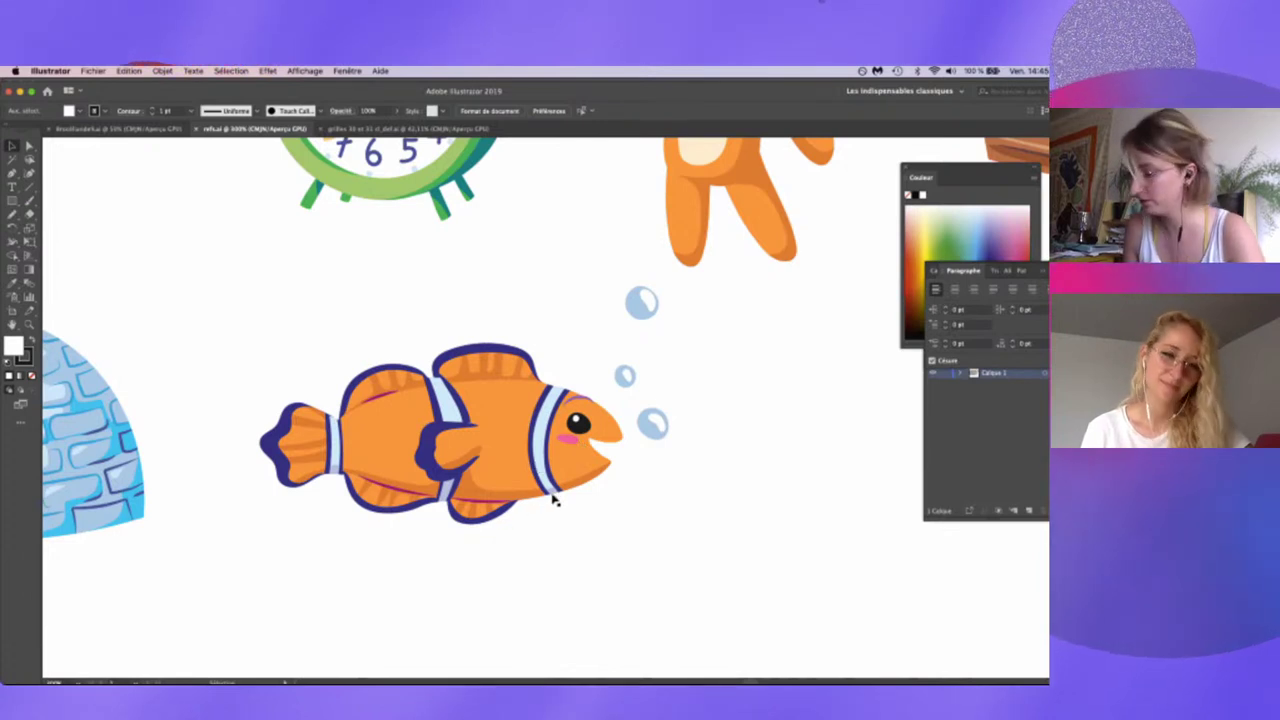
left_click_drag(549, 496, 523, 476)
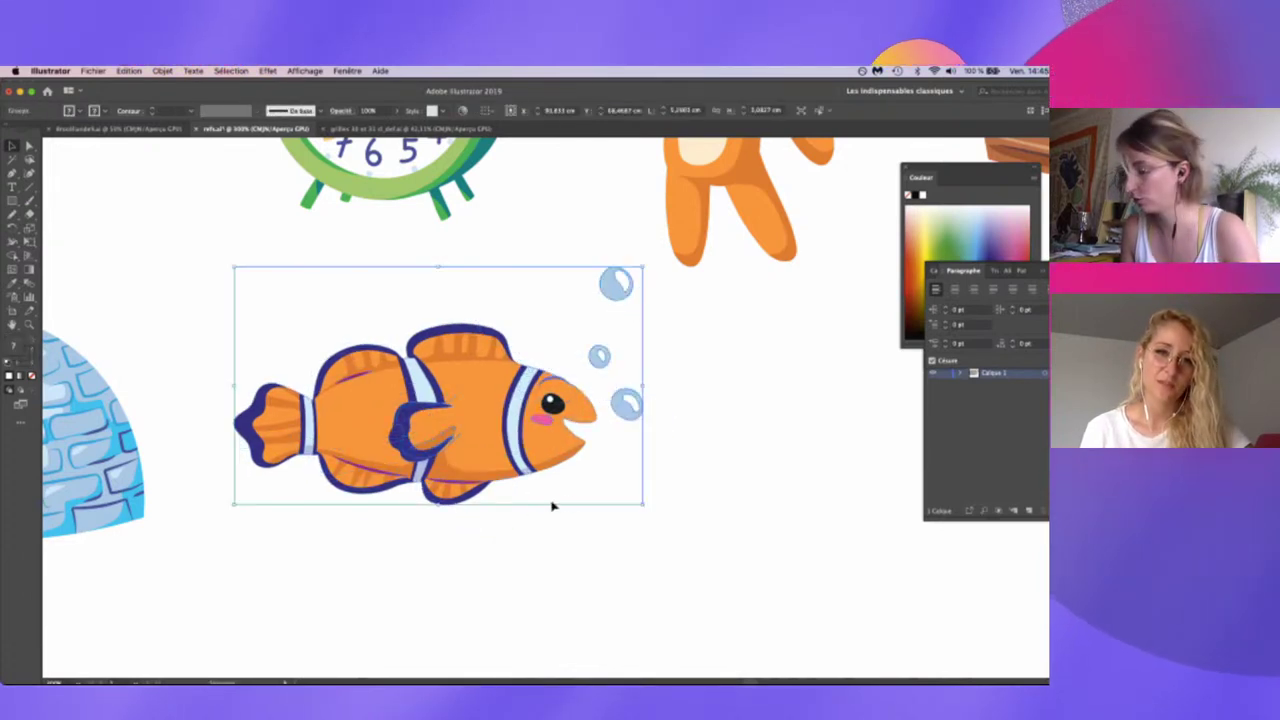
scroll(580, 480, "down", 3)
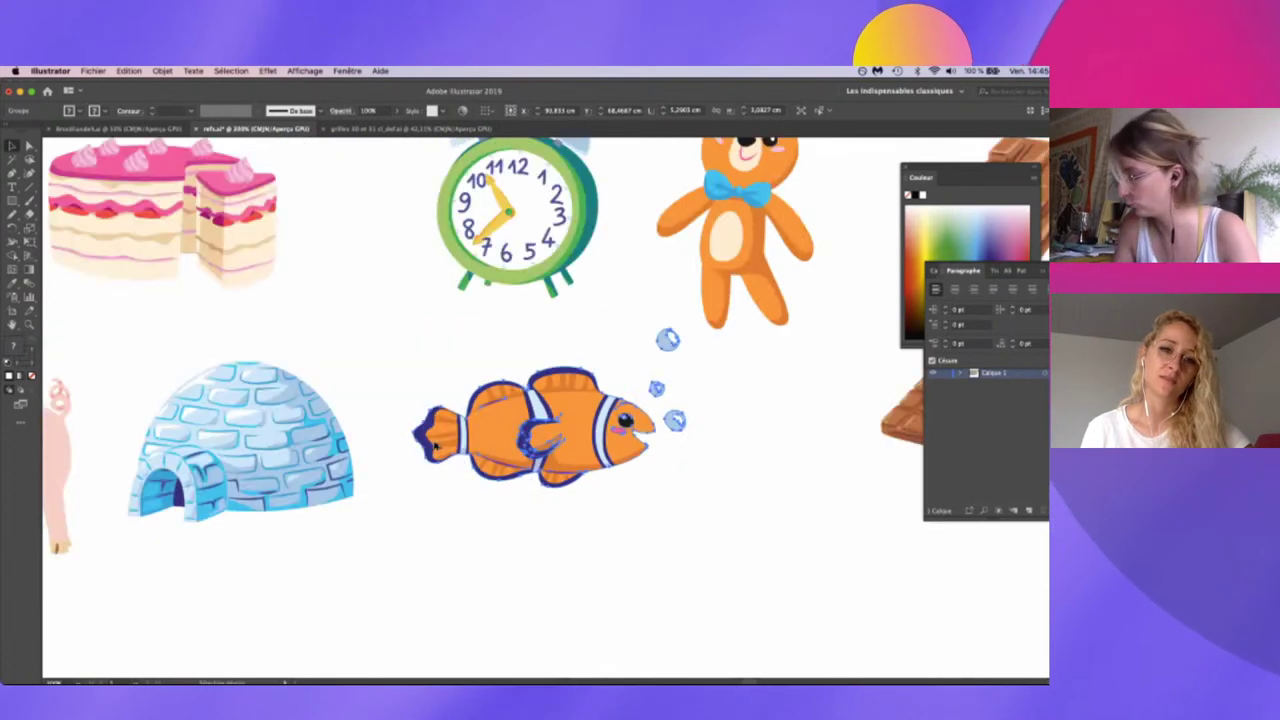
- Alt-drag a copy of the clownfish and bubbles to just below the original
left_click_drag(622, 472, 642, 628, "alt")
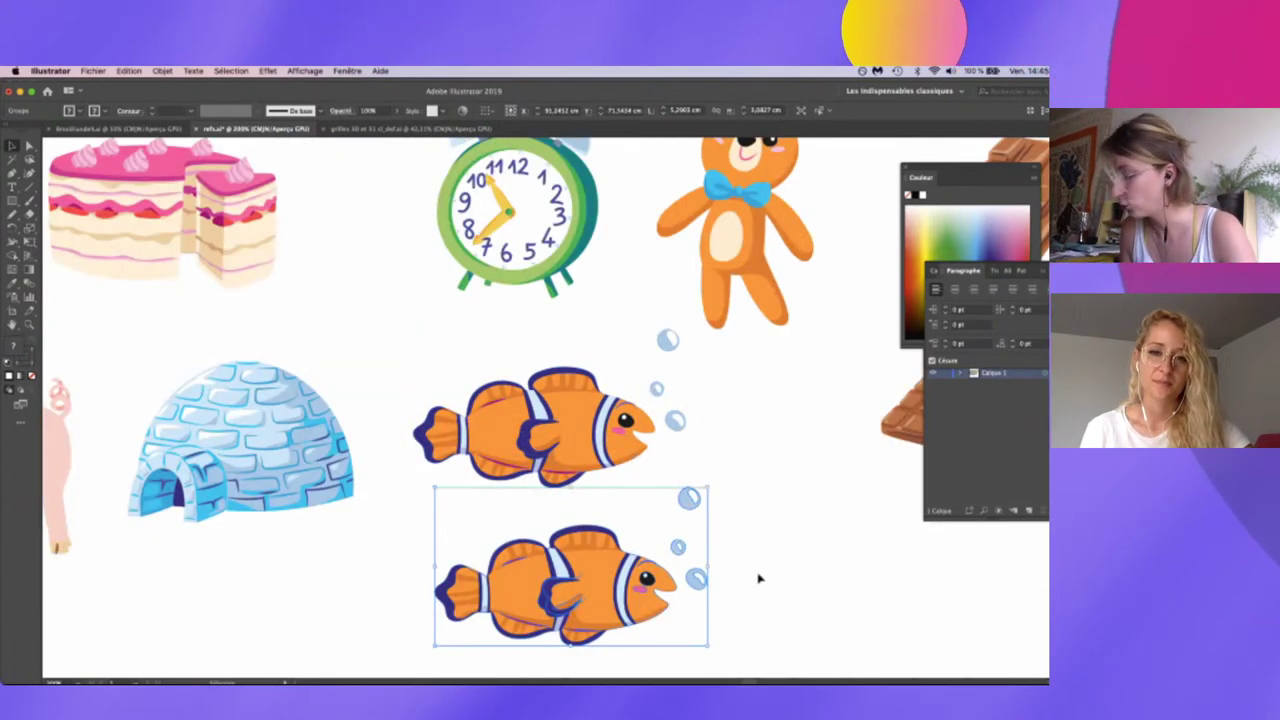
scroll(700, 560, "down", 3)
scroll(700, 560, "right", 3)
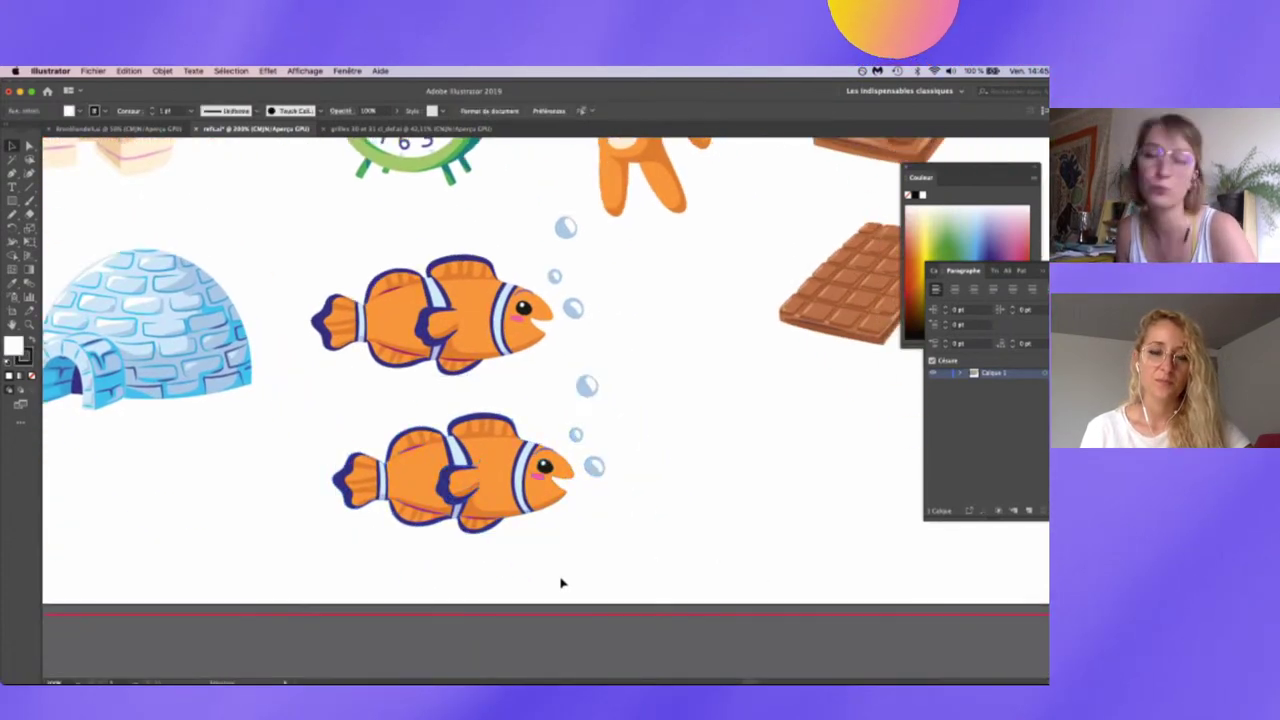
scroll(561, 583, "up", 3)
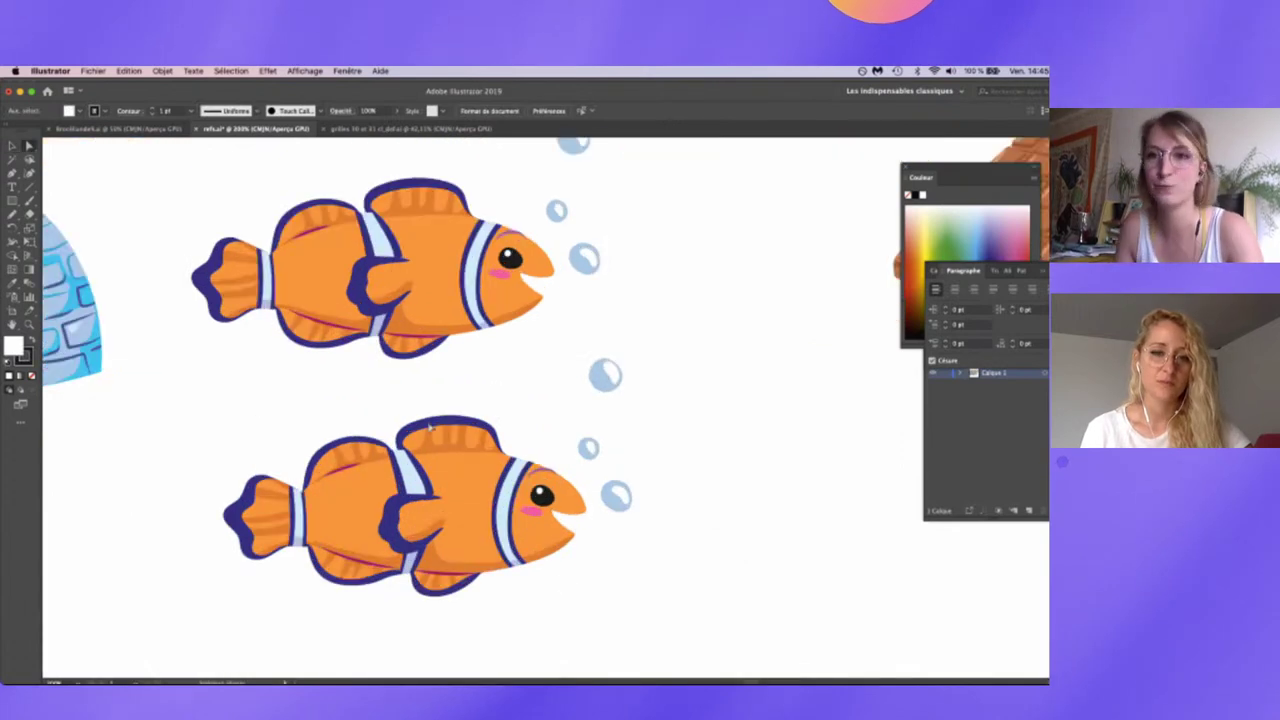
scroll(481, 362, "down", 3)
scroll(481, 362, "right", 2)
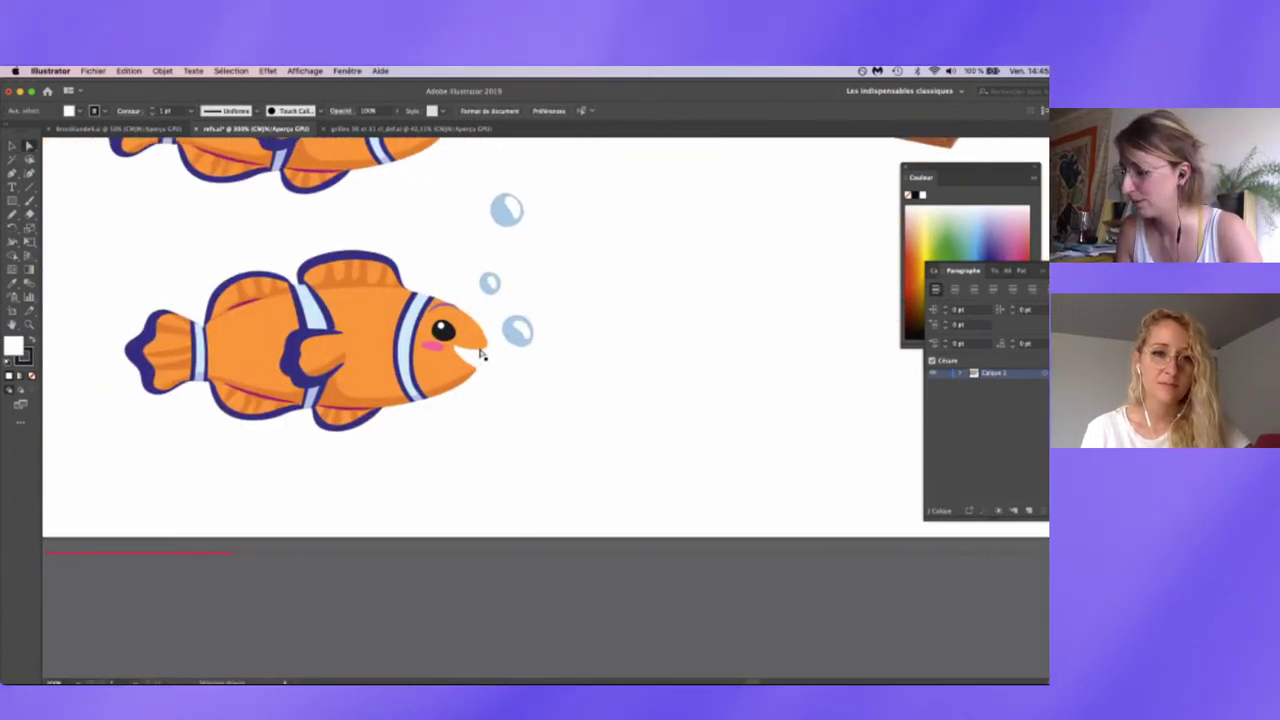
left_click(460, 370)
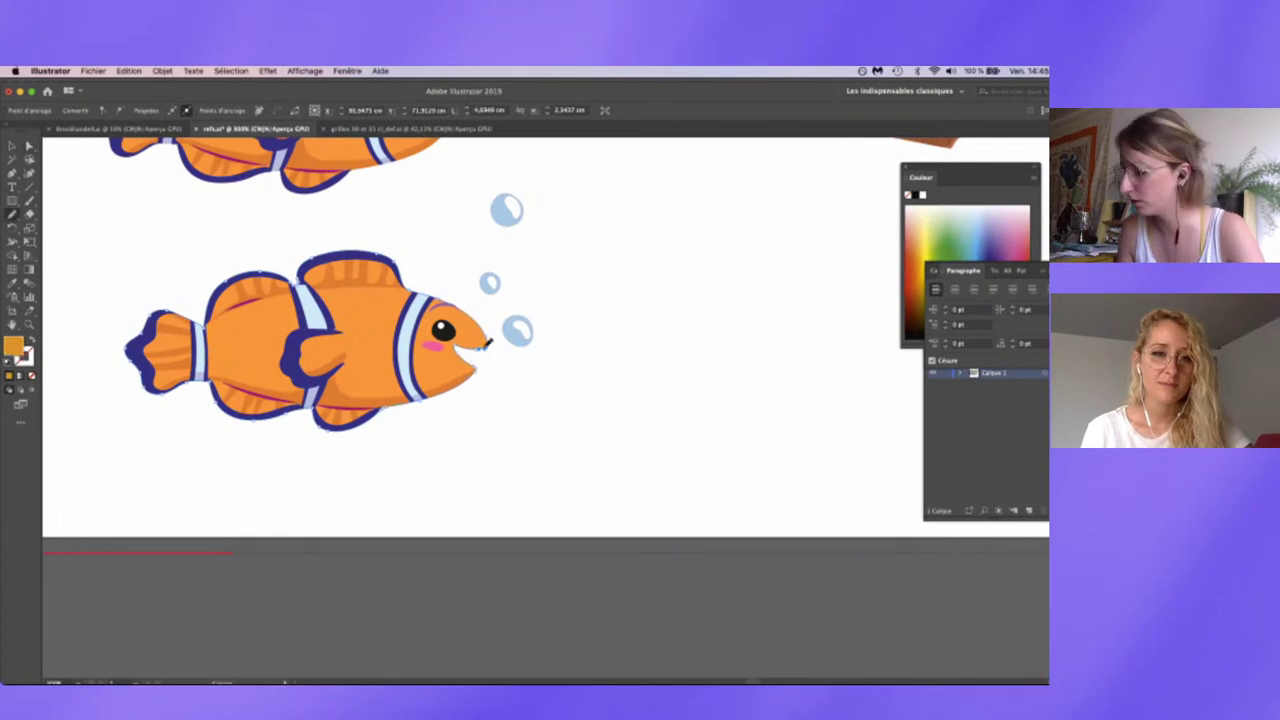
left_click(474, 362)
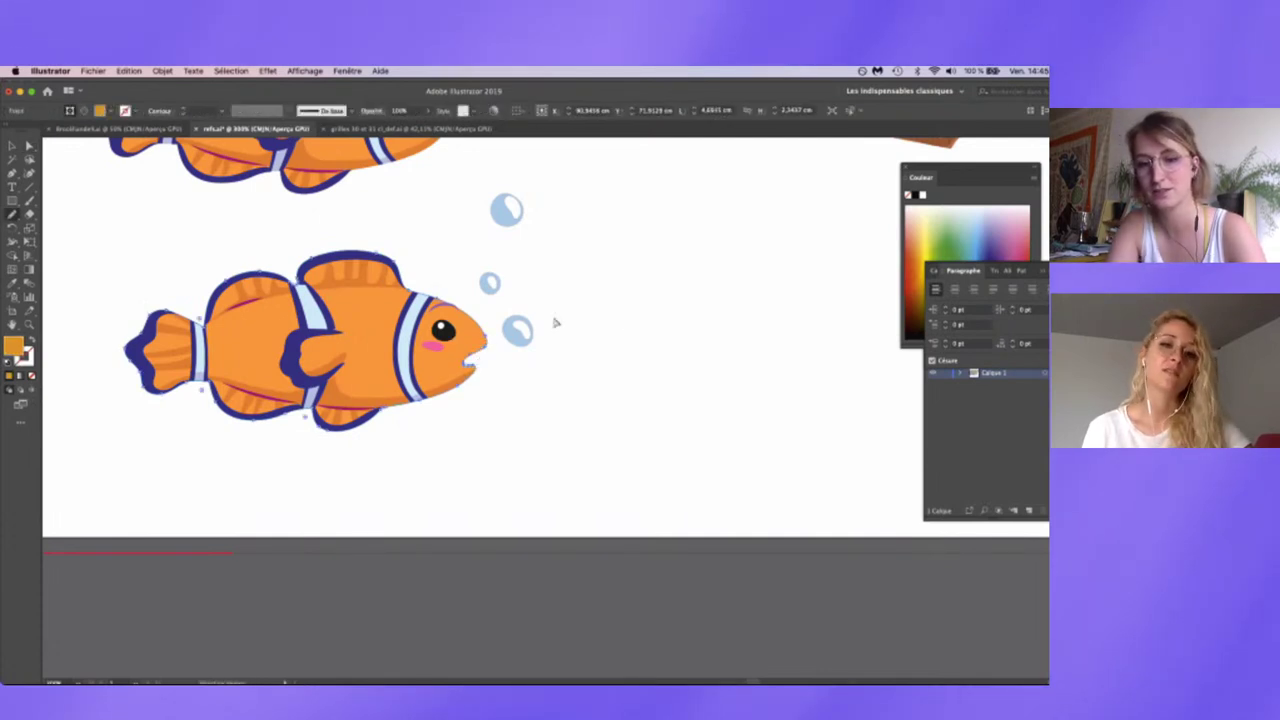
scroll(555, 322, "up", 2)
scroll(422, 465, "right", 5)
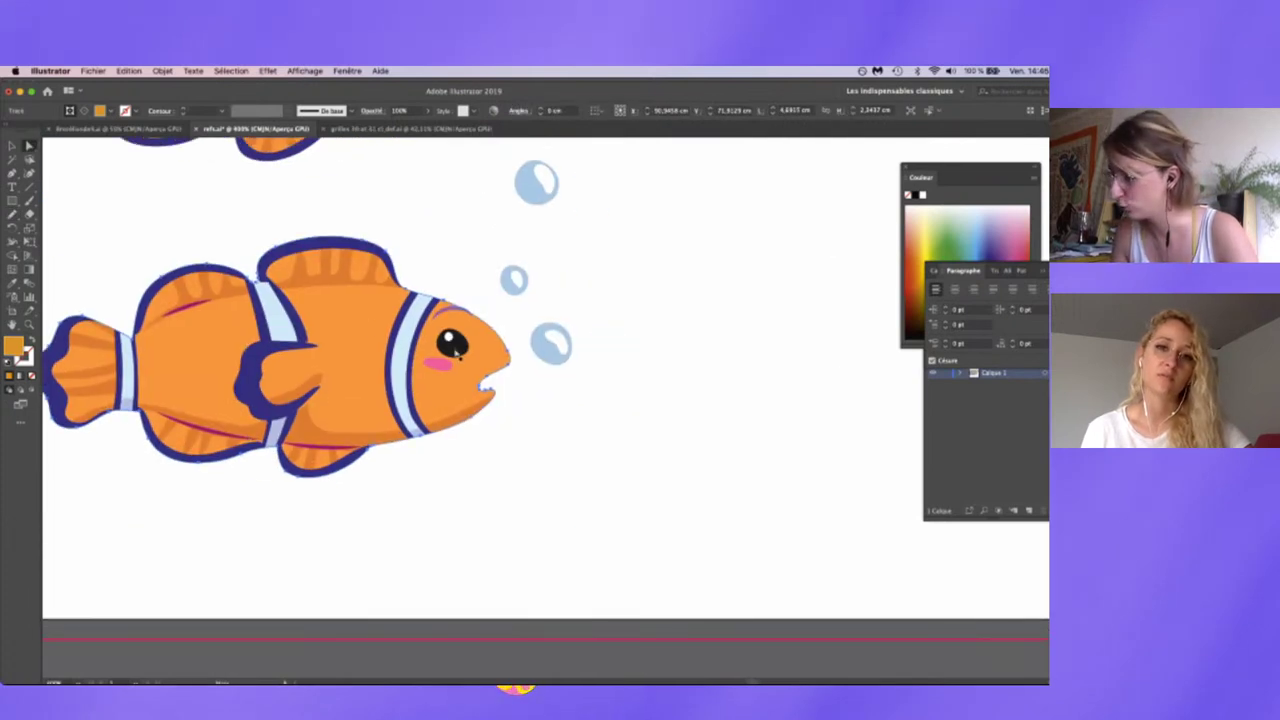
left_click(477, 257)
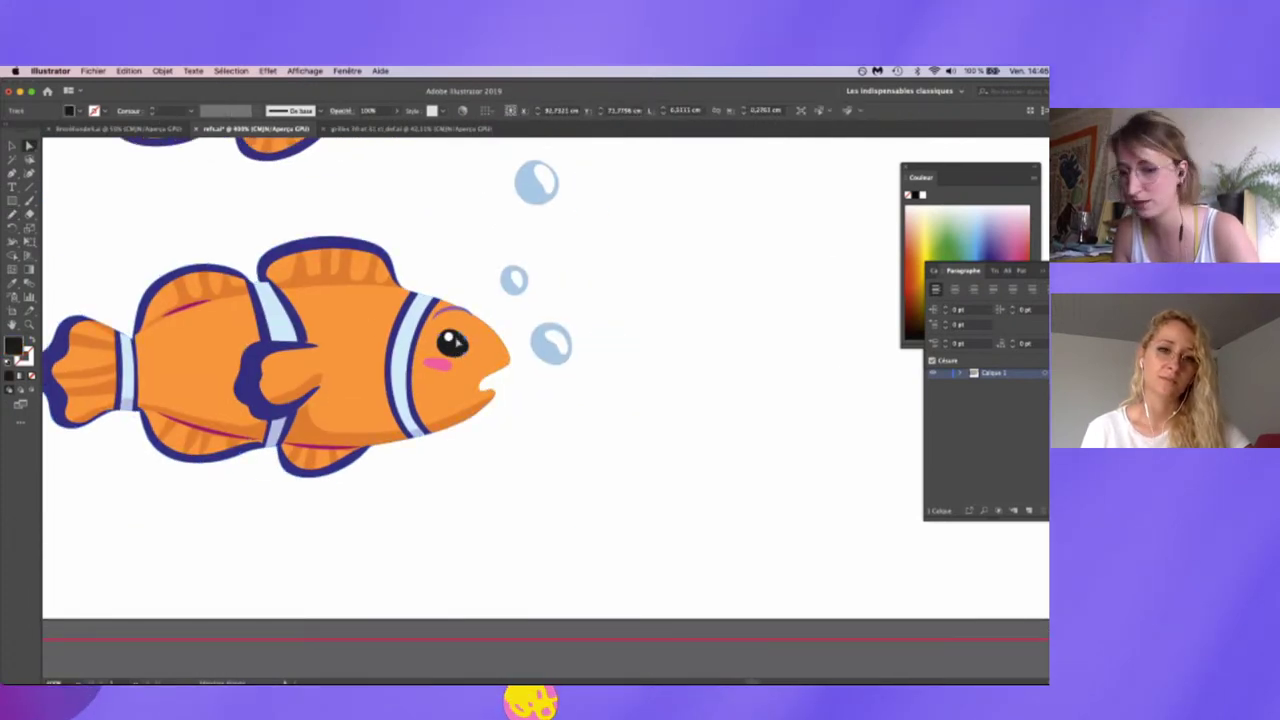
left_click_drag(440, 342, 484, 336)
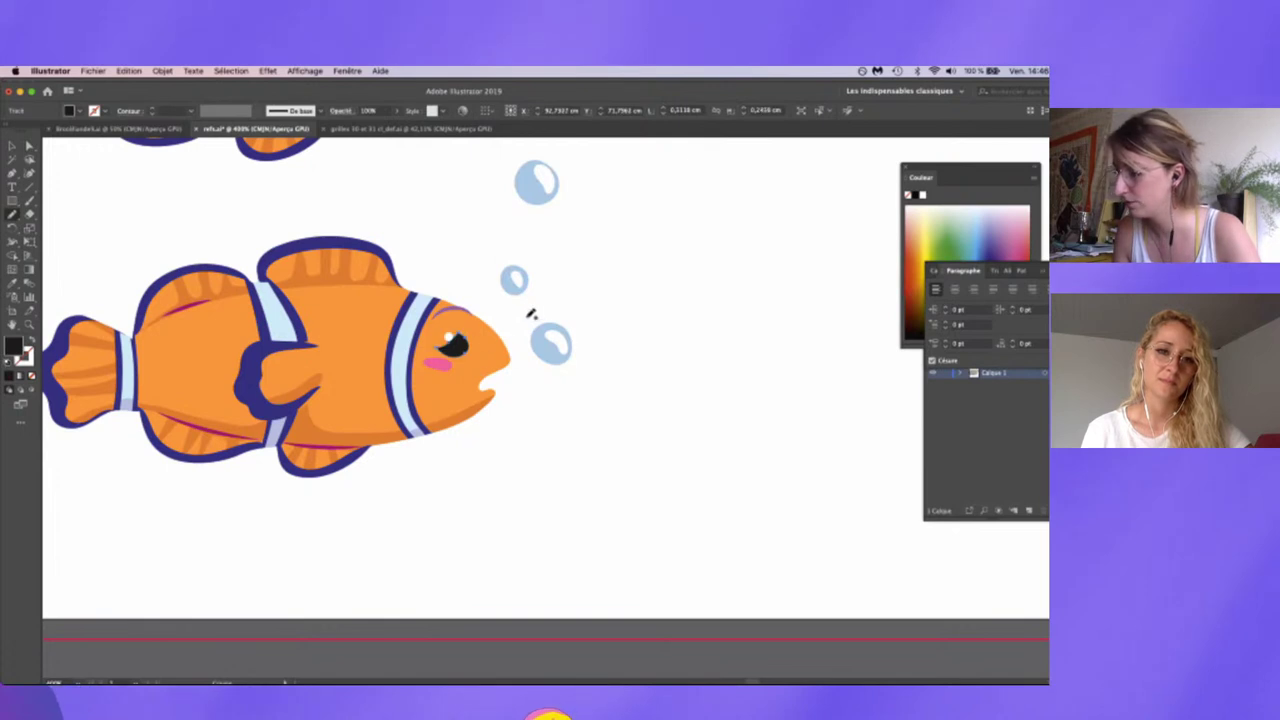
key("v")
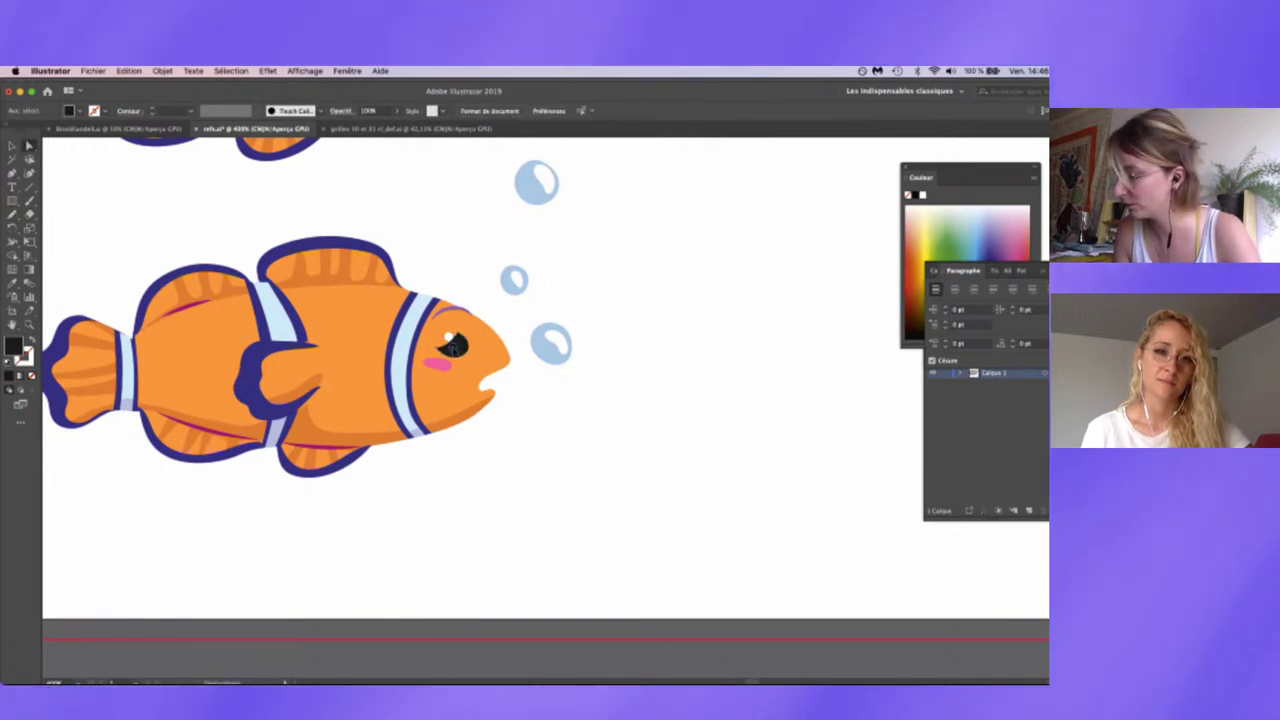
left_click(458, 314)
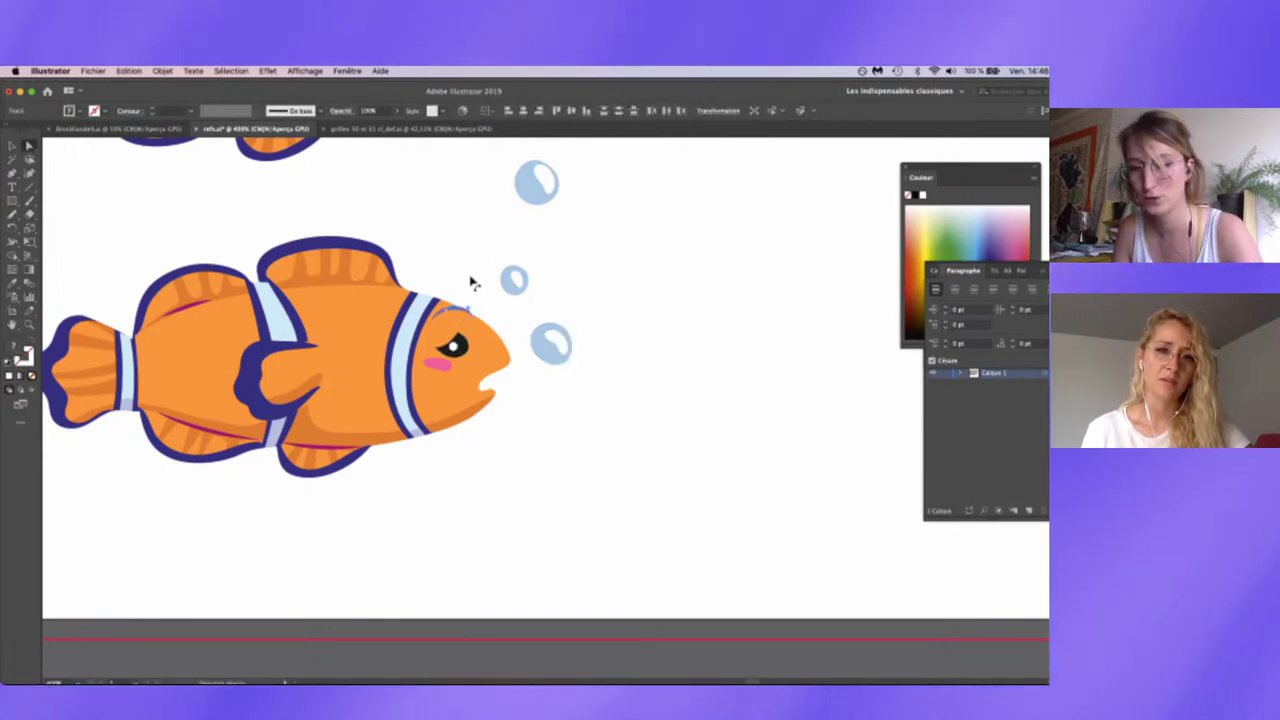
key("b")
left_click_drag(463, 278, 440, 321)
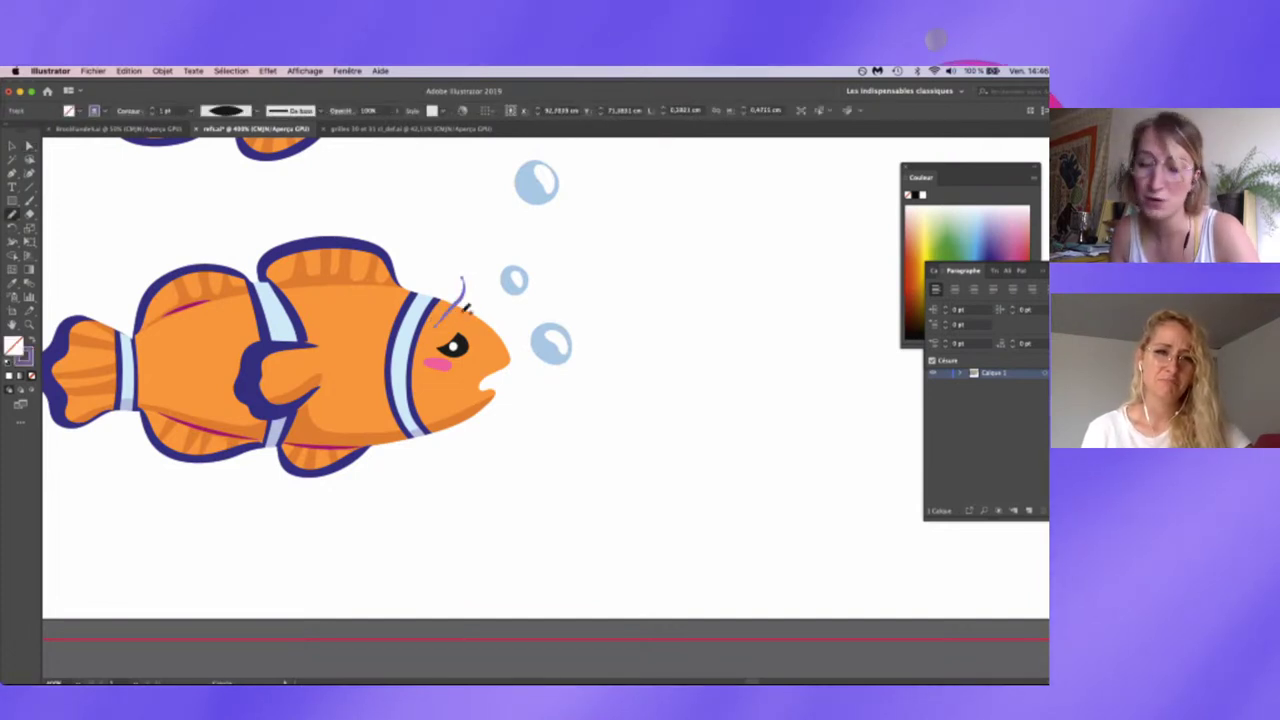
key("v")
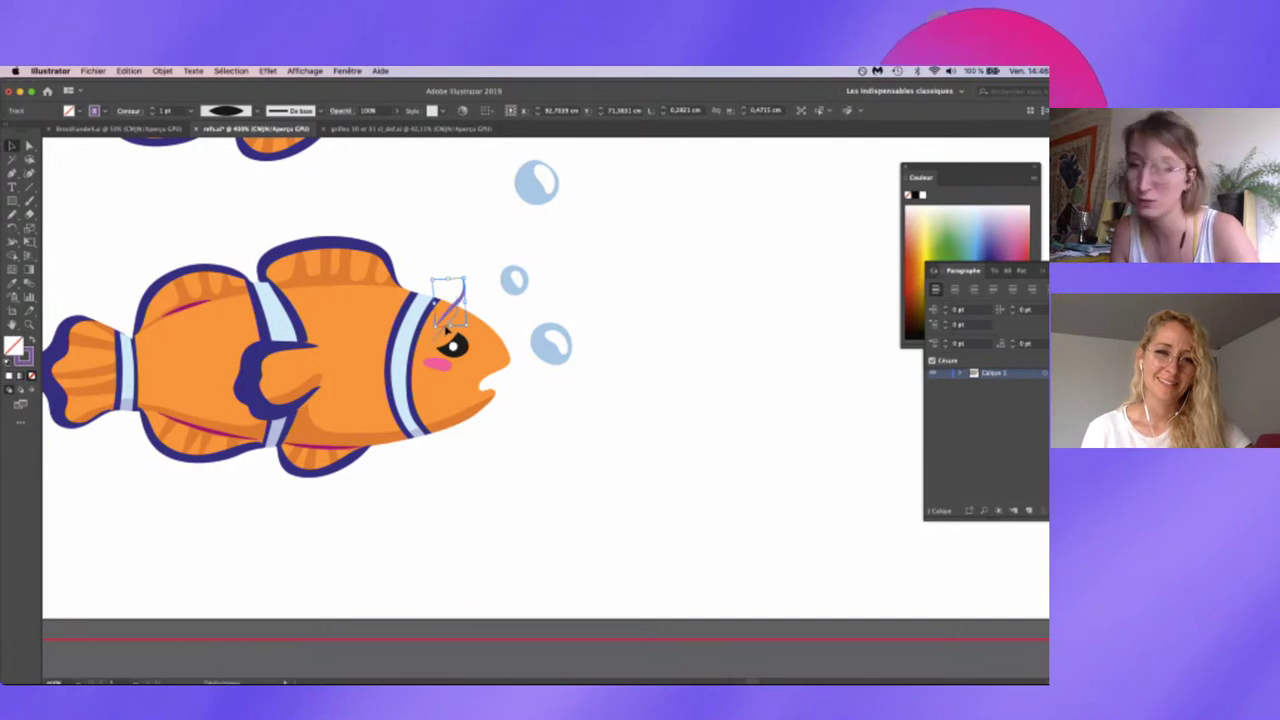
key("b")
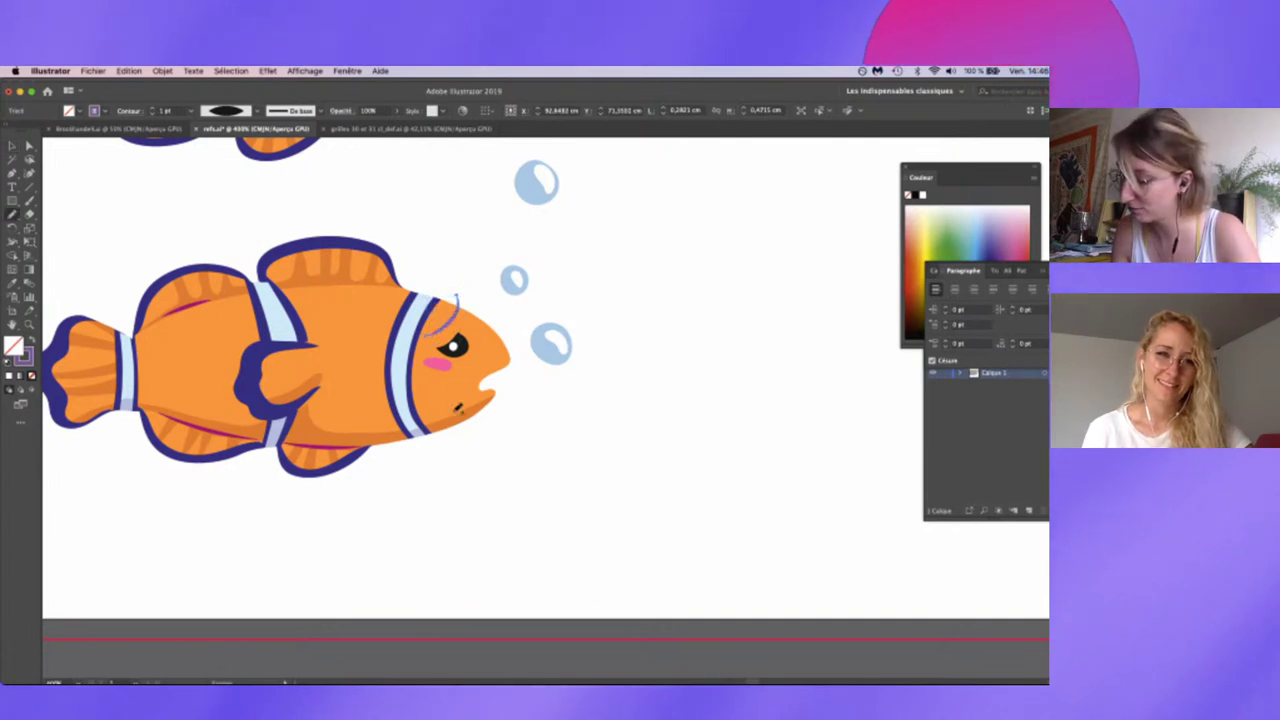
left_click_drag(520, 404, 520, 416)
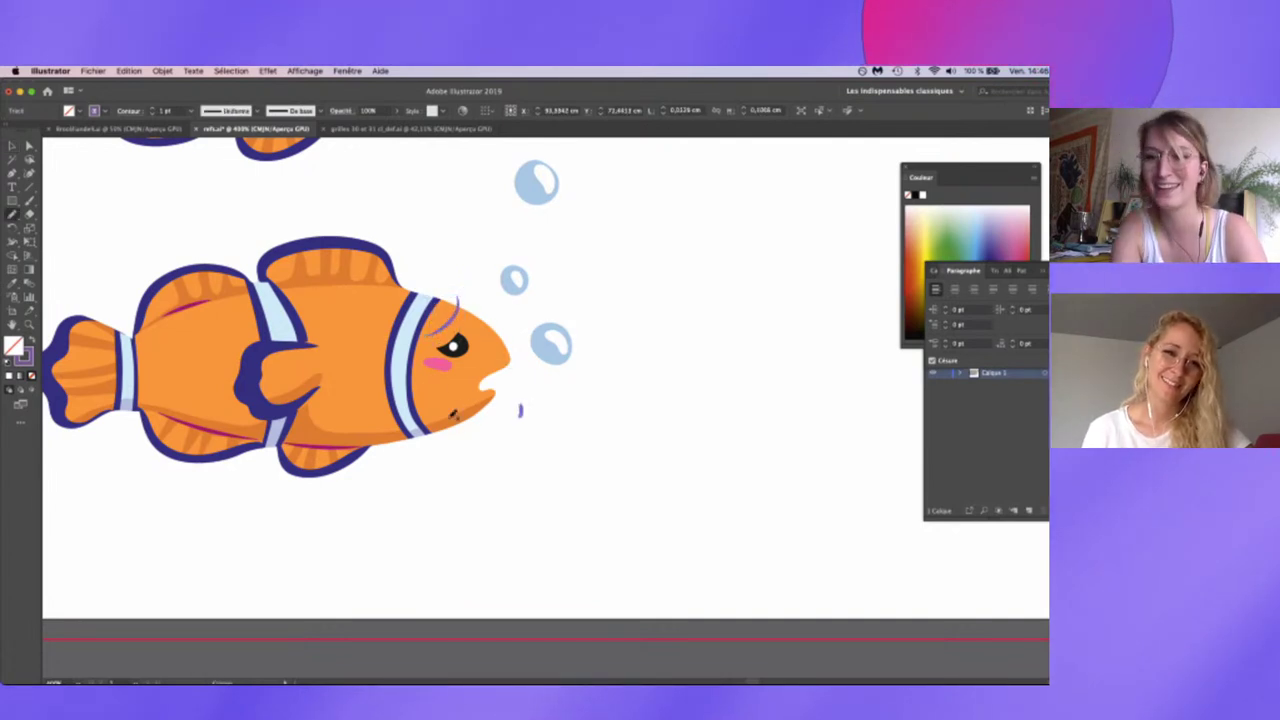
key("super+z")
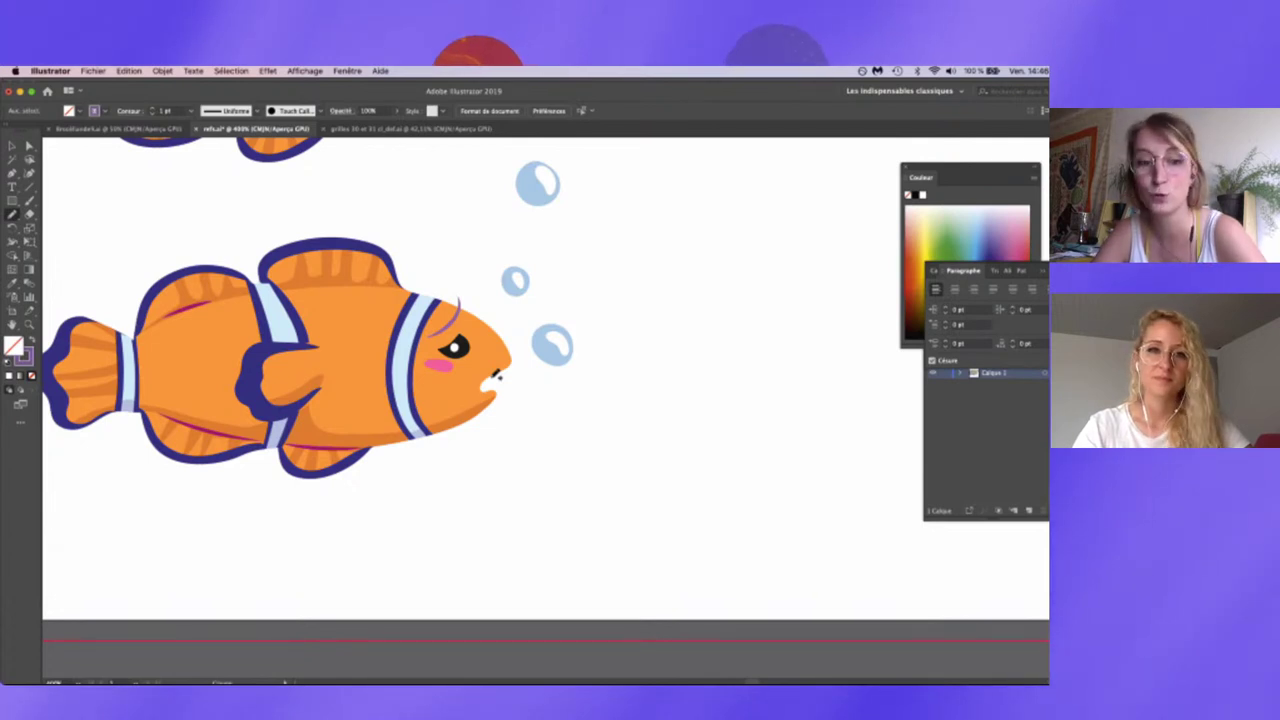
key("a")
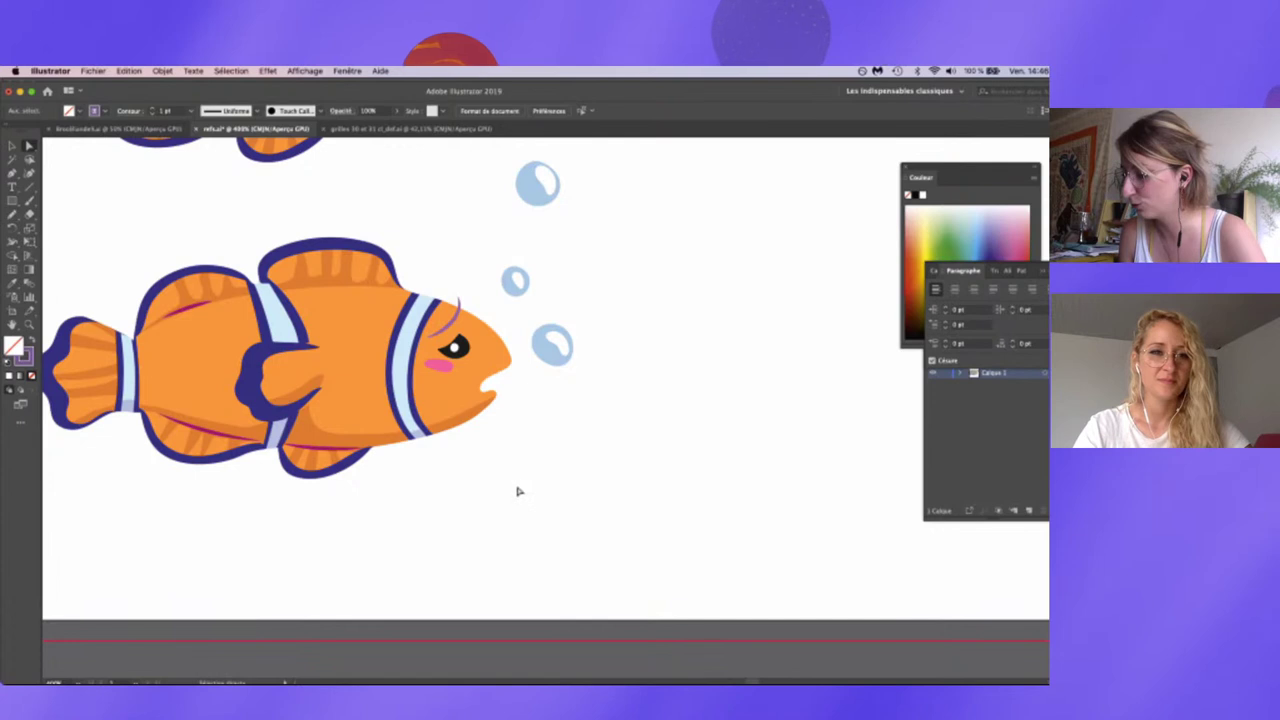
- Colour the copied fish's body yellow and its fin stripes yellow-green in the Couleur panel
left_click(505, 375)
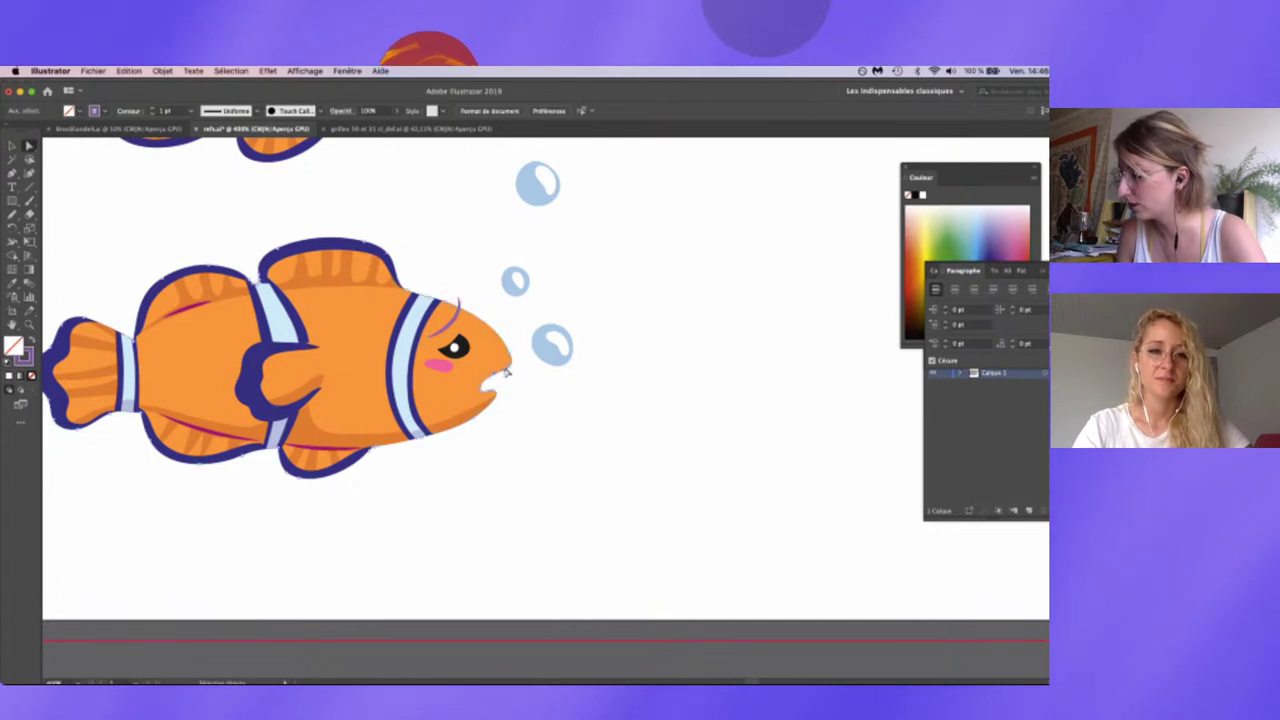
left_click(928, 240)
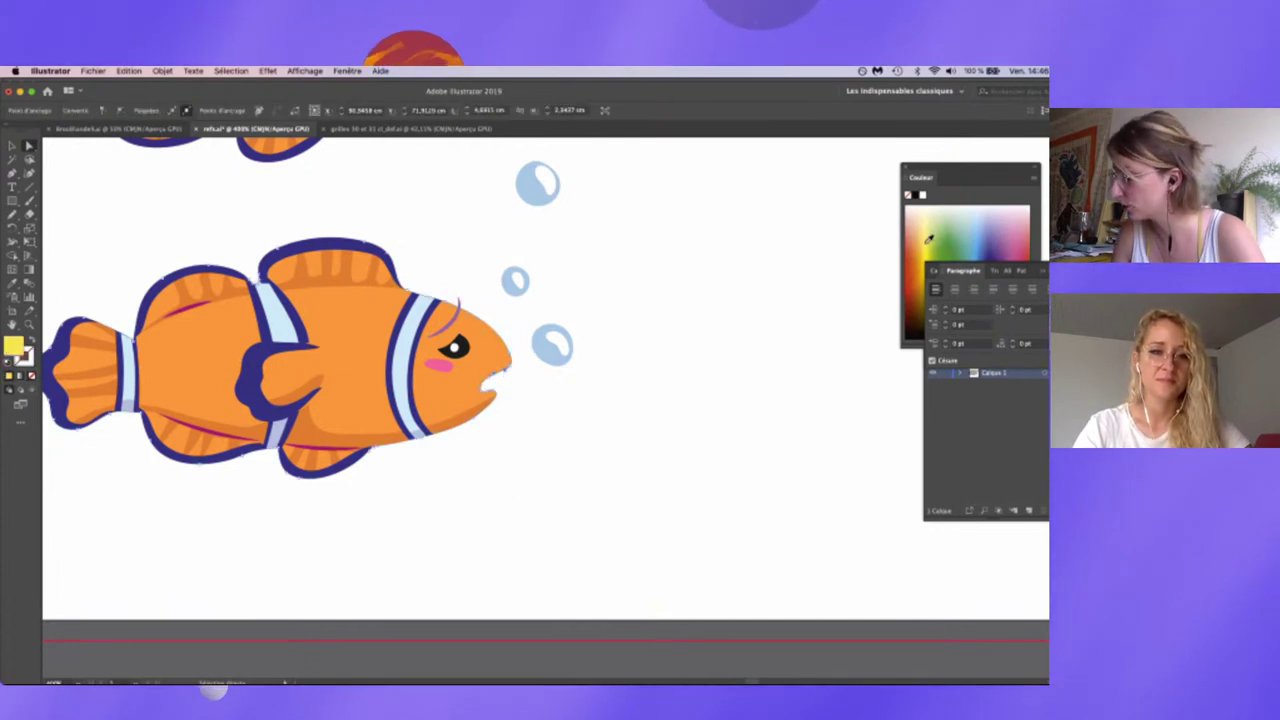
left_click(476, 418)
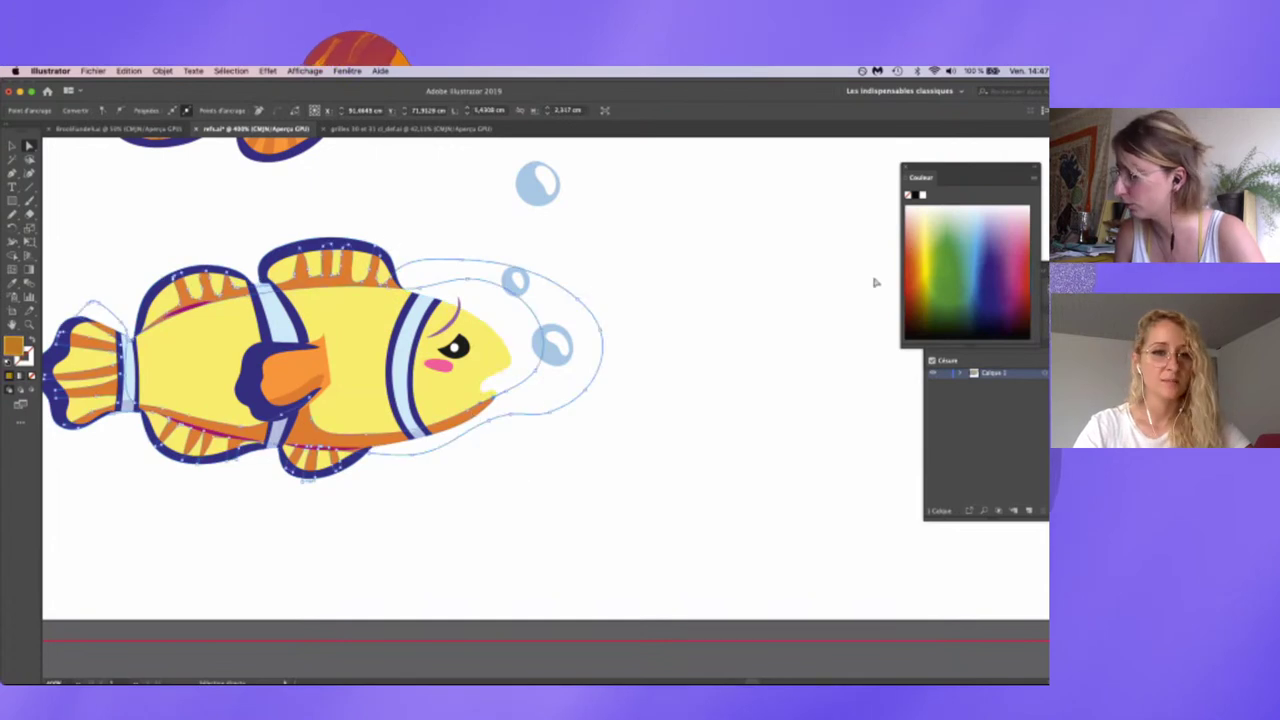
left_click(928, 266)
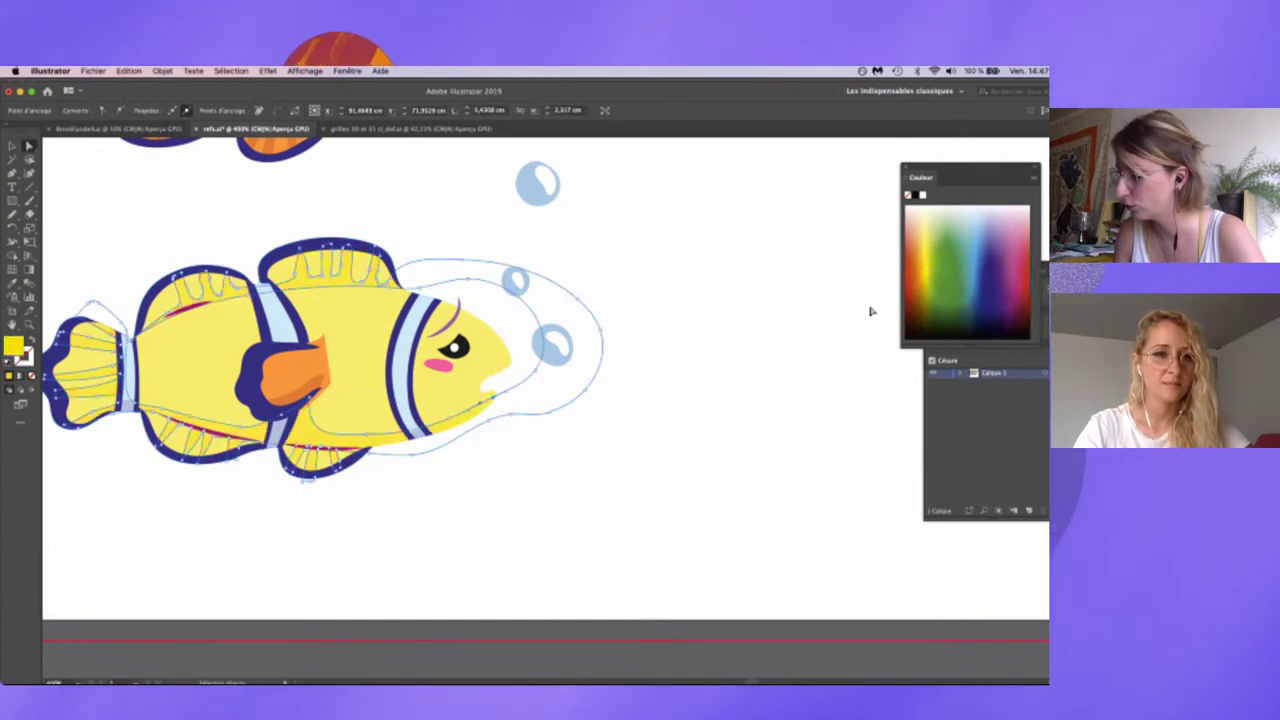
left_click(928, 275)
left_click(929, 266)
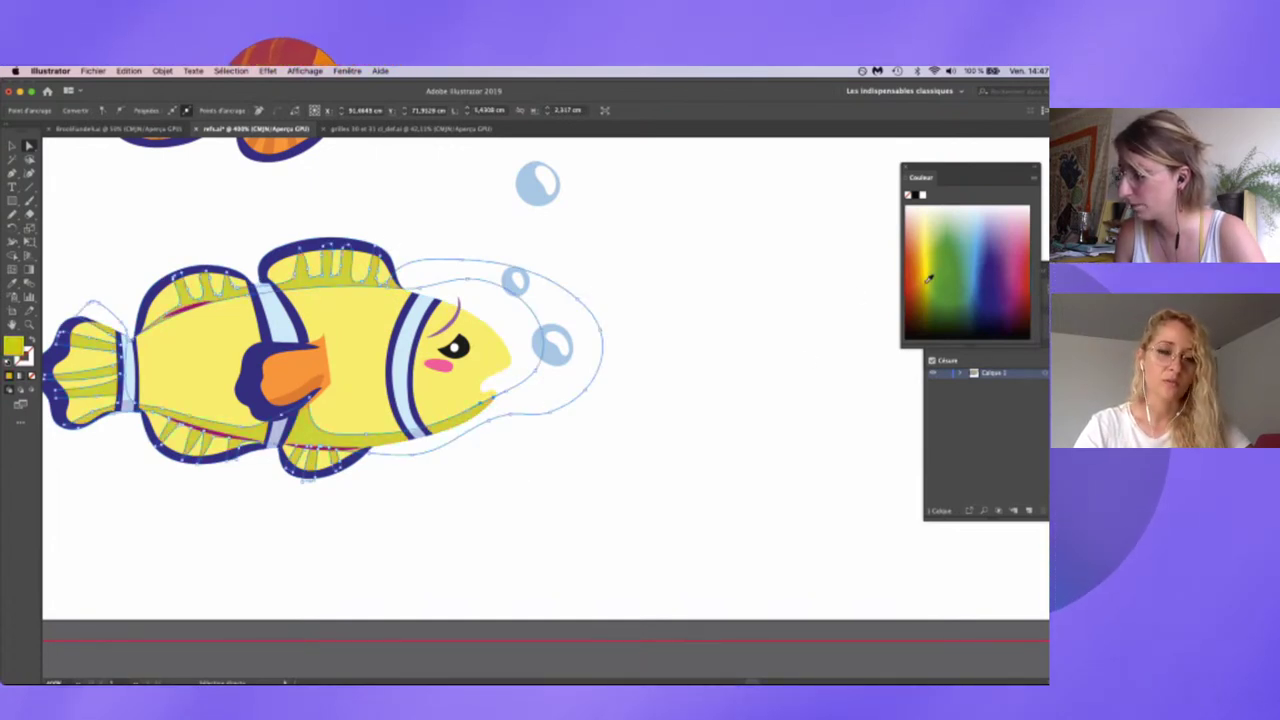
left_click(747, 413)
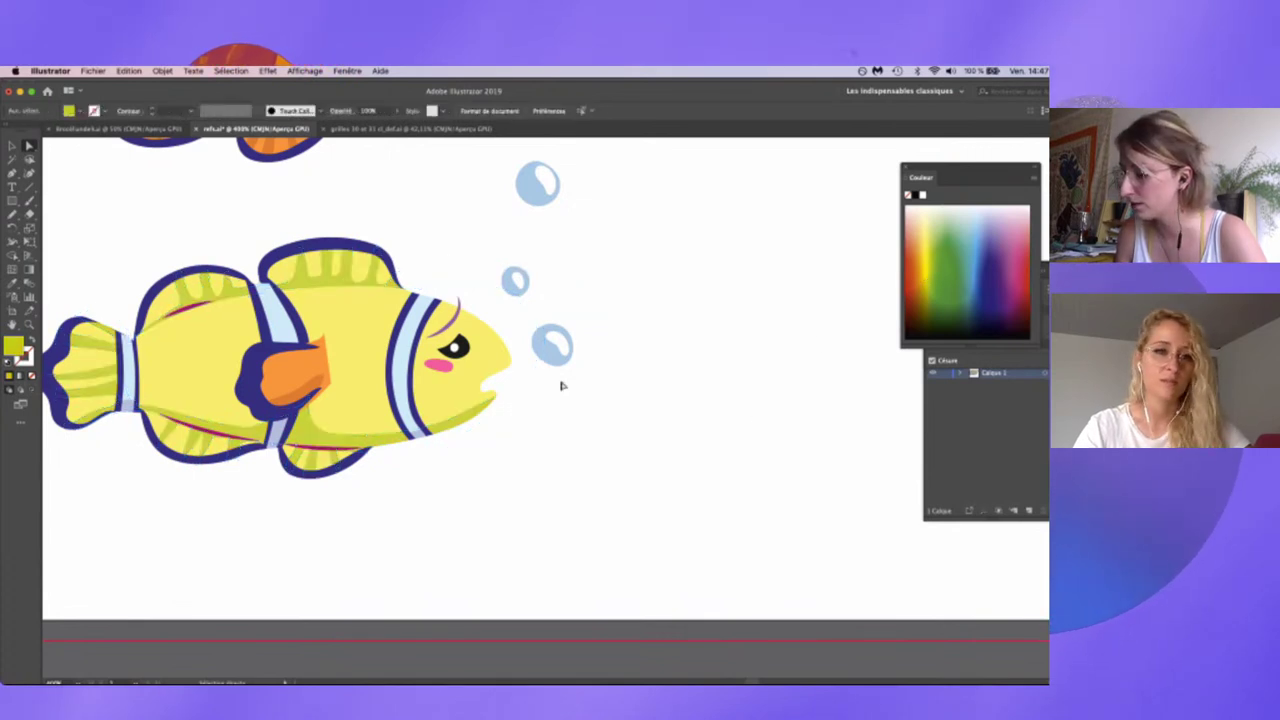
left_click(400, 424)
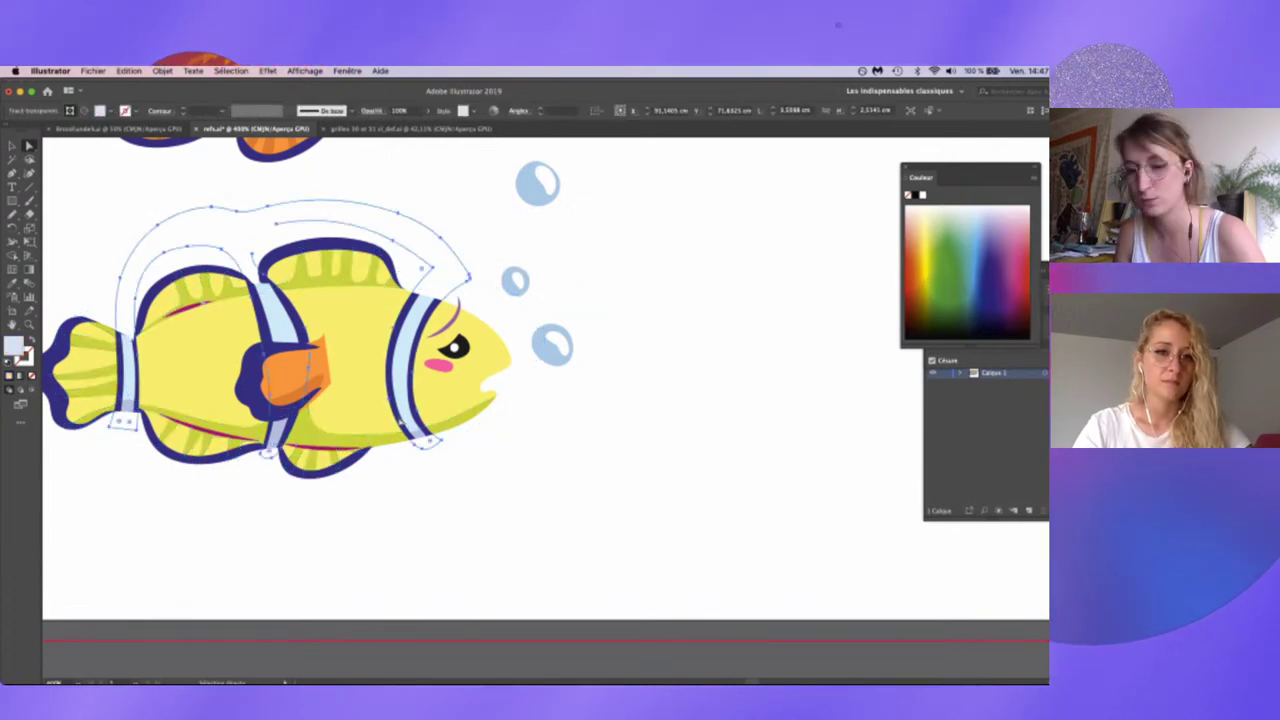
- Send the light-blue and navy bands behind the fish body, then enter the fish group
key("super+shift+bracketleft")
left_click(392, 397)
key("super+shift+bracketleft")
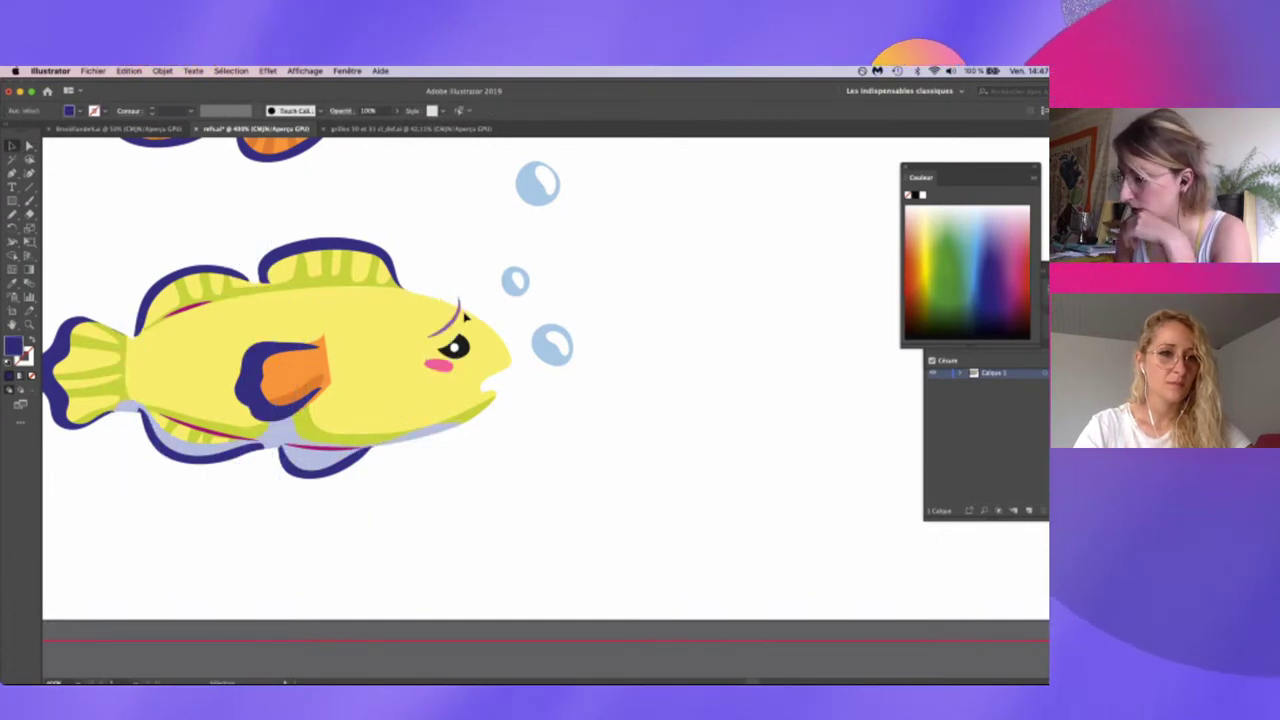
left_click(452, 310)
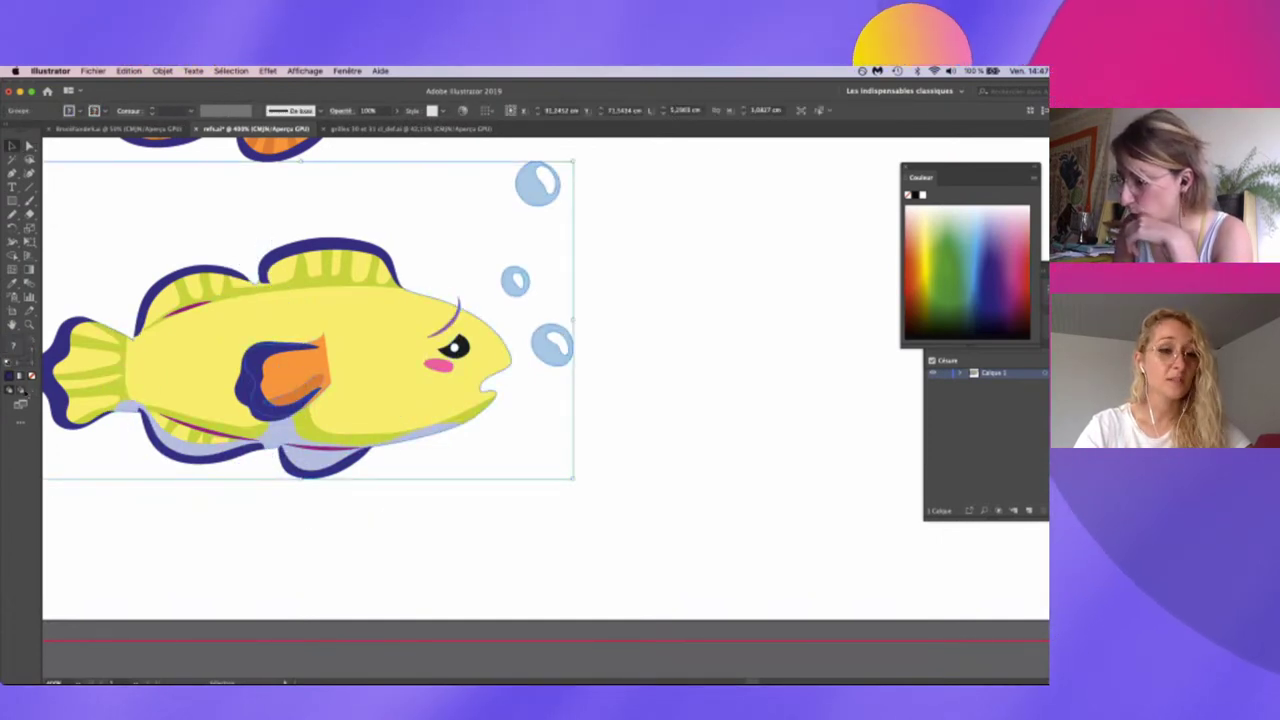
left_click(415, 446)
double_click(420, 443)
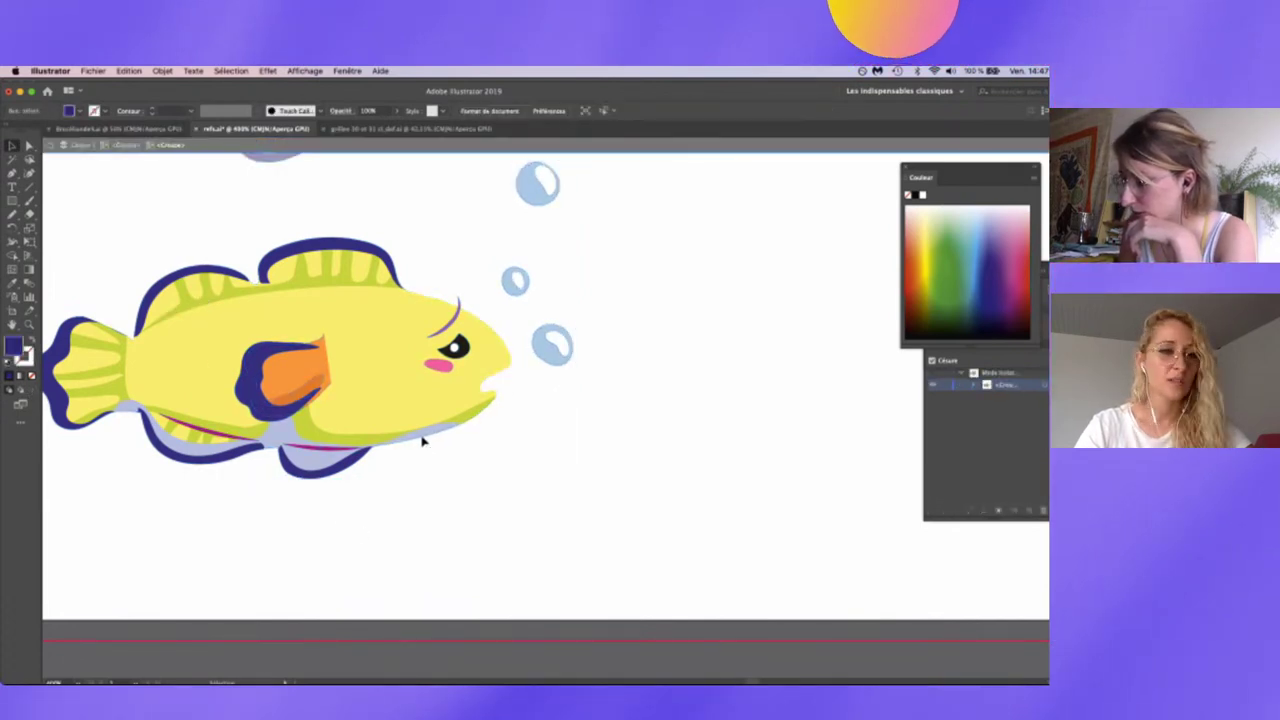
double_click(422, 443)
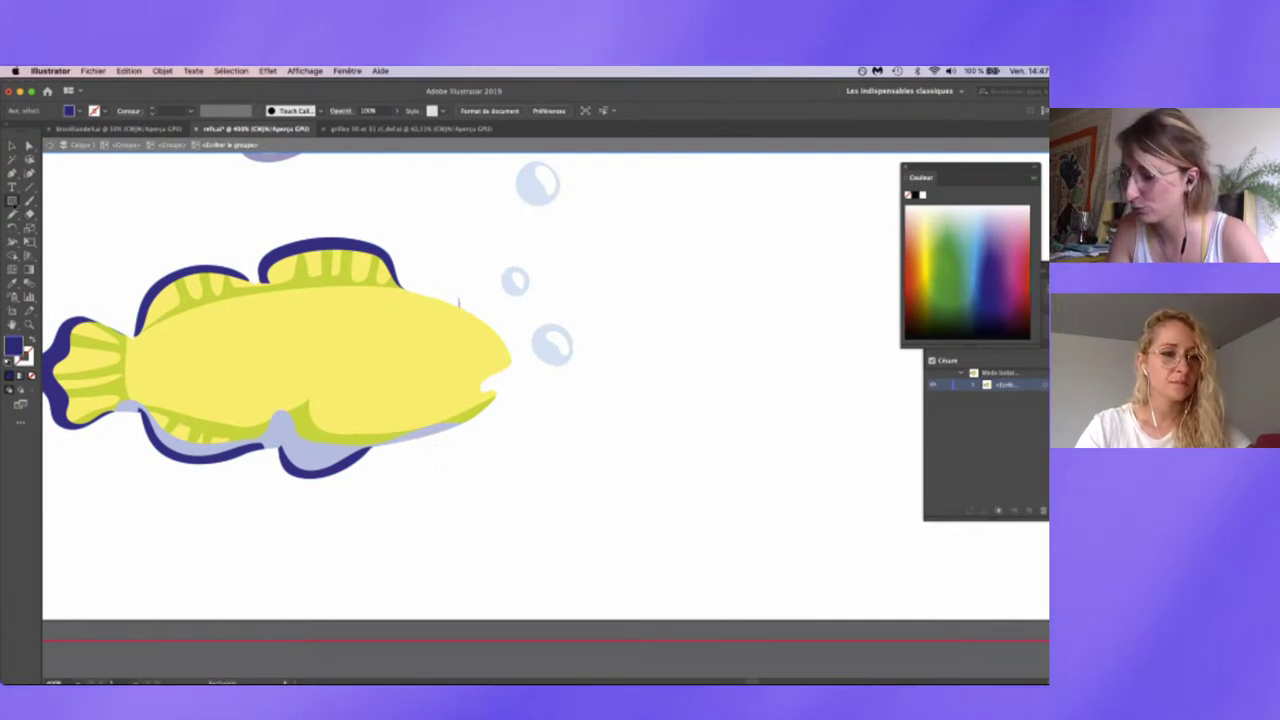
- Draw a navy circle with the Ellipse tool and Alt-drag copies as spots across the body
left_click_drag(12, 200, 57, 232)
left_click(57, 229)
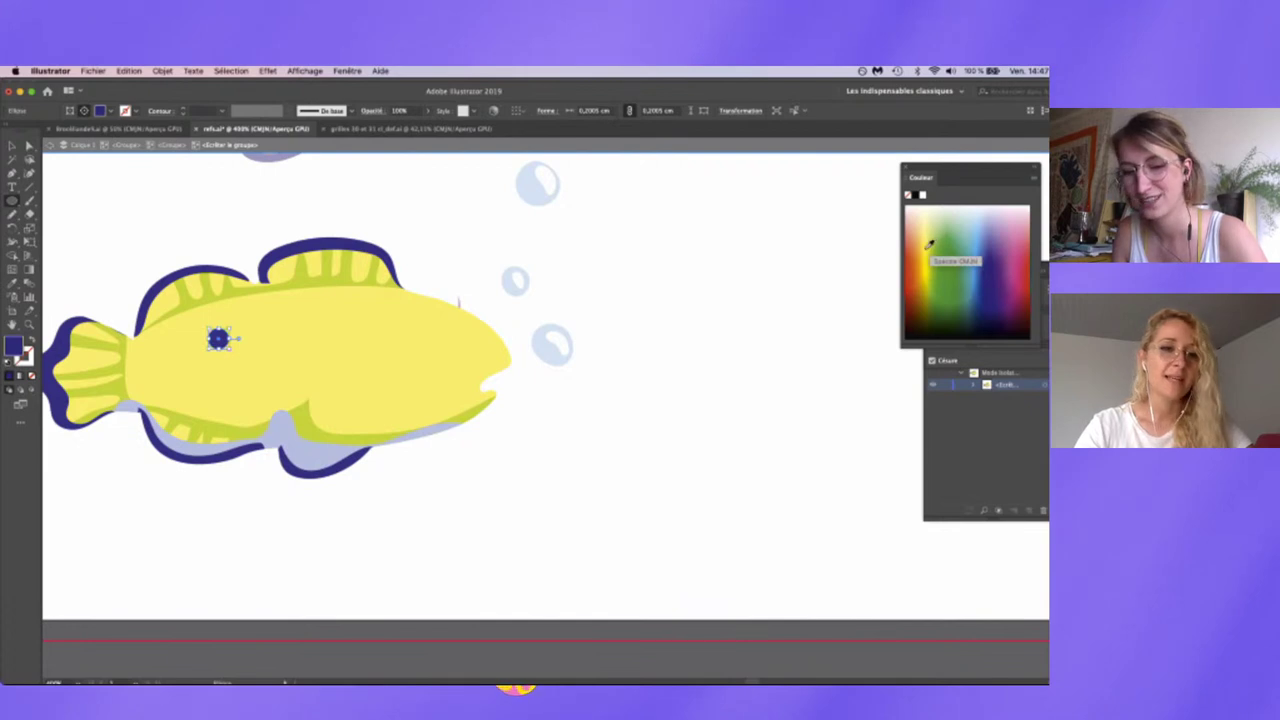
key("v")
left_click(457, 448)
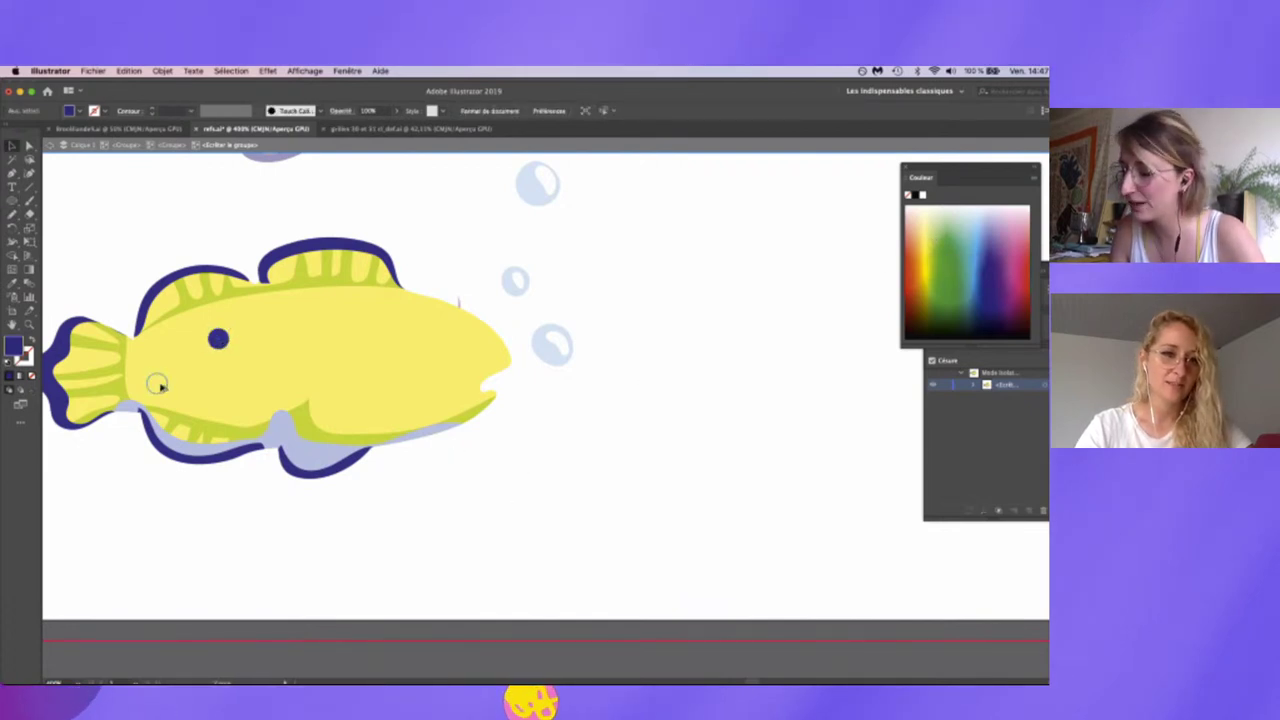
left_click_drag(160, 386, 164, 378)
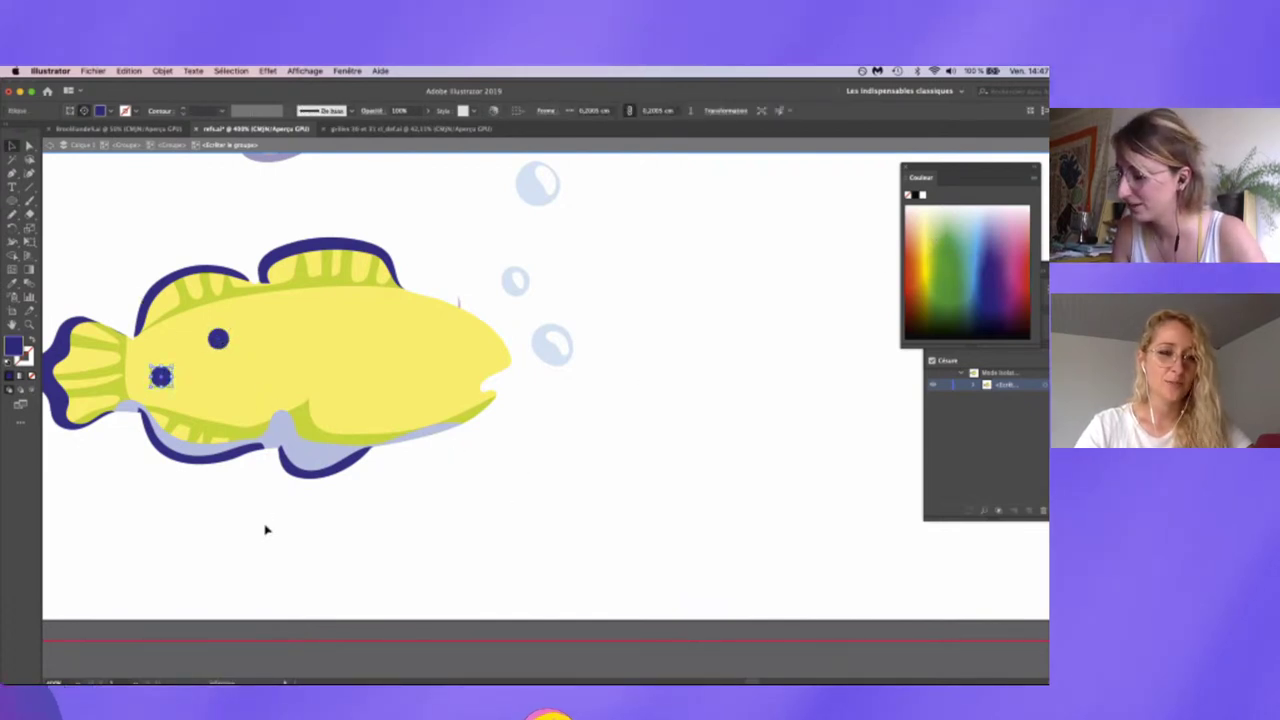
left_click_drag(265, 402, 265, 404)
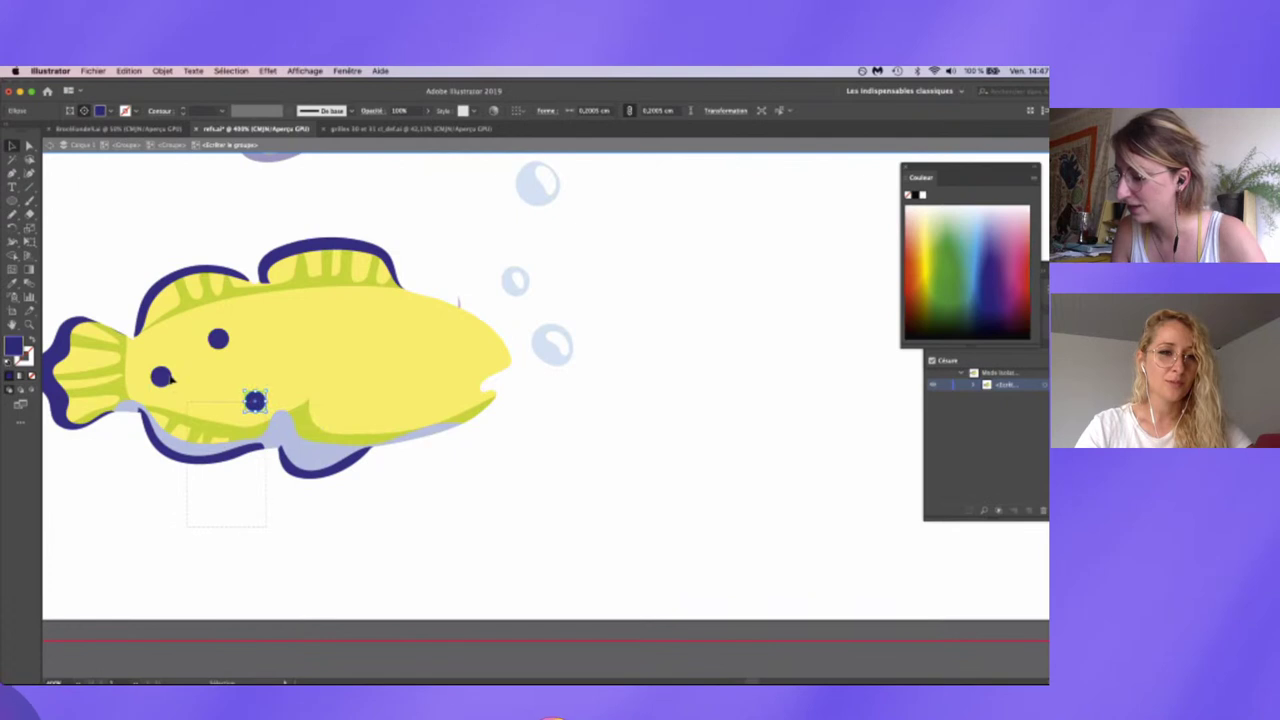
left_click(256, 403)
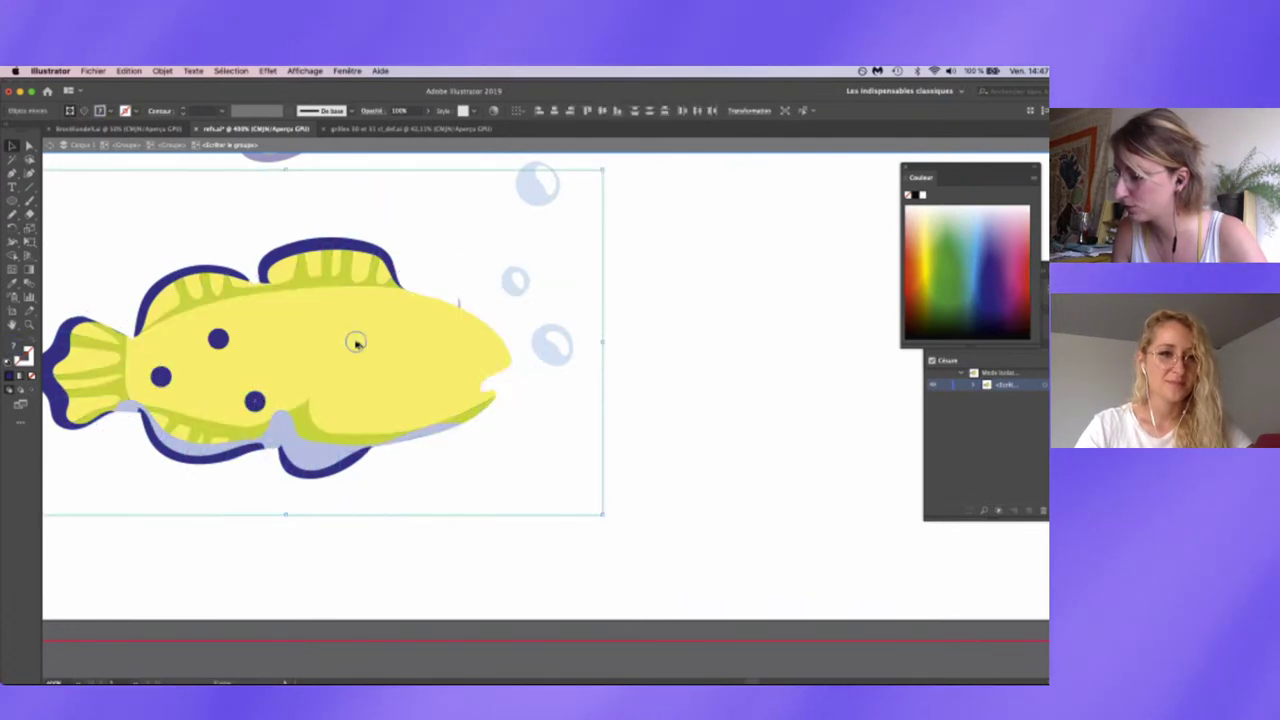
mouse_move(356, 342)
left_mouse_down()
mouse_move(371, 405)
mouse_move(451, 312)
mouse_move(455, 407)
mouse_move(288, 316)
mouse_move(125, 359)
mouse_move(88, 396)
mouse_move(292, 483)
left_mouse_up()
- Fill the orange side fin with the body's yellow using the Eyedropper
double_click(506, 547)
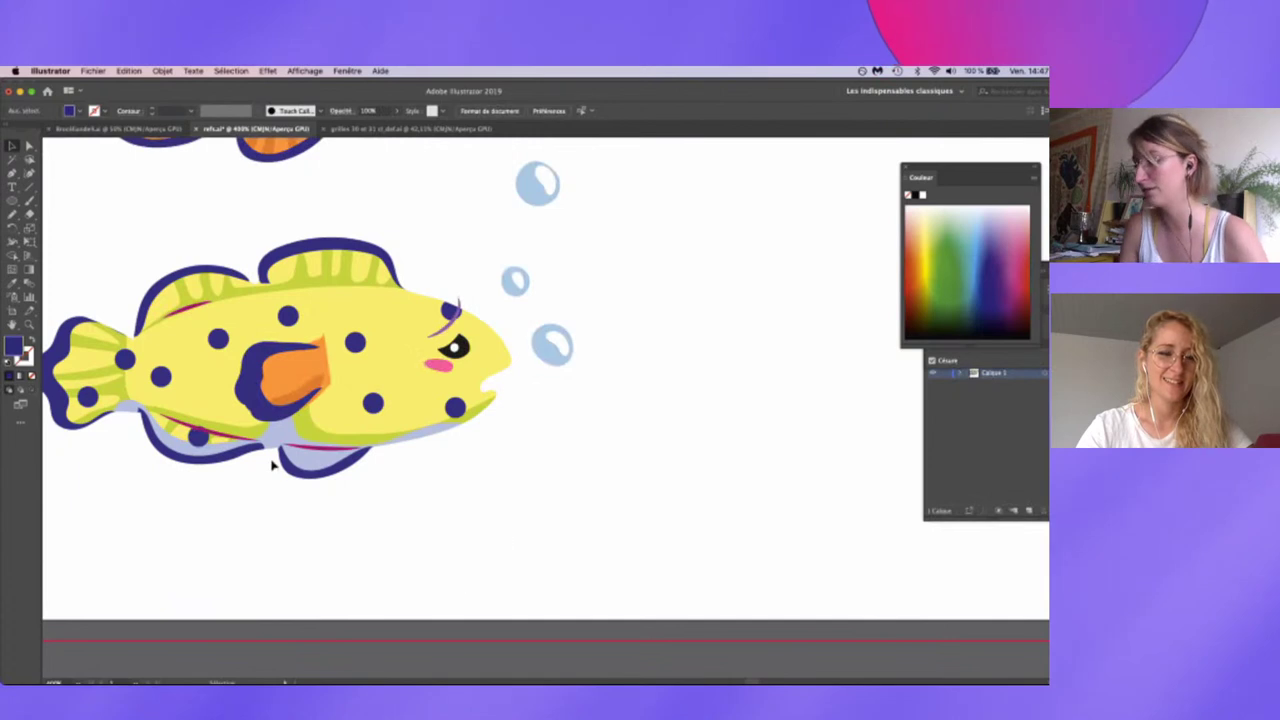
left_click(318, 366)
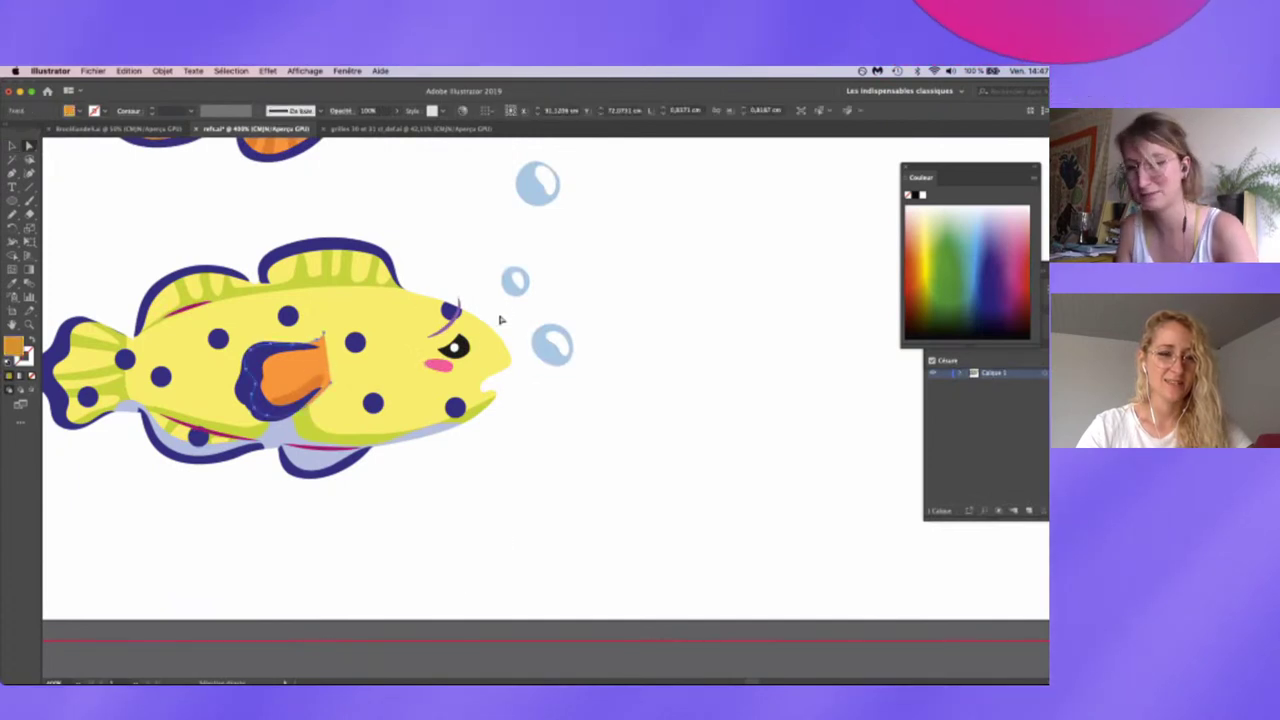
key("r")
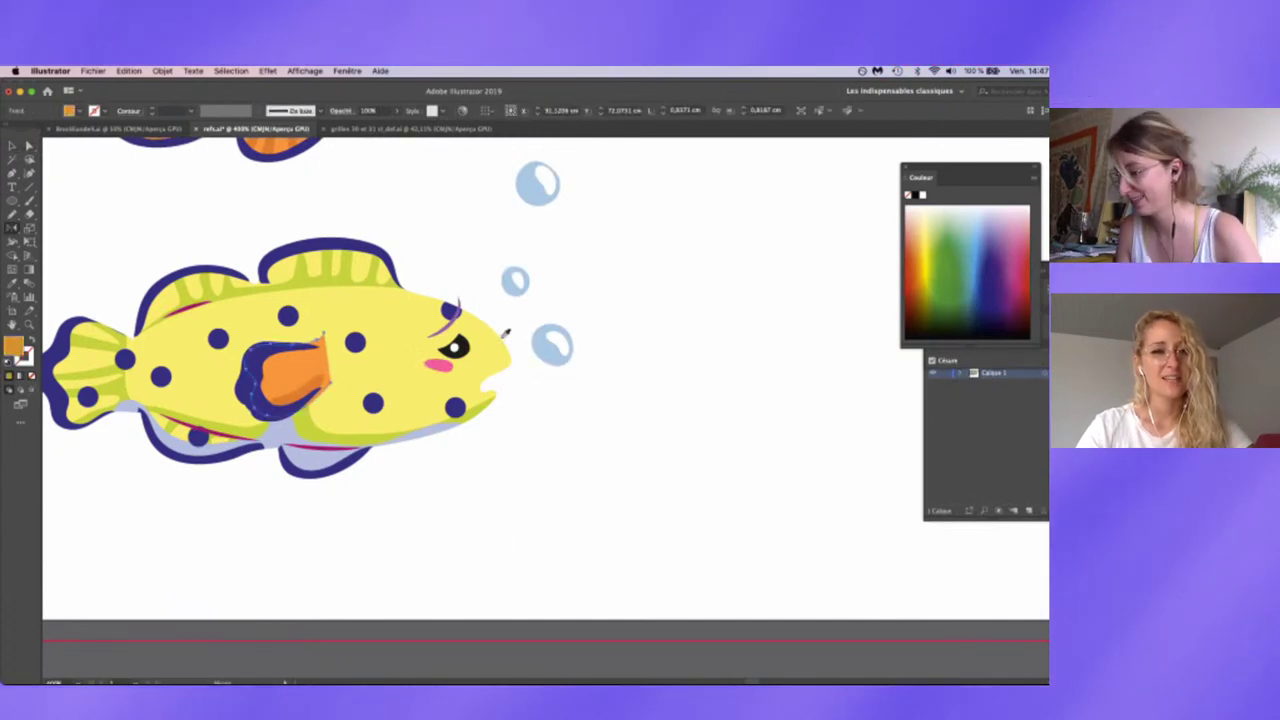
left_click(322, 336)
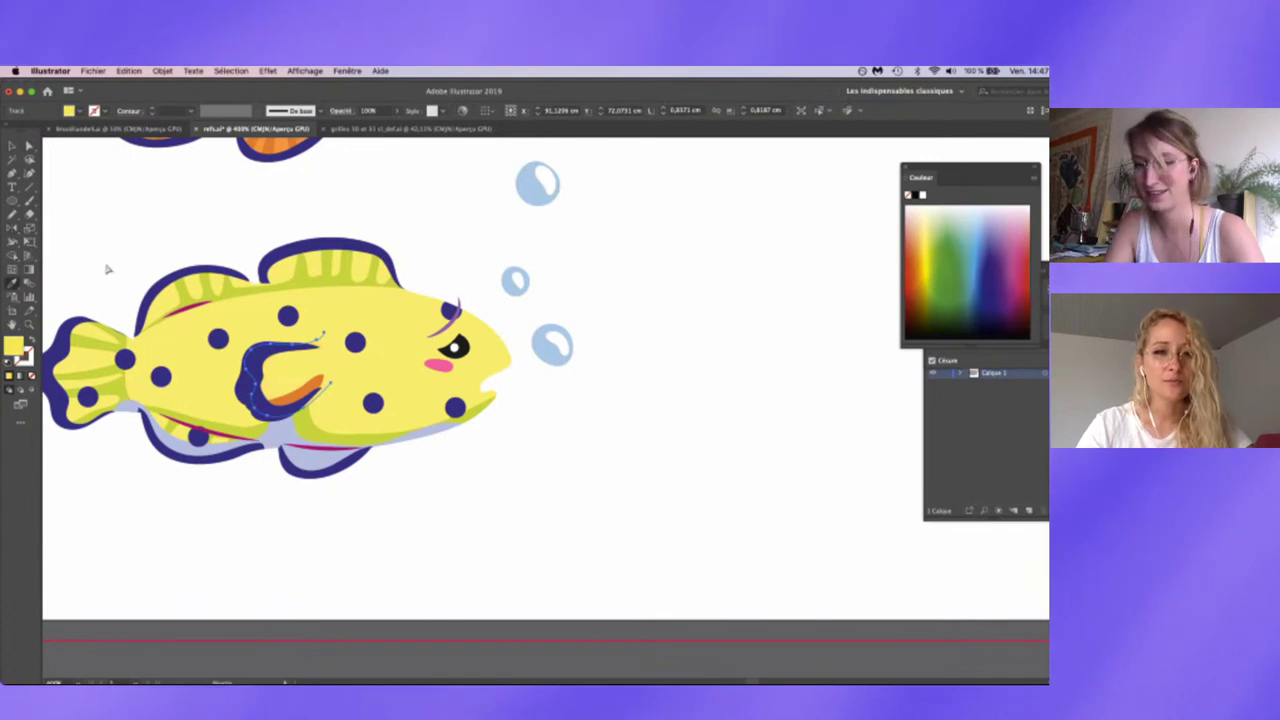
- Reselect the yellow fish with its bubbles and undo the stray brush shapes behind it
key("super+minus")
key("b")
key("super+equal")
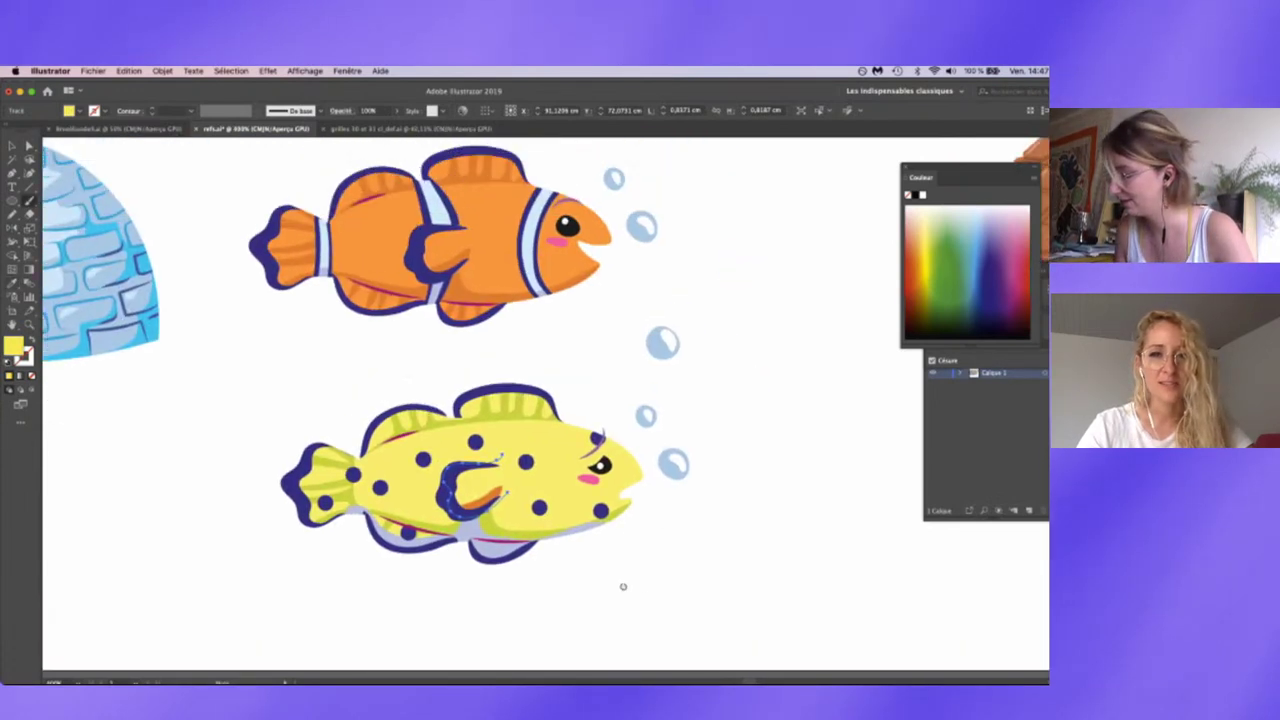
key("super+equal")
key("v")
left_click(706, 486)
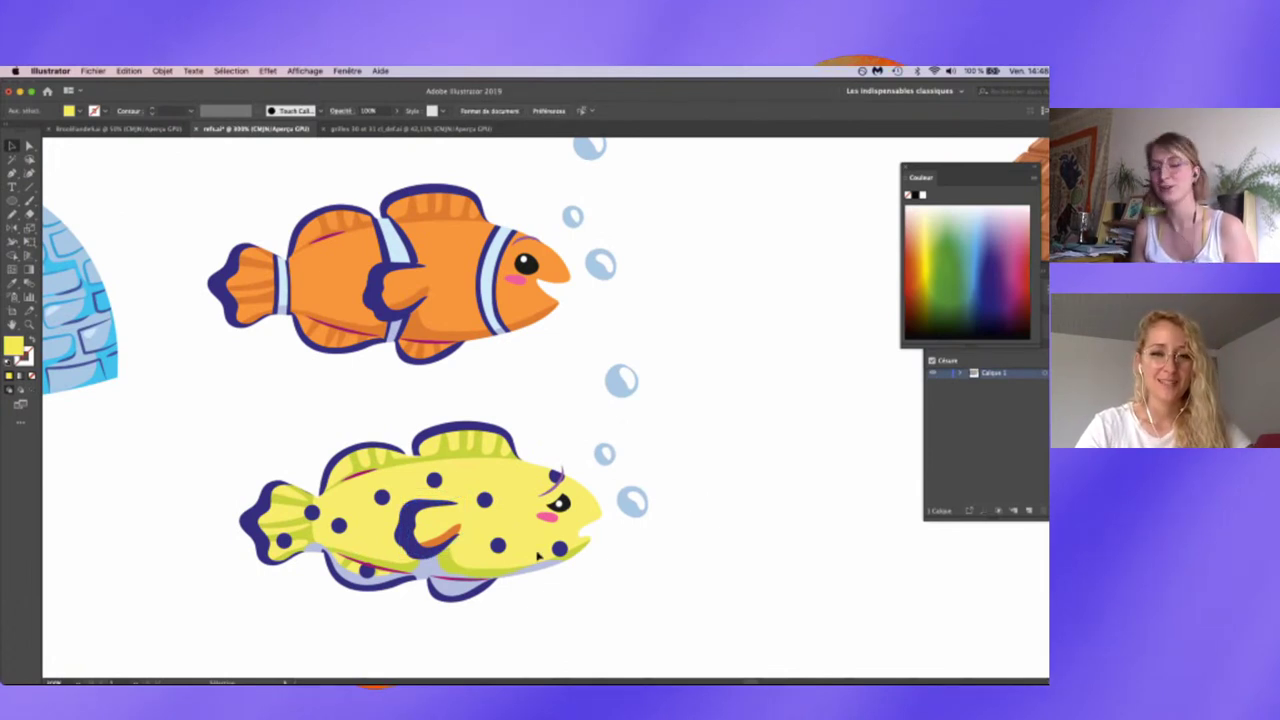
left_click(290, 485)
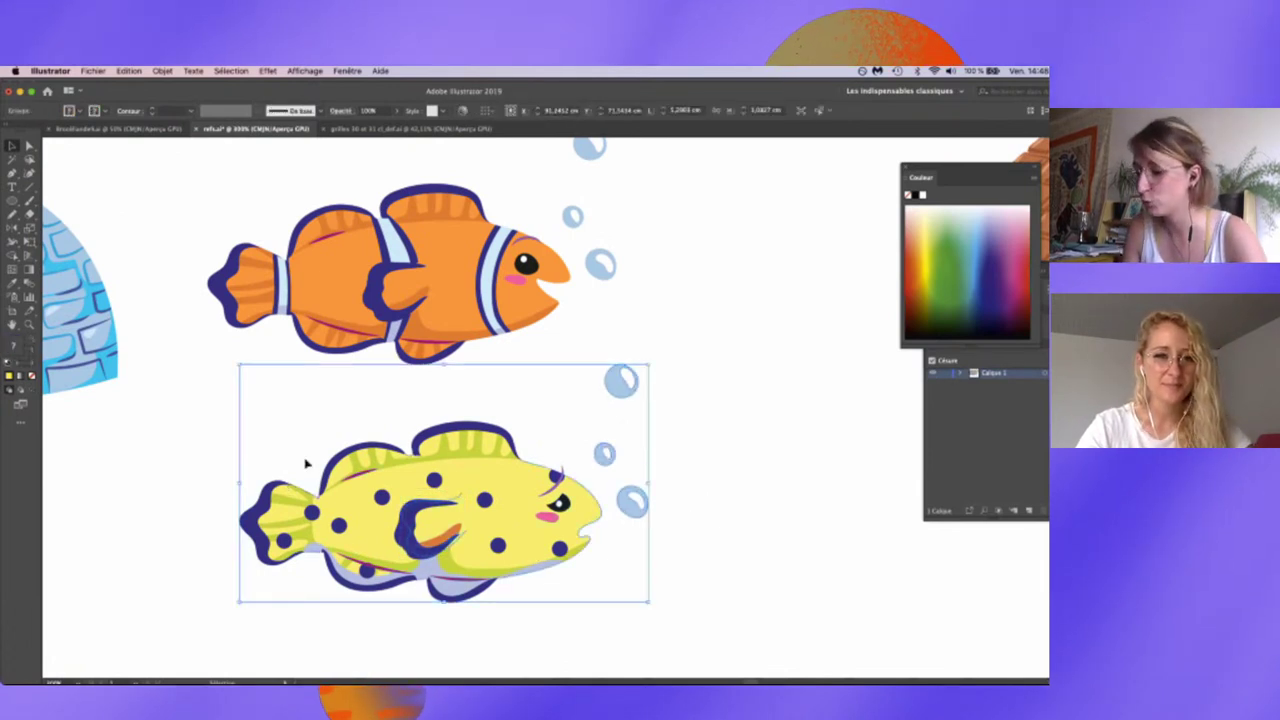
key("b")
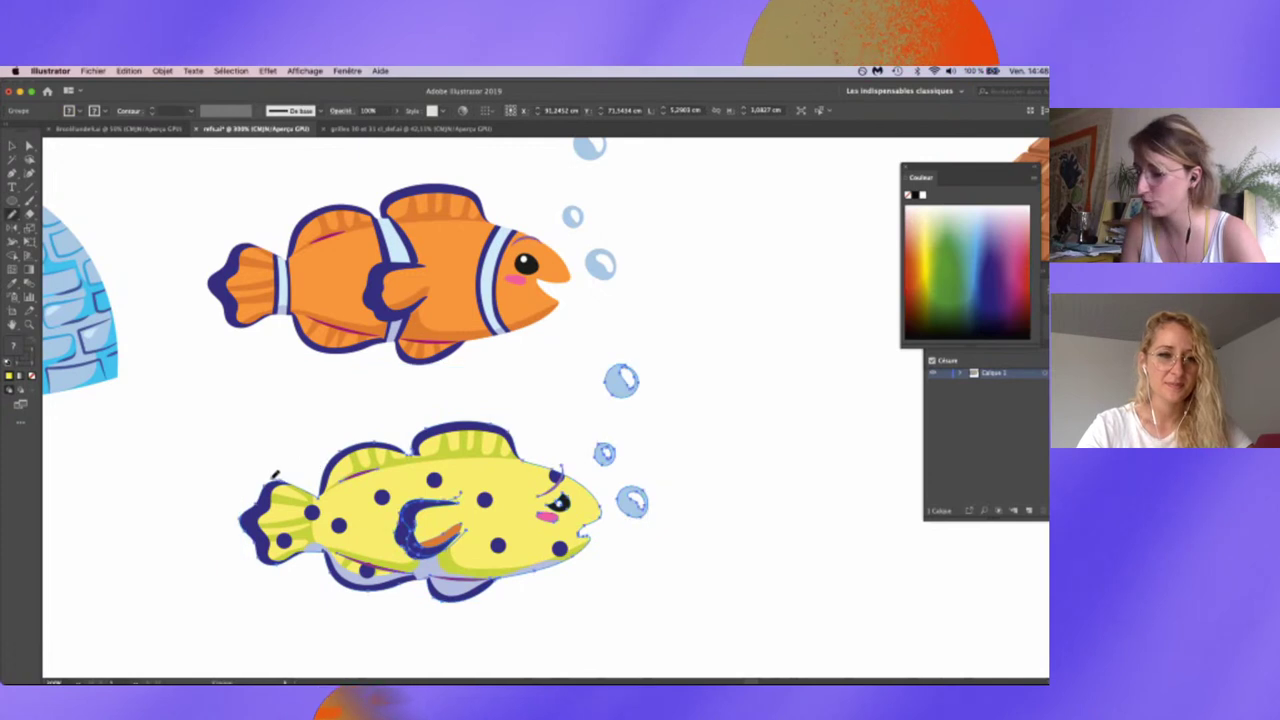
key("ctrl+z")
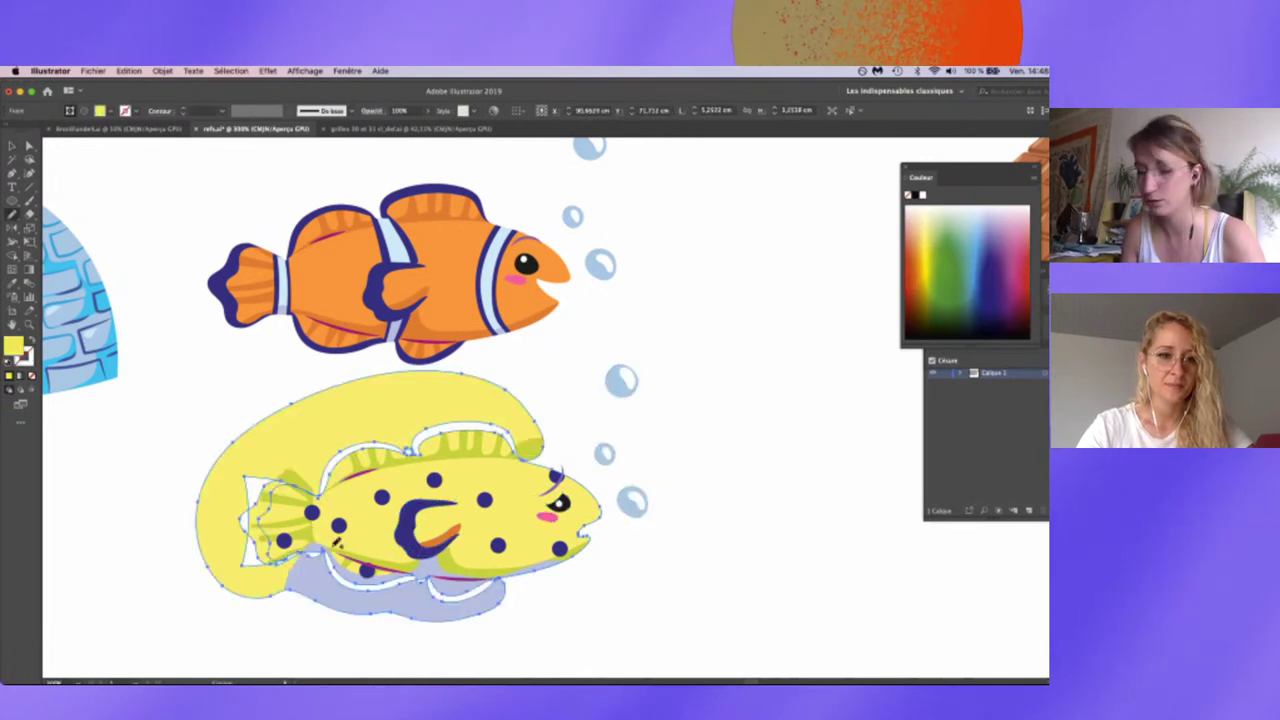
key("ctrl+z")
key("ctrl+shift+a")
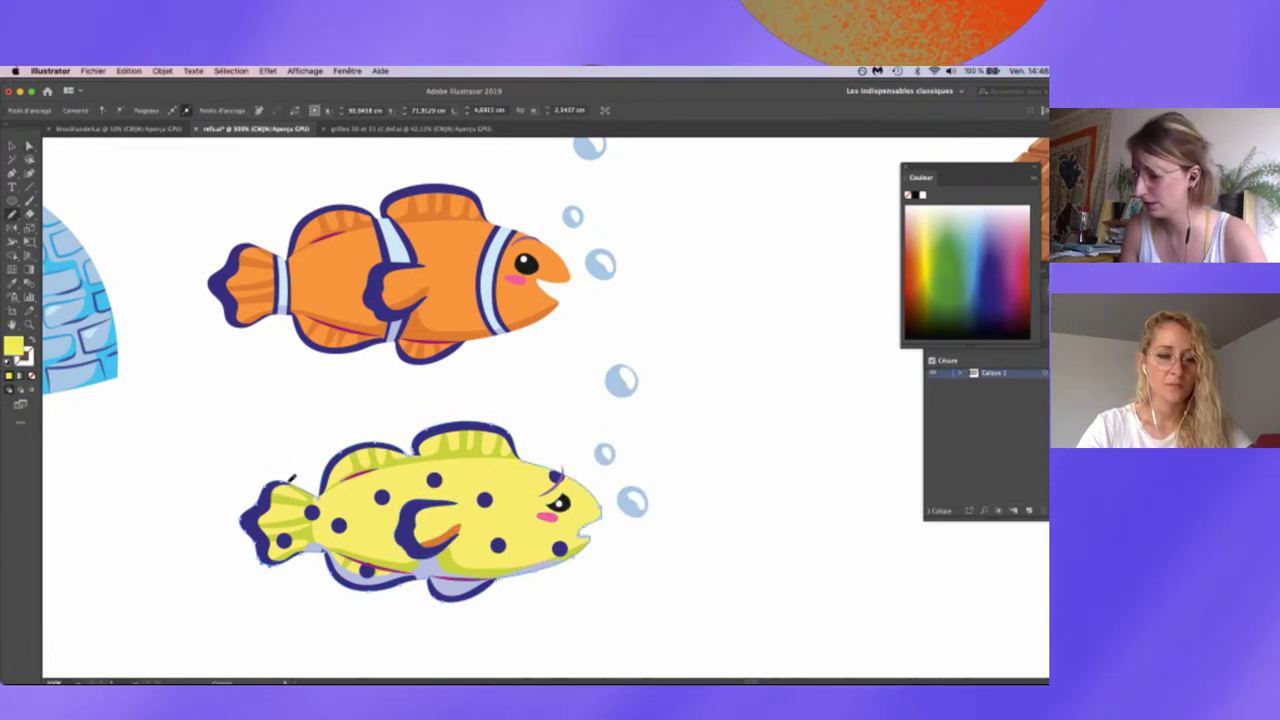
- Paint a new tail edge and a pointed snout over the fish's mouth with the Paintbrush
mouse_move(234, 490)
left_mouse_down()
mouse_move(262, 562)
mouse_move(364, 561)
left_mouse_up()
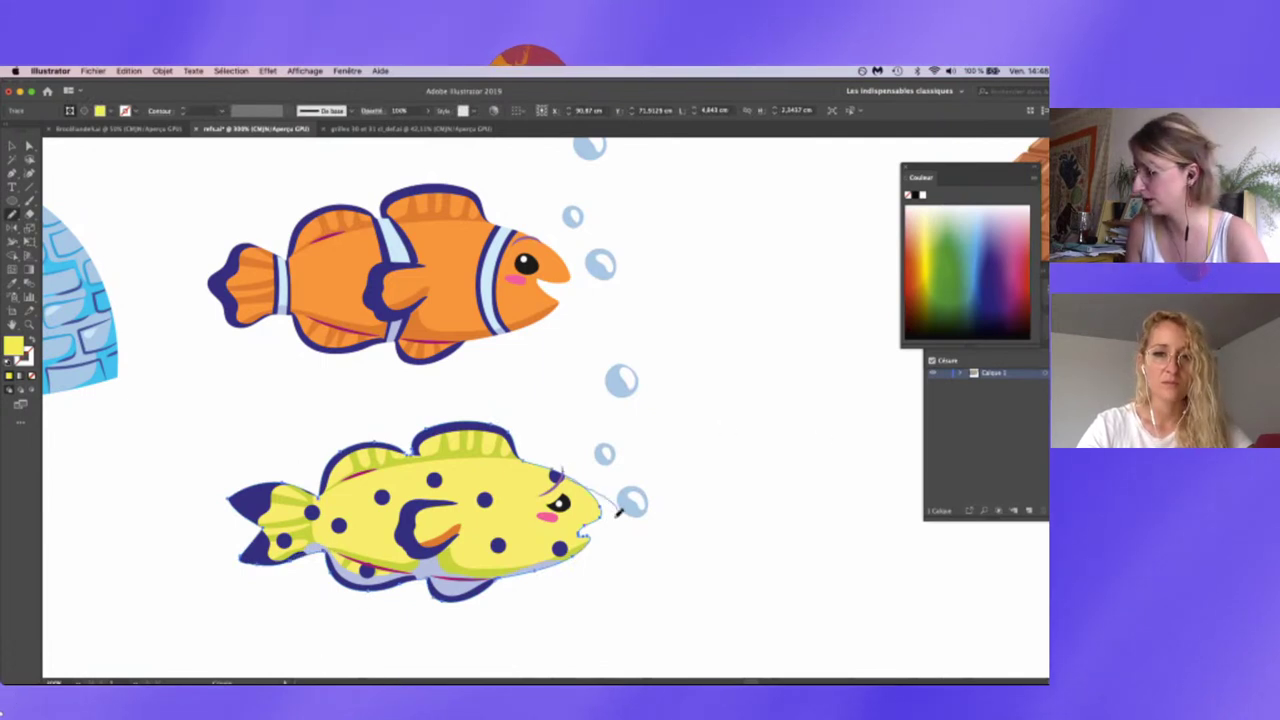
left_click_drag(590, 543, 586, 546)
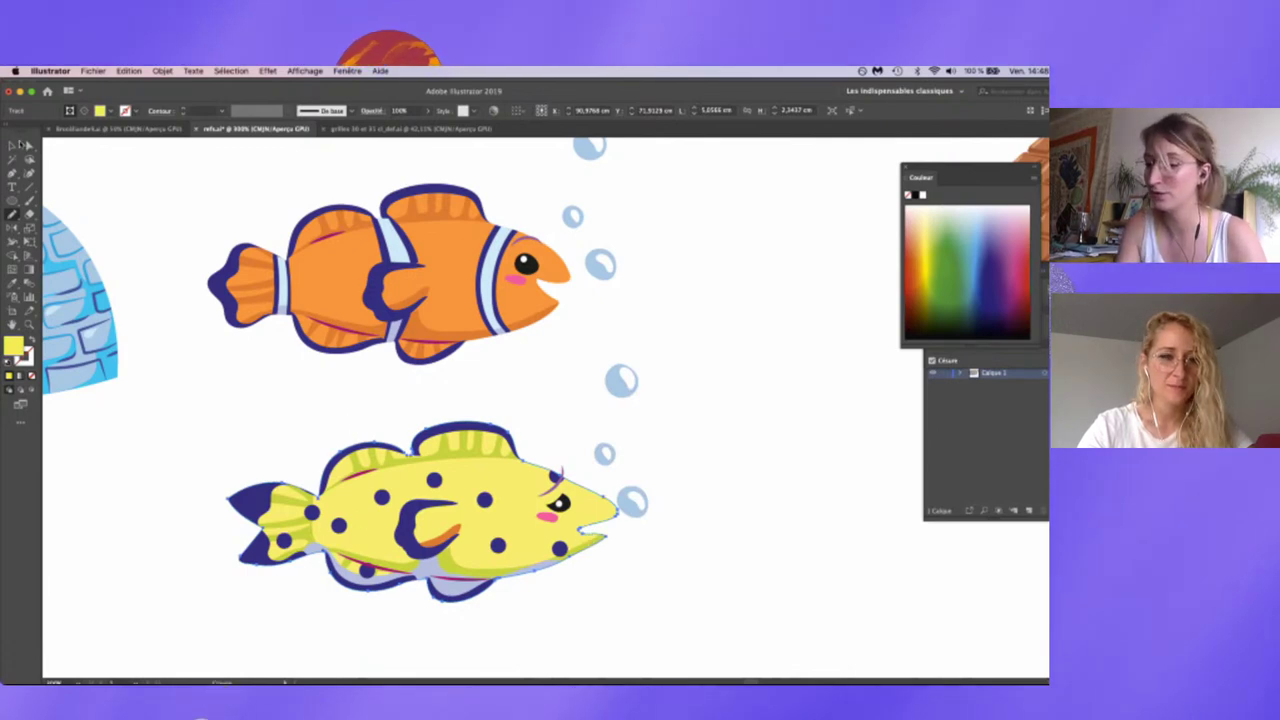
key("v")
key("super+minus")
key("super+minus")
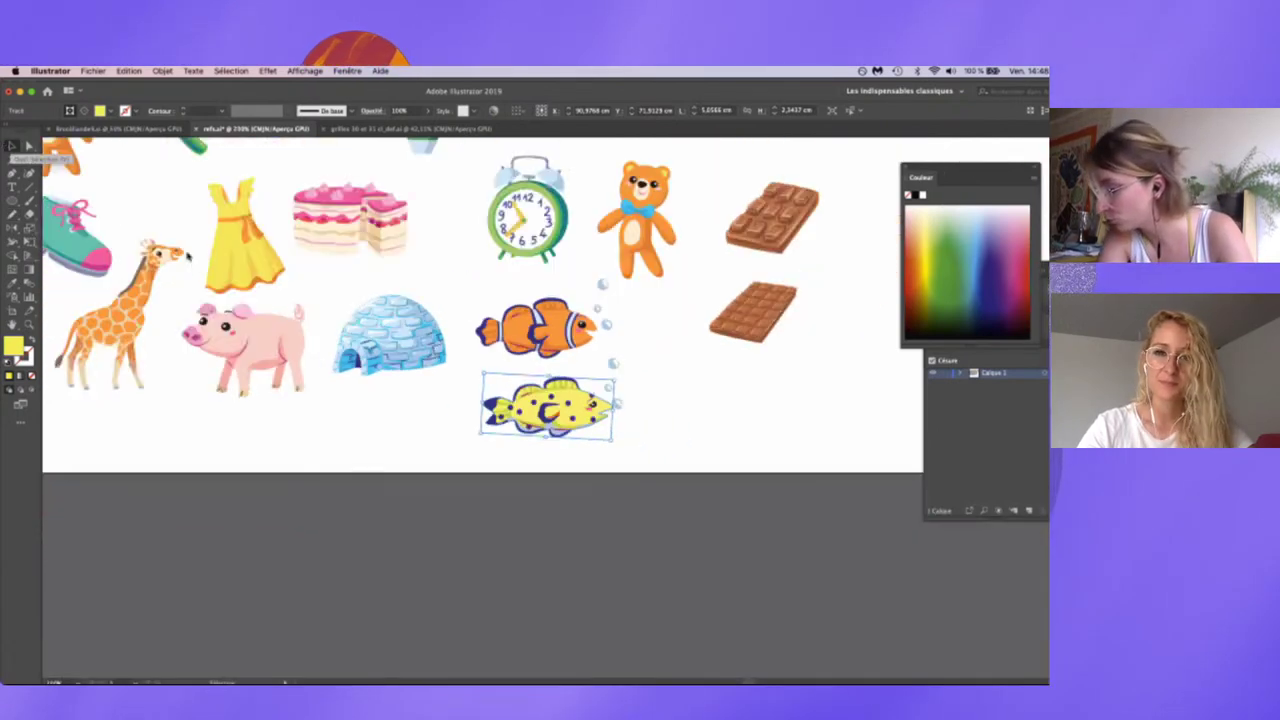
scroll(193, 265, "up", 5)
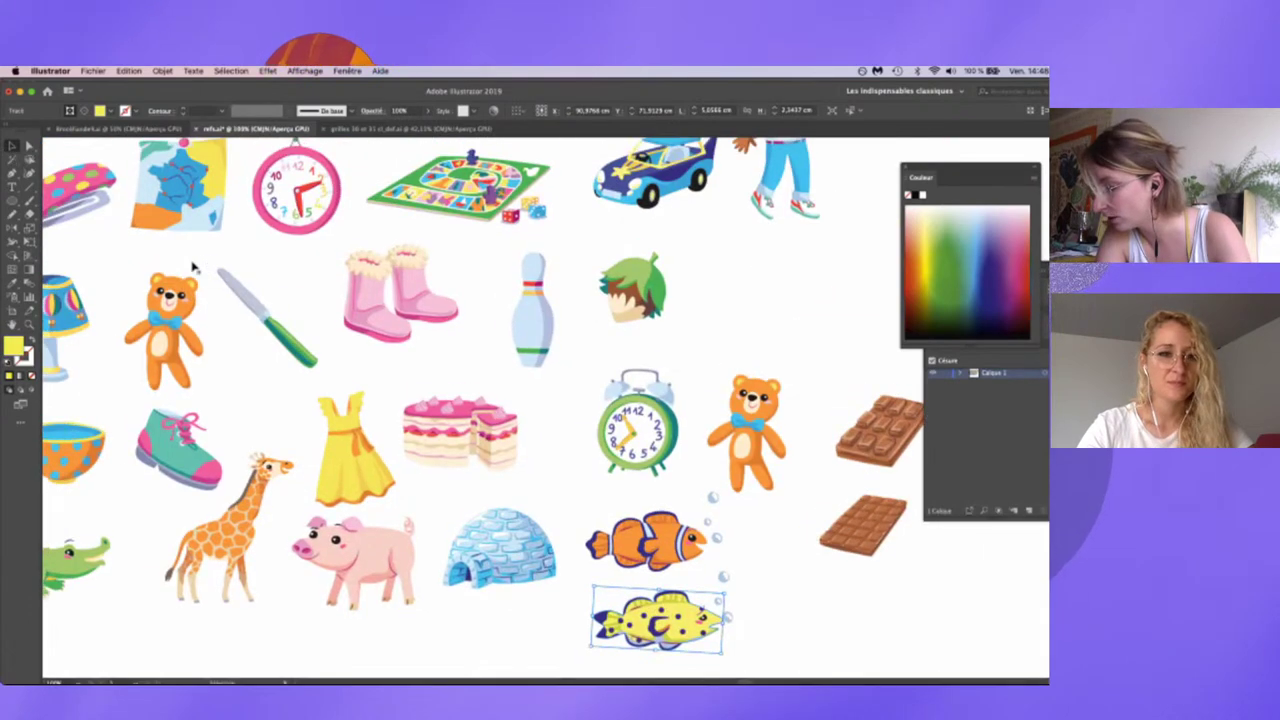
scroll(193, 265, "up", 3)
scroll(193, 265, "left", 3)
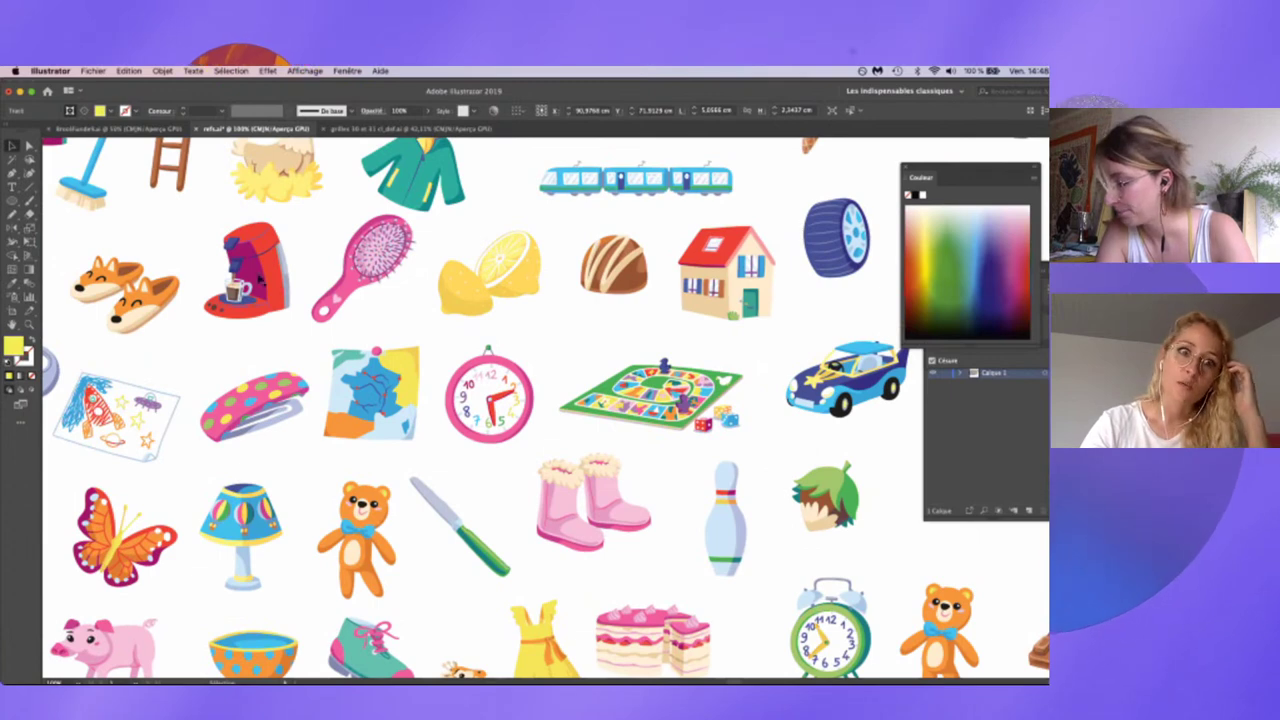
scroll(193, 265, "left", 1)
scroll(258, 282, "up", 5)
scroll(258, 282, "left", 5)
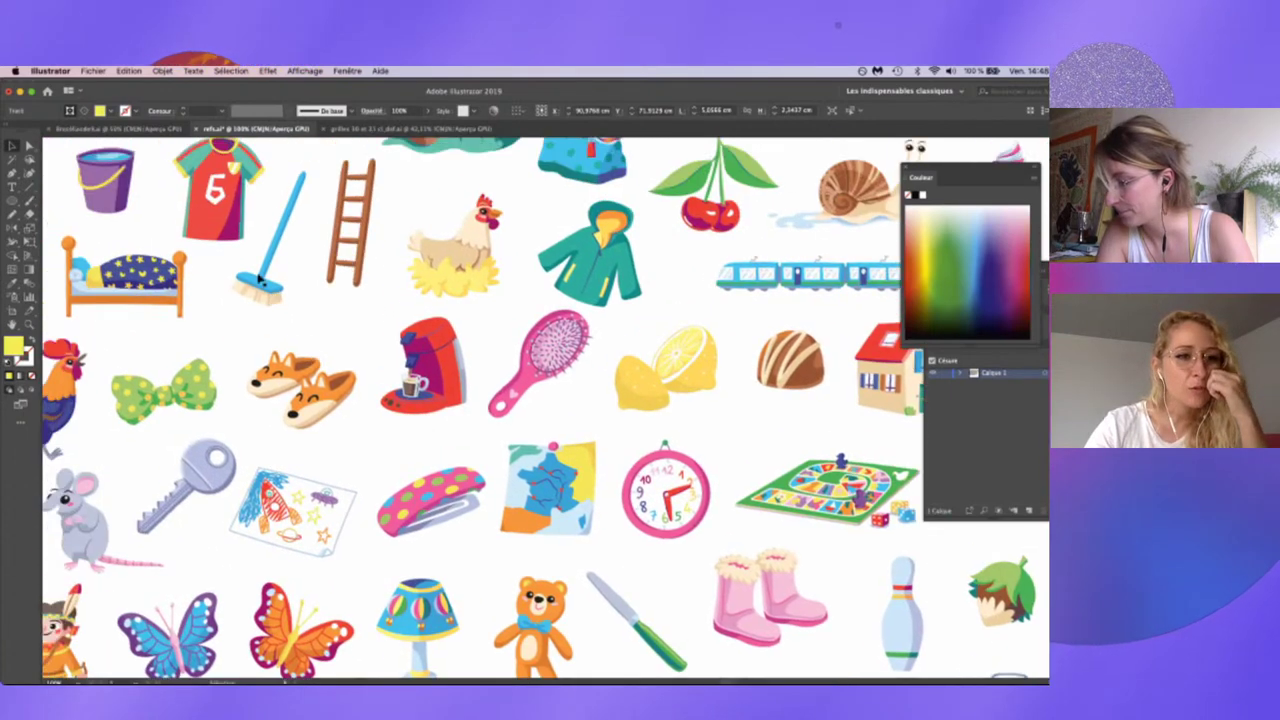
scroll(258, 282, "up", 3)
scroll(258, 282, "left", 3)
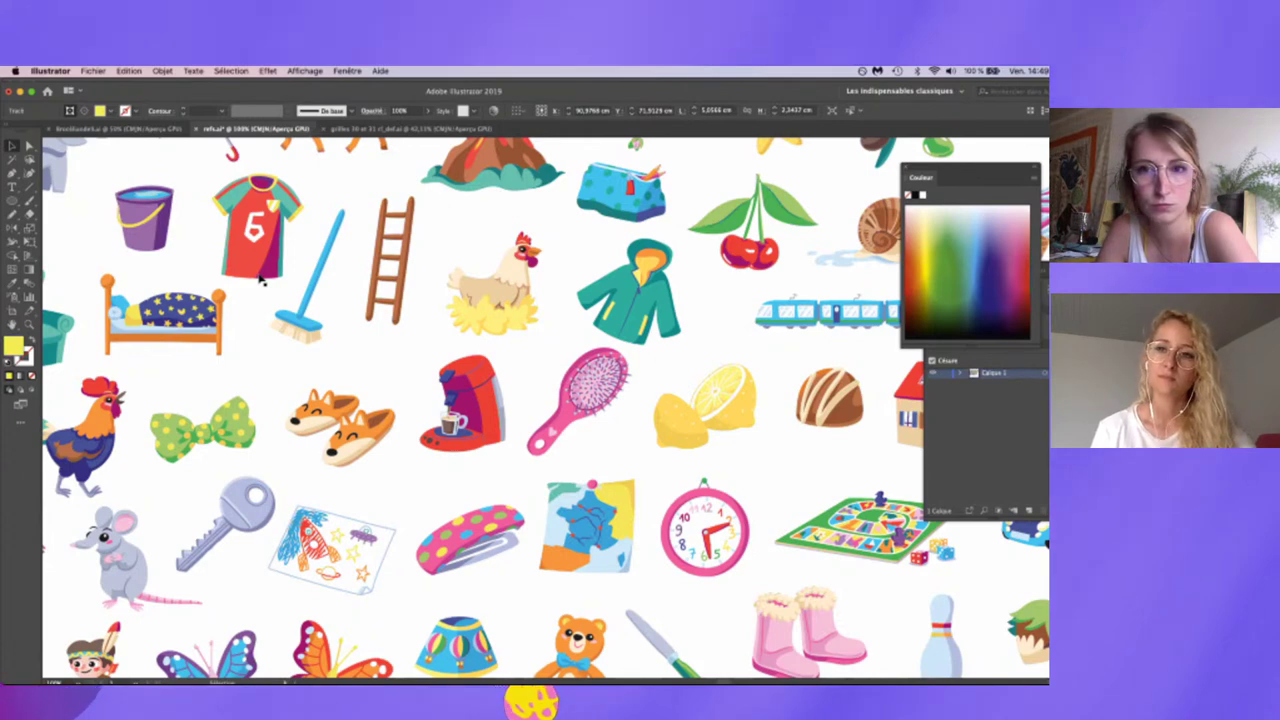
left_click(388, 130)
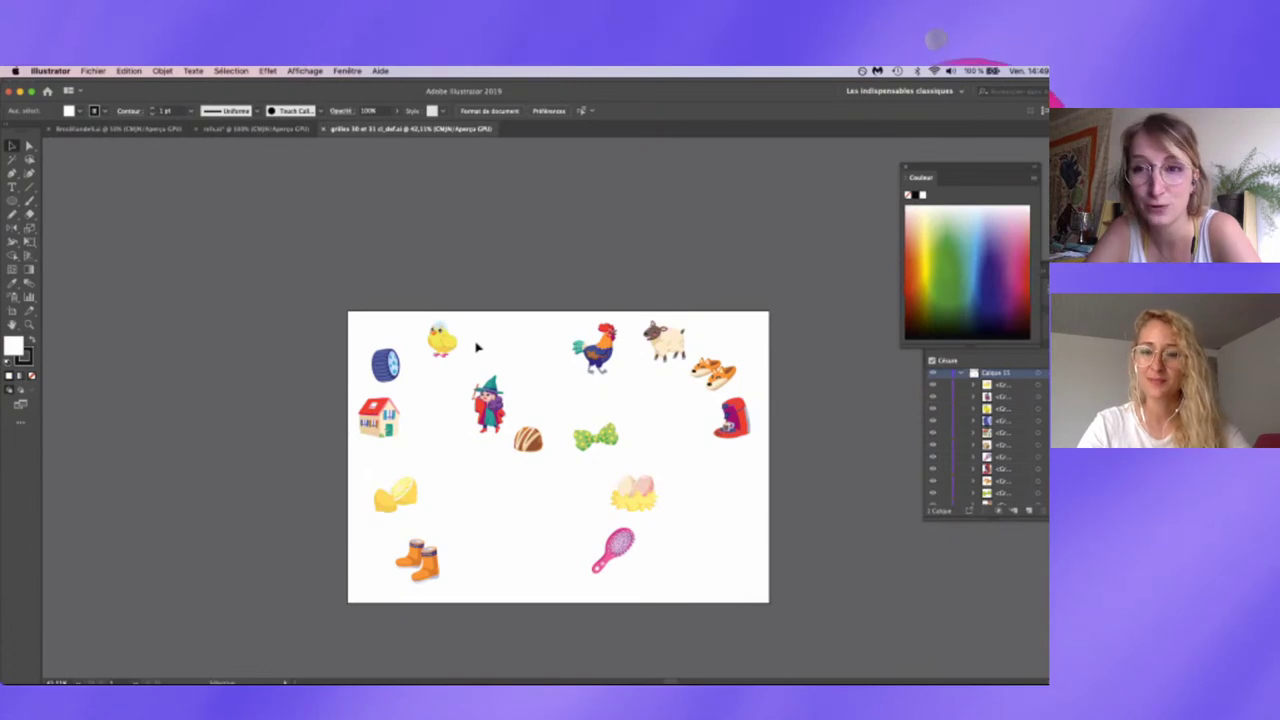
left_click(205, 130)
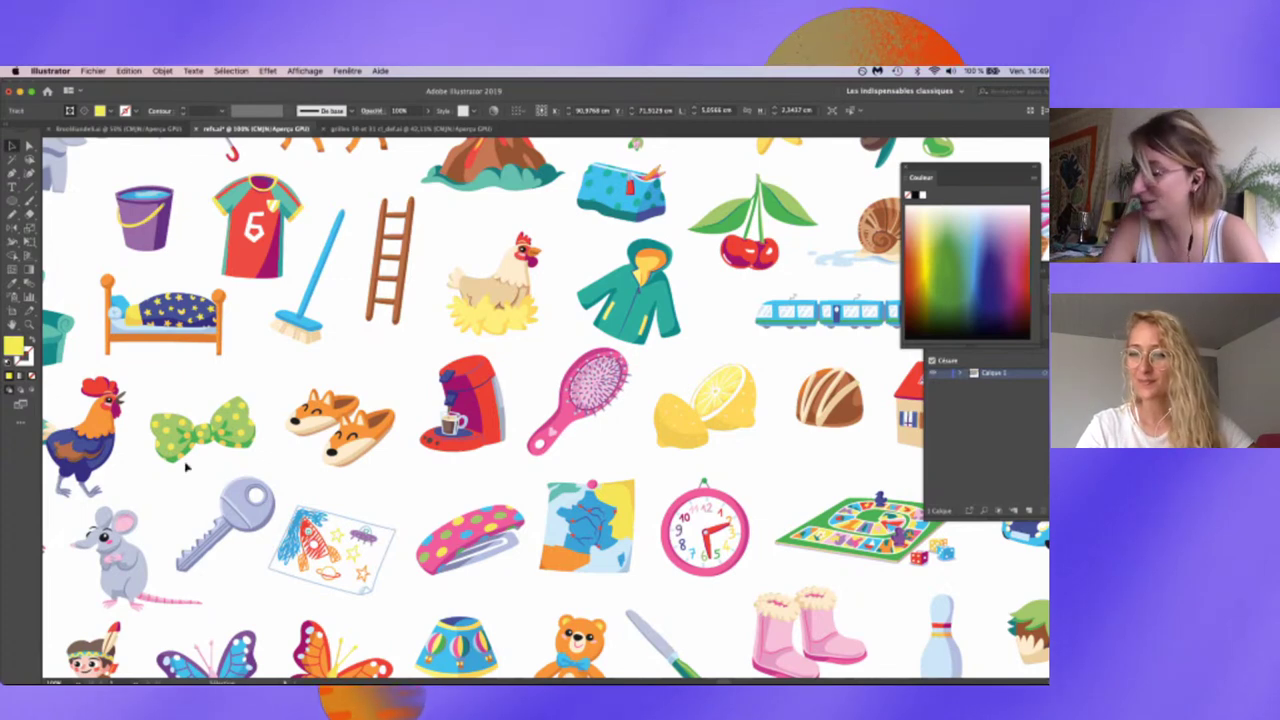
scroll(186, 467, "up", 3)
scroll(186, 467, "left", 3)
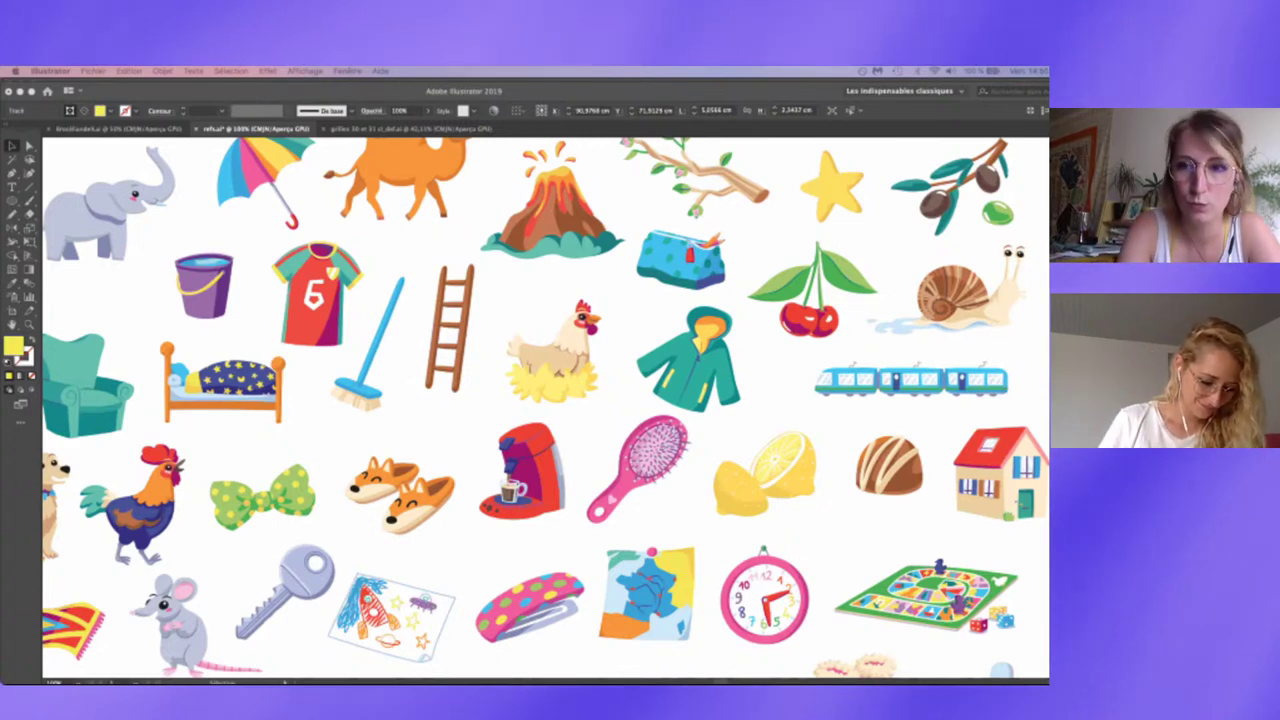
- Open leschatsaiment_DEF.ai past the colour-profile warning, then zoom in and select the cat-room artwork
left_click(289, 140)
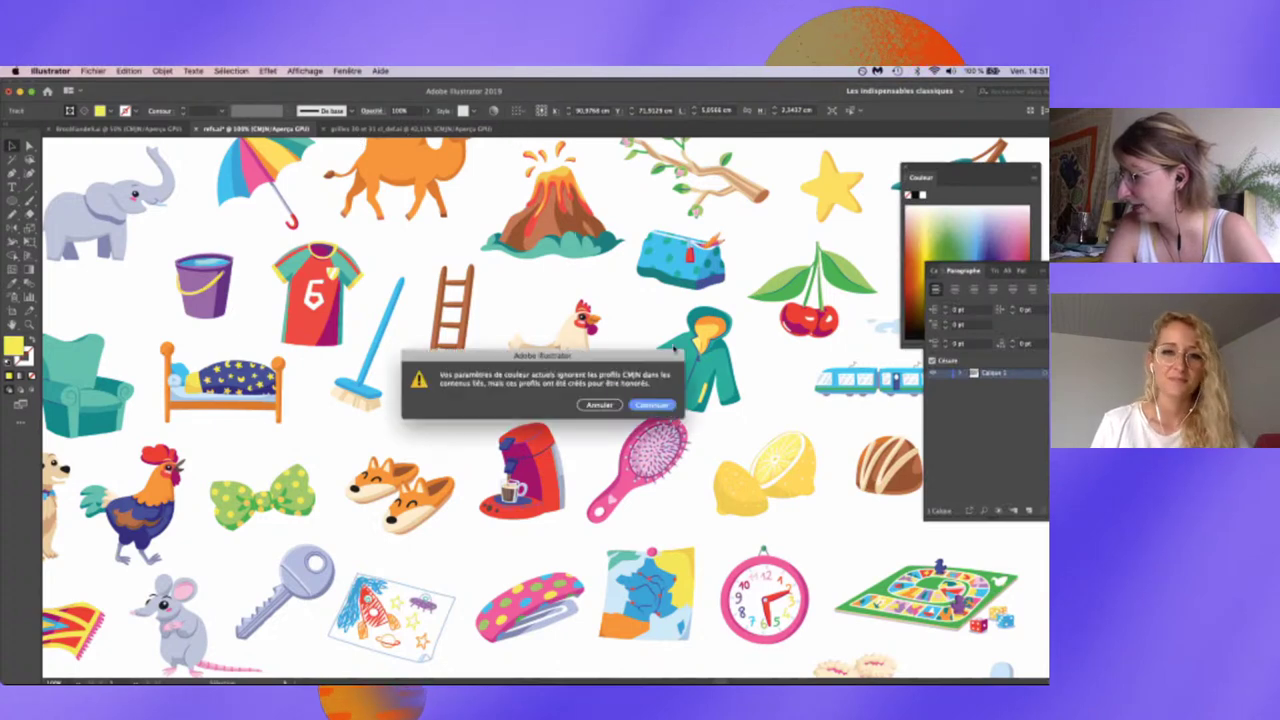
left_click(664, 406)
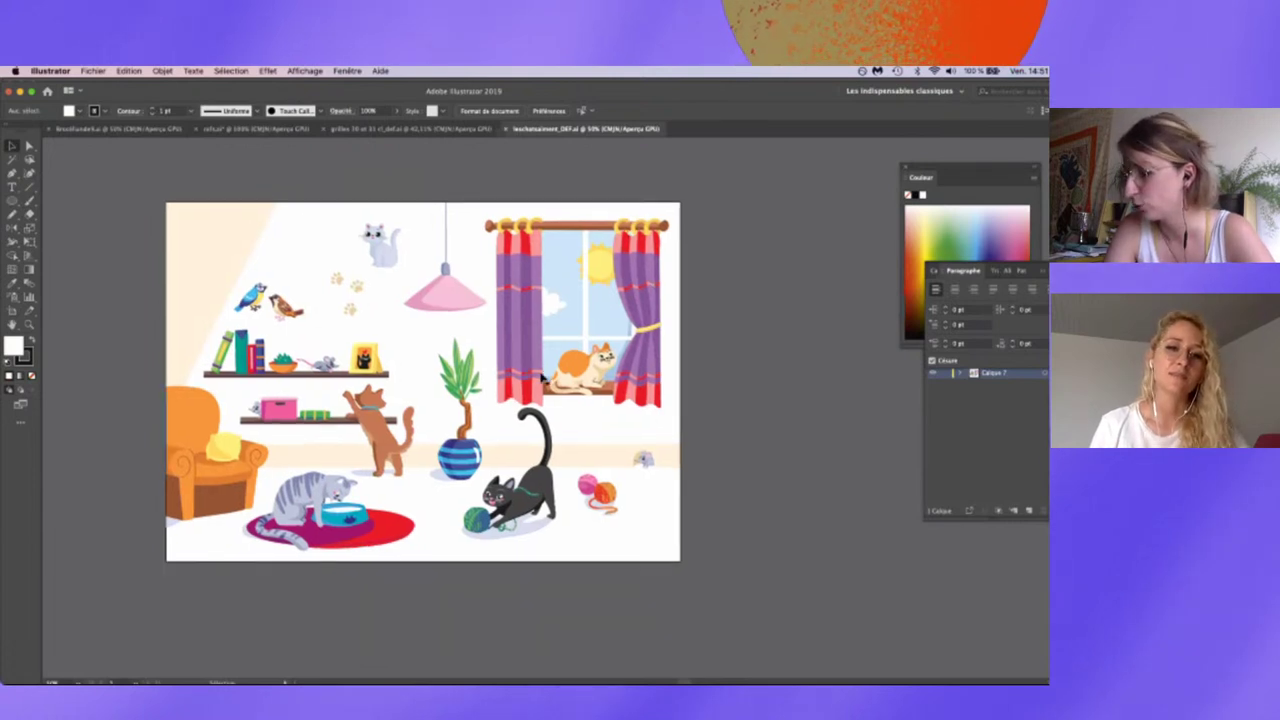
scroll(541, 377, "down", 2)
scroll(541, 377, "left", 2)
key("ctrl+plus")
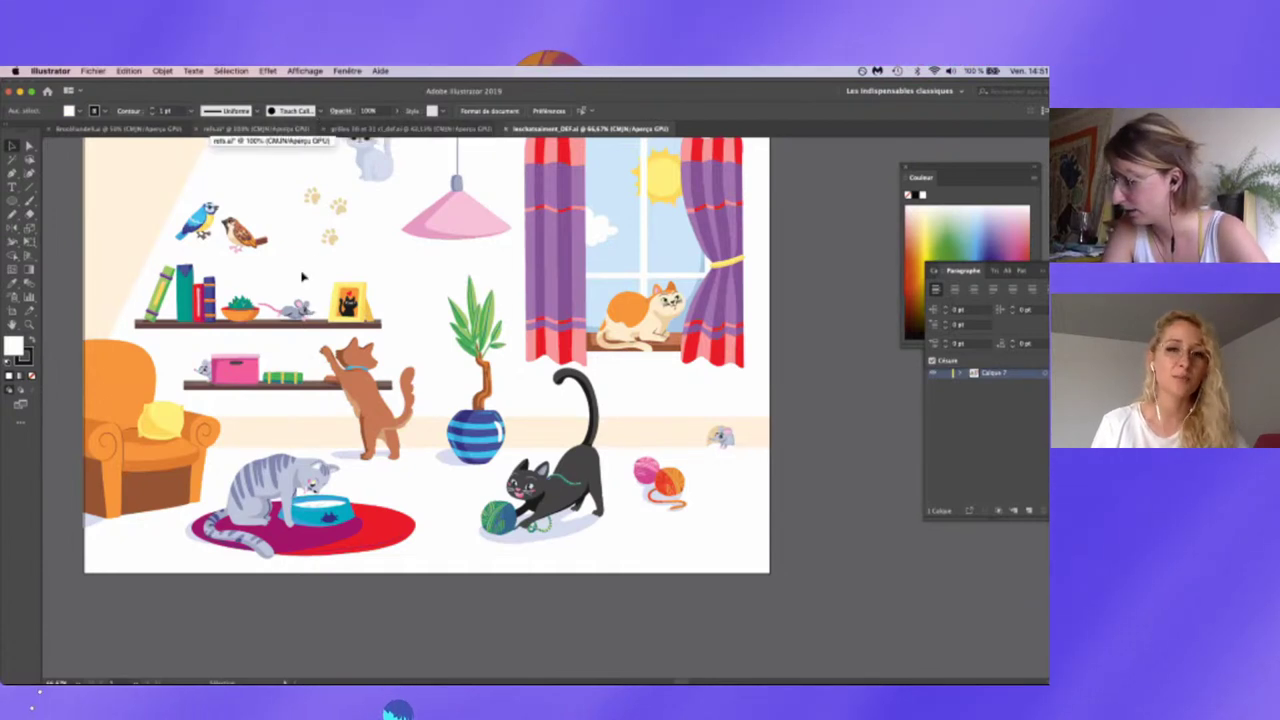
left_click(309, 318)
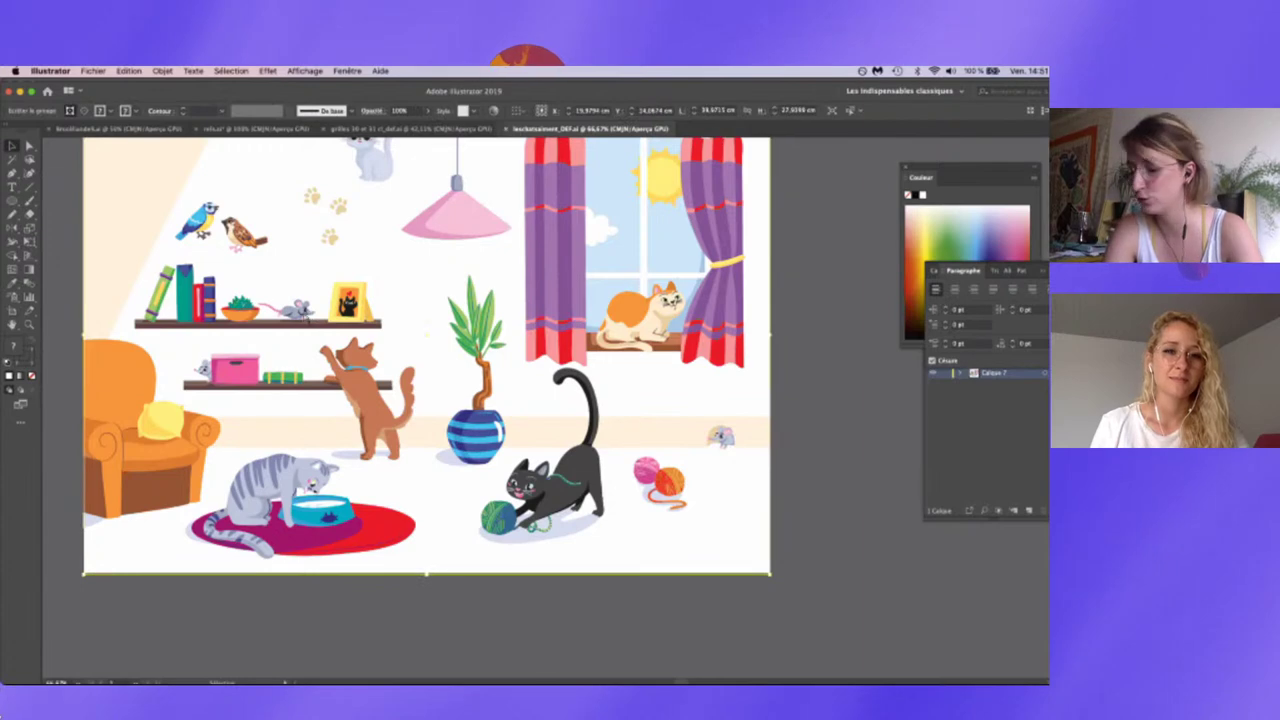
- Isolate the shelf mouse's group and try rotating its tail, then undo that rotation
scroll(197, 425, "up", 5)
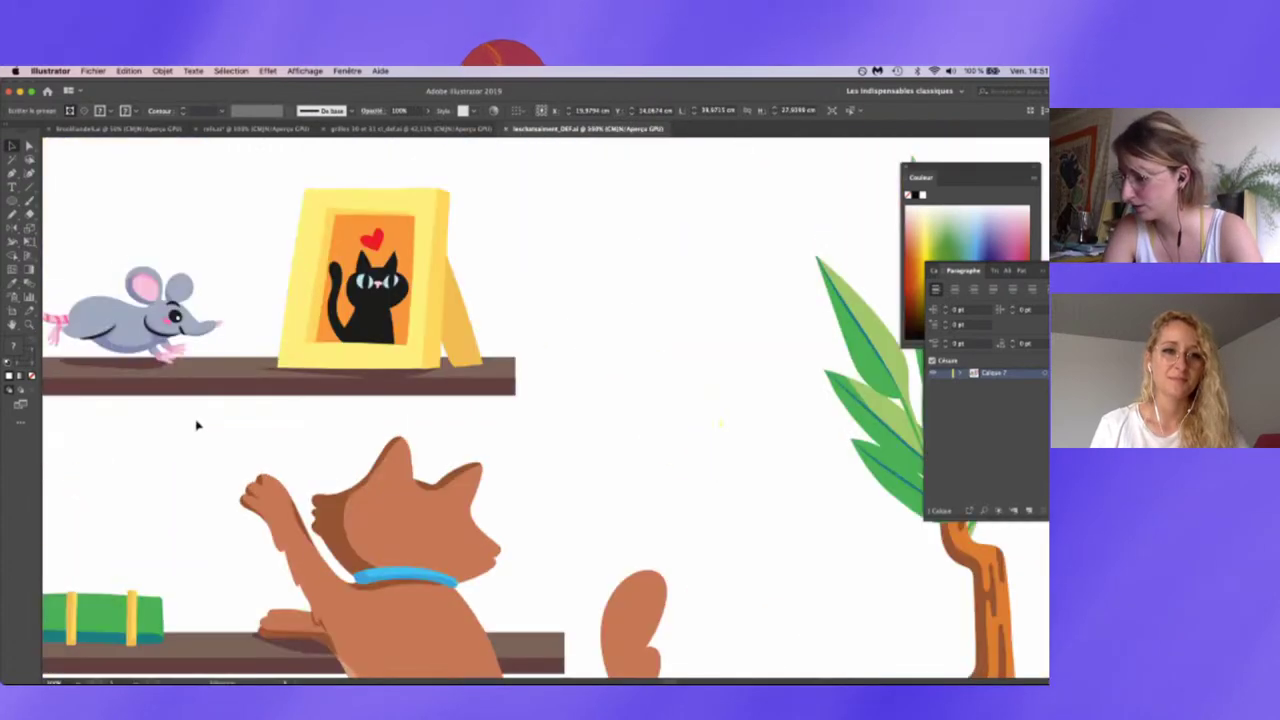
scroll(195, 423, "left", 1)
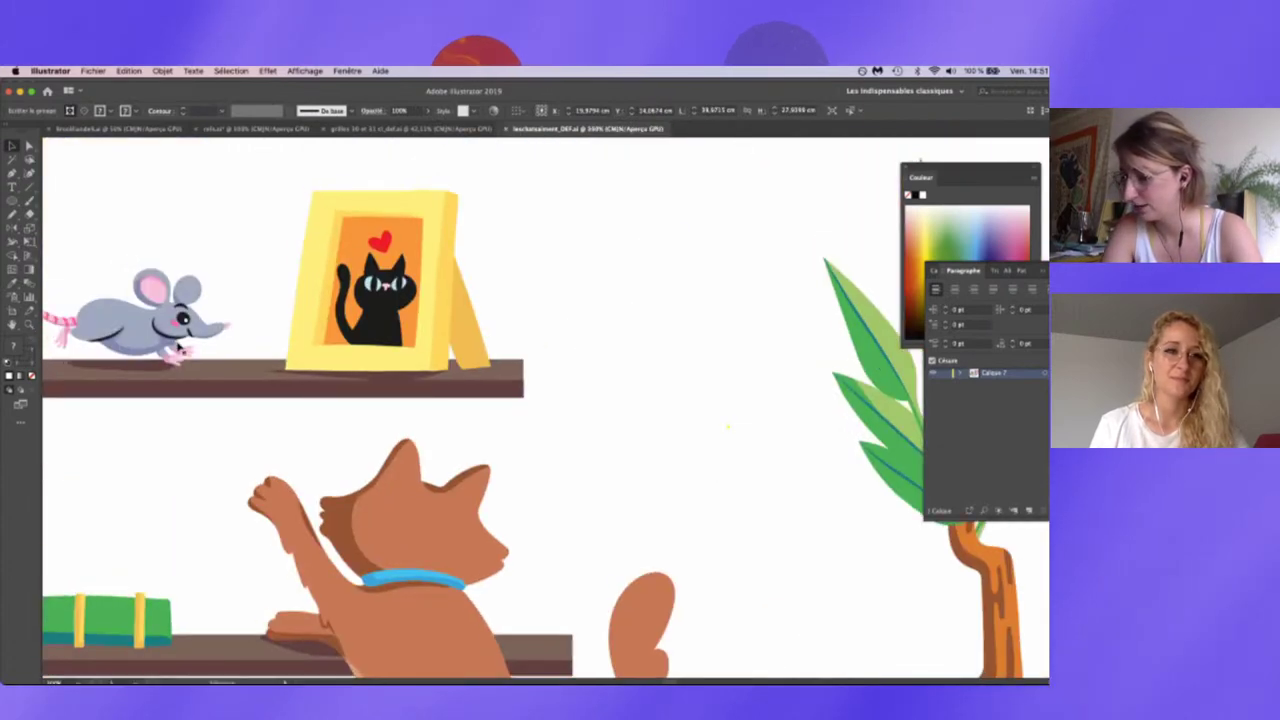
double_click(177, 347)
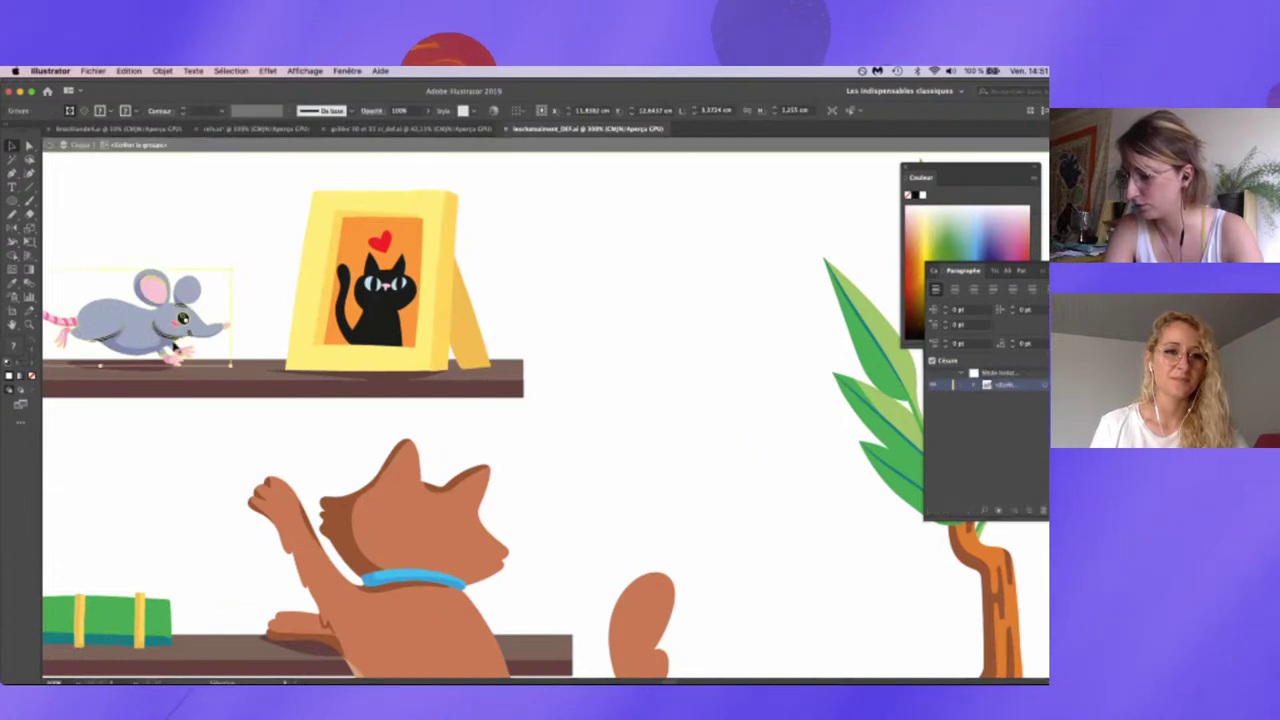
double_click(174, 346)
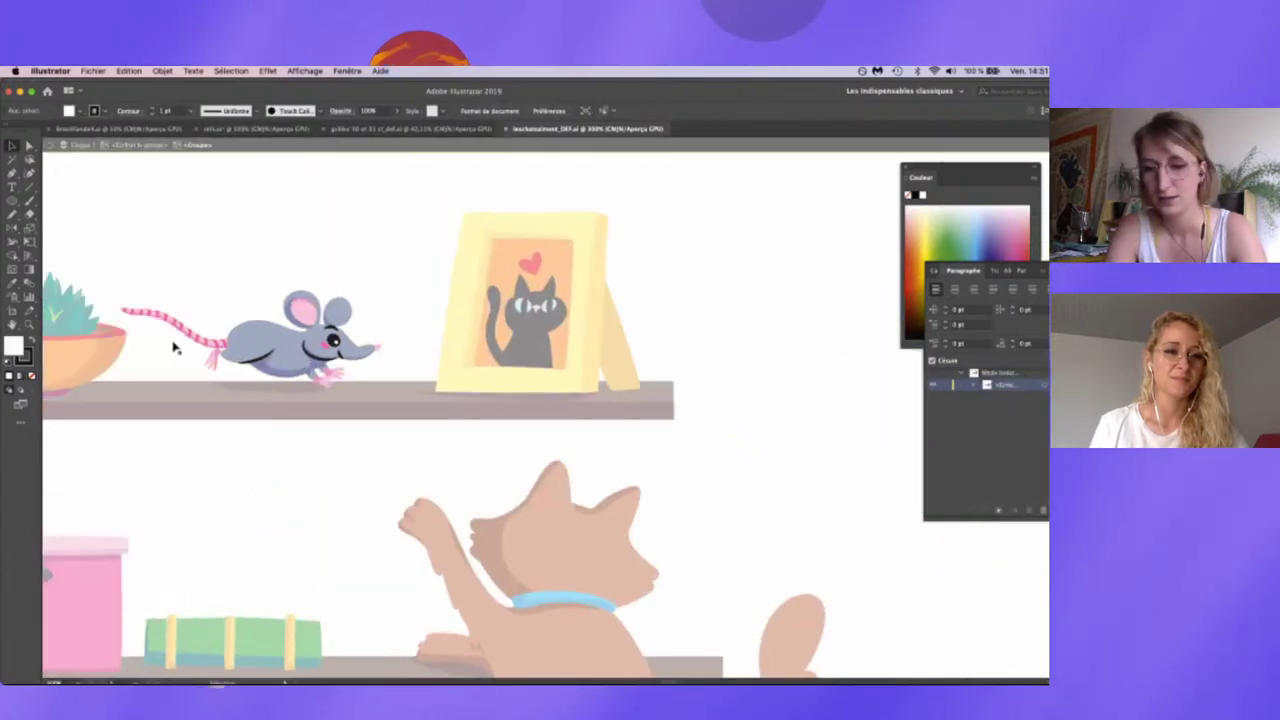
scroll(174, 346, "up", 3)
left_click_drag(166, 428, 591, 533)
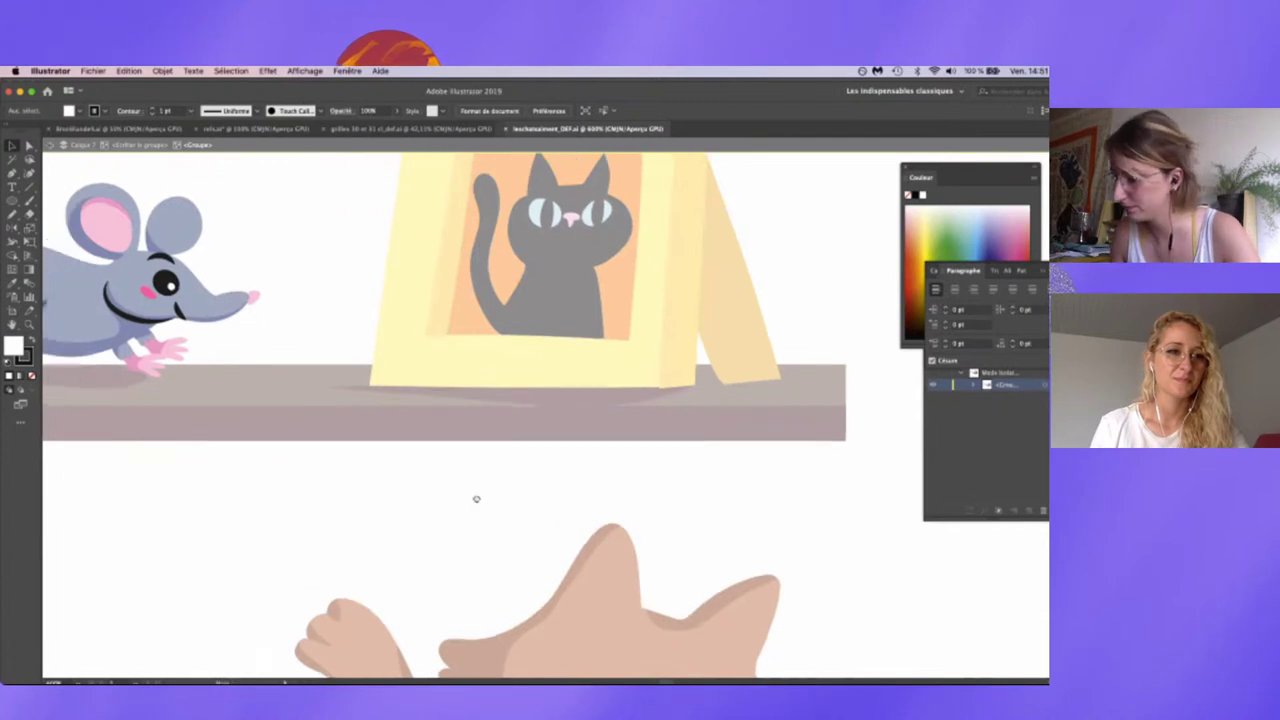
left_click(308, 385)
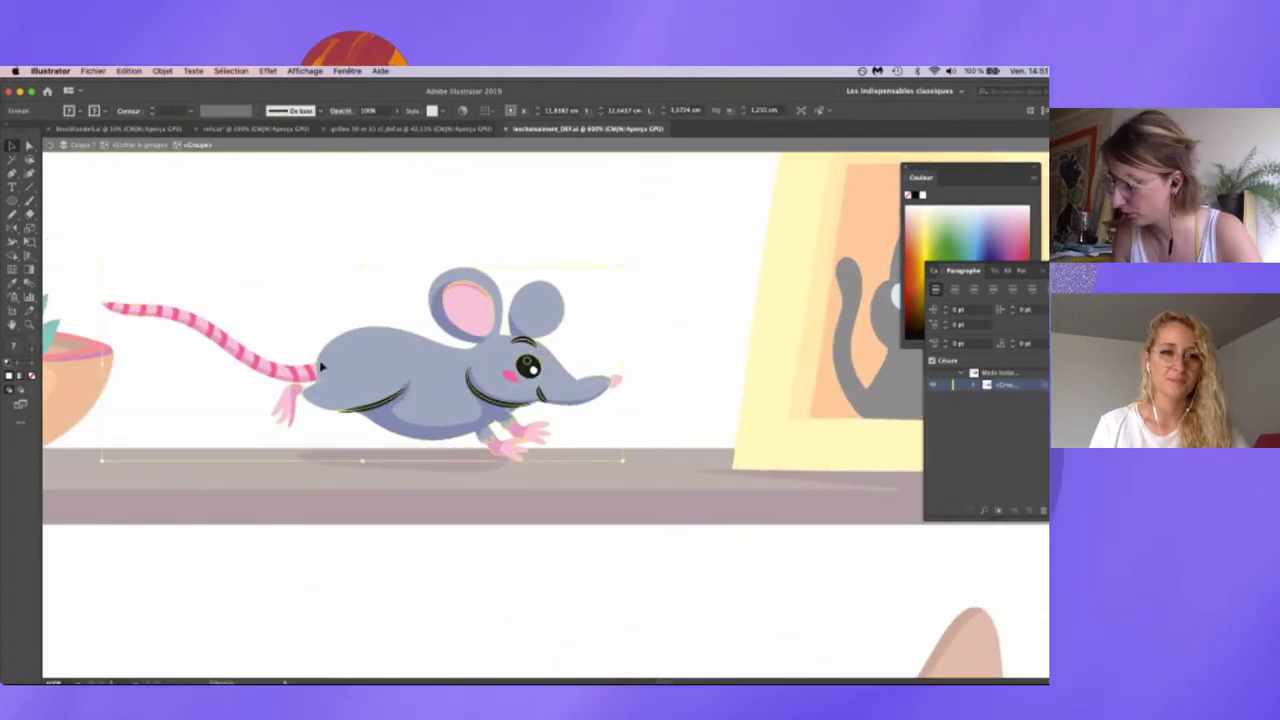
double_click(280, 362)
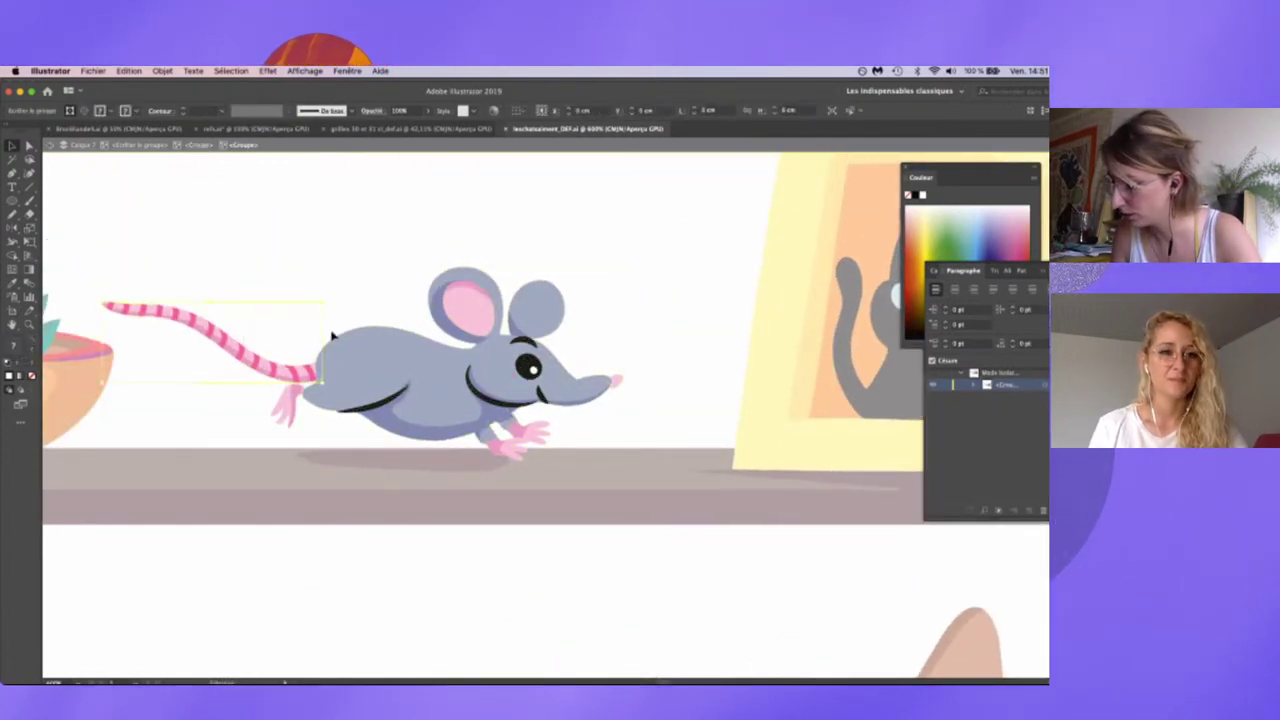
left_click_drag(327, 298, 316, 325)
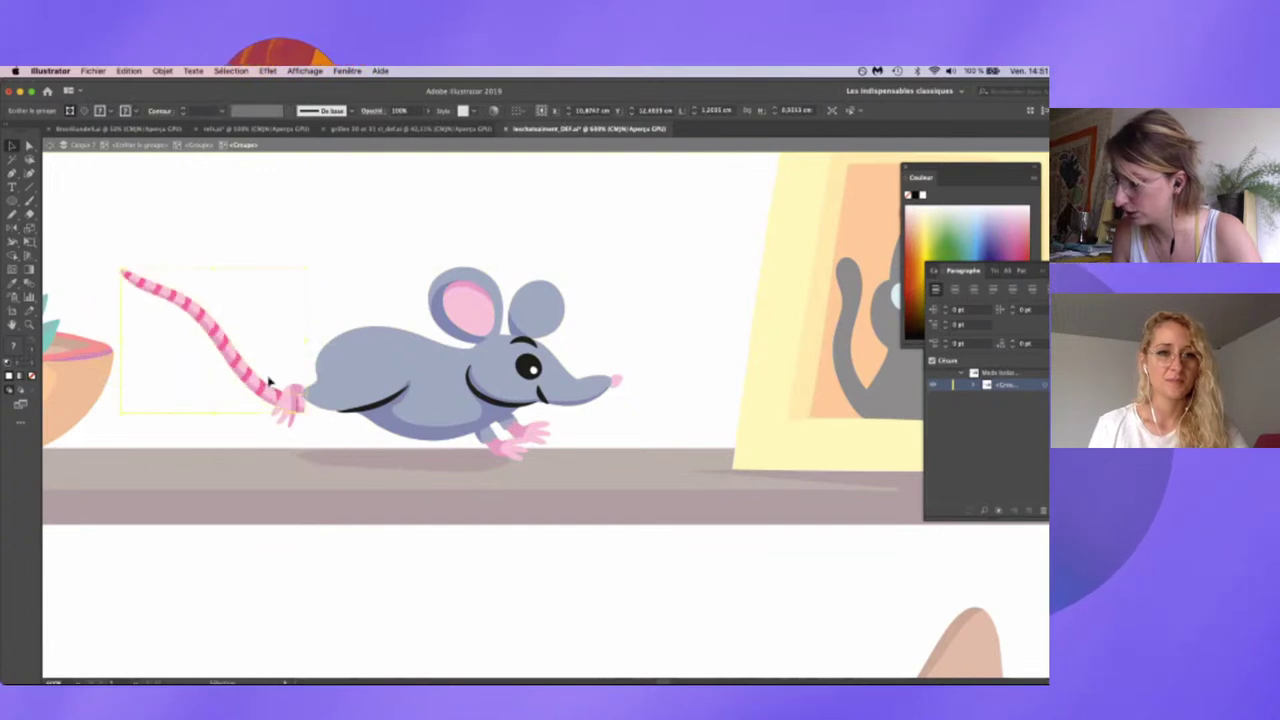
key("ctrl+z")
- Move the mouse's pink front foot back under its body
left_click(557, 443)
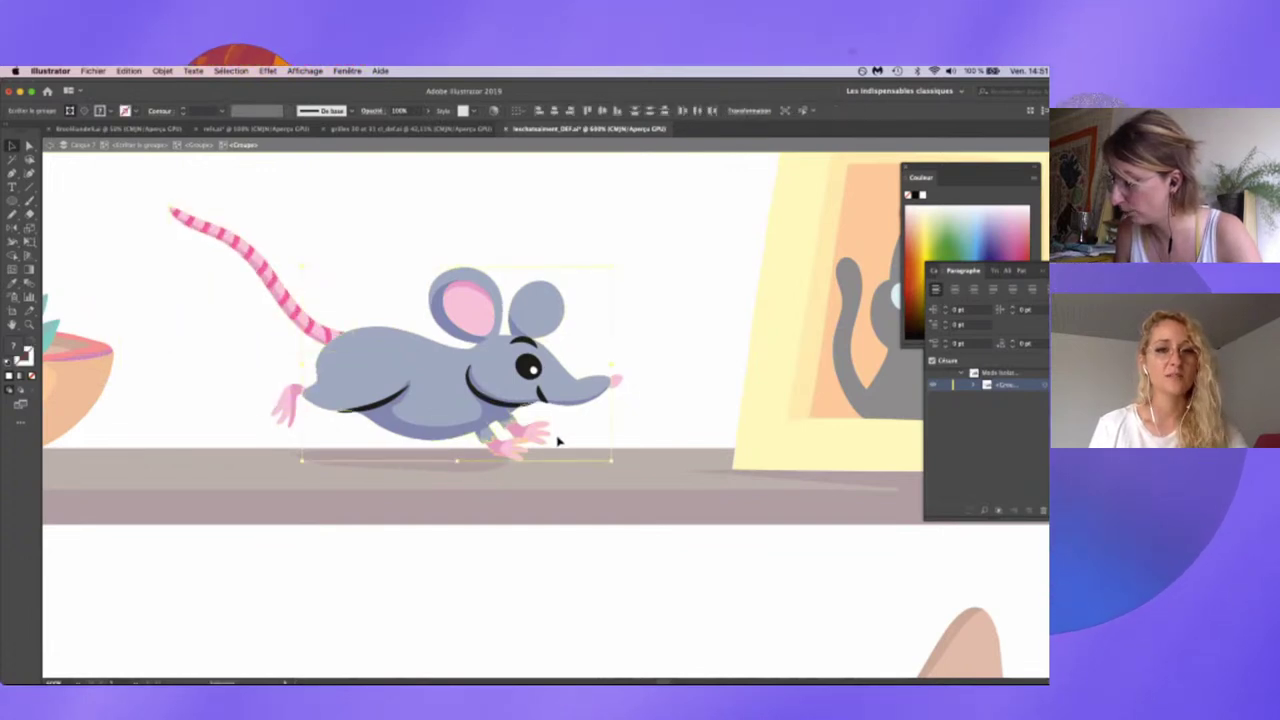
left_click(548, 435)
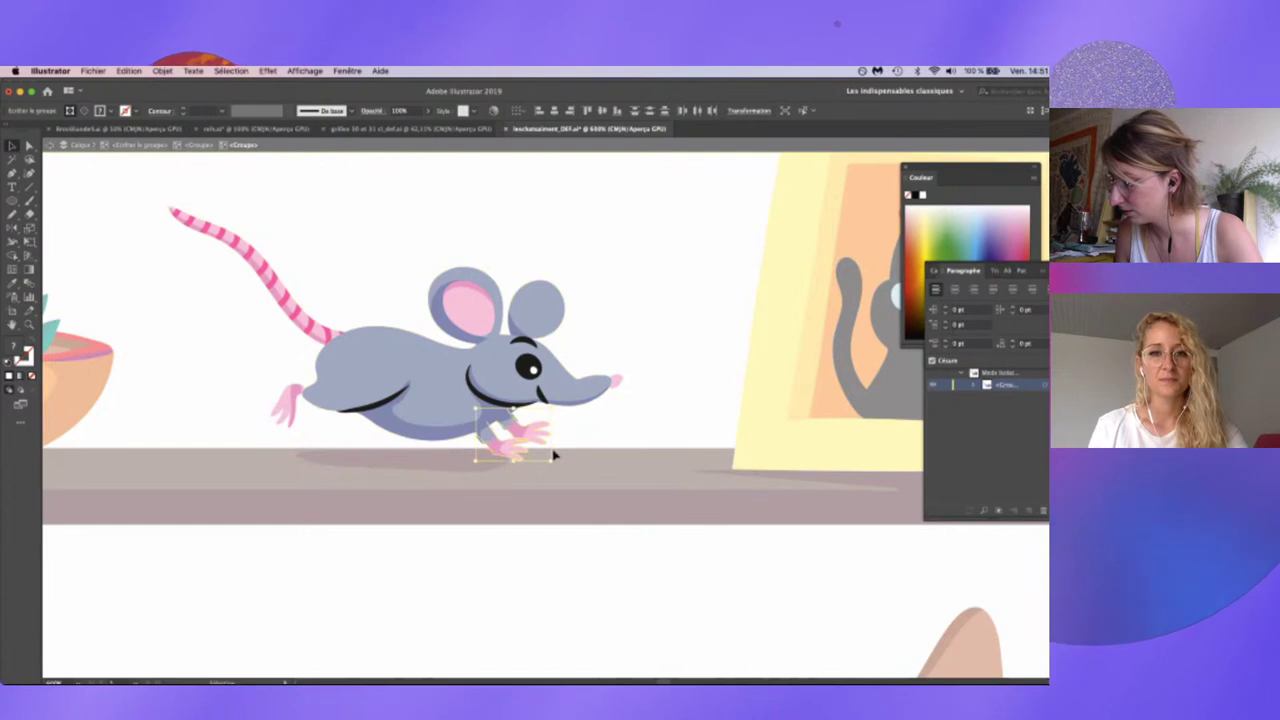
left_click(531, 440)
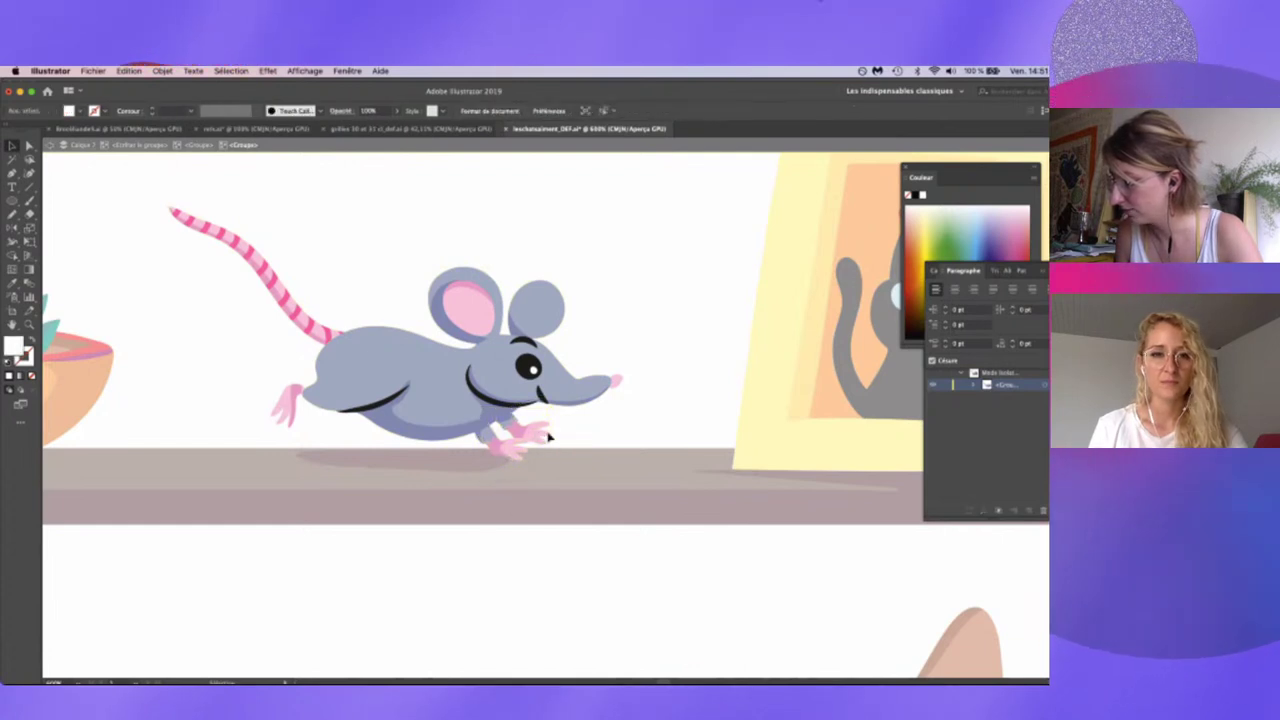
left_click(530, 436)
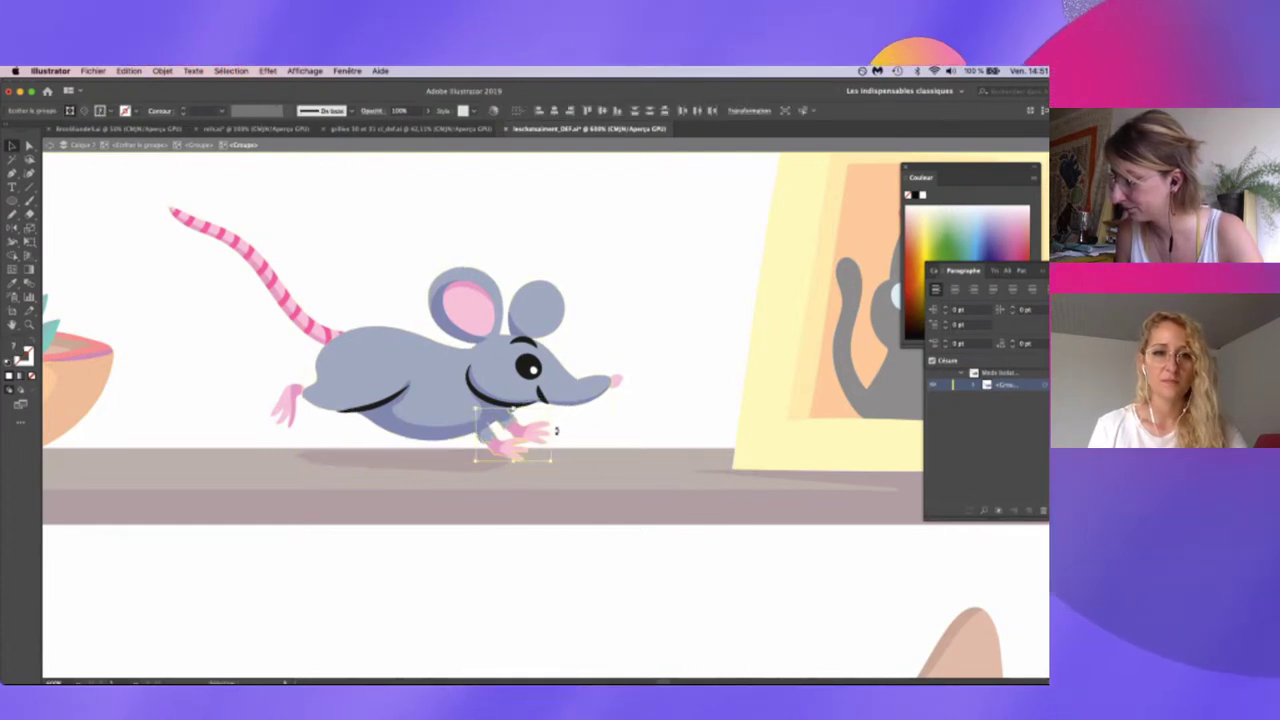
left_click_drag(528, 440, 480, 452)
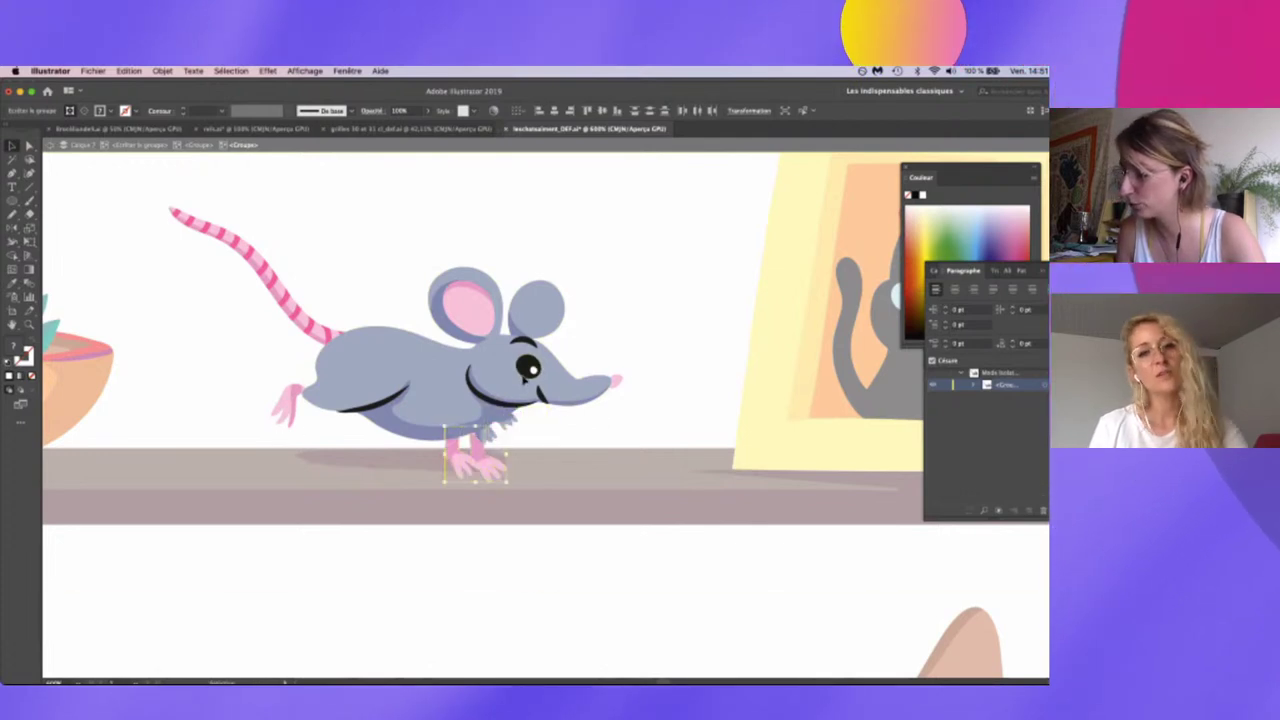
left_click(528, 368)
- Zoom back out to the whole room and exit isolation mode
key("super+minus")
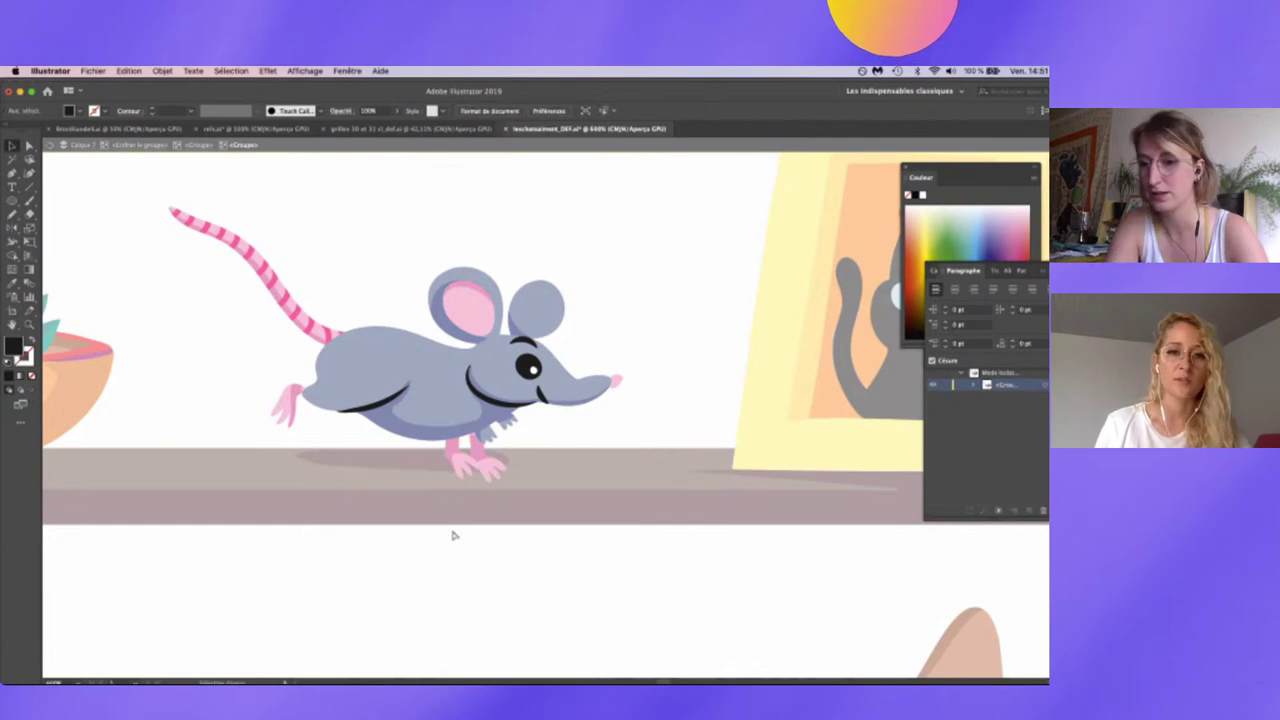
left_click(452, 535)
key("super+minus")
key("super+minus")
key("super+minus")
key("super+minus")
key("super+minus")
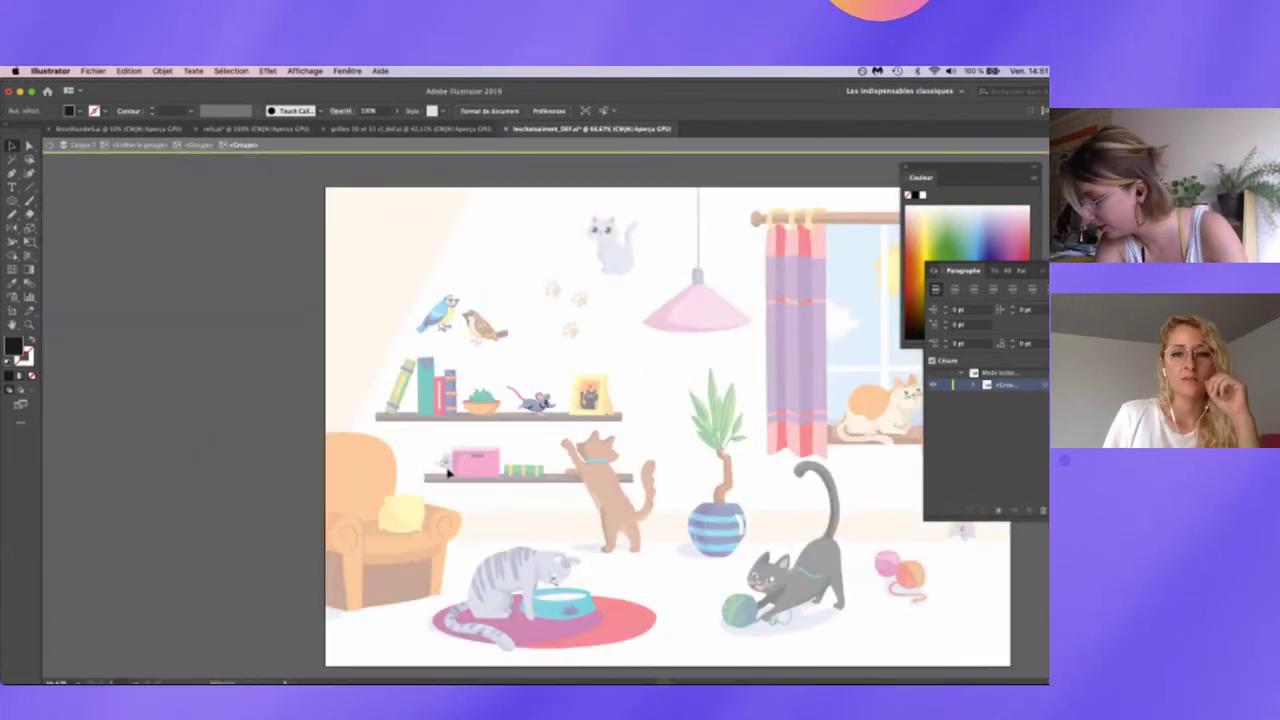
key("Escape")
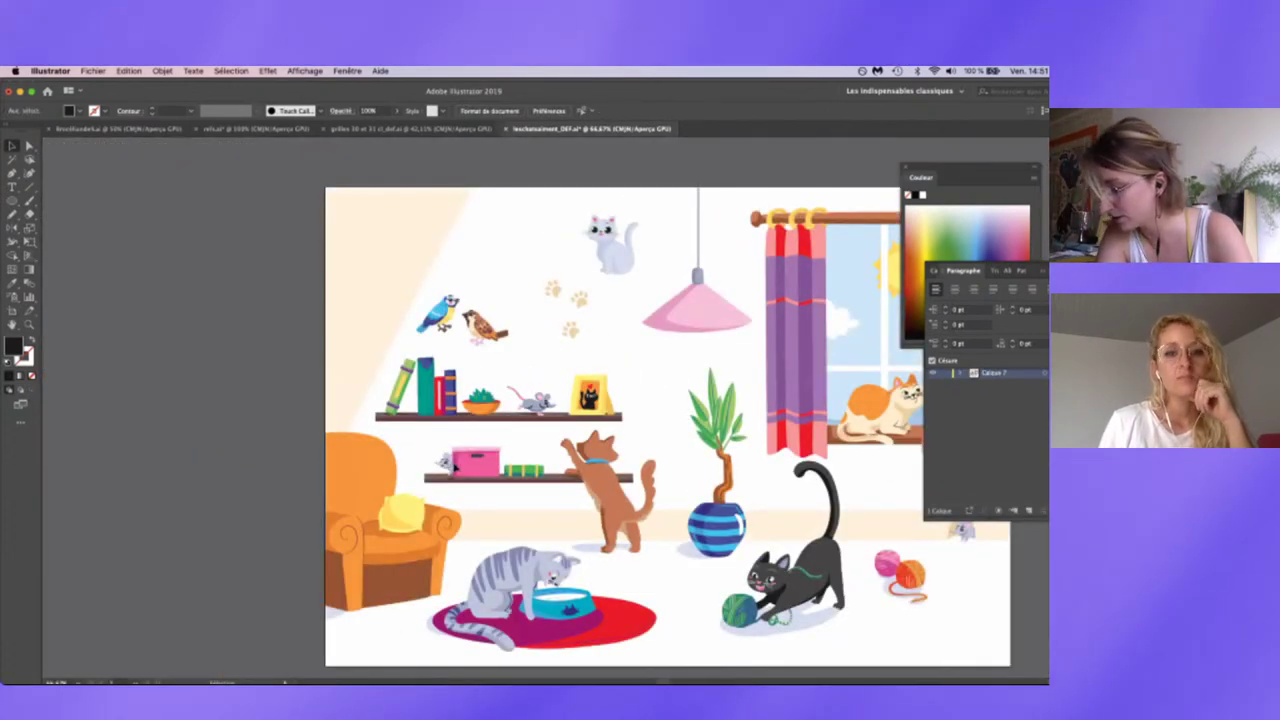
- Scroll the cat-room canvas right and down
scroll(857, 478, "right", 5)
scroll(857, 478, "down", 2)
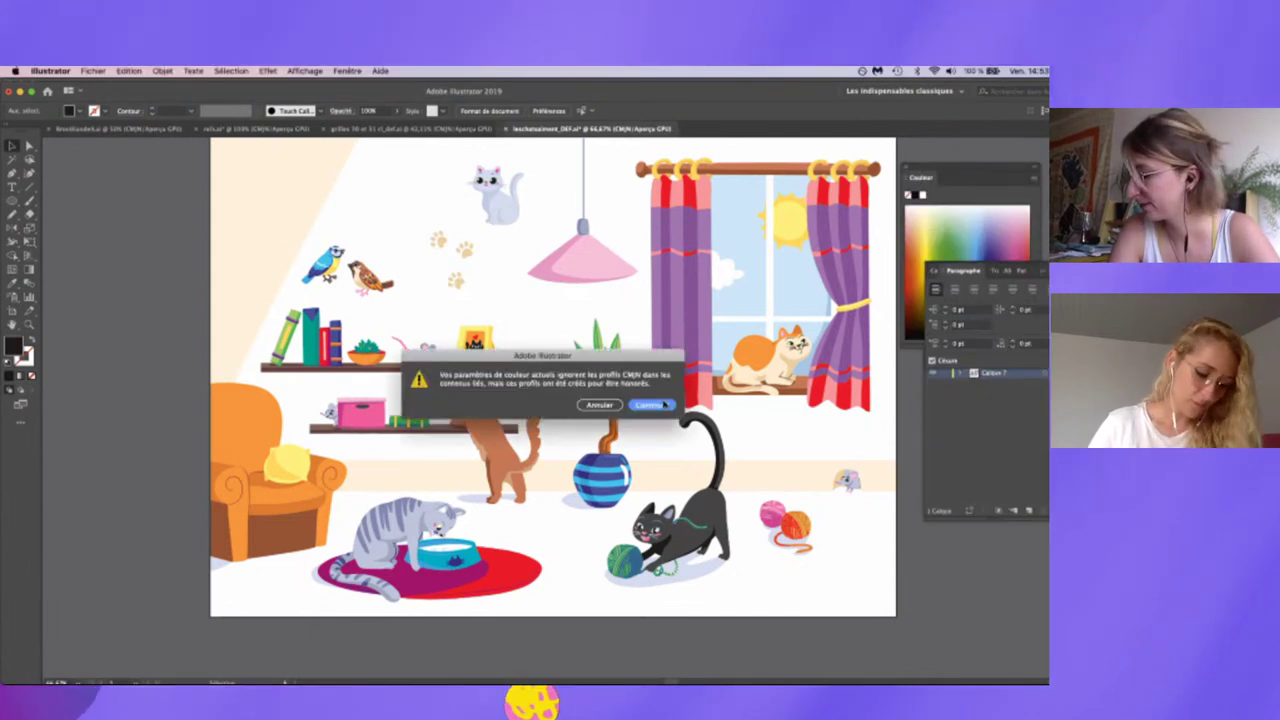
- Accept the colour-profile warning to open the dragon forest file and drill into its artwork groups
left_click(663, 405)
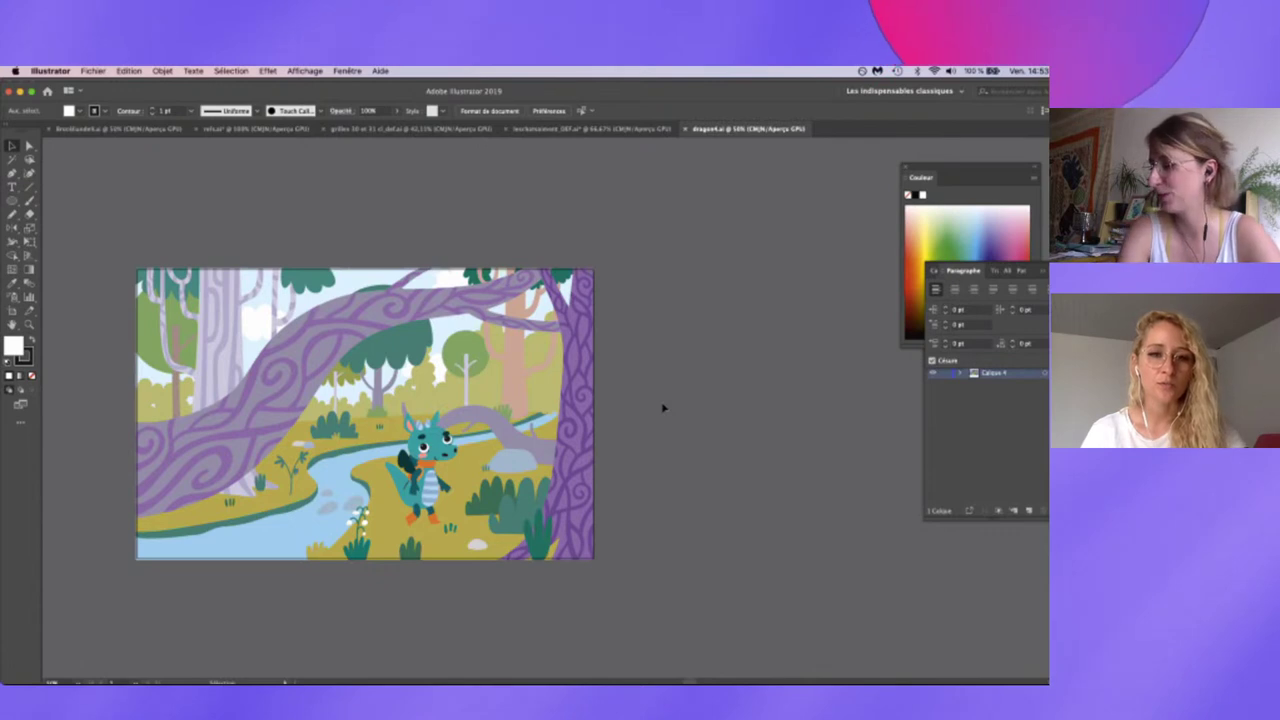
scroll(663, 407, "left", 1)
scroll(663, 407, "down", 1)
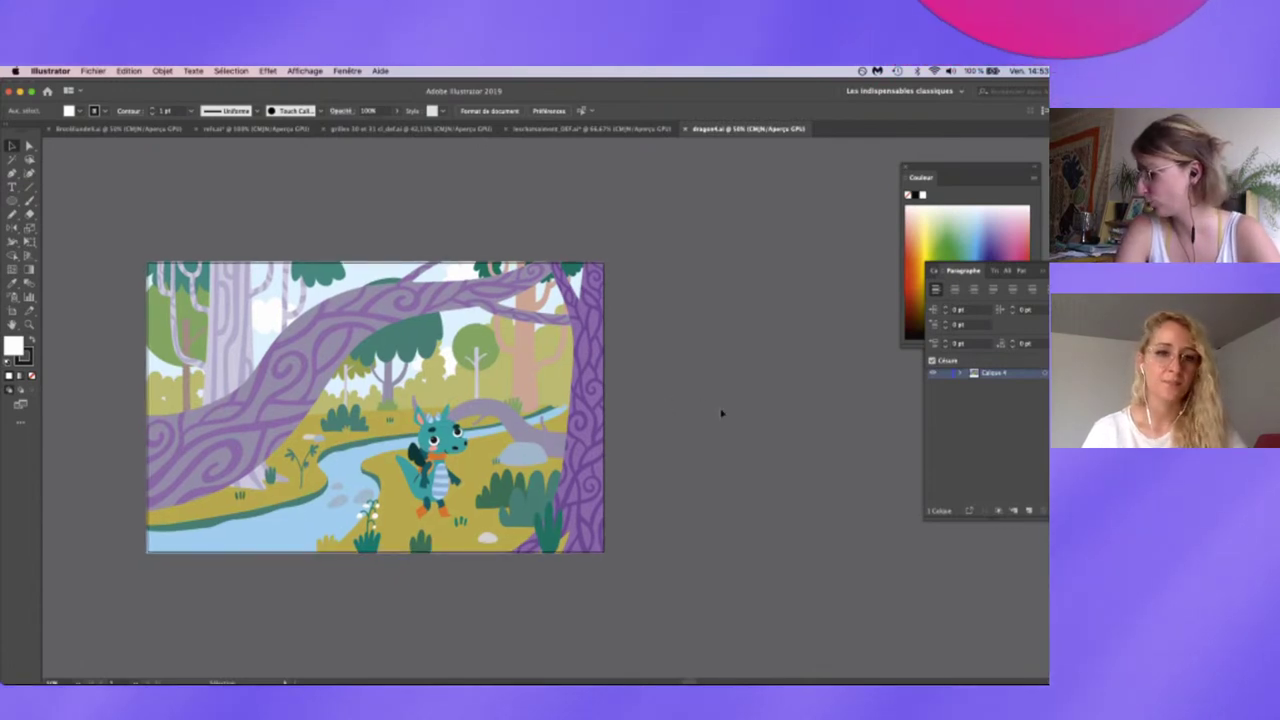
double_click(520, 487)
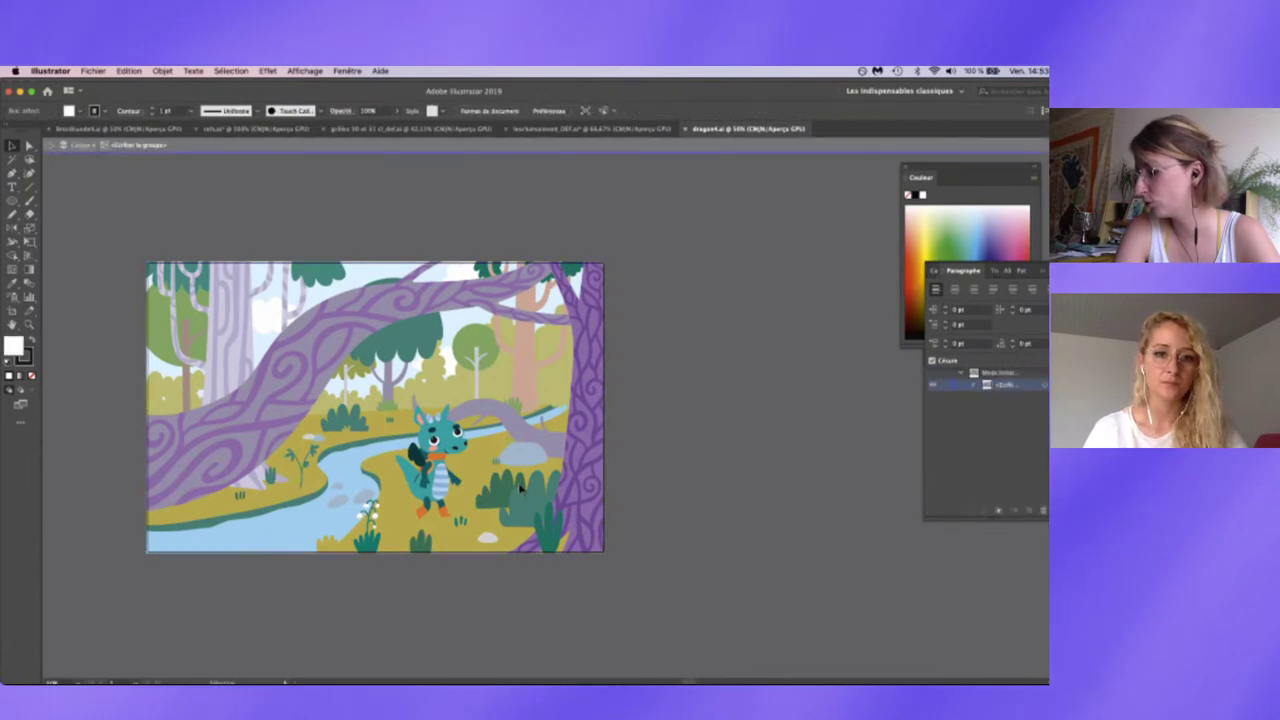
double_click(520, 487)
double_click(520, 487)
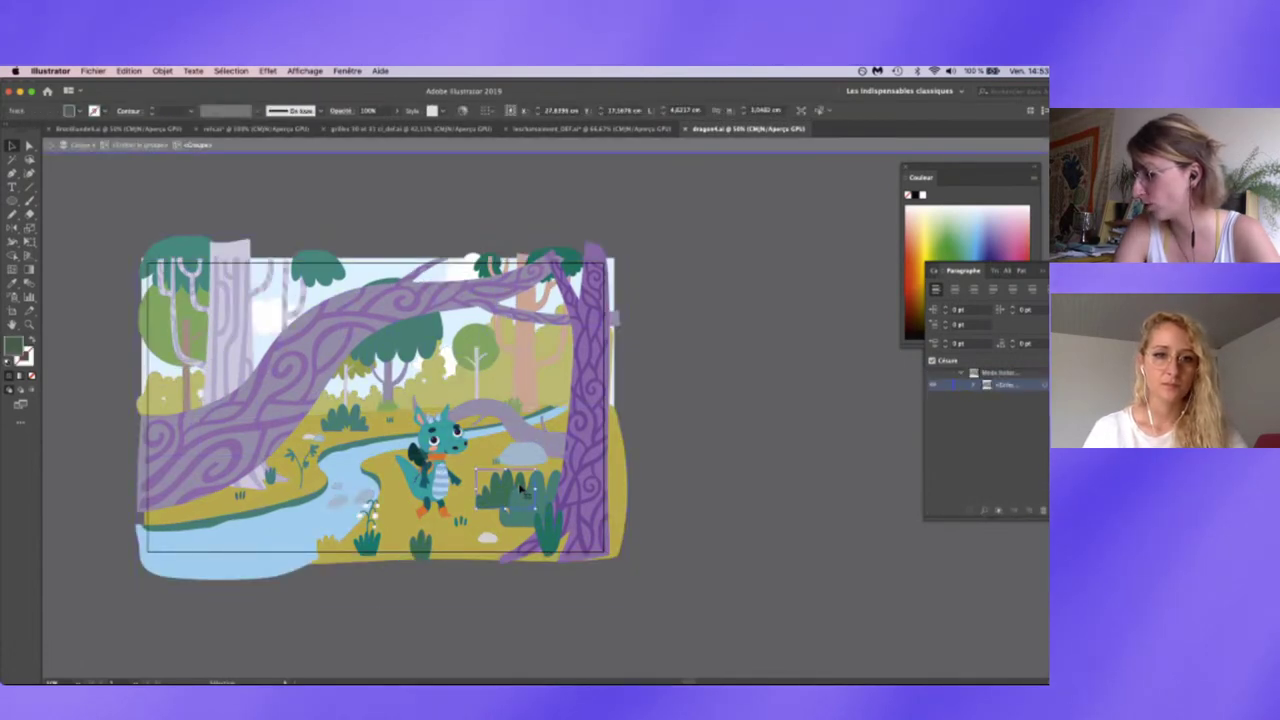
double_click(639, 521)
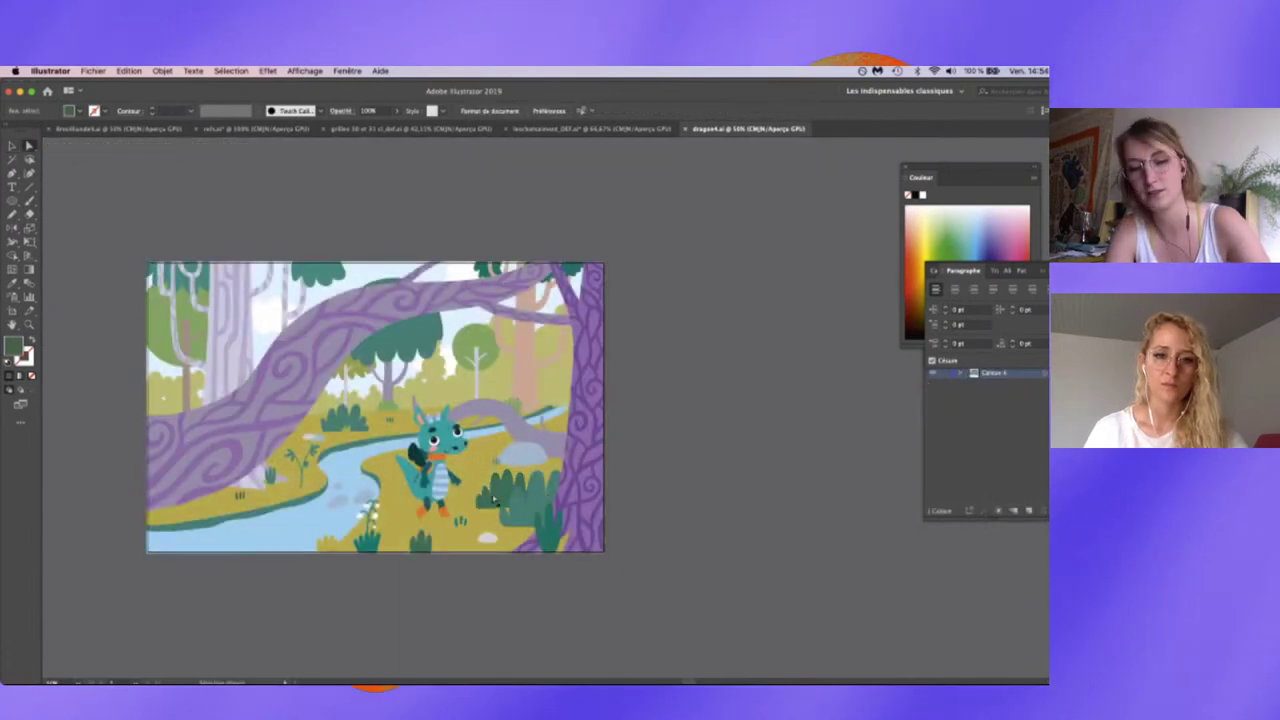
- Move the grass bush up beside the dragon, shrink it, and exit isolation
left_click(494, 497)
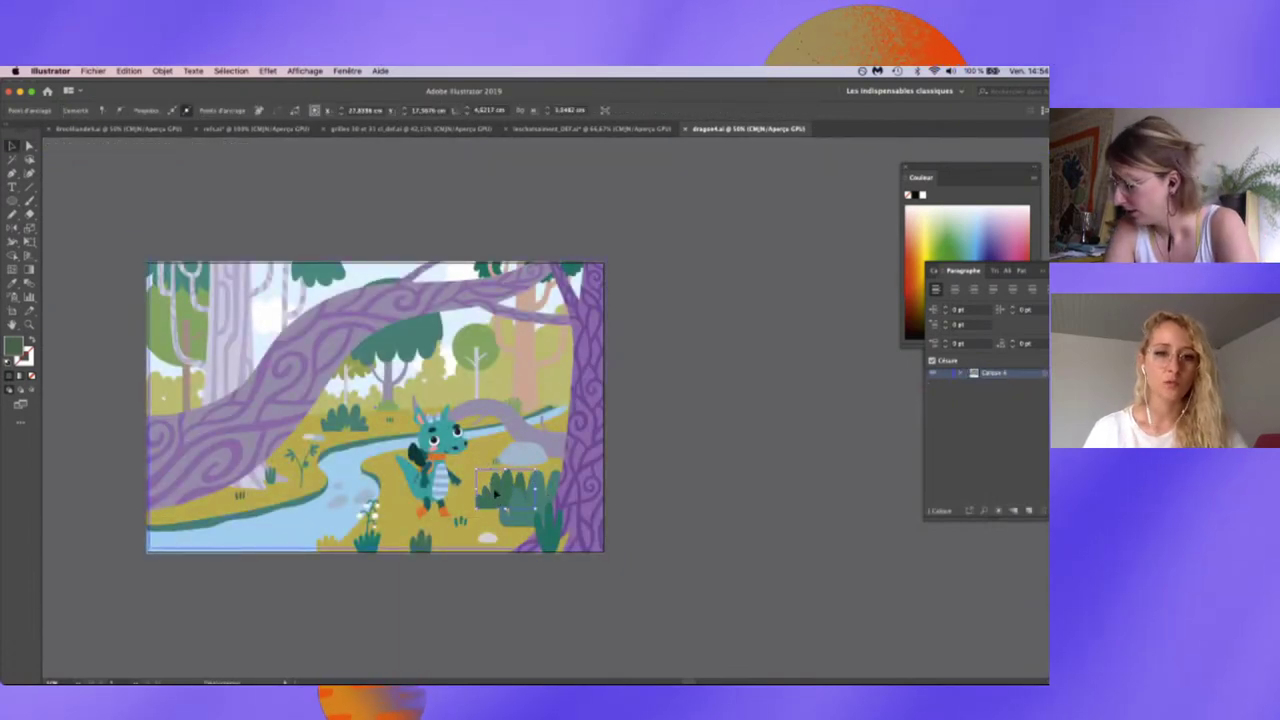
double_click(494, 494)
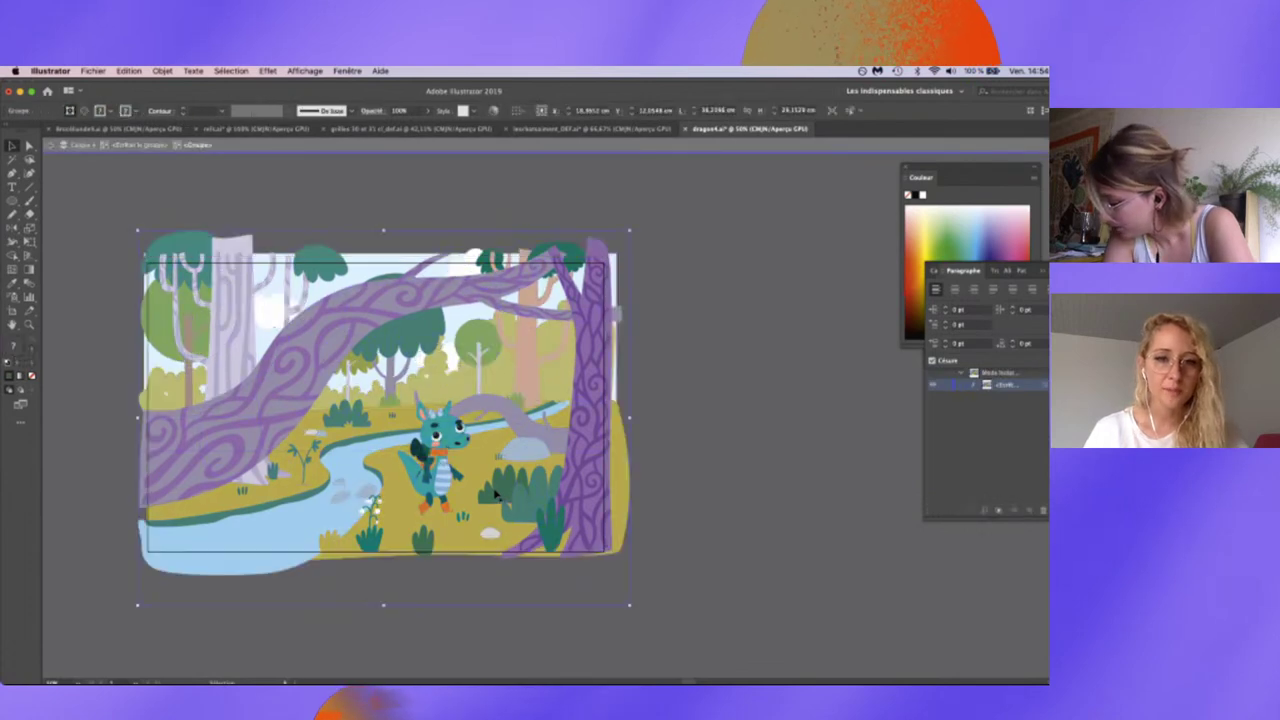
left_click(494, 494)
left_click_drag(494, 463, 482, 446)
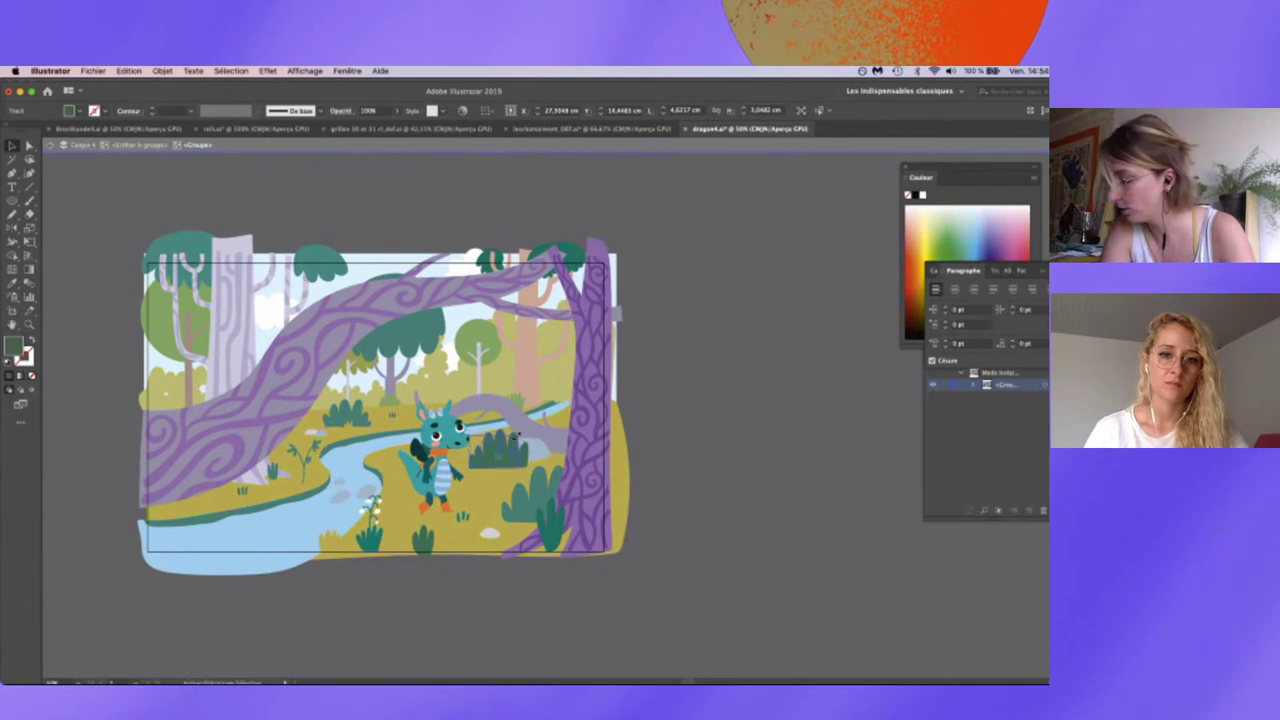
left_click_drag(497, 452, 484, 458)
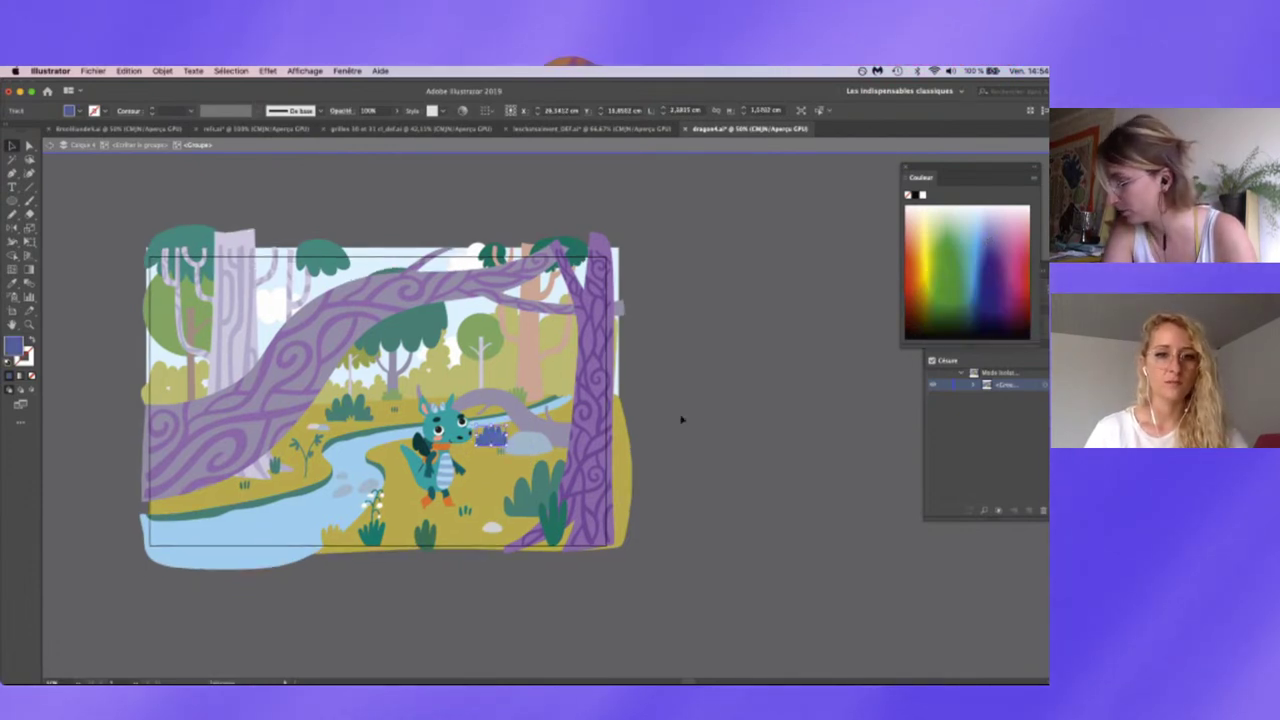
left_click(681, 420)
key("Escape")
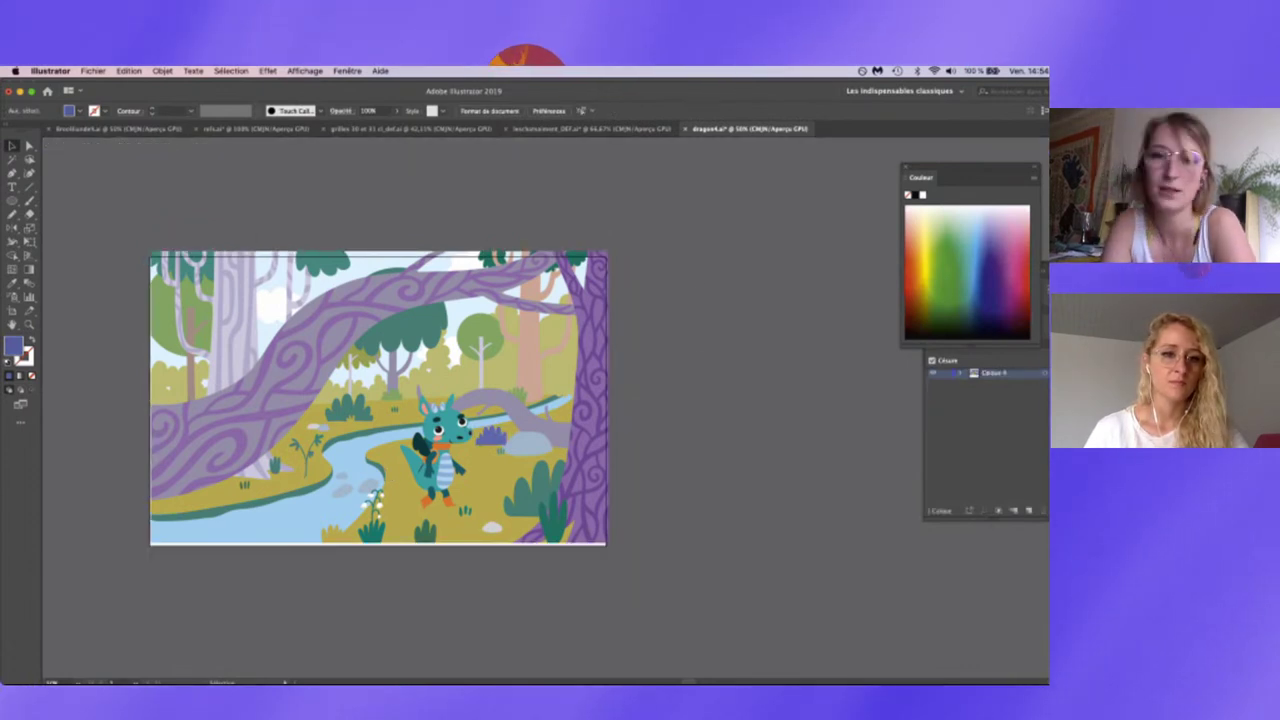
key("super+Tab")
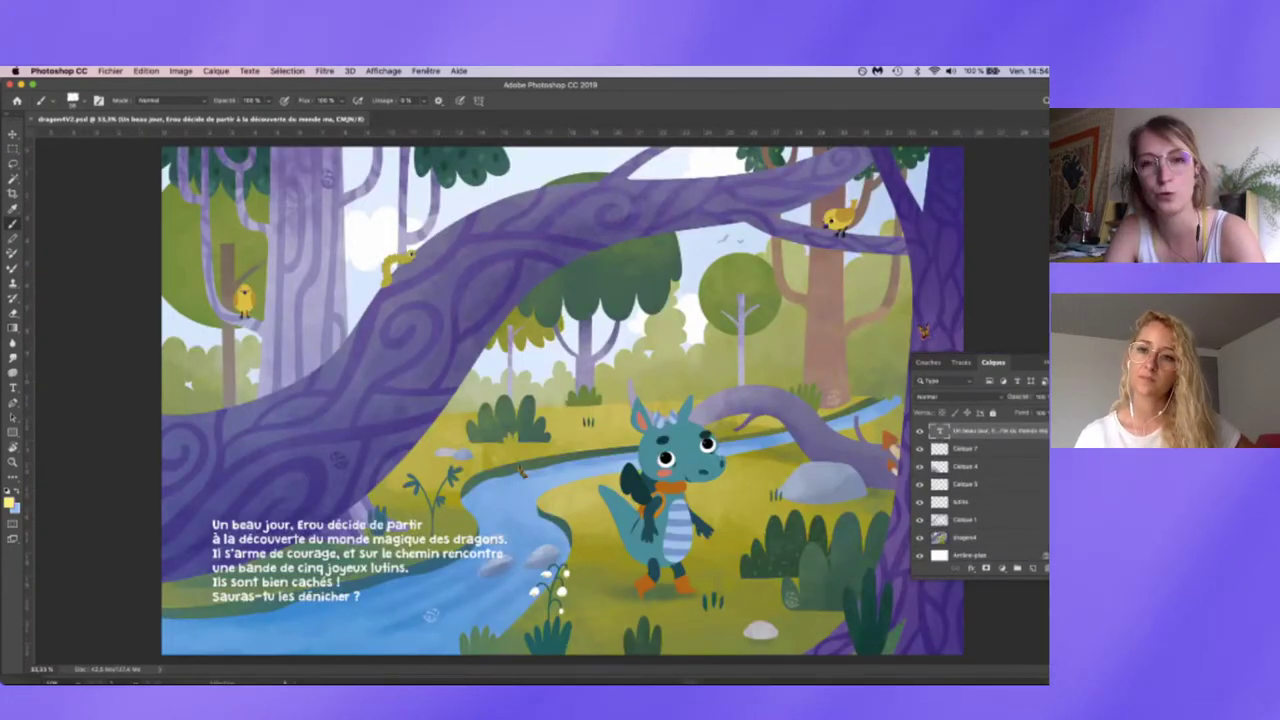
- Show dragonV2.psd in full-screen view
key("f")
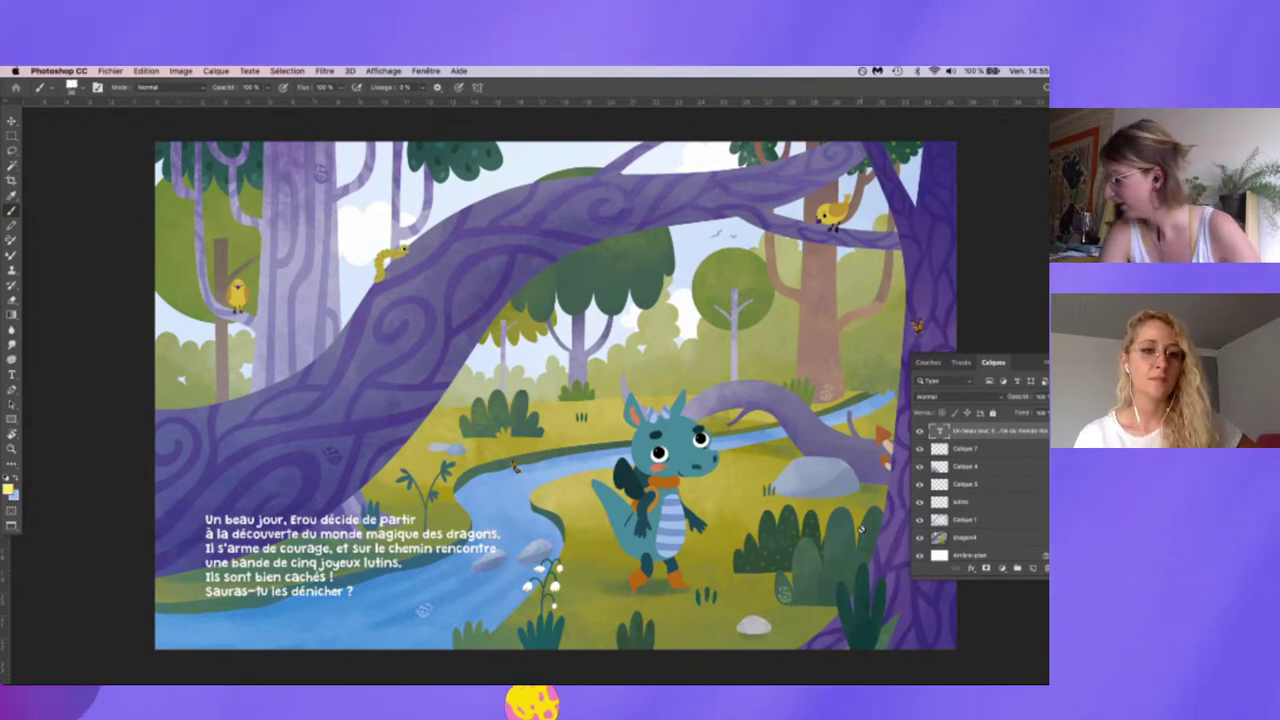
left_click_drag(920, 519, 922, 446)
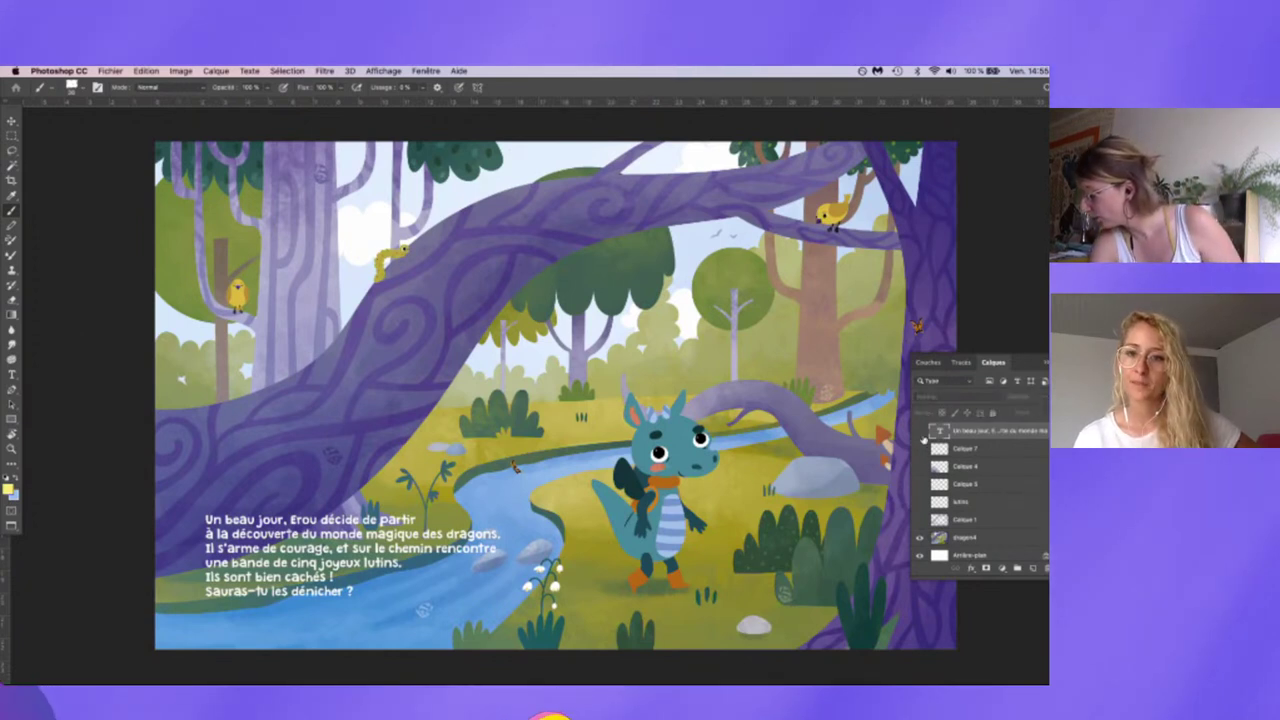
left_click(921, 431)
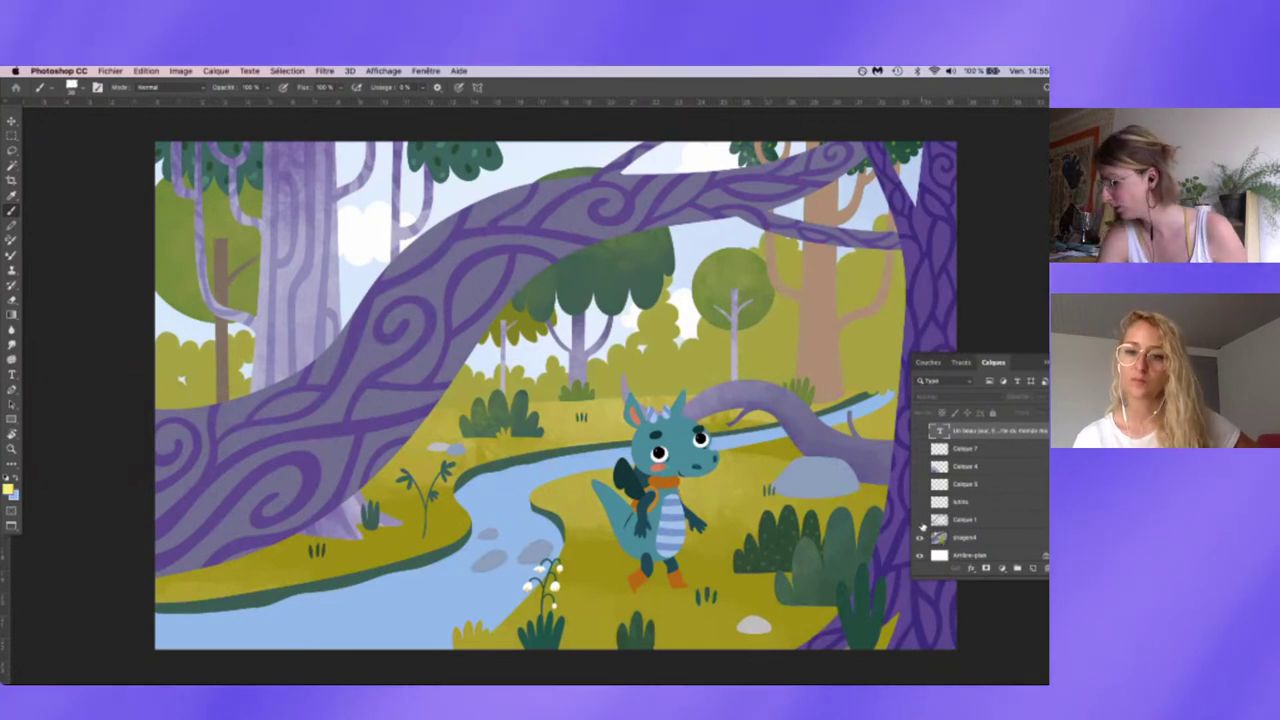
left_click(921, 520)
left_click(921, 484)
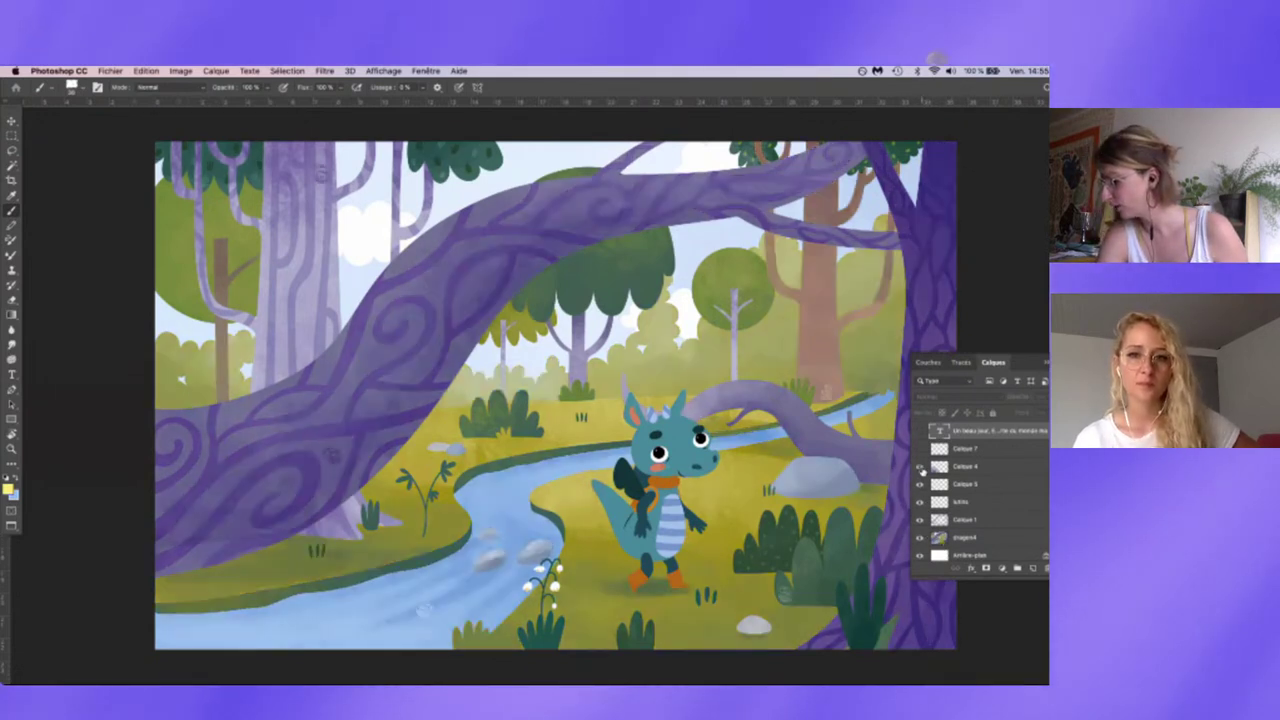
left_click(921, 466)
left_click(921, 449)
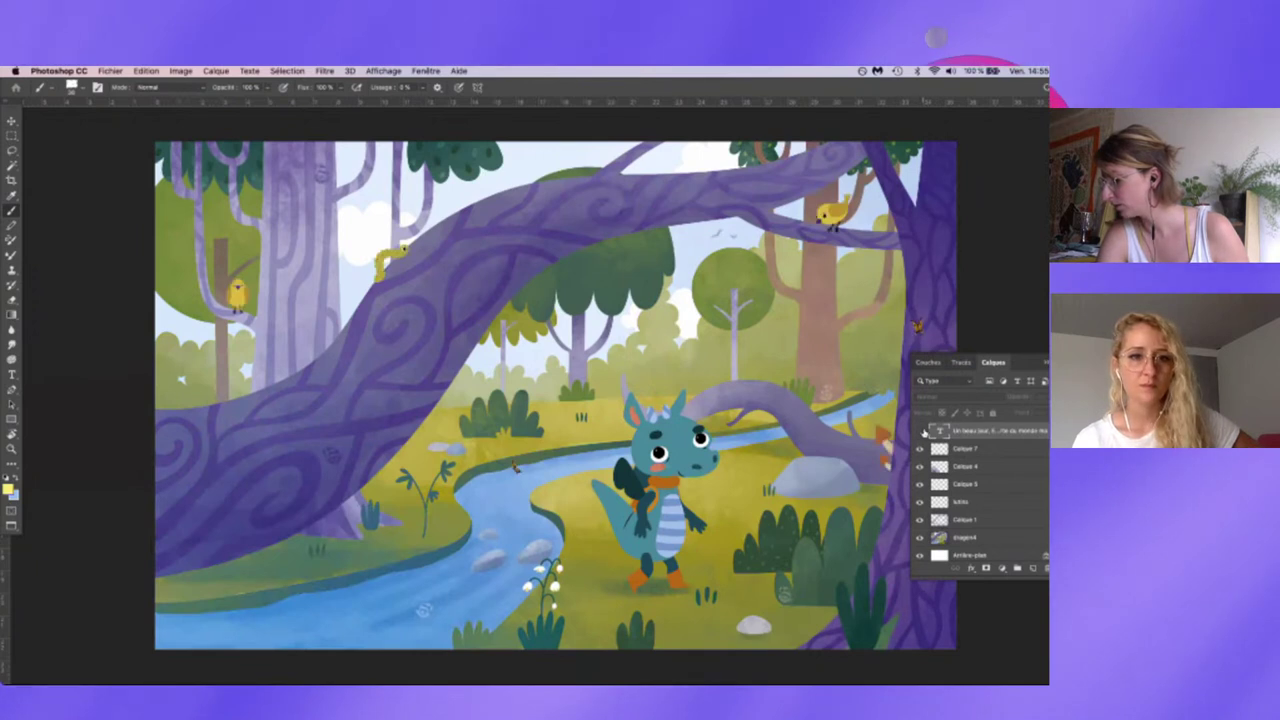
left_click(921, 431)
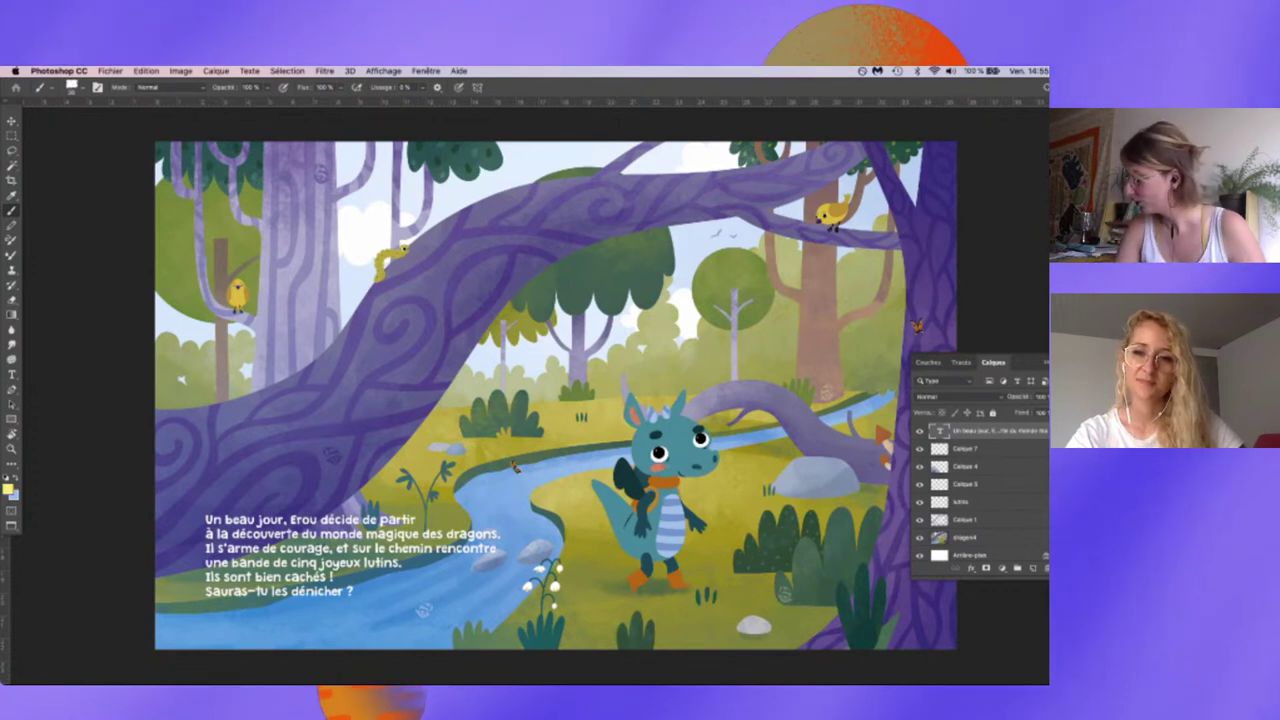
- Toggle Calque 4 off and on to compare its shading, then hide the interface
left_click(947, 468)
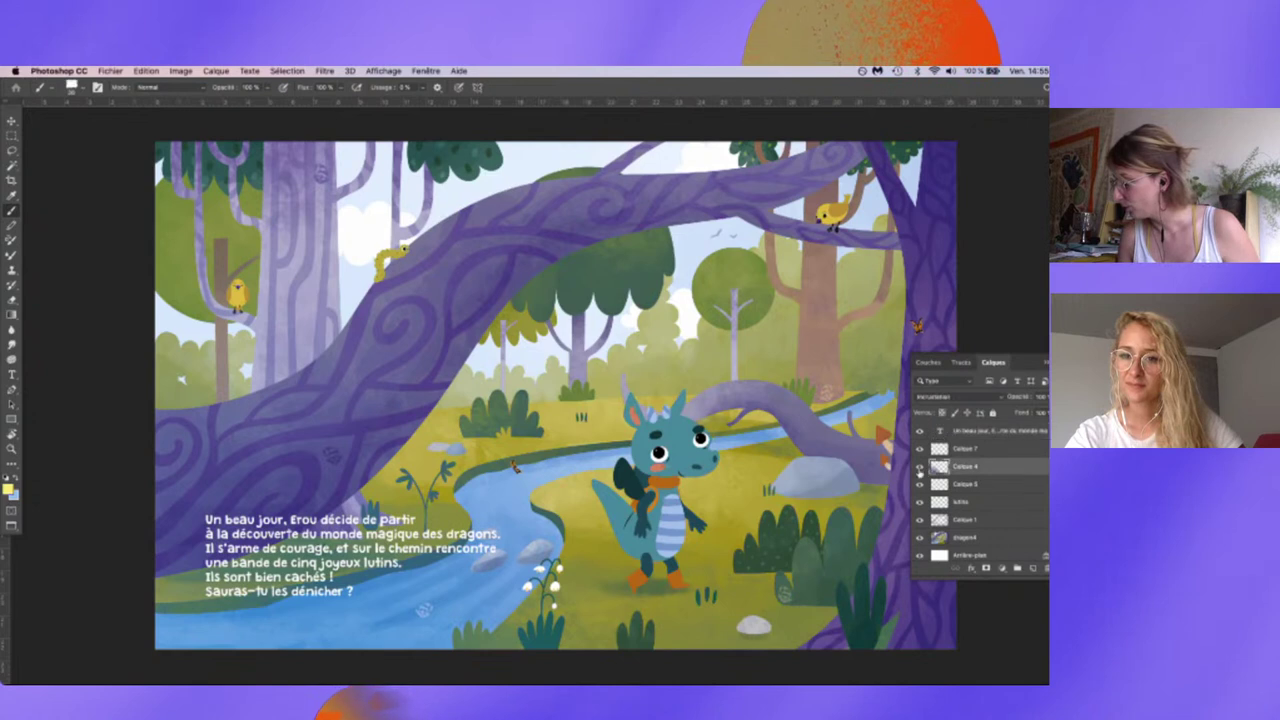
left_click(920, 467)
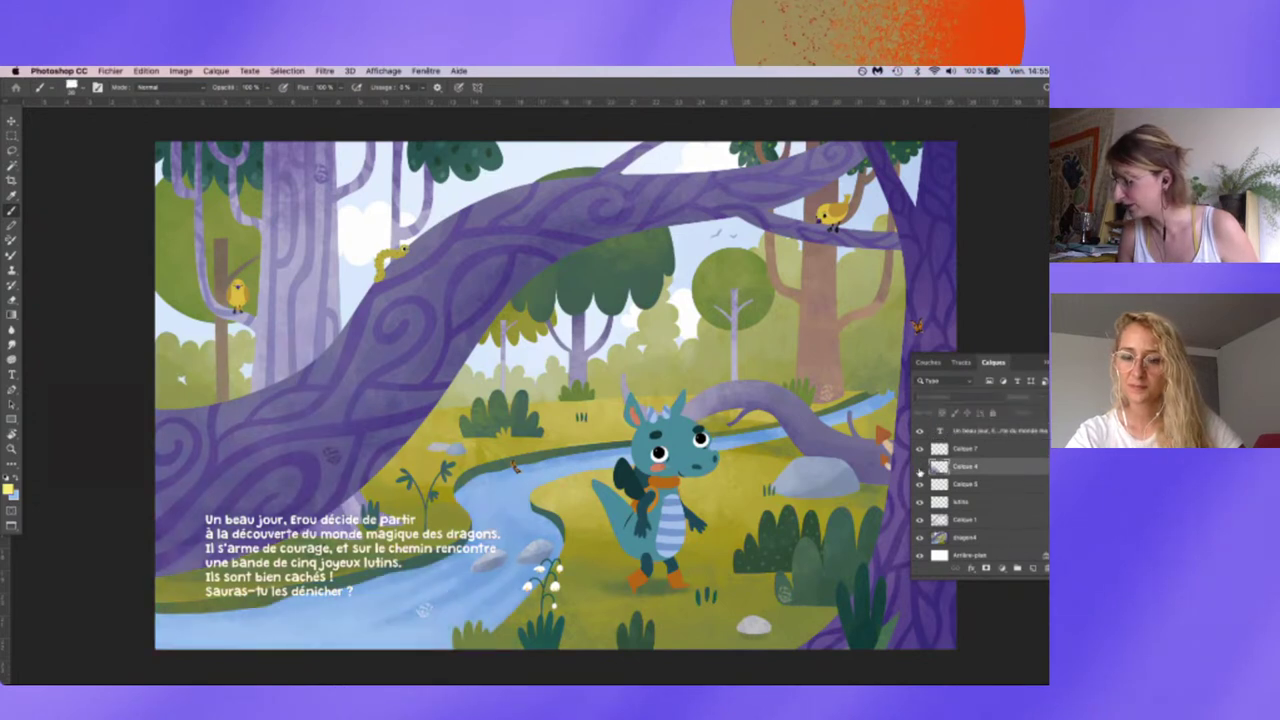
left_click(920, 467)
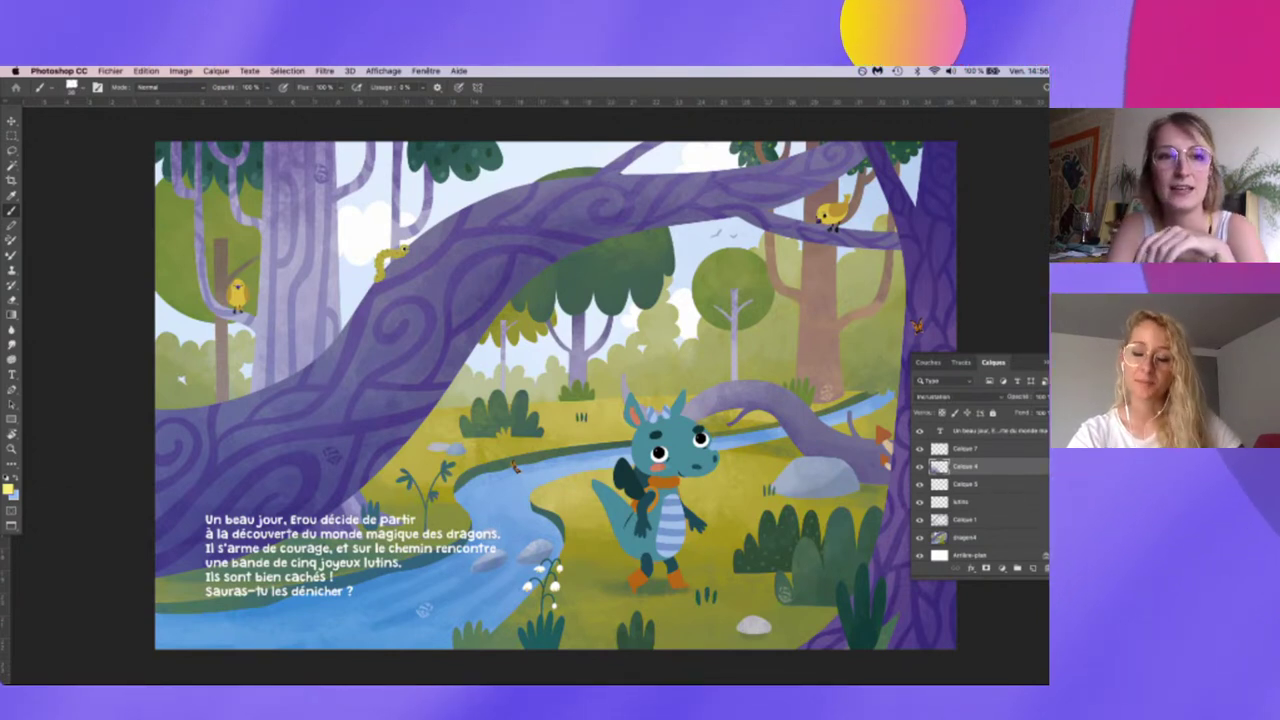
key("Tab")
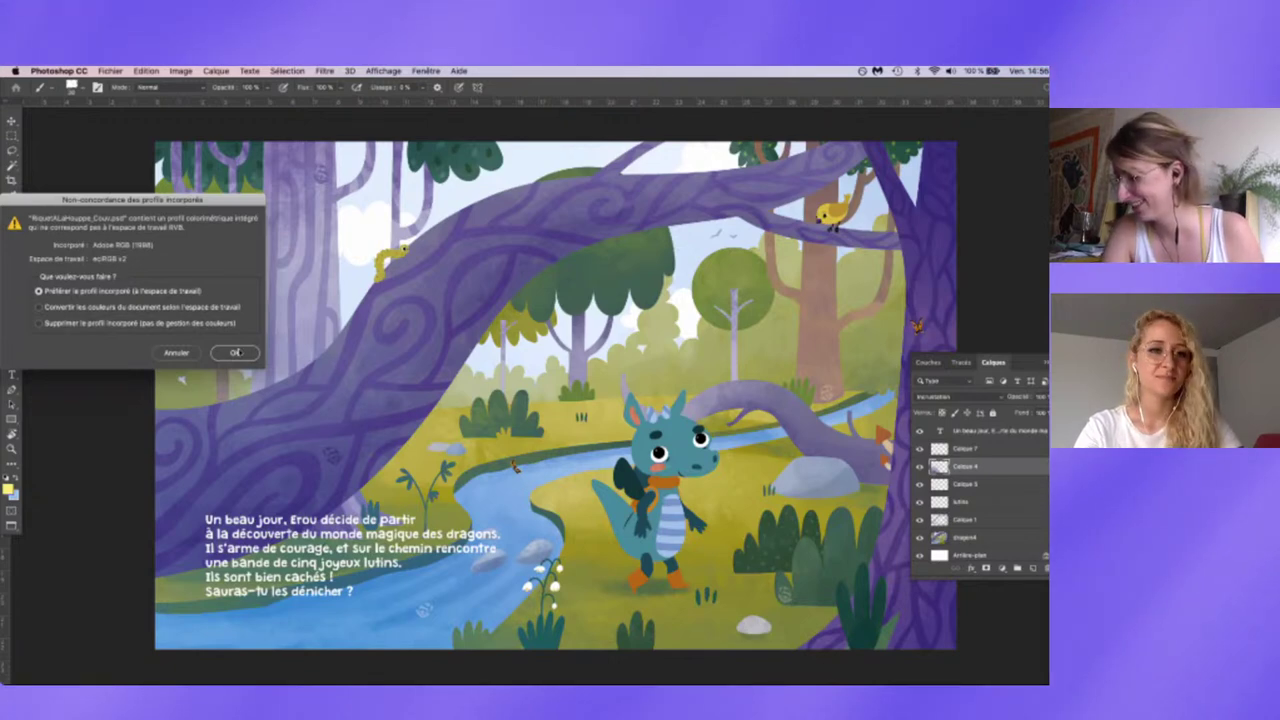
- Keep the Adobe RGB (1998) profile to open the cover, and show only Calque 1's pencil sketch
left_click(234, 352)
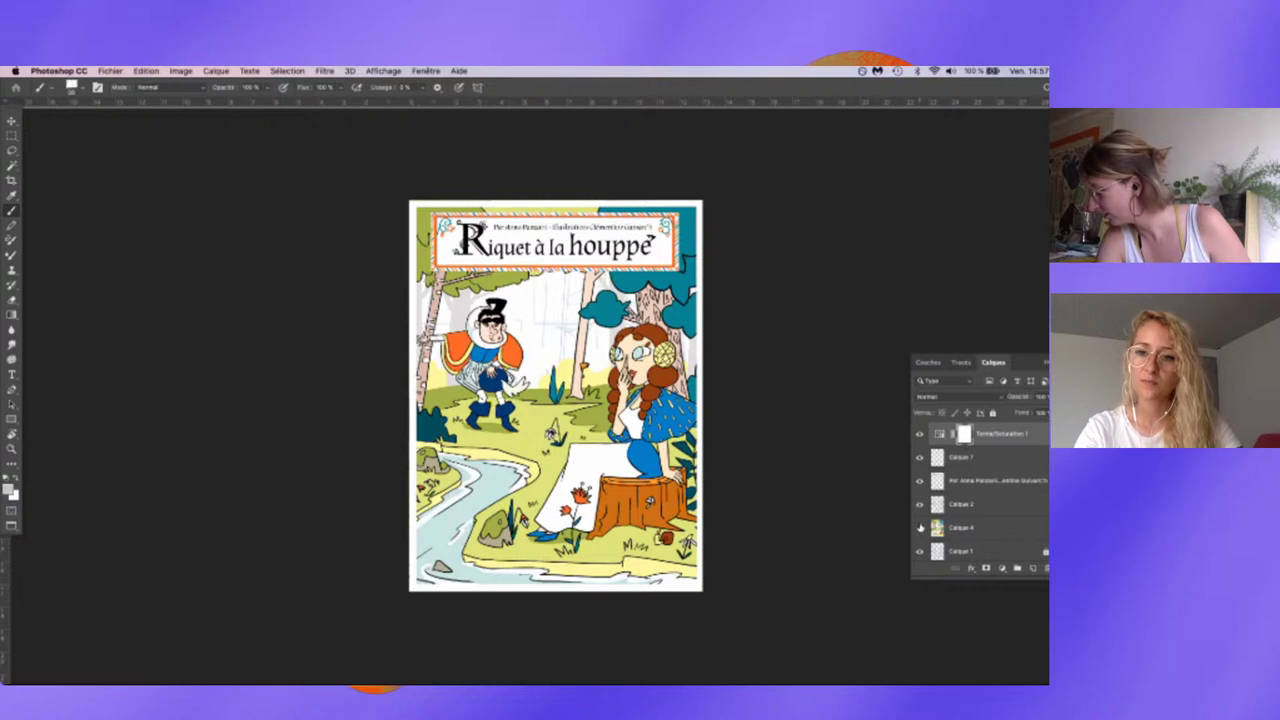
left_click(919, 551, "alt")
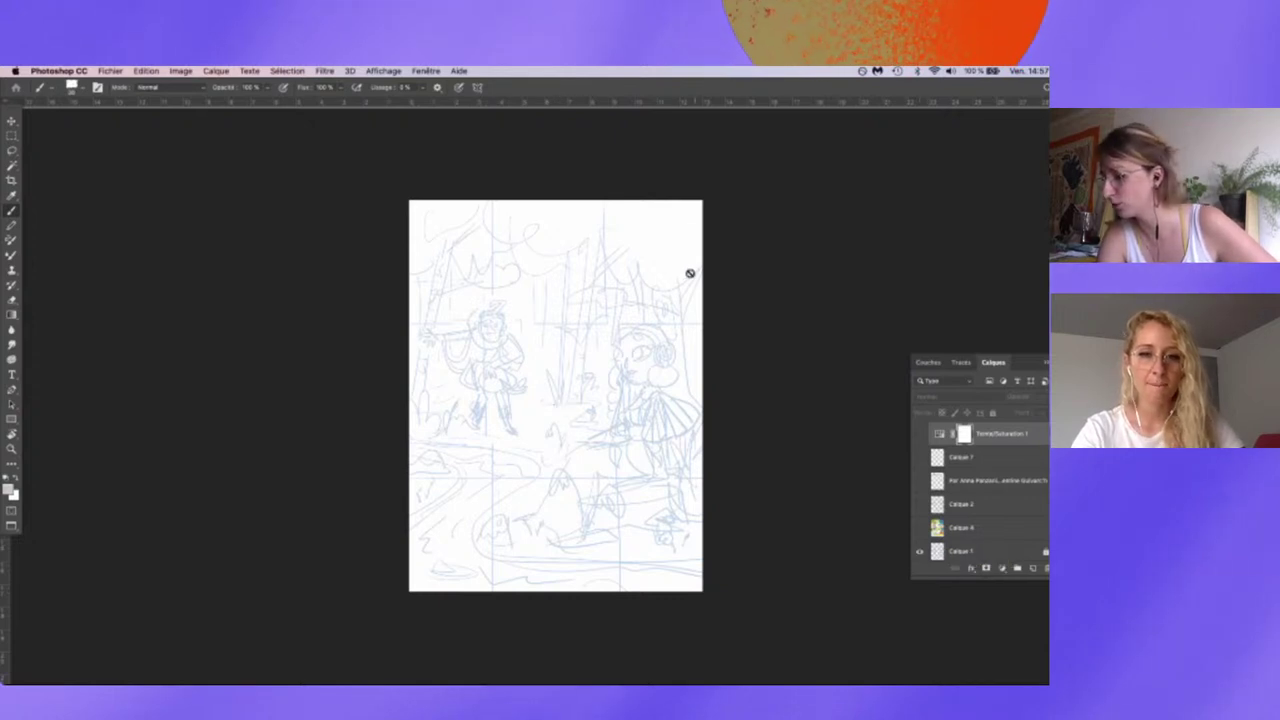
- Zoom in, show the Calque 2 black line art, and hide the Calque 1 sketch
key("super+plus")
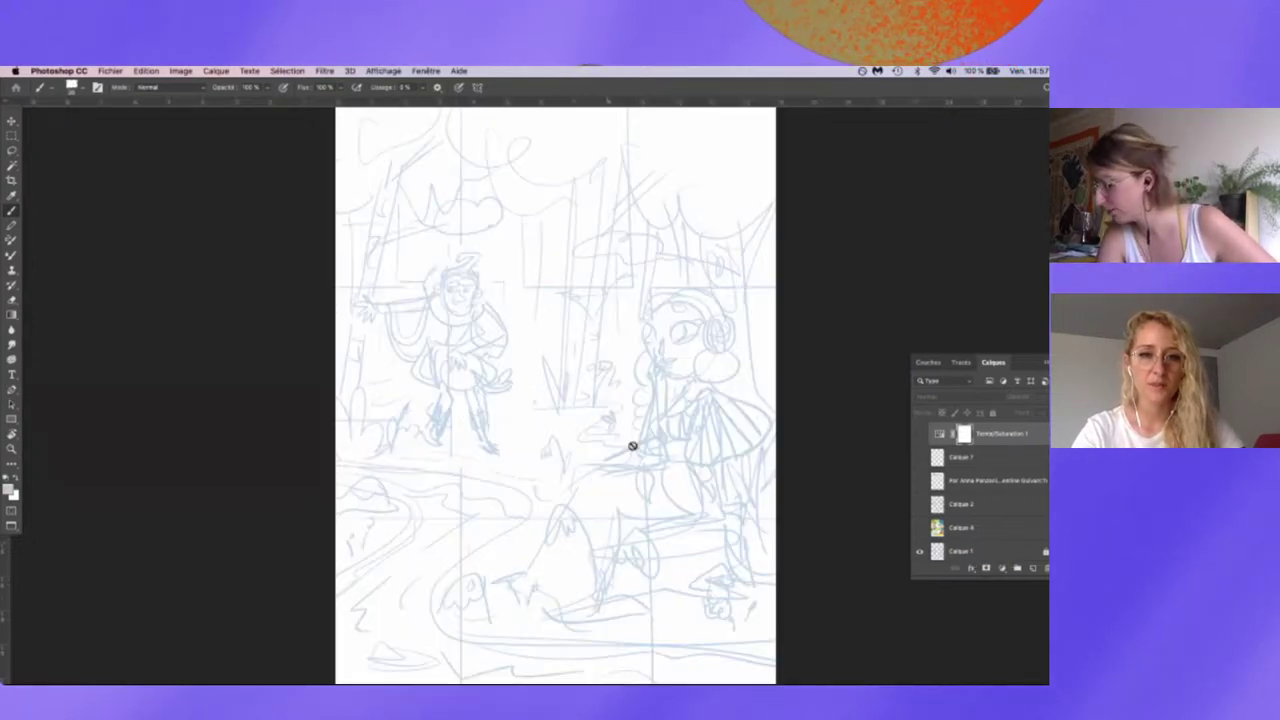
scroll(632, 446, "down", 3)
scroll(632, 446, "up", 3)
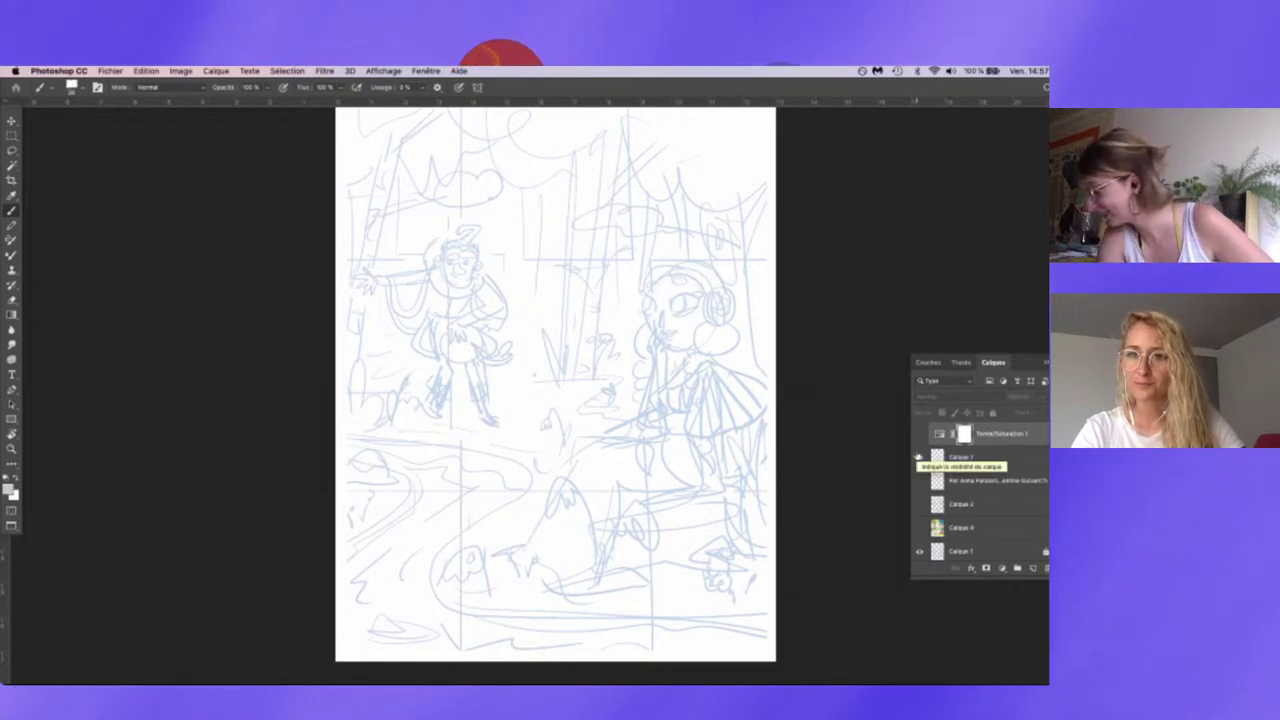
left_click(919, 506)
left_click(919, 505)
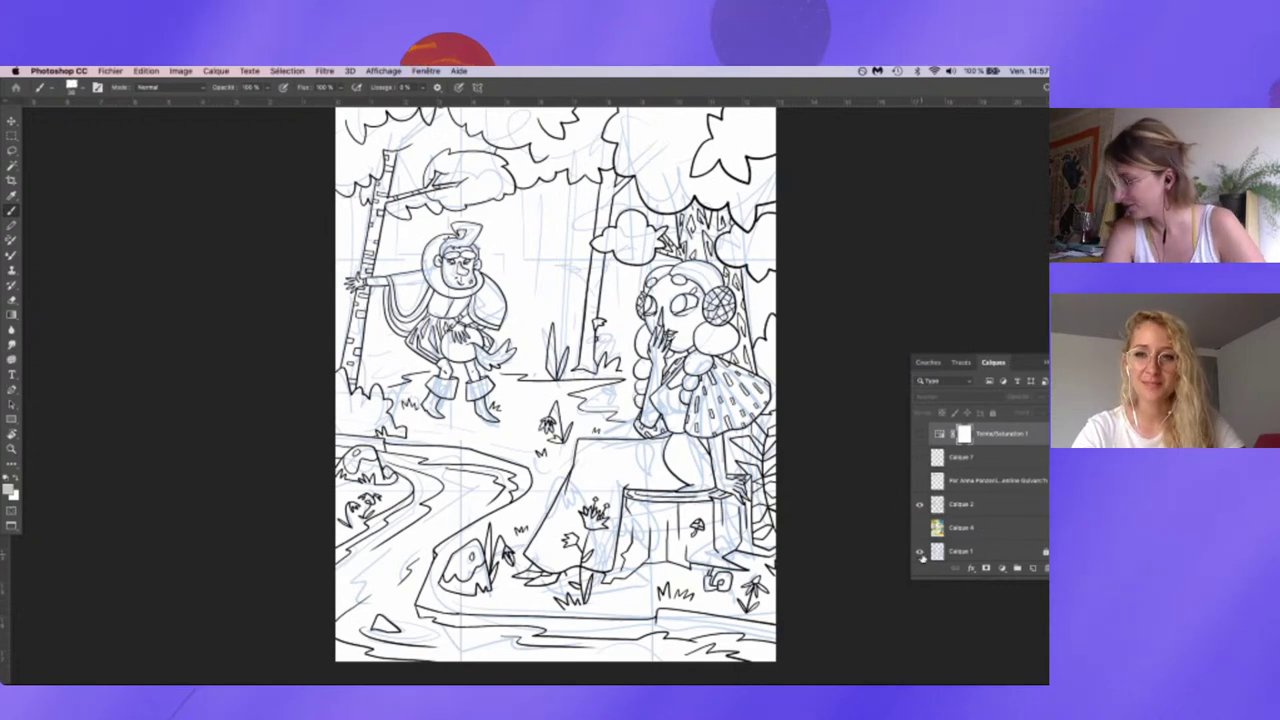
left_click(920, 552)
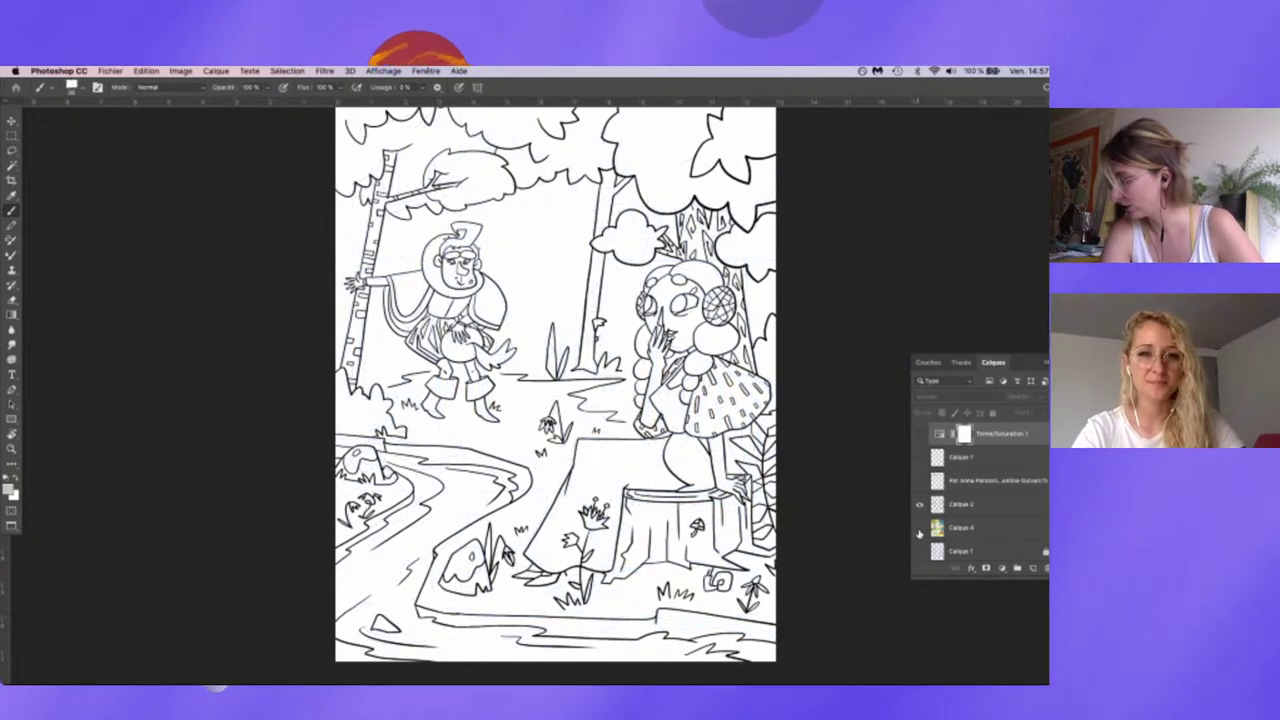
- Show Calque 4 flat colours, the title banner layer, and the Calque 7 white frame
left_click(919, 528)
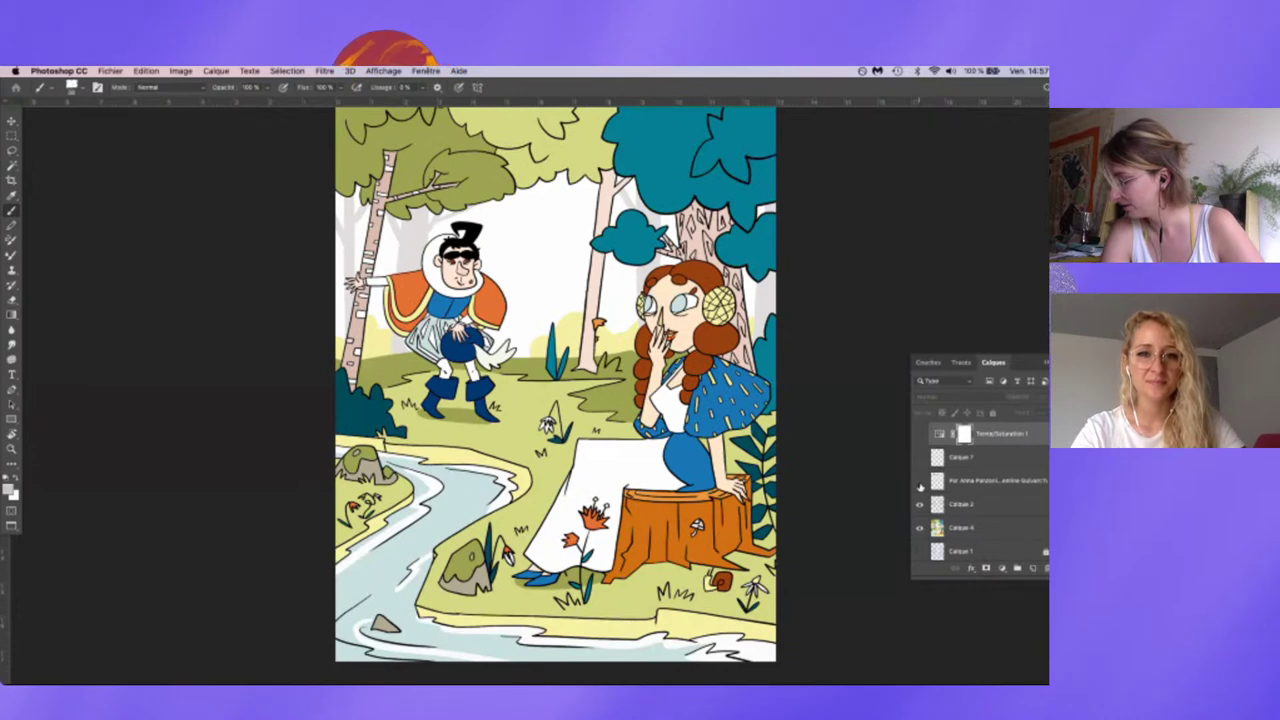
left_click(920, 482)
left_click(920, 457)
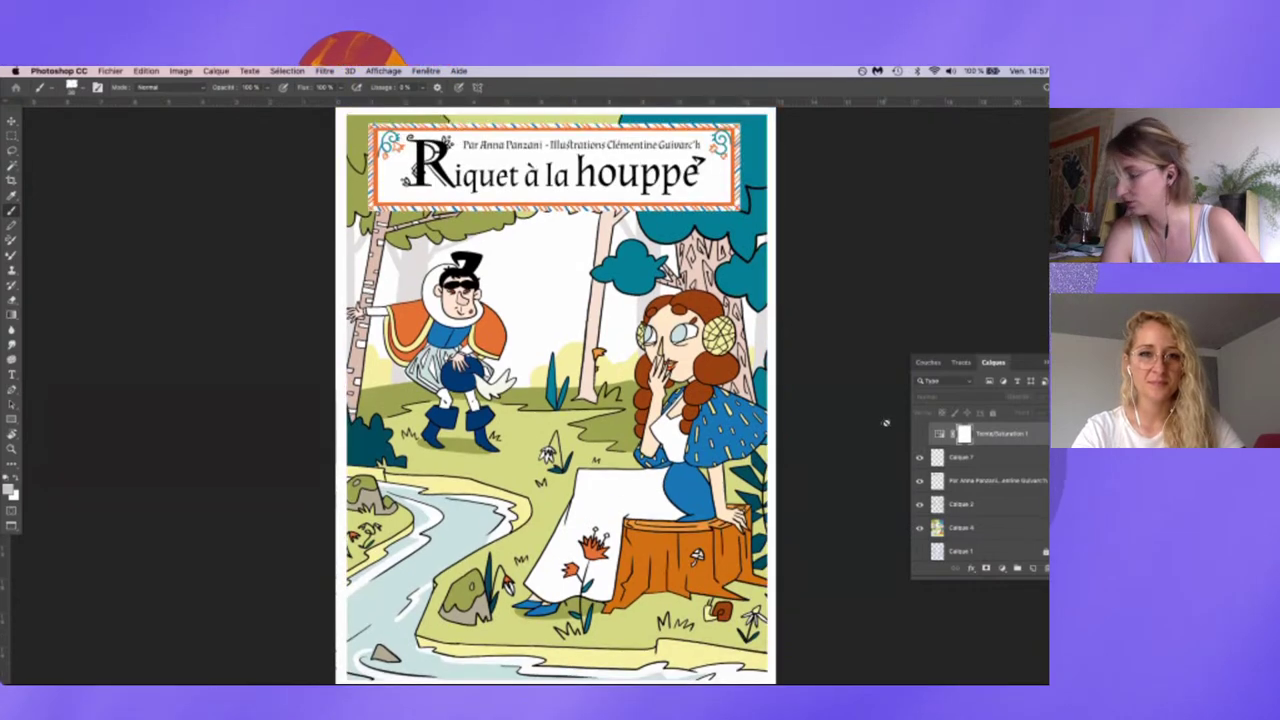
- Zoom out, enable the Teinte/Saturation adjustment layer, and hide the panels to present the cover
key("super+minus")
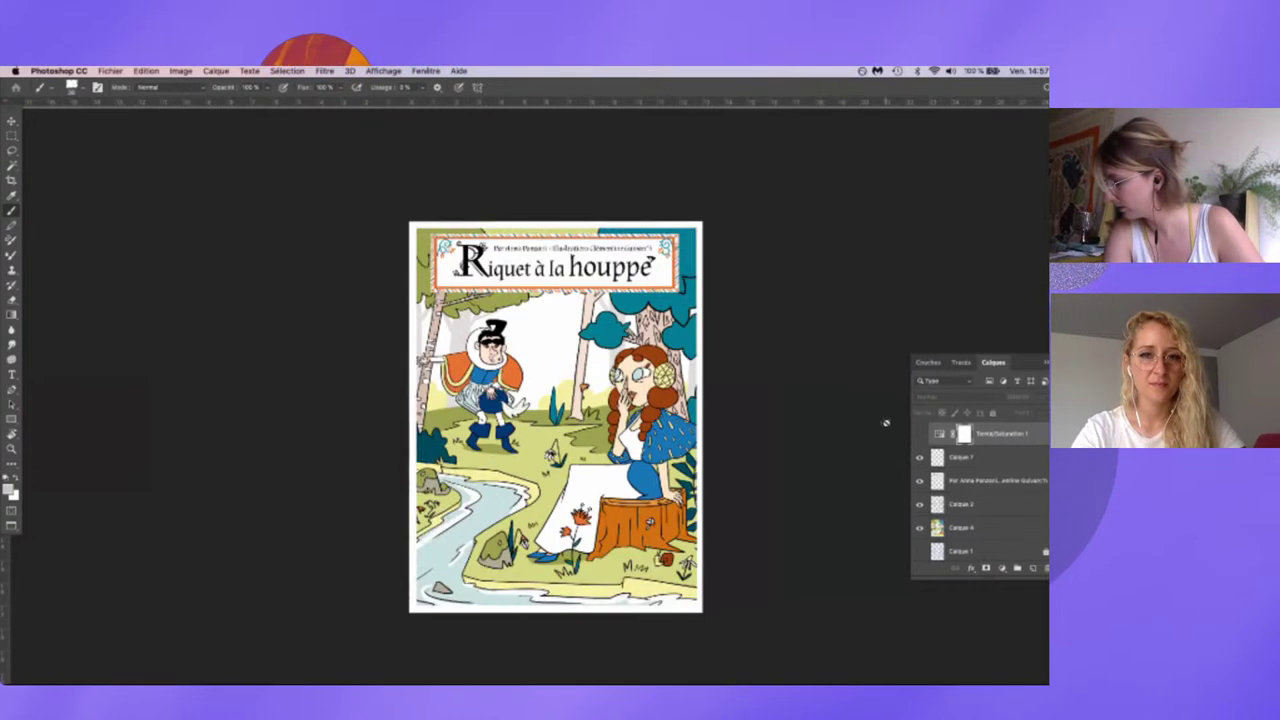
left_click(919, 434)
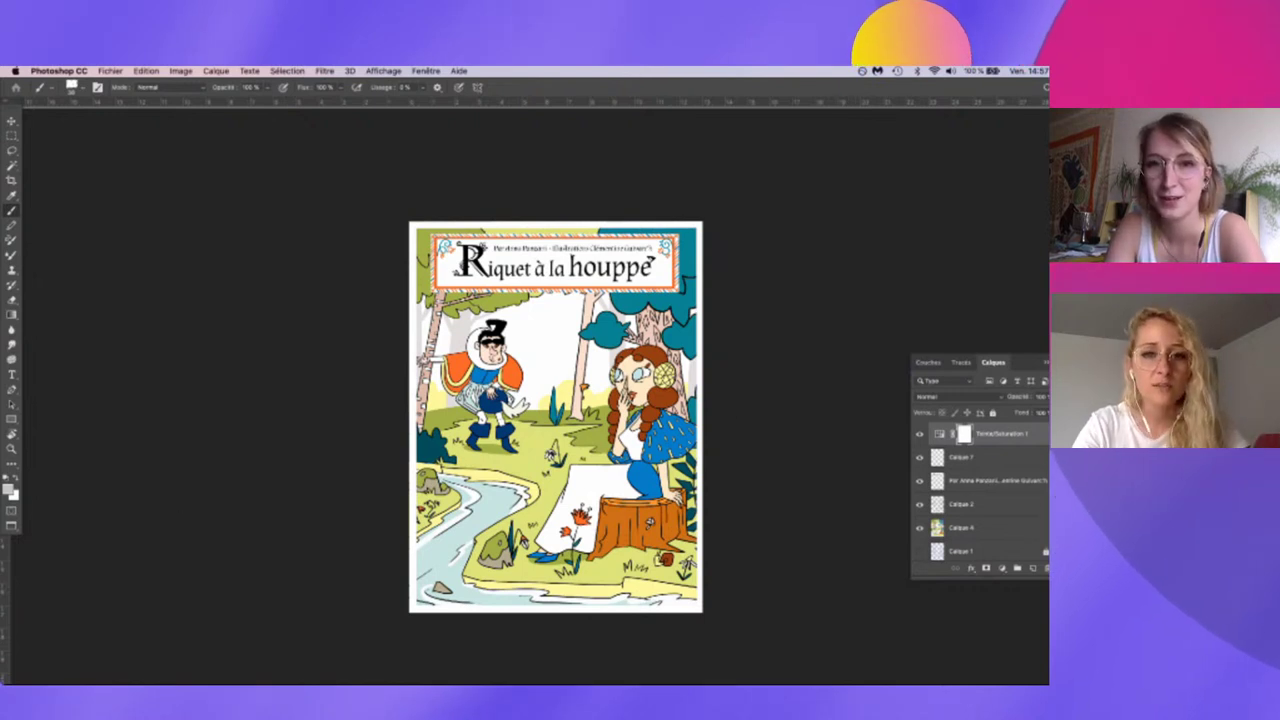
key("Tab")
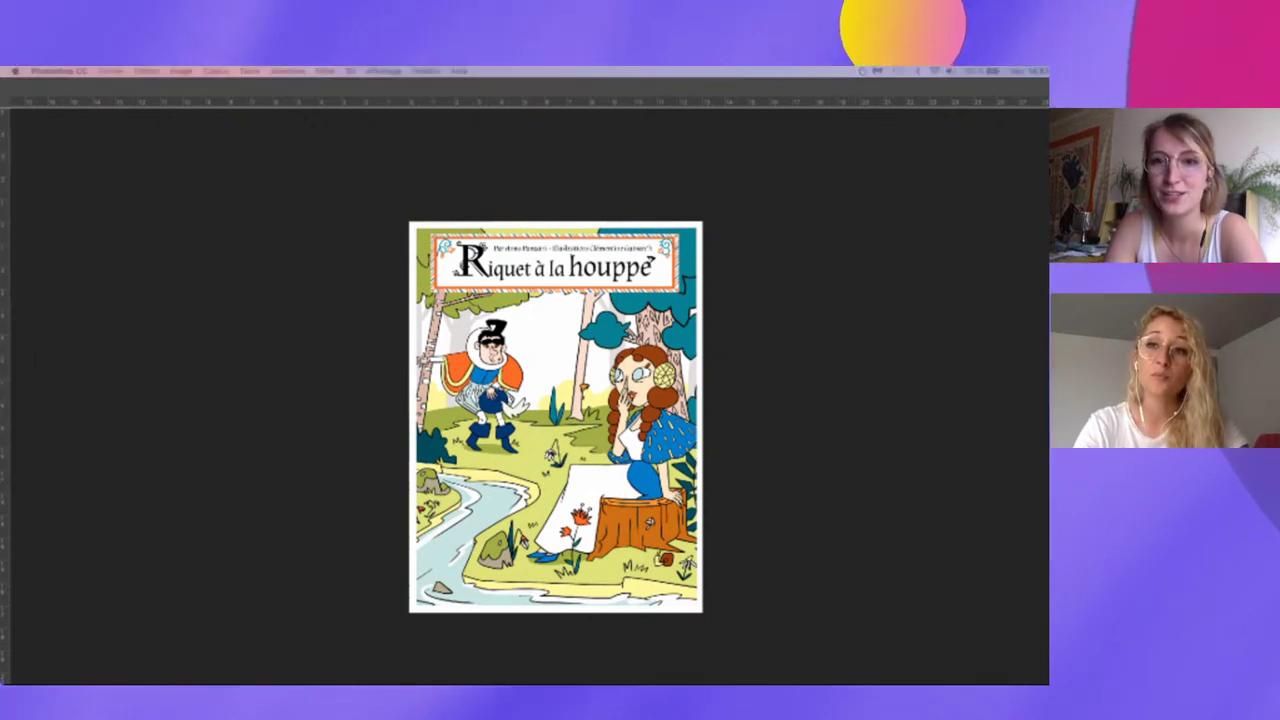